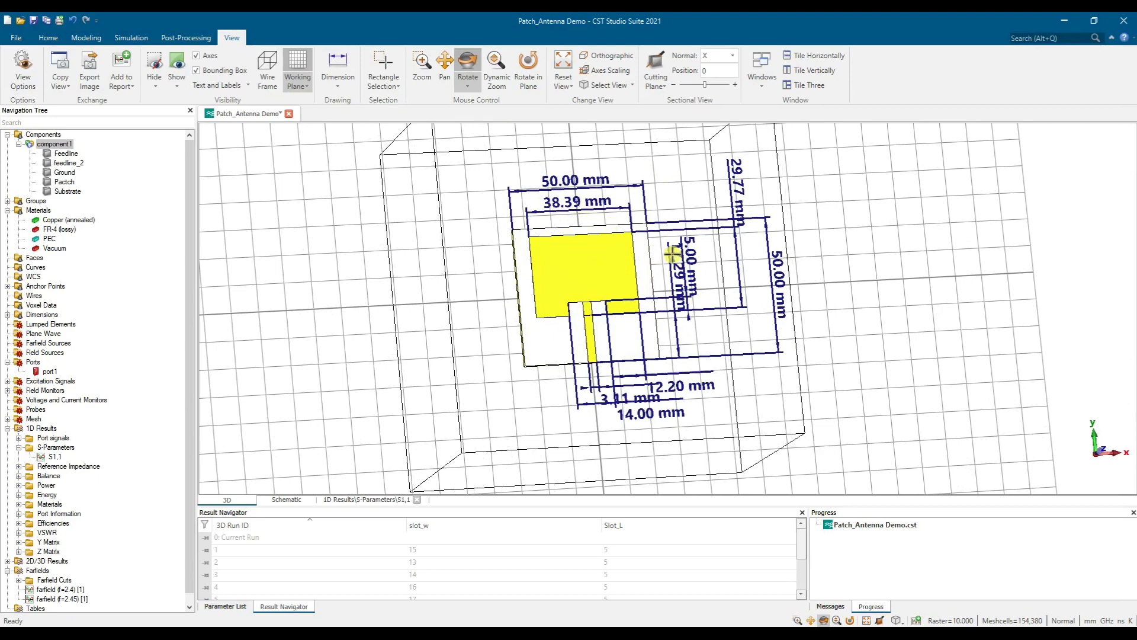
# Examine the patch, substrate, slot and feedline dimensions on the 3D antenna model.
pyautogui.scroll(3, 669, 257)
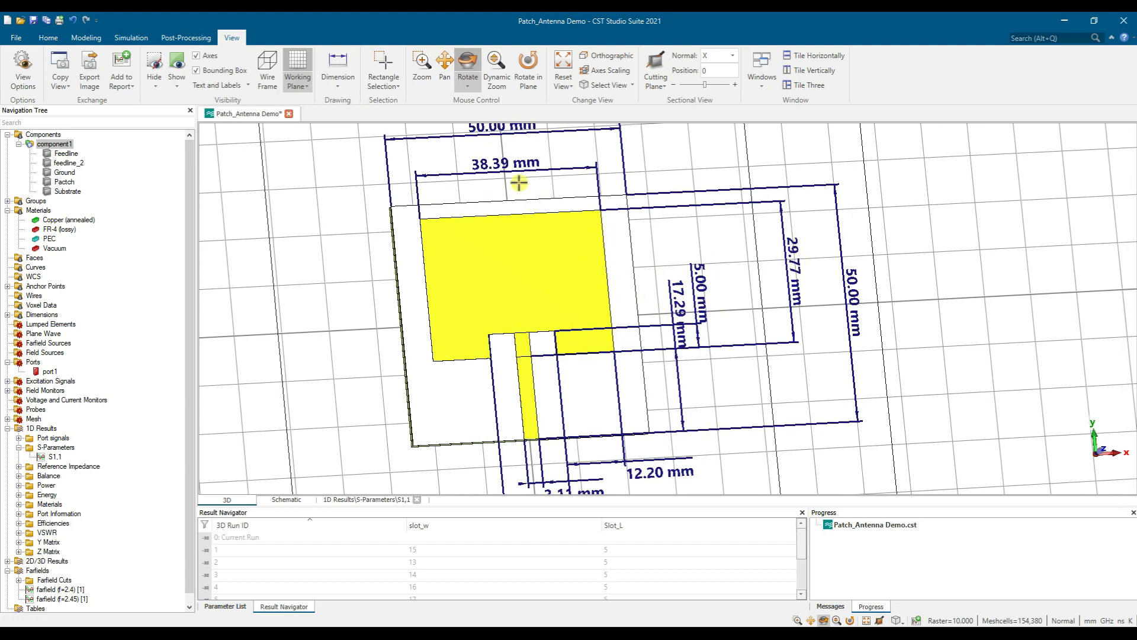
pyautogui.scroll(-6, 635, 365)
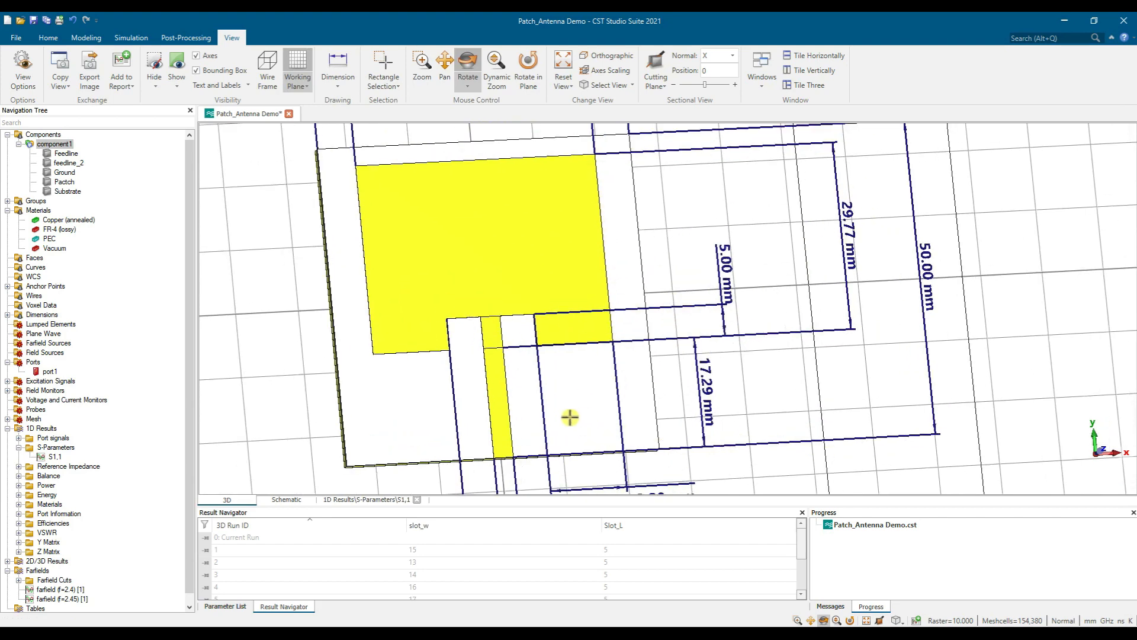
pyautogui.scroll(5, 527, 349)
pyautogui.scroll(3, 566, 377)
pyautogui.scroll(-3, 573, 375)
pyautogui.moveTo(611, 295); pyautogui.dragTo(580, 313)
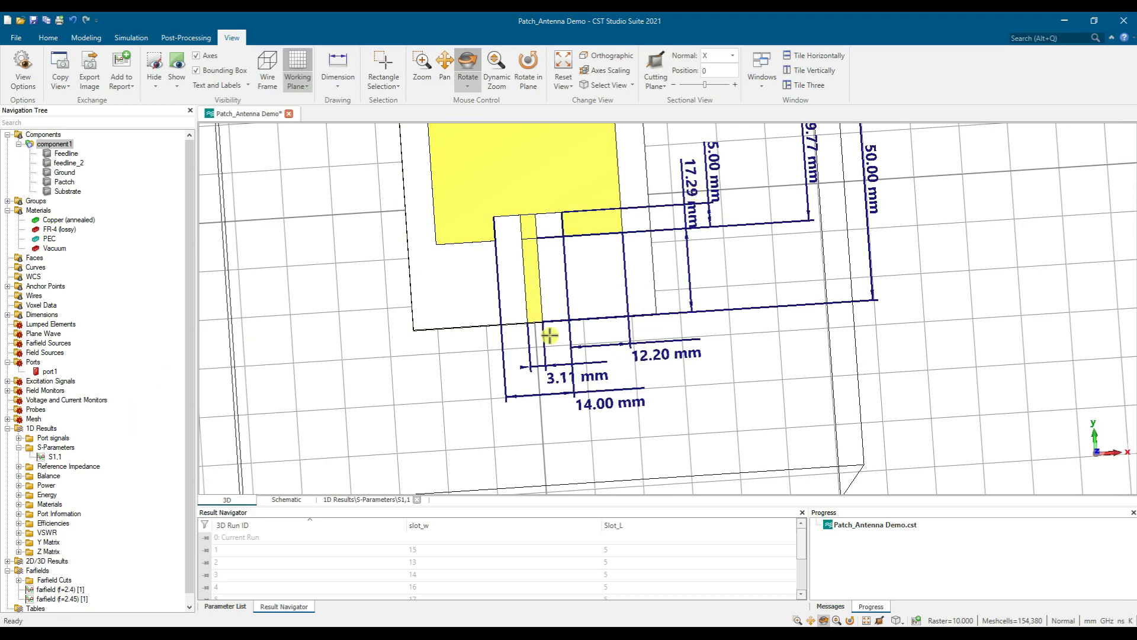
# Plot S1,1 for run 3 and run 8 individually, placing the axis marker at about 2.45 GHz for run 8.
pyautogui.click(57, 456)
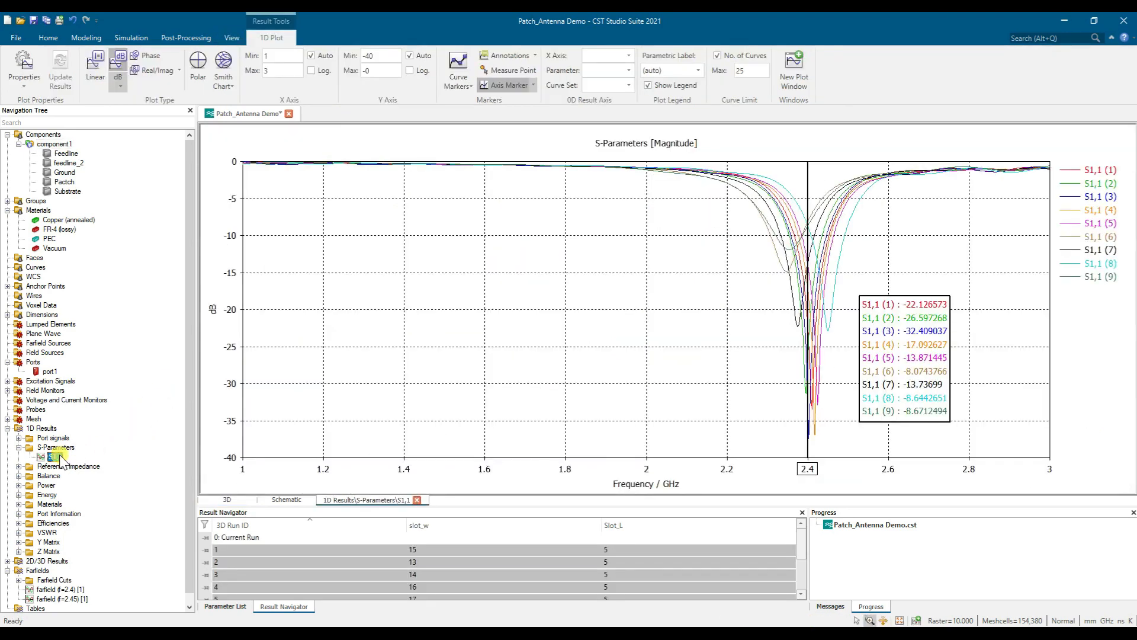
pyautogui.click(293, 572)
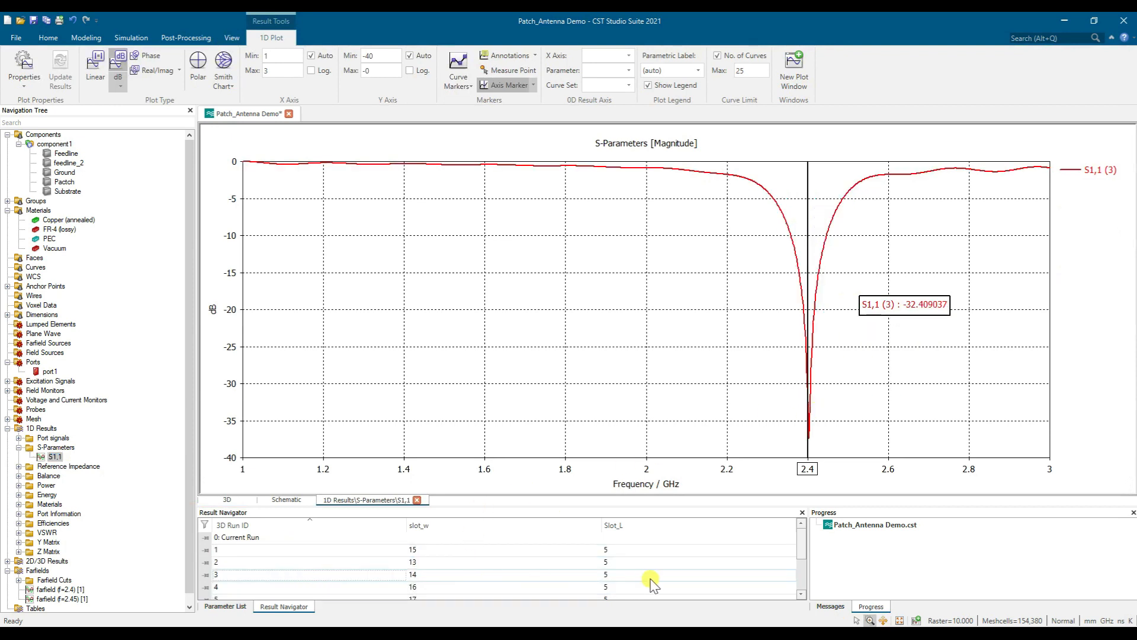
pyautogui.scroll(-2, 651, 578)
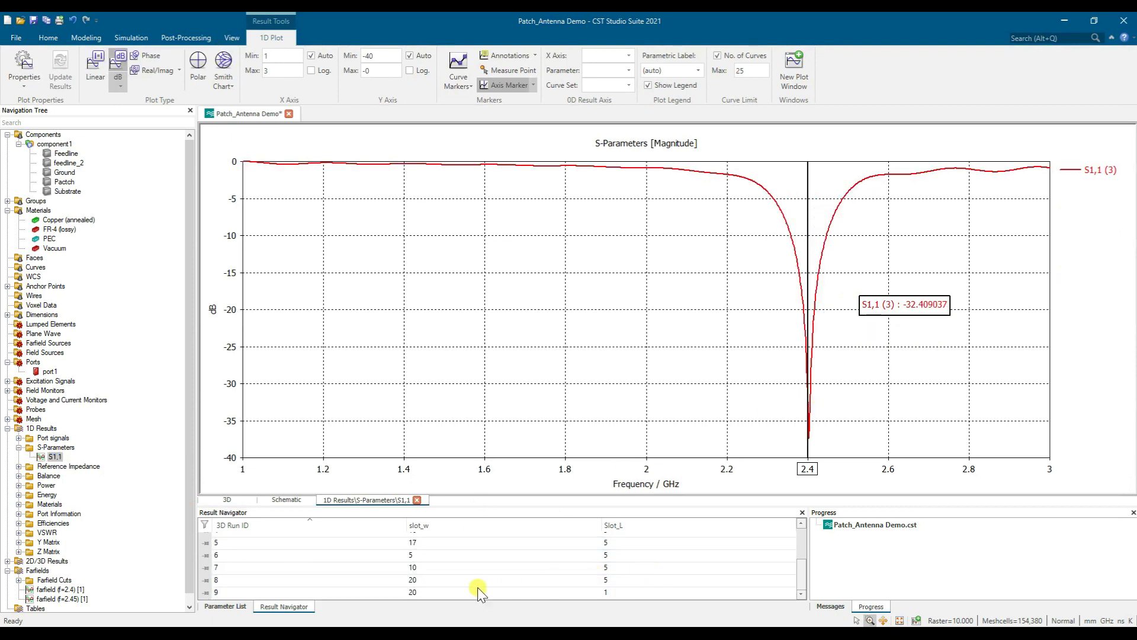
pyautogui.click(403, 581)
pyautogui.moveTo(803, 346); pyautogui.dragTo(826, 343)
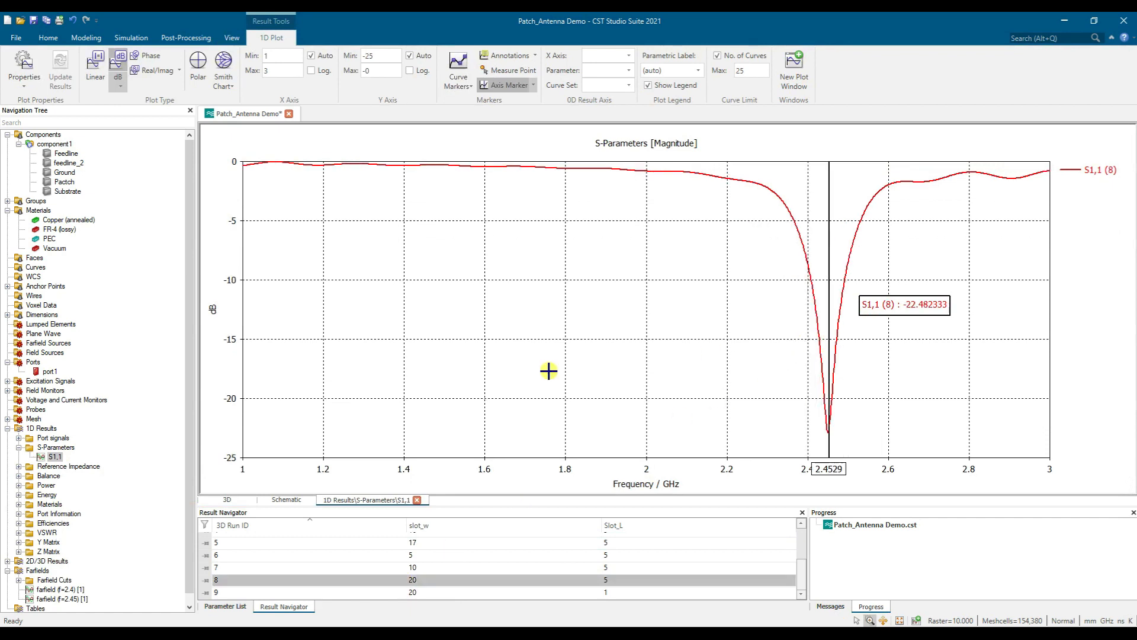
# Display the 2.45 GHz farfield with linear scaling and inspect the radiation pattern around the antenna.
pyautogui.click(77, 599)
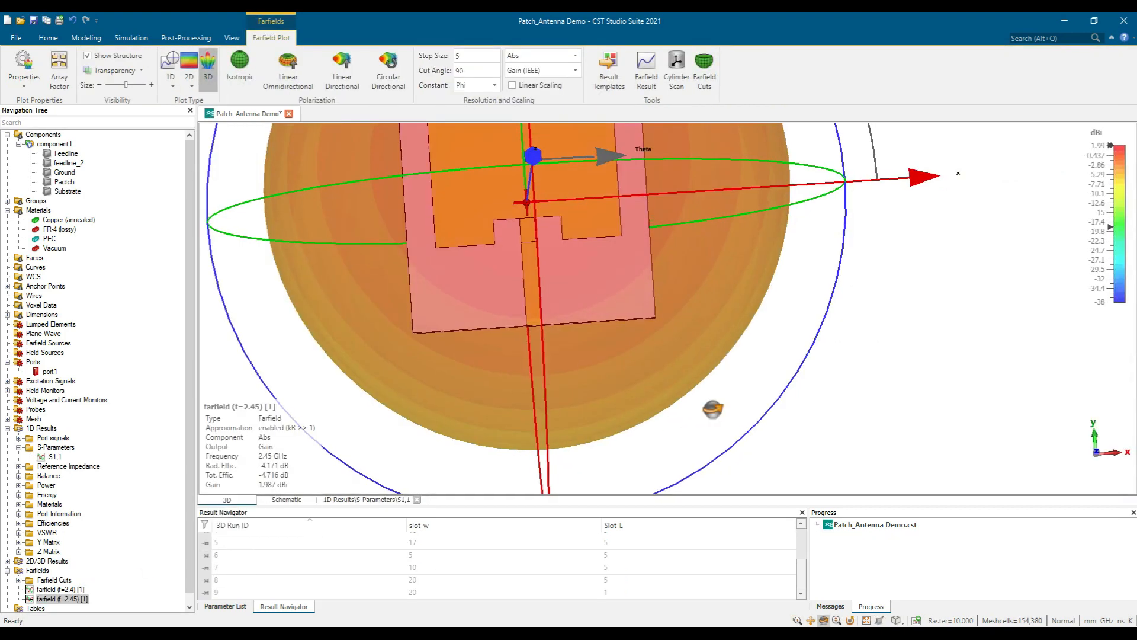
pyautogui.scroll(-5, 714, 410)
pyautogui.moveTo(661, 391); pyautogui.dragTo(575, 386)
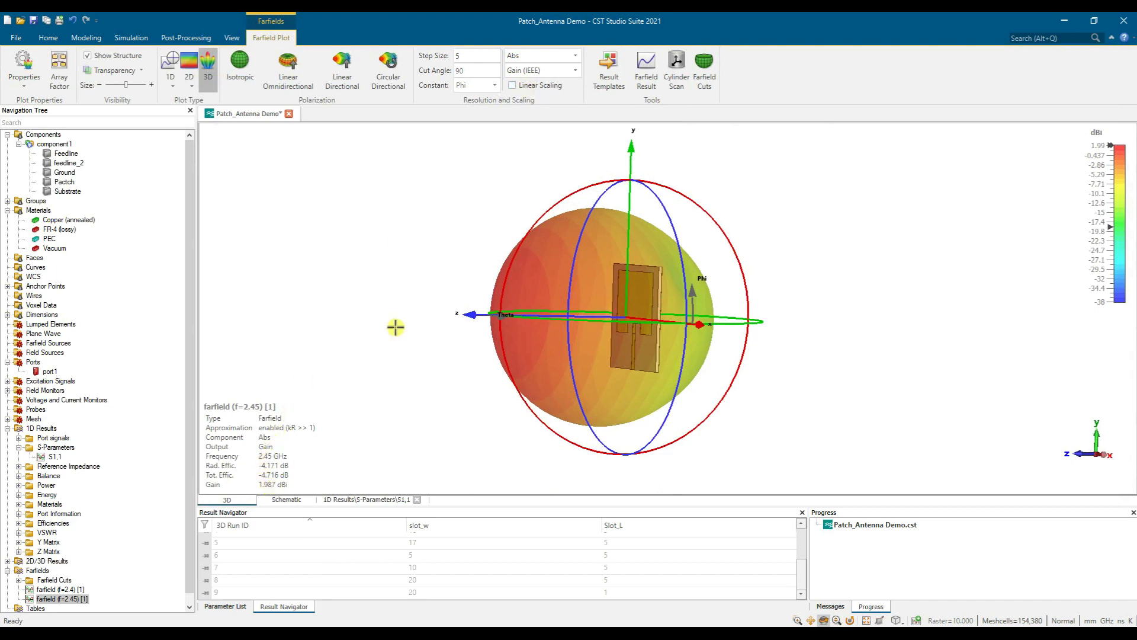
pyautogui.click(527, 84)
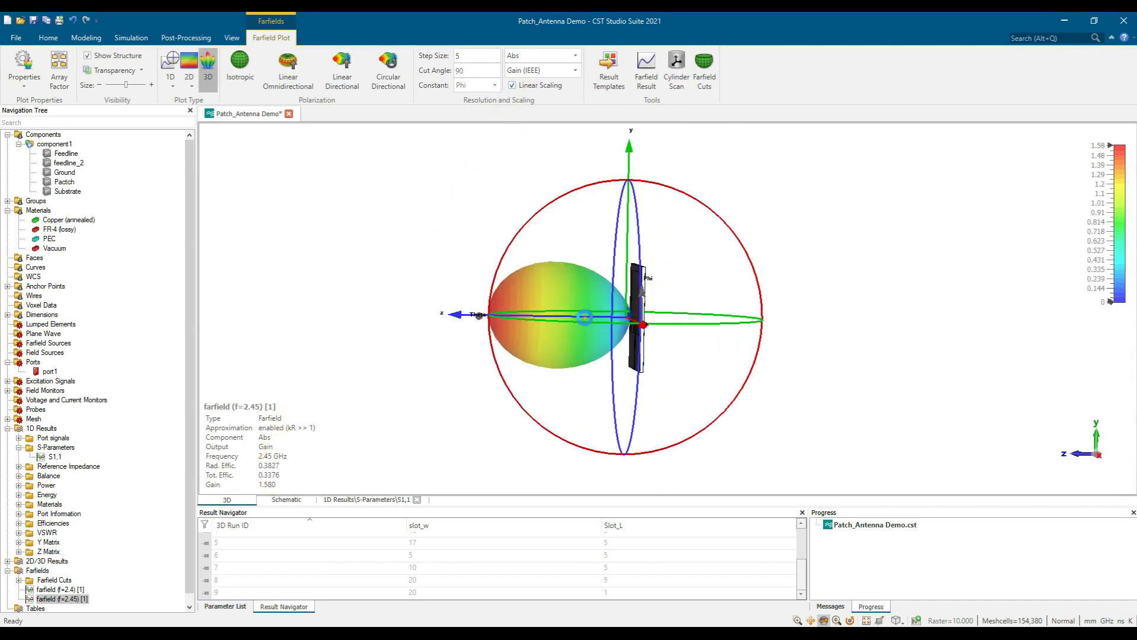
pyautogui.moveTo(659, 332); pyautogui.dragTo(673, 339)
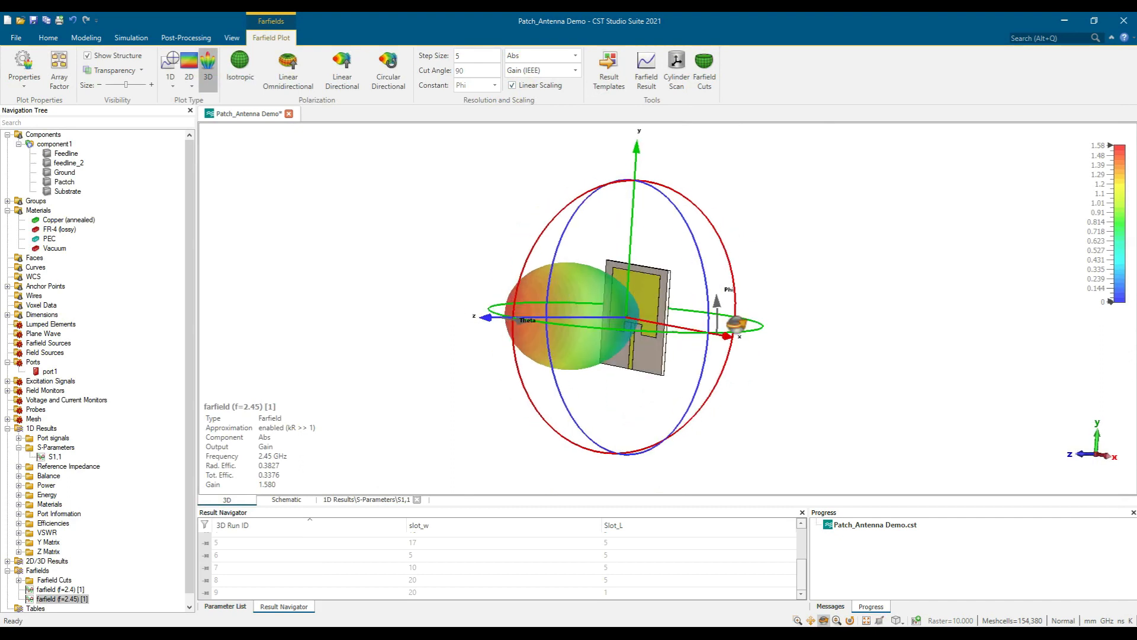
pyautogui.scroll(5, 632, 298)
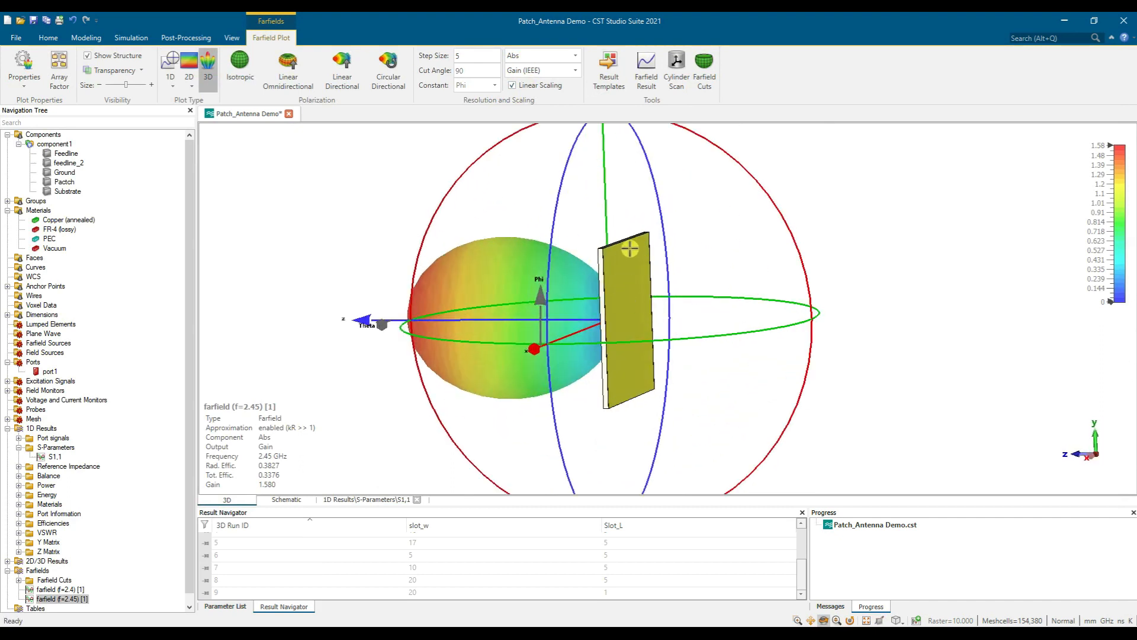
pyautogui.moveTo(574, 370); pyautogui.dragTo(683, 366)
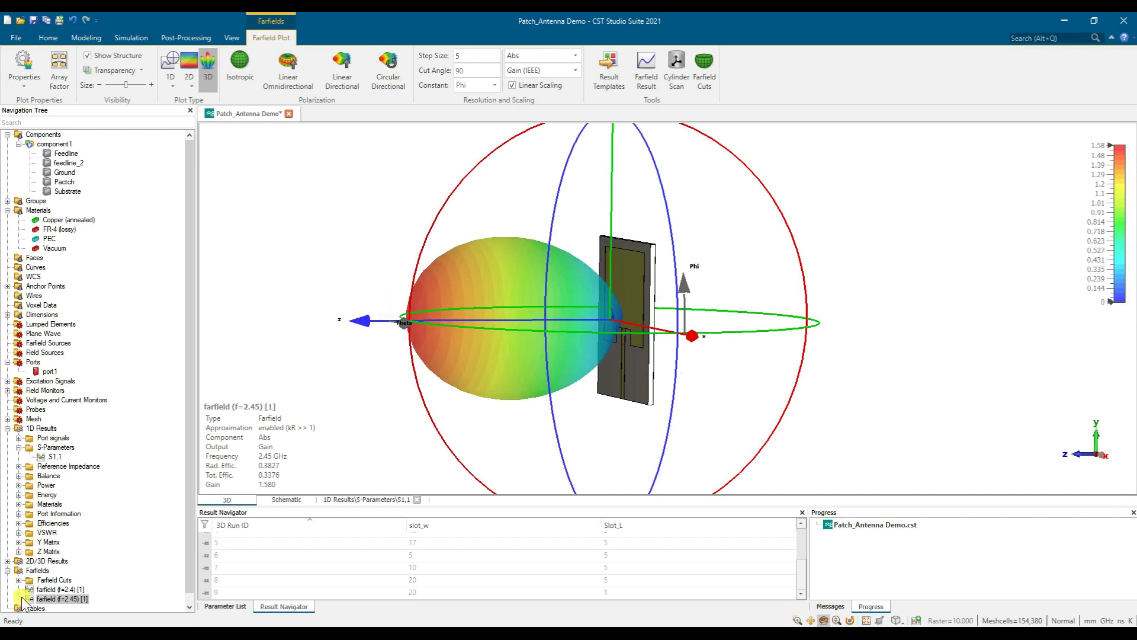
# Show the 2.4 GHz farfield without linear scaling and return to the component1 model.
pyautogui.click(60, 590)
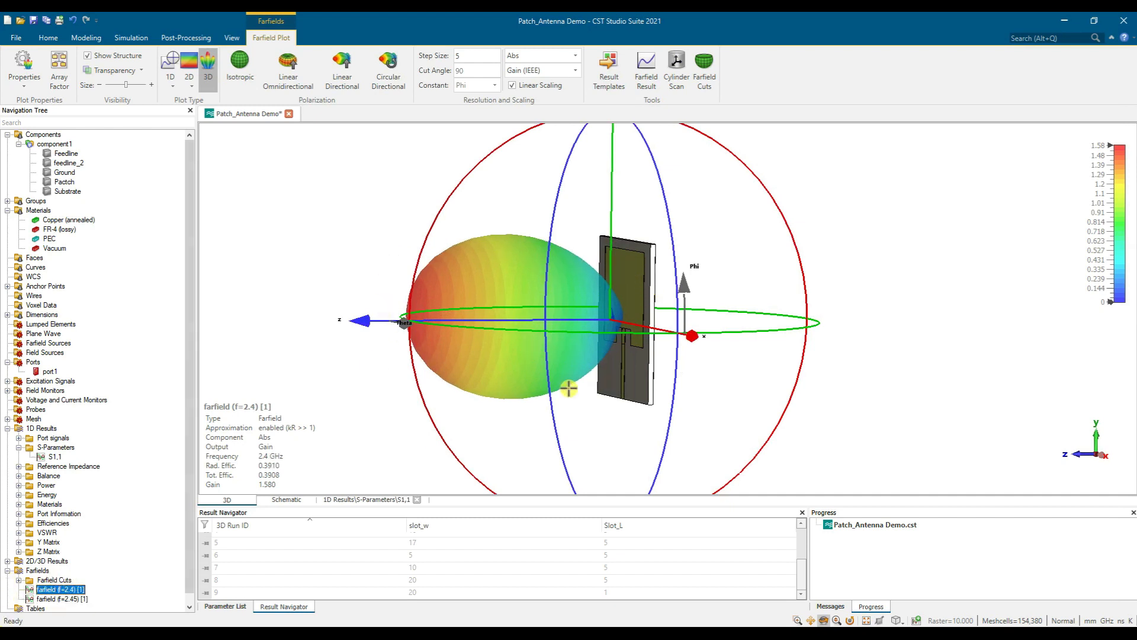
pyautogui.click(535, 86)
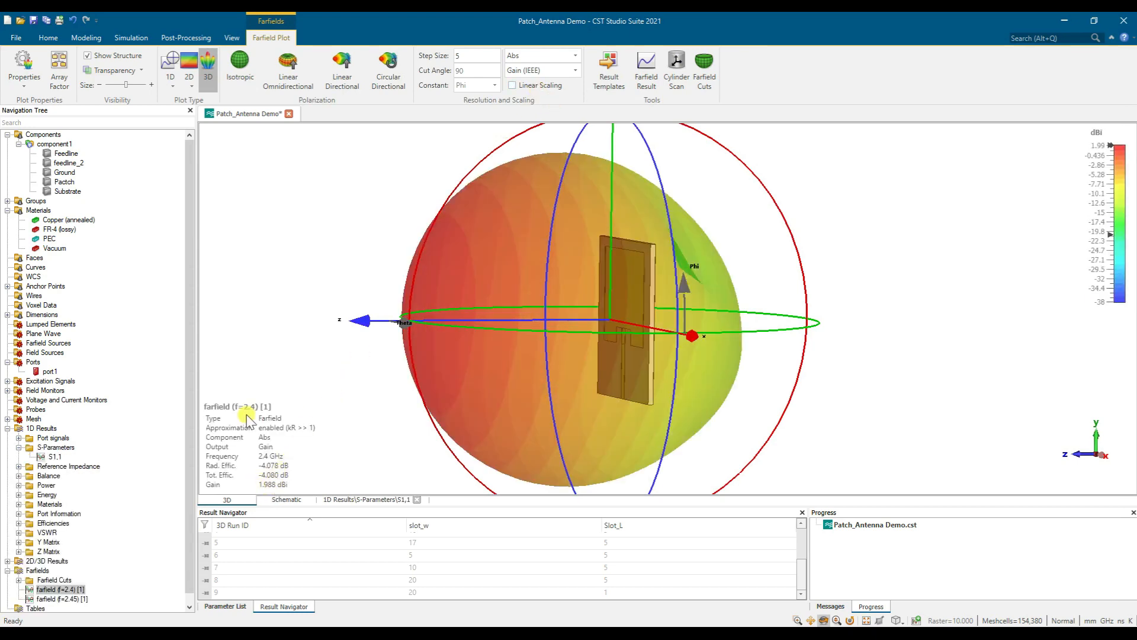
pyautogui.click(52, 144)
pyautogui.moveTo(442, 282); pyautogui.dragTo(452, 326)
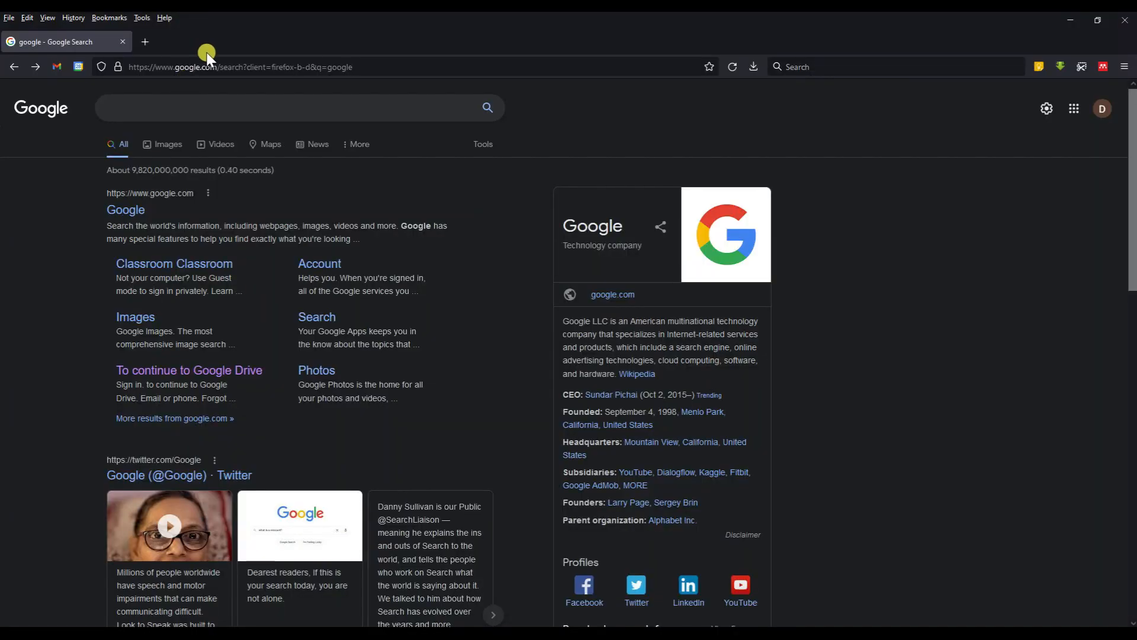
# Switch to the web browser and search Google for "patch antenna calculator".
pyautogui.click(214, 61)
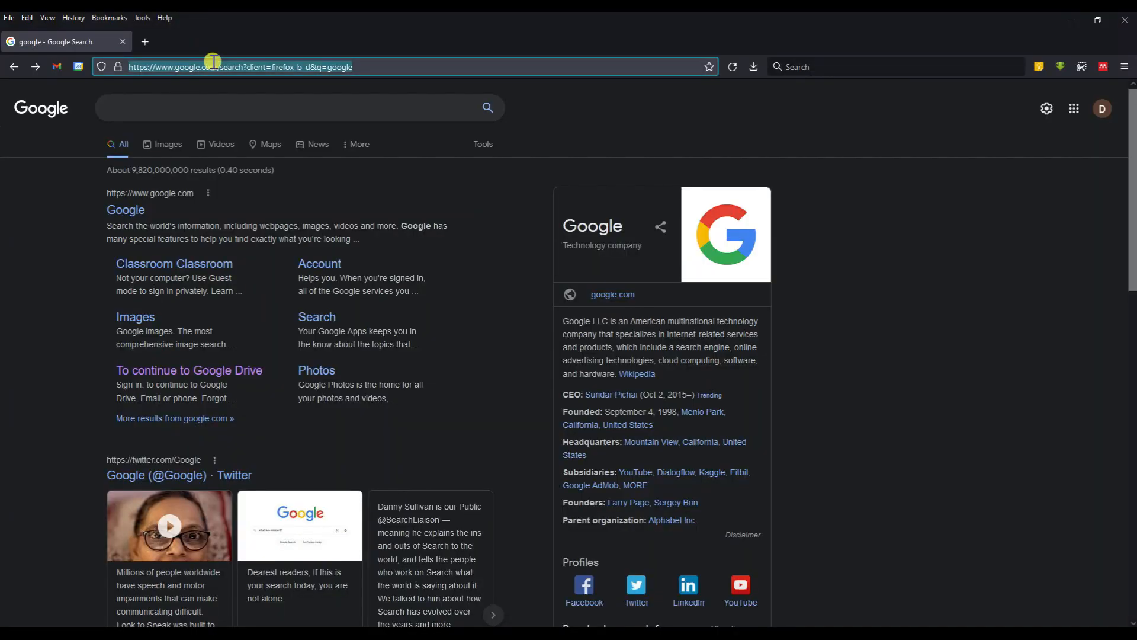
pyautogui.write('patch ant')
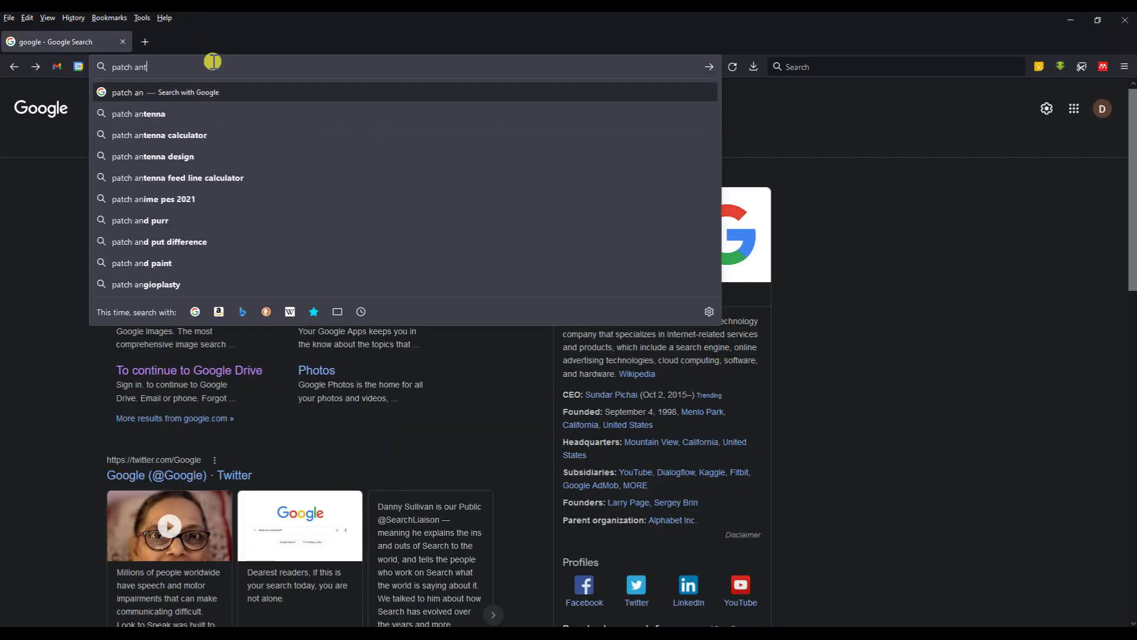
pyautogui.write('enna')
pyautogui.press('Down')
pyautogui.press('Return')
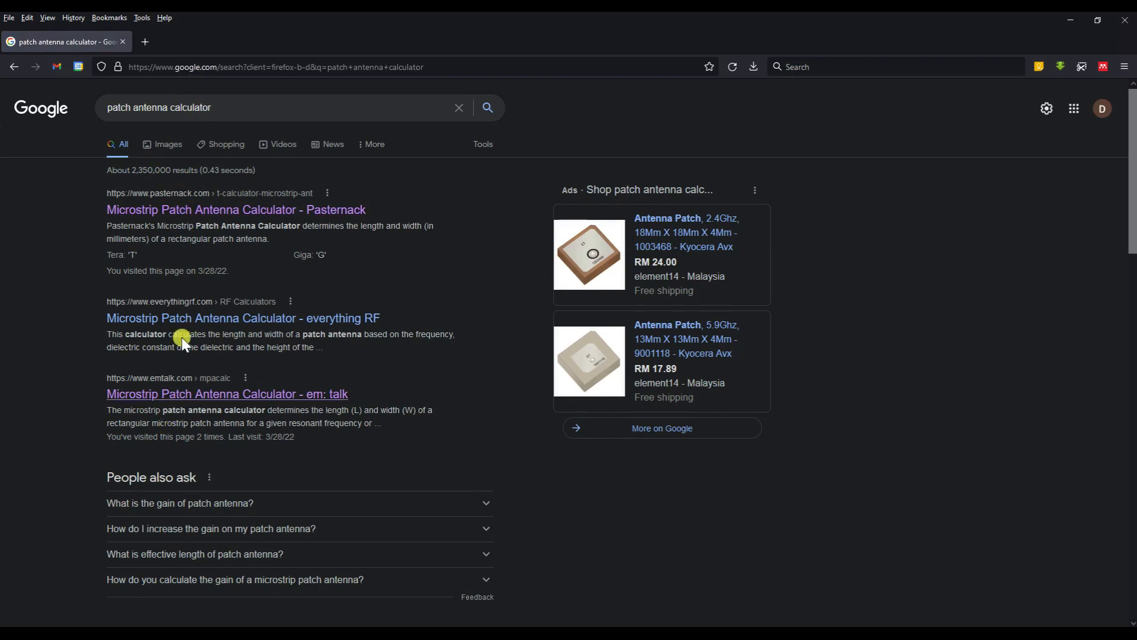
# Open the em: talk Microstrip Patch Antenna Calculator from the image results and set the dielectric constant to 4.3.
pyautogui.click(163, 145)
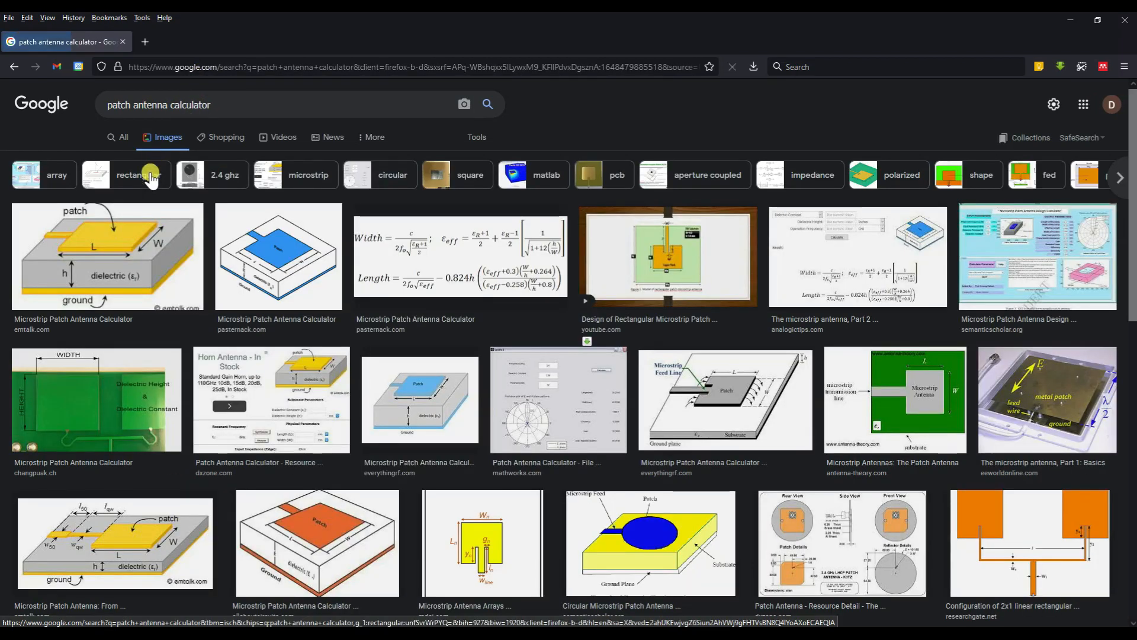
pyautogui.click(97, 323)
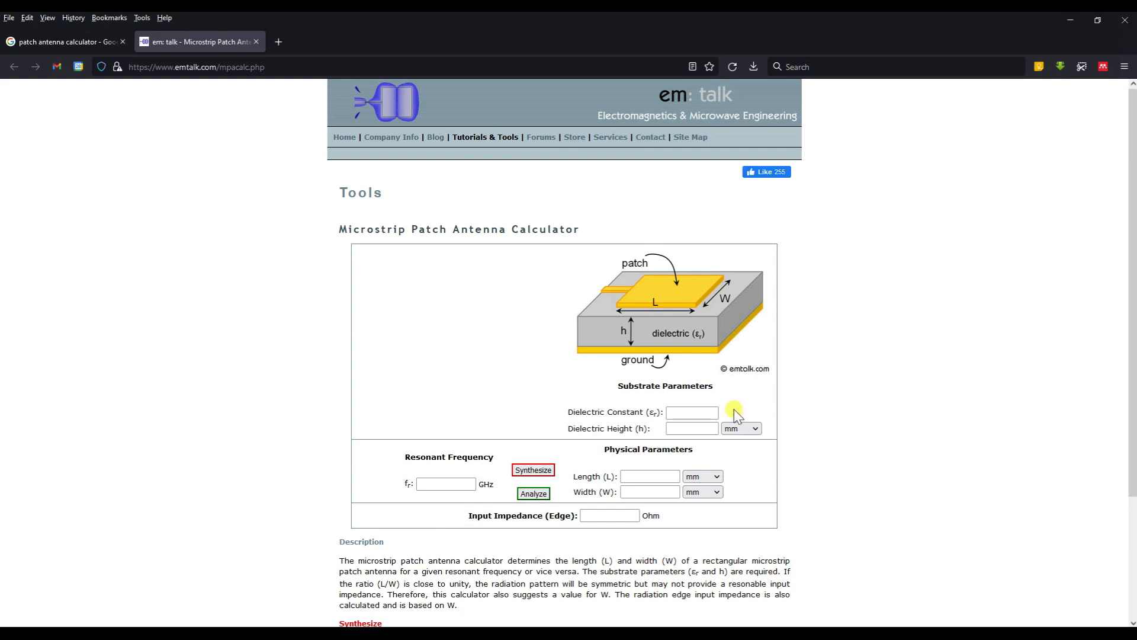
pyautogui.click(684, 412)
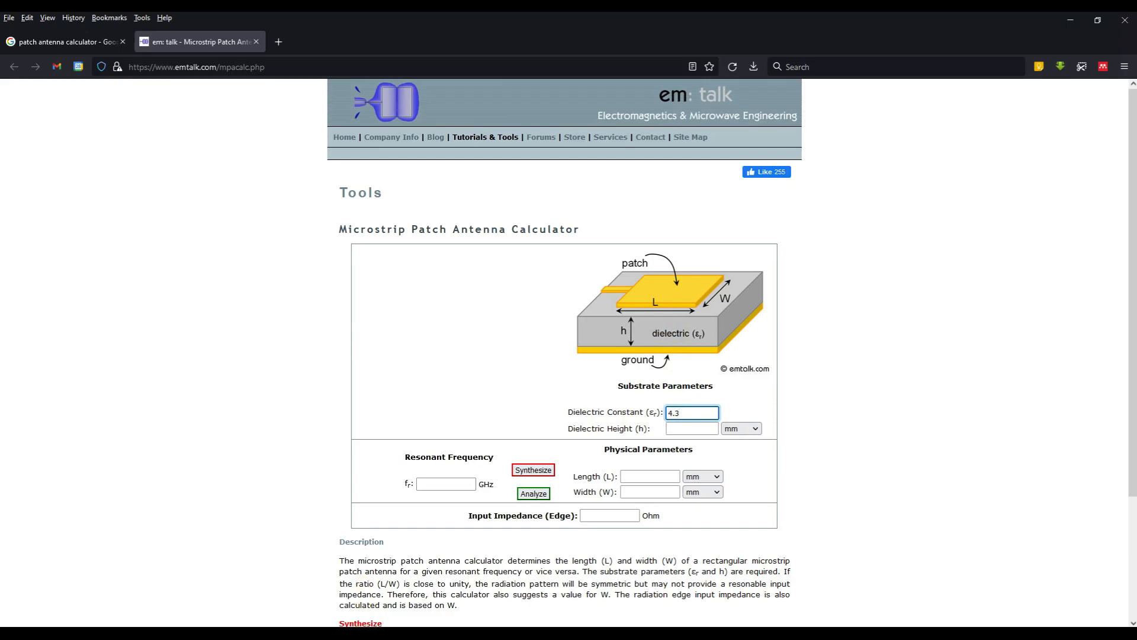
# Switch to CST Studio Suite and check the epsilon of the substrate's FR-4 (lossy) material, closing its properties without changes.
pyautogui.click(360, 632)
pyautogui.scroll(5, 497, 330)
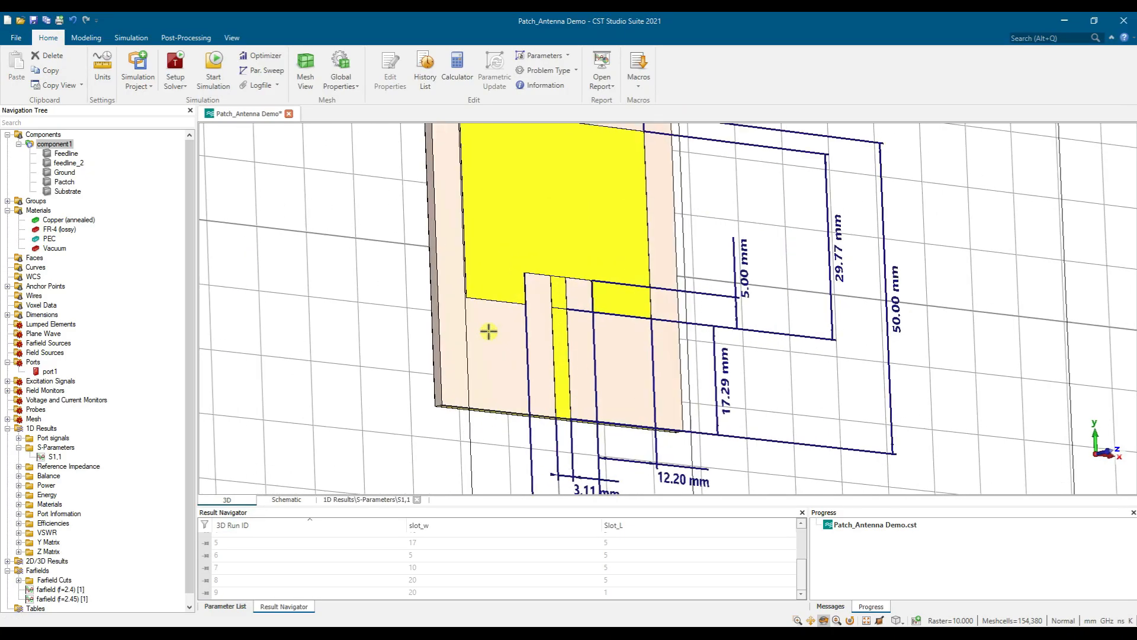
pyautogui.click(67, 191)
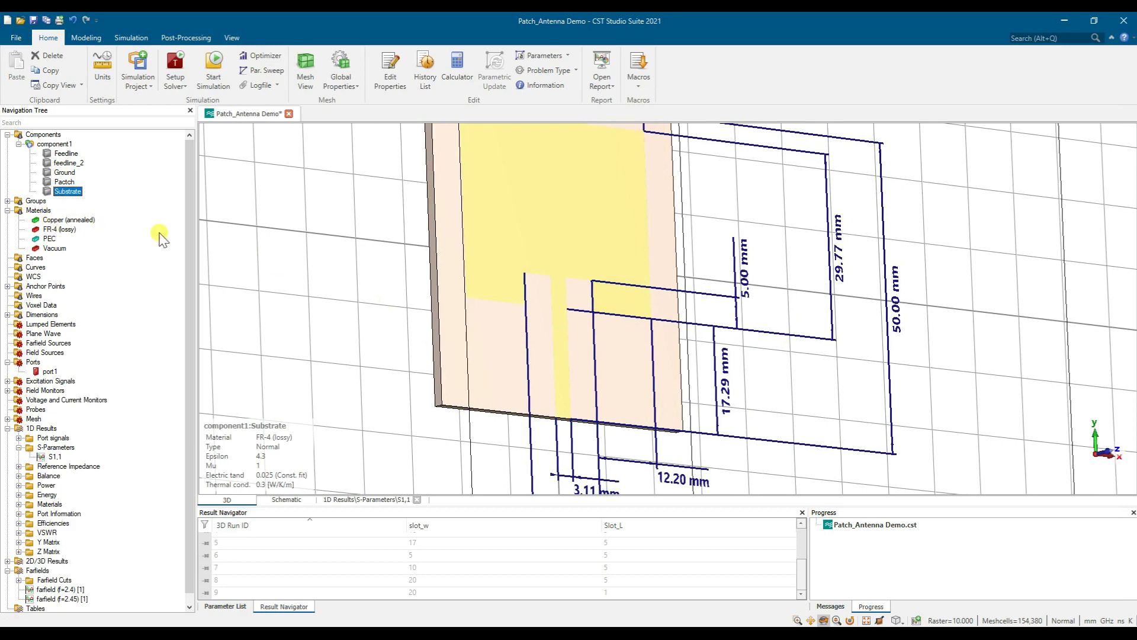
pyautogui.doubleClick(59, 229)
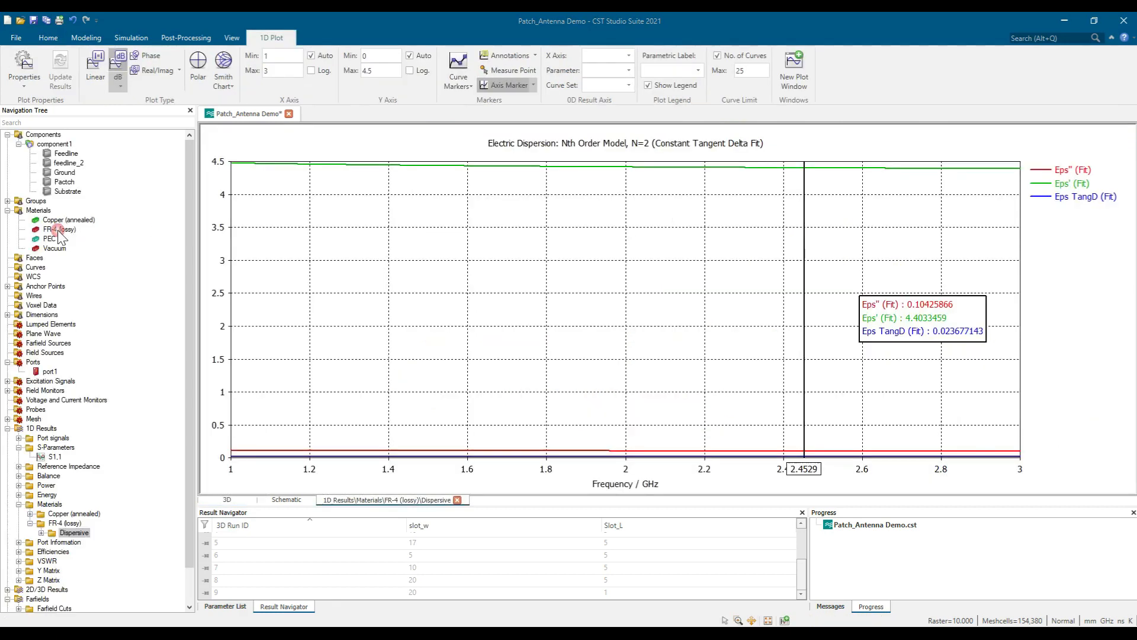
pyautogui.doubleClick(45, 229)
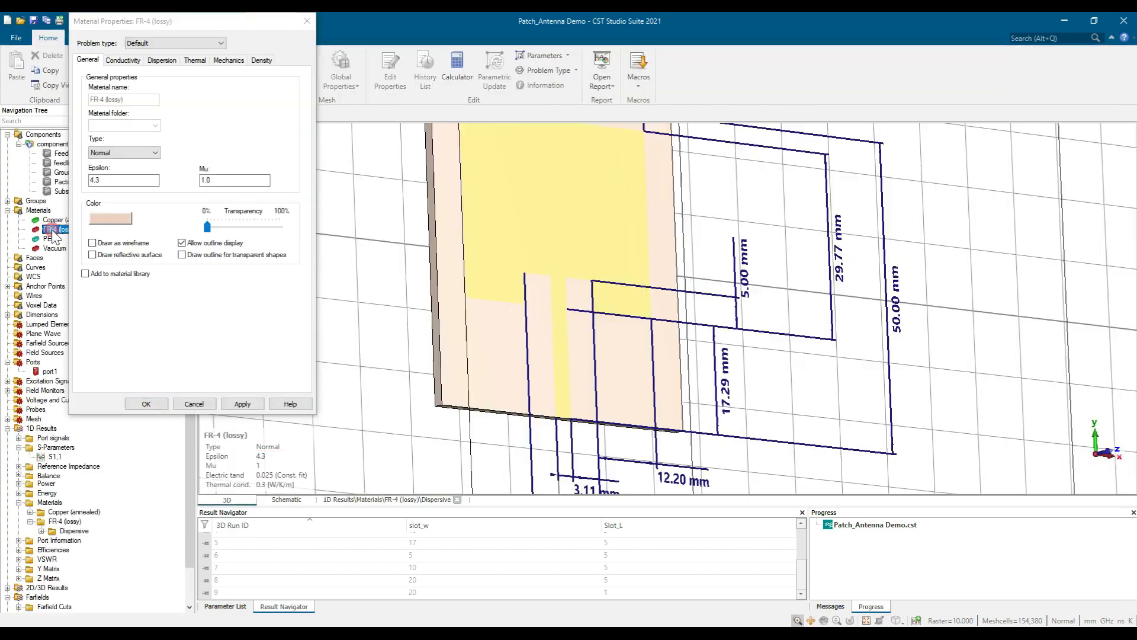
pyautogui.click(106, 180)
pyautogui.moveTo(106, 180); pyautogui.dragTo(77, 178)
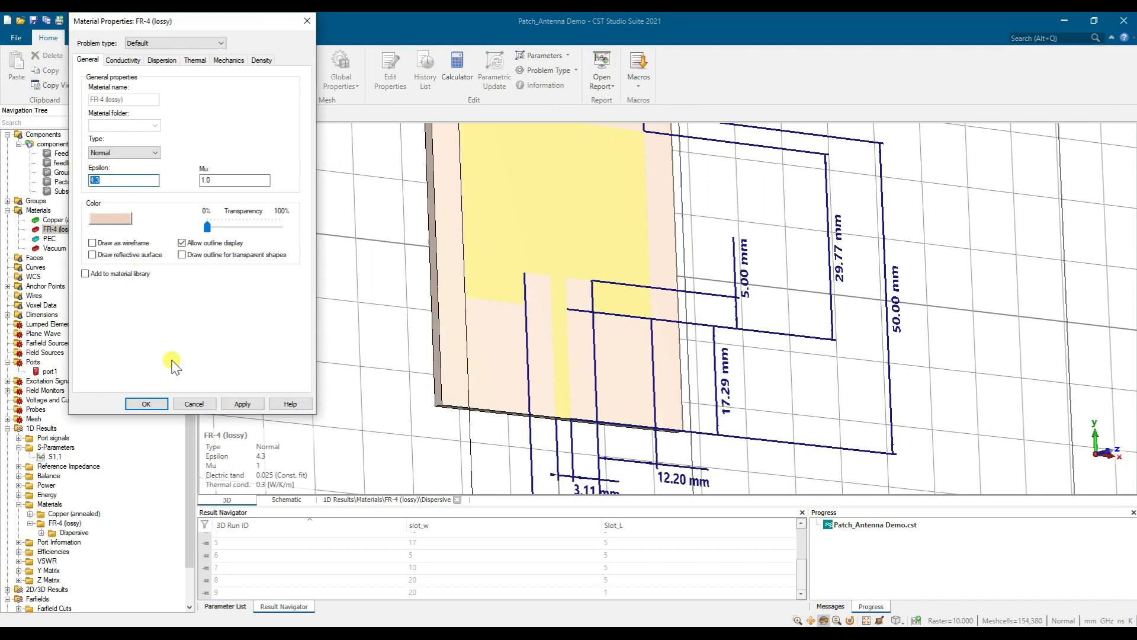
pyautogui.click(194, 404)
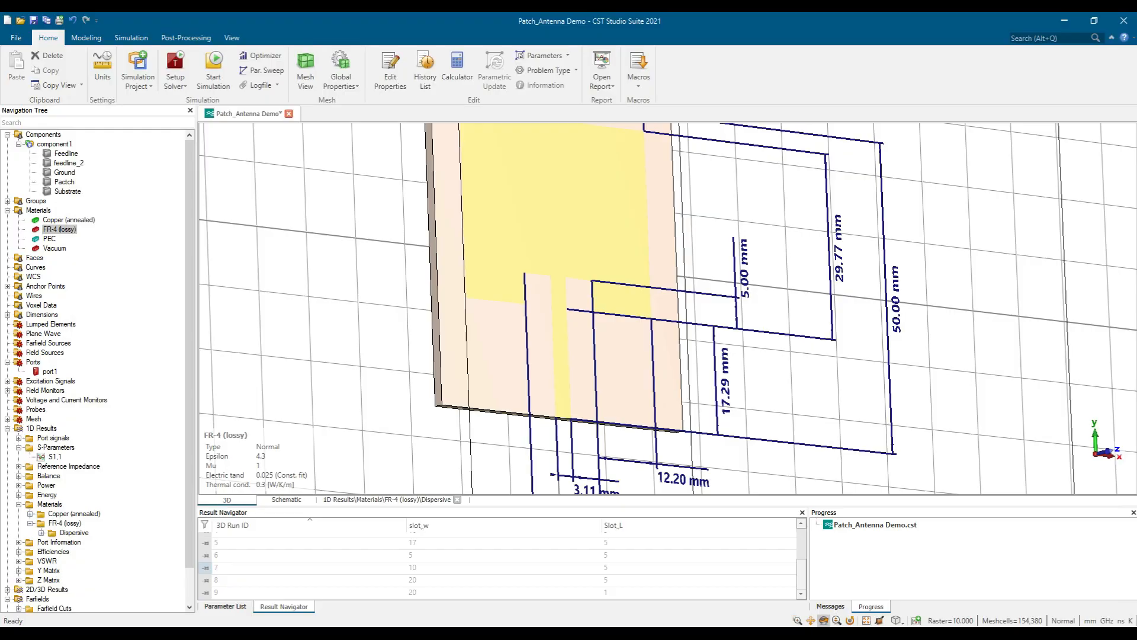
# Switch back to the em: talk calculator and synthesize the patch with a 1.6 mm dielectric height and 2.4 GHz resonant frequency.
pyautogui.hotkey('alt', 'Tab')
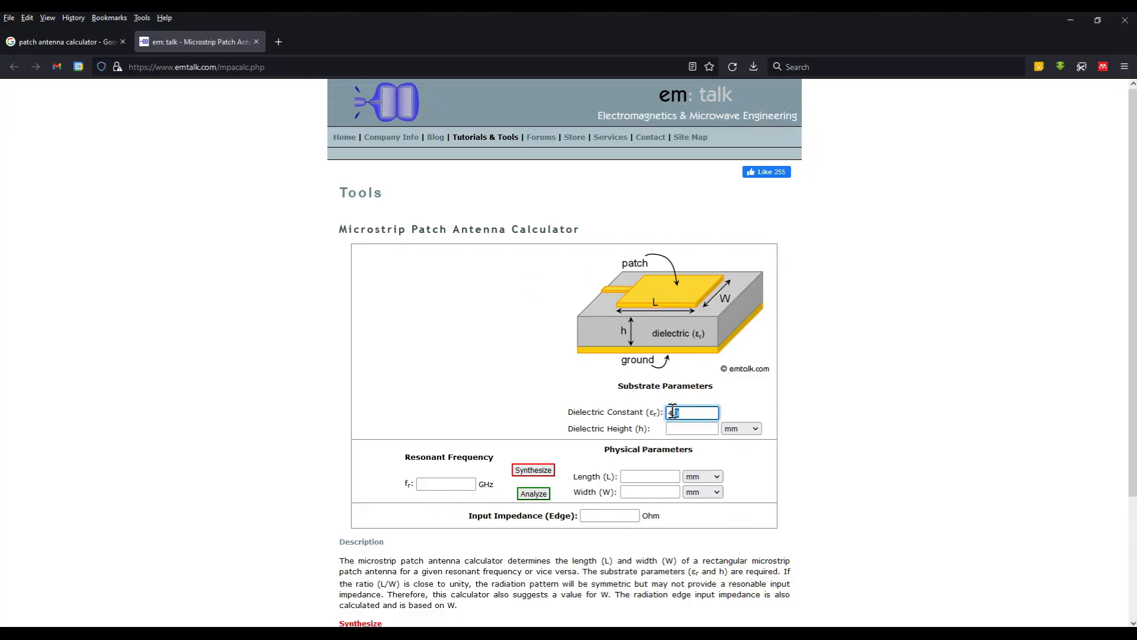
pyautogui.click(682, 427)
pyautogui.click(466, 485)
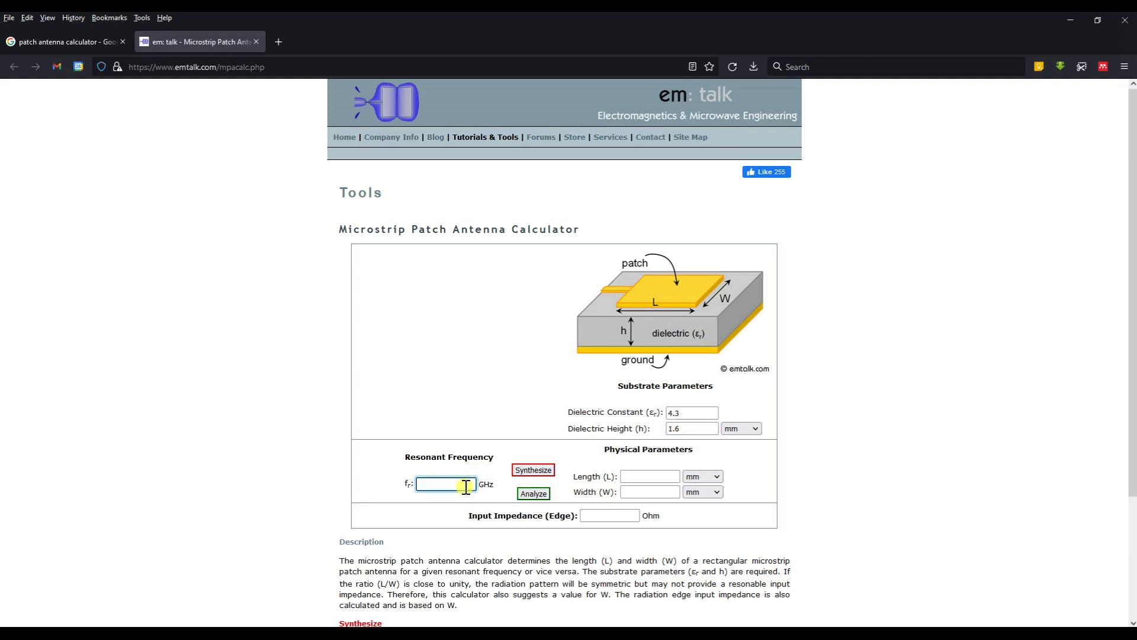
pyautogui.click(531, 474)
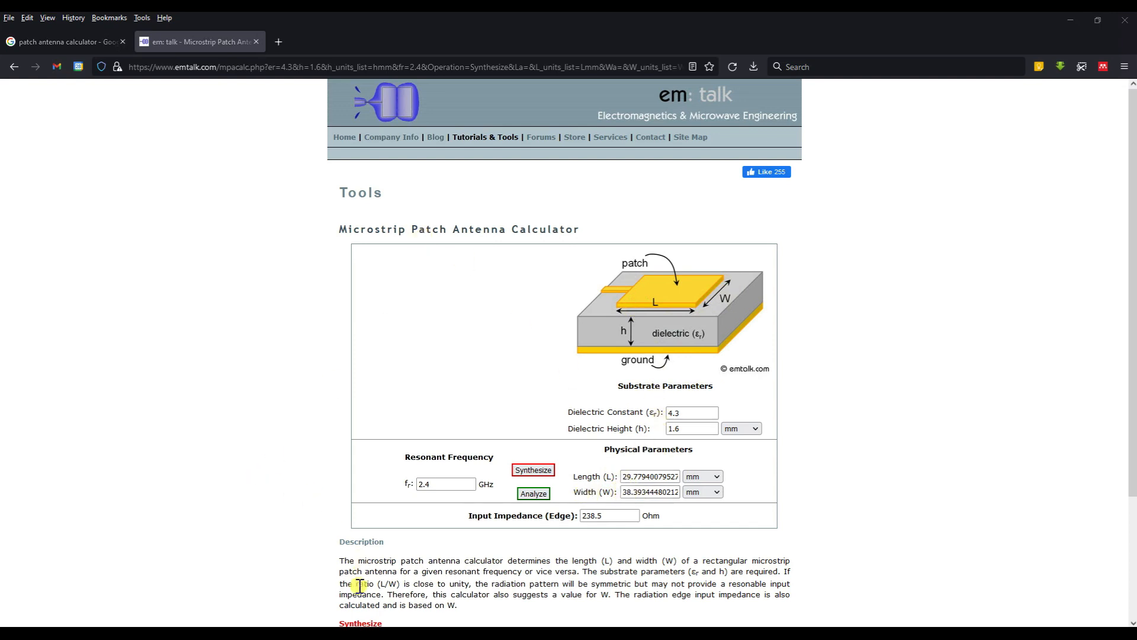
# Switch to CST Studio Suite and check the patch's width and length dimensions against the calculated values.
pyautogui.hotkey('alt', 'Tab')
pyautogui.scroll(-3, 663, 345)
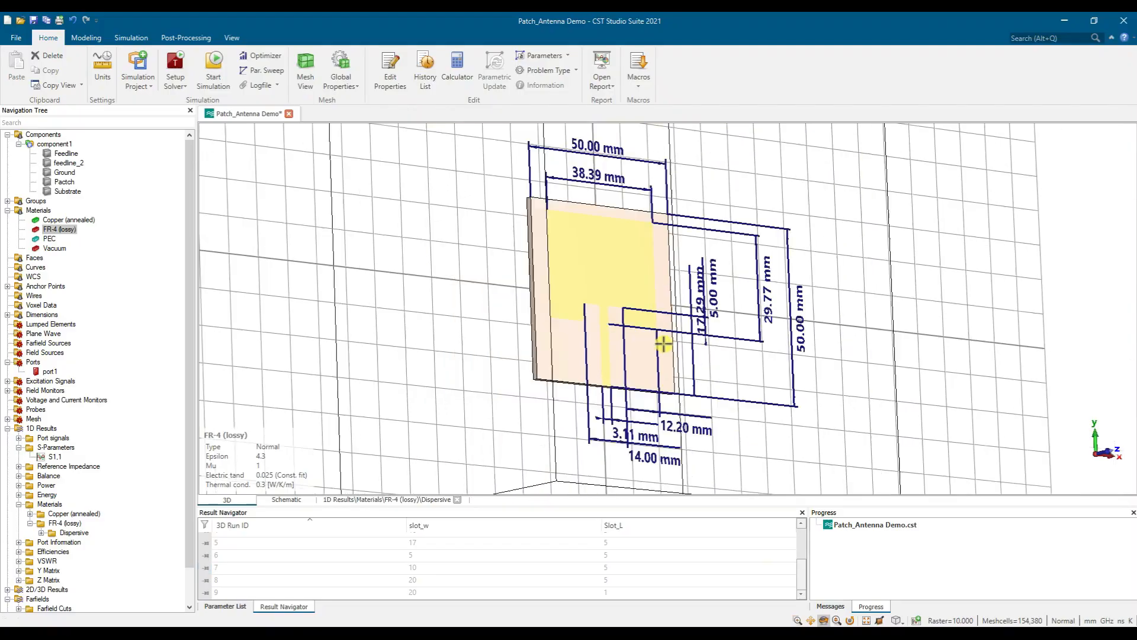
pyautogui.moveTo(635, 247); pyautogui.dragTo(603, 275)
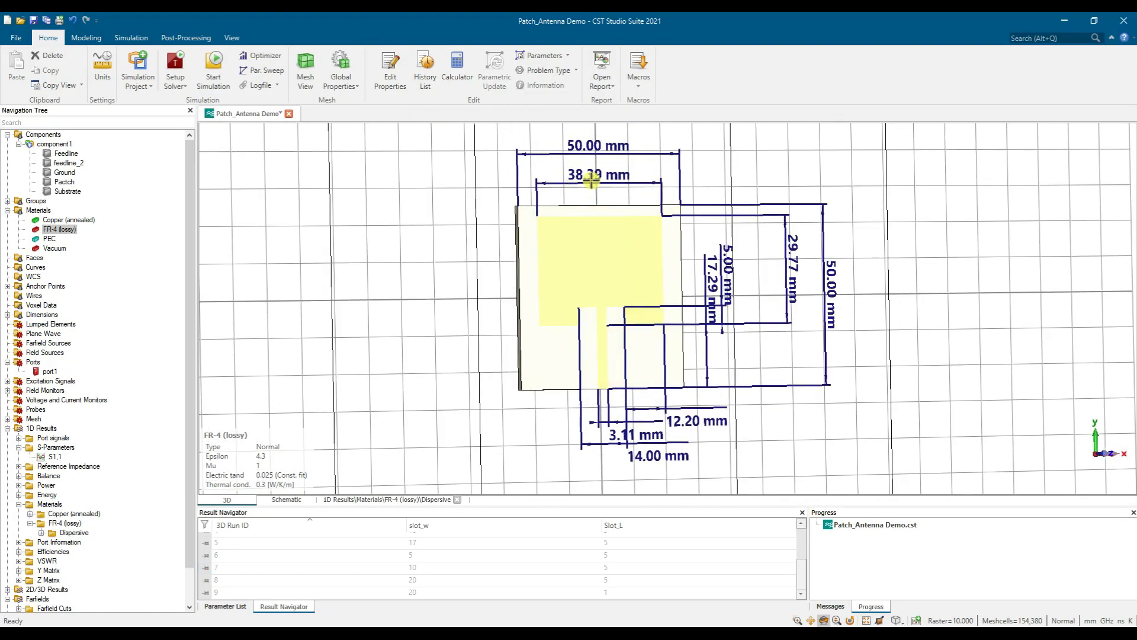
pyautogui.press('s')
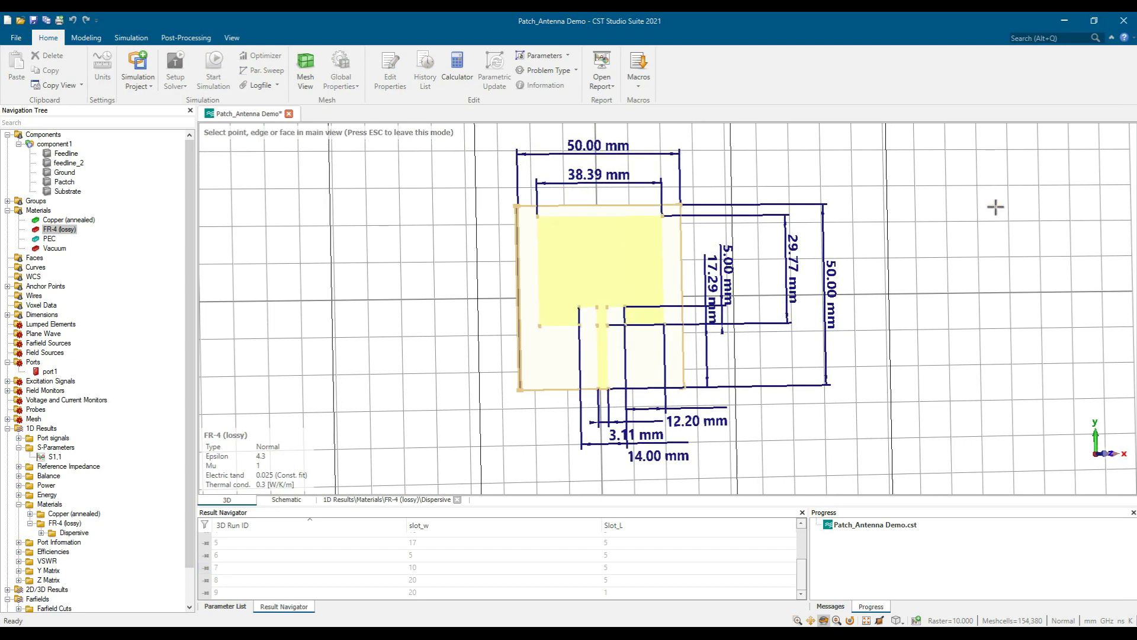
pyautogui.moveTo(949, 221); pyautogui.dragTo(874, 223)
pyautogui.press('Escape')
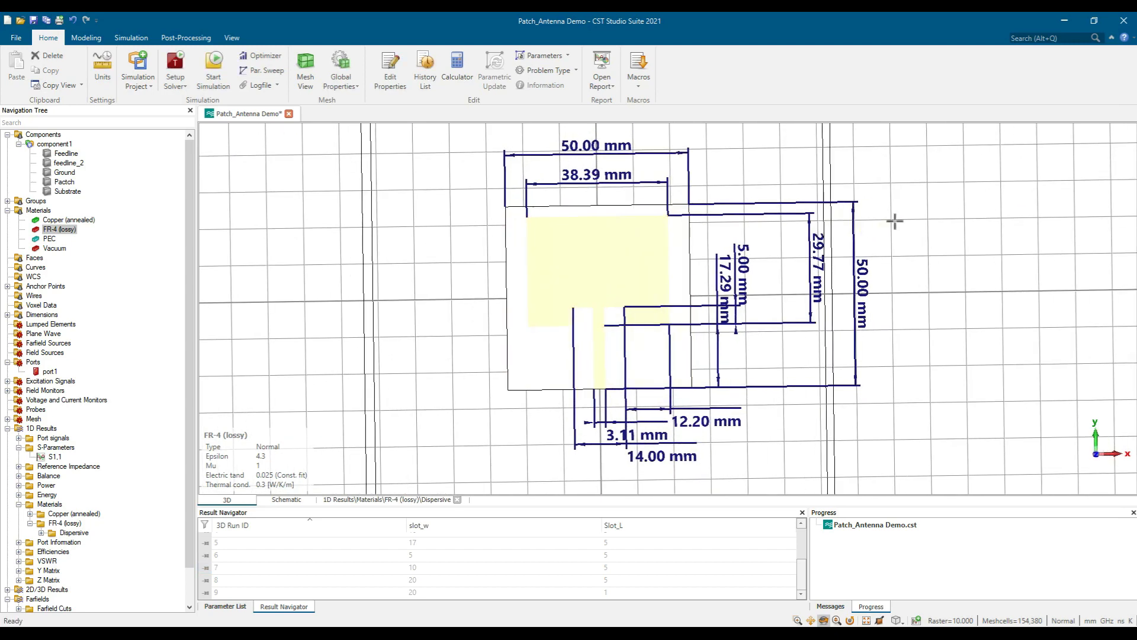
# Clear the material selection and select component1 to highlight the whole antenna.
pyautogui.click(893, 220)
pyautogui.click(58, 145)
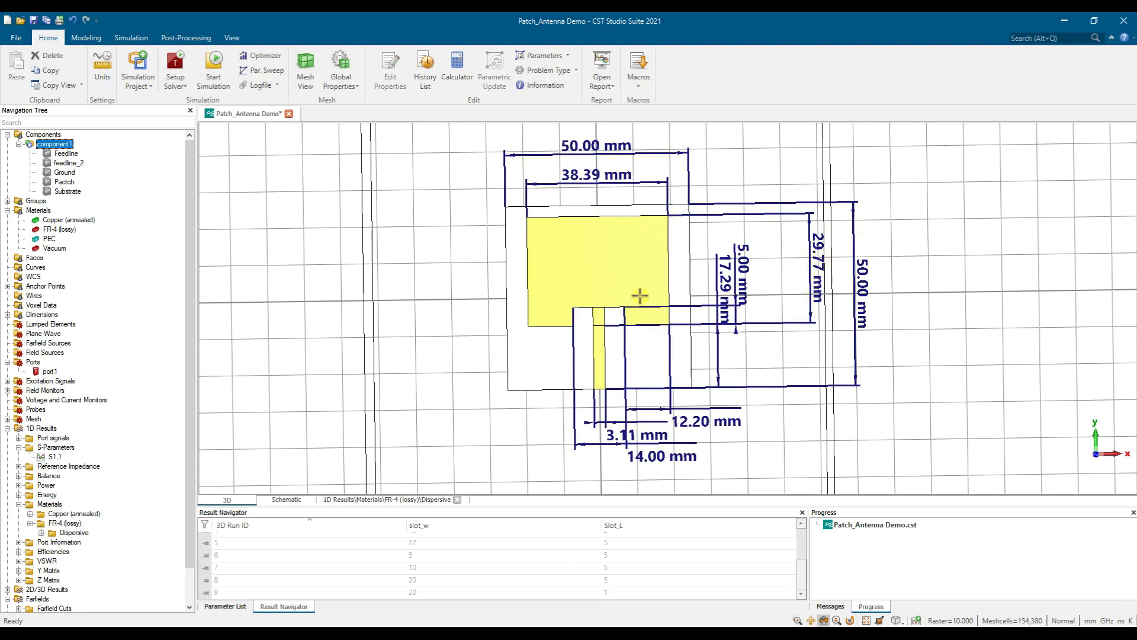
# Switch to the browser, search images for "feedline antenna calculator" and open the em: talk Microstrip Line Calculator.
pyautogui.hotkey('alt', 'Tab')
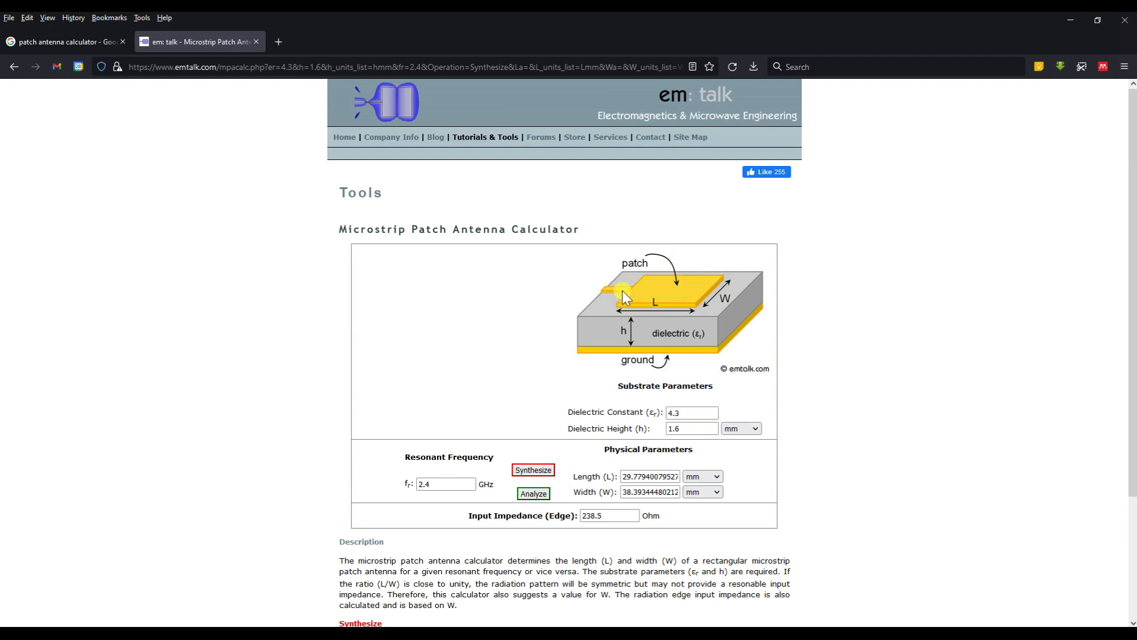
pyautogui.click(62, 40)
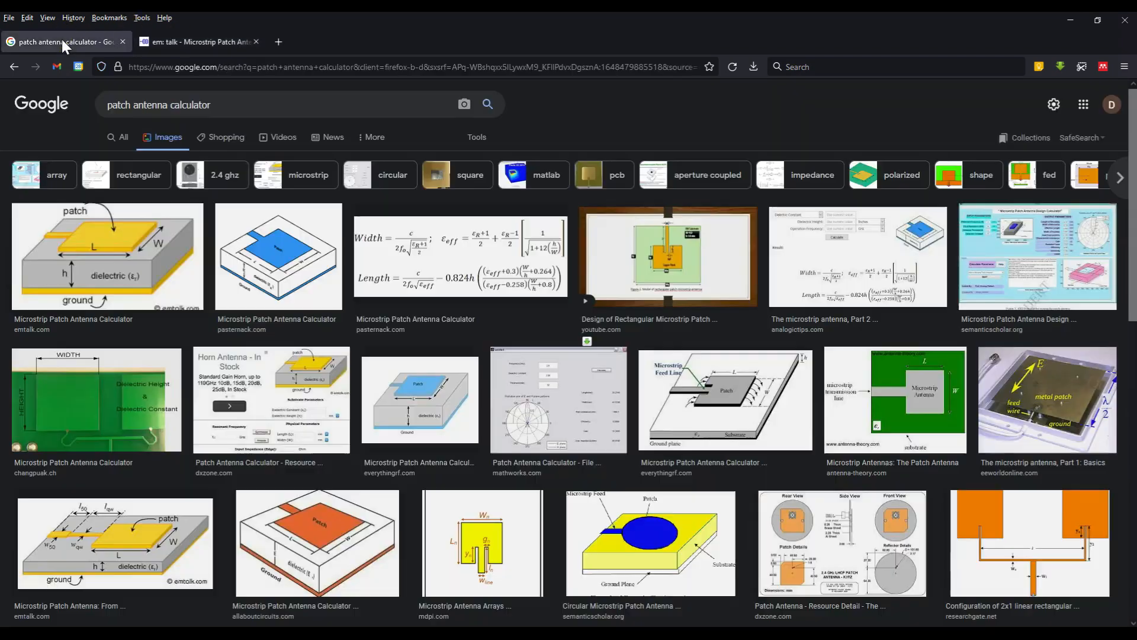
pyautogui.doubleClick(125, 106)
pyautogui.write('feedline')
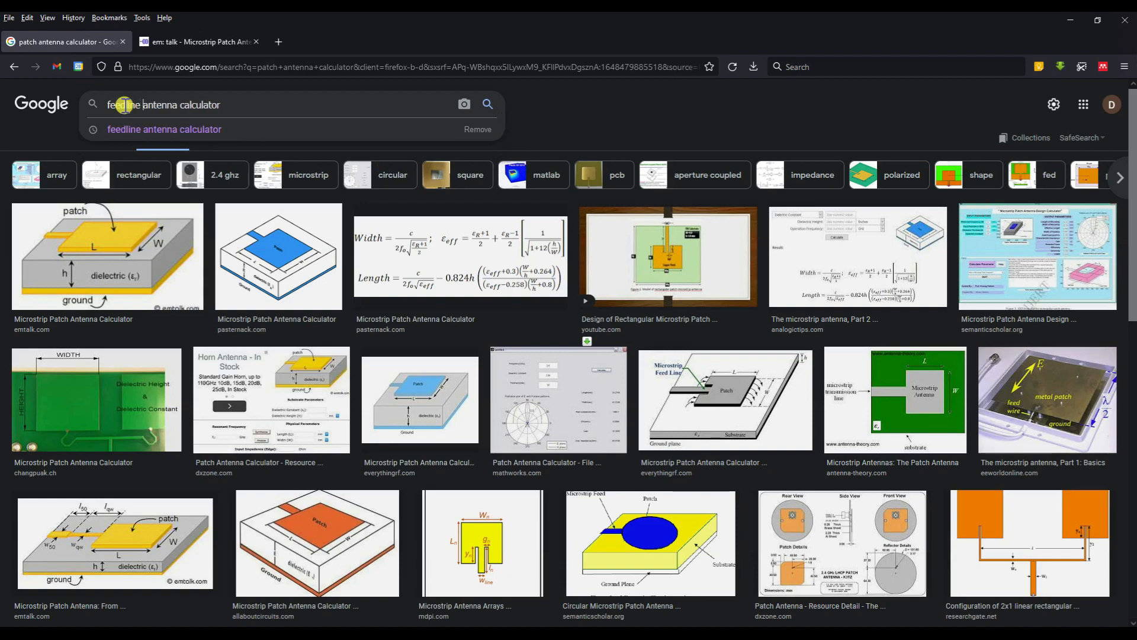
pyautogui.press('Return')
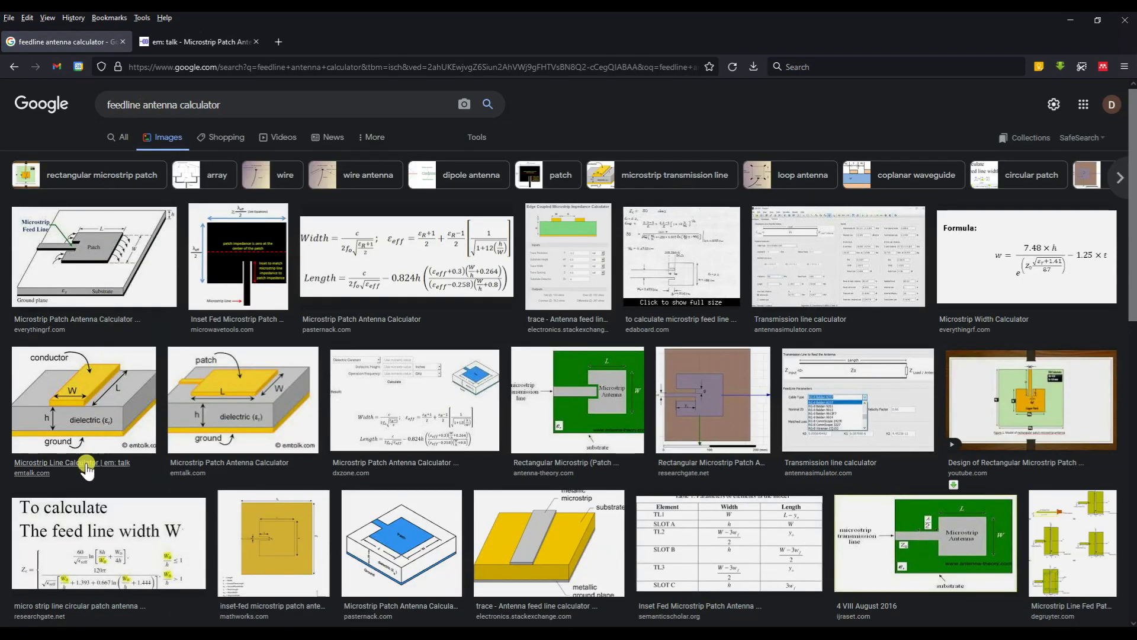
pyautogui.click(81, 467)
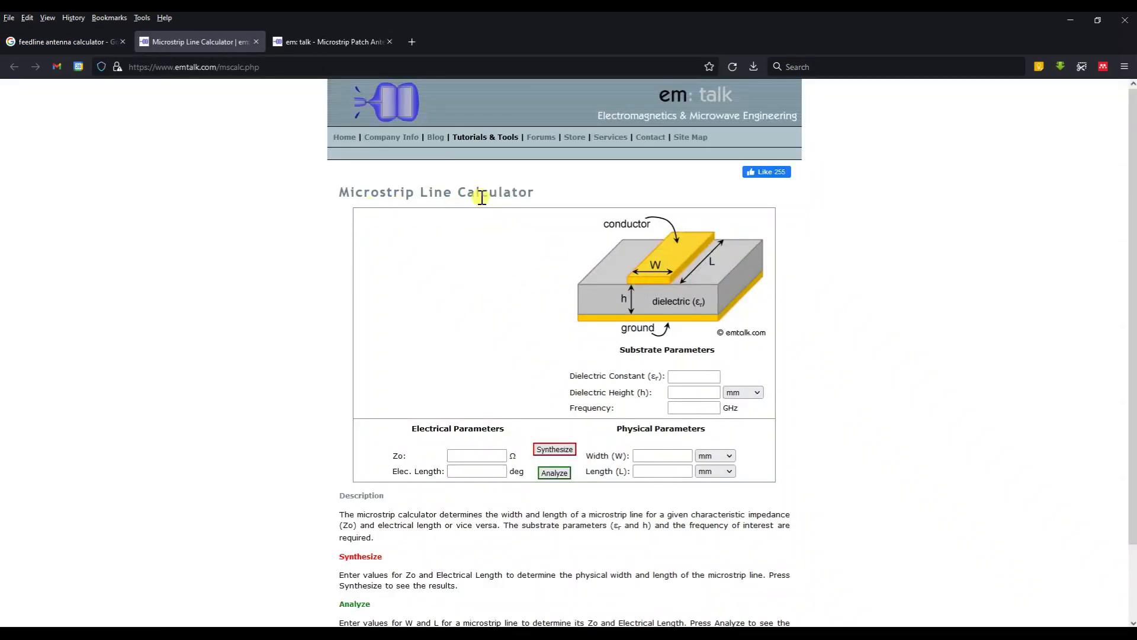
# Synthesize the microstrip line with dielectric constant 4.3, height 1.6 mm, frequency 2.4 GHz, Zo 50 Ω and electrical length 90 deg.
pyautogui.click(690, 377)
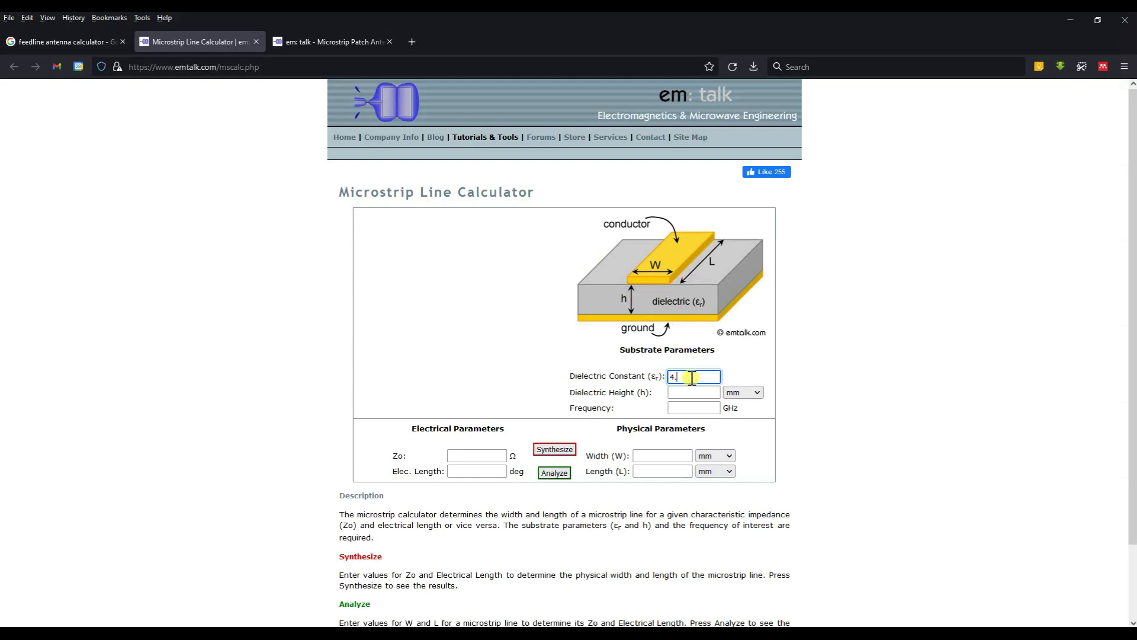
pyautogui.press('Tab')
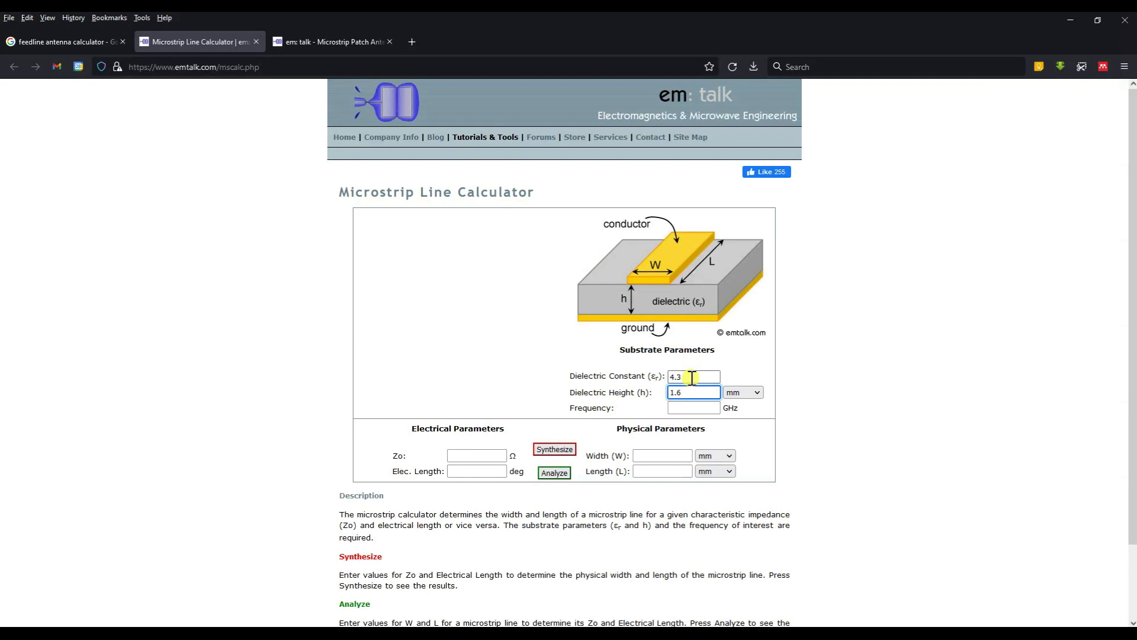
pyautogui.press('Tab')
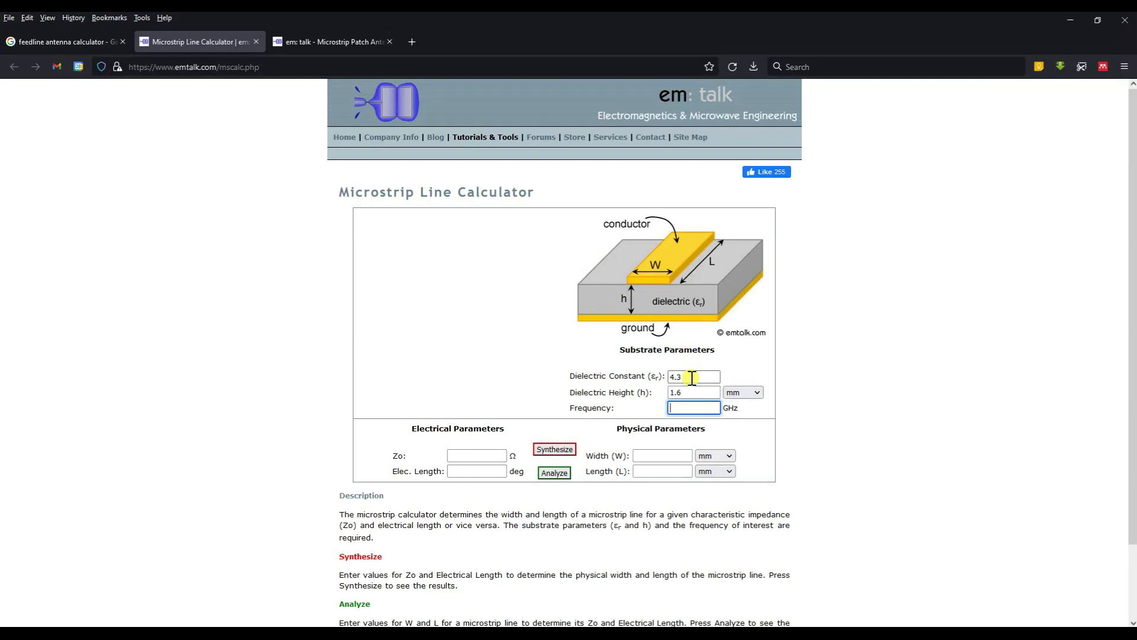
pyautogui.click(477, 454)
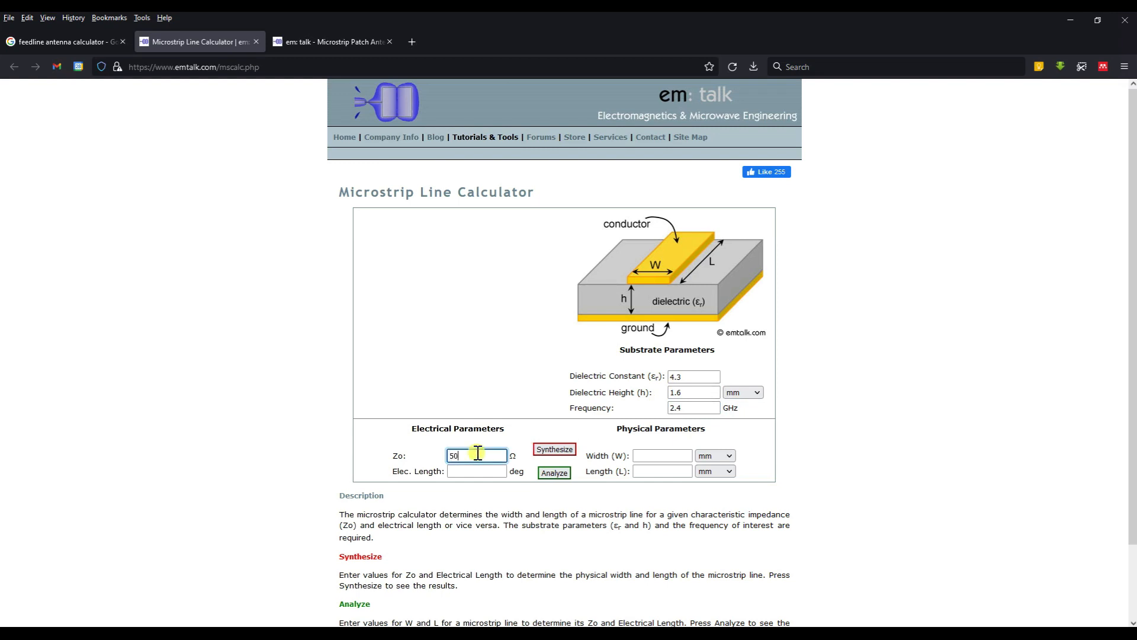
pyautogui.click(480, 468)
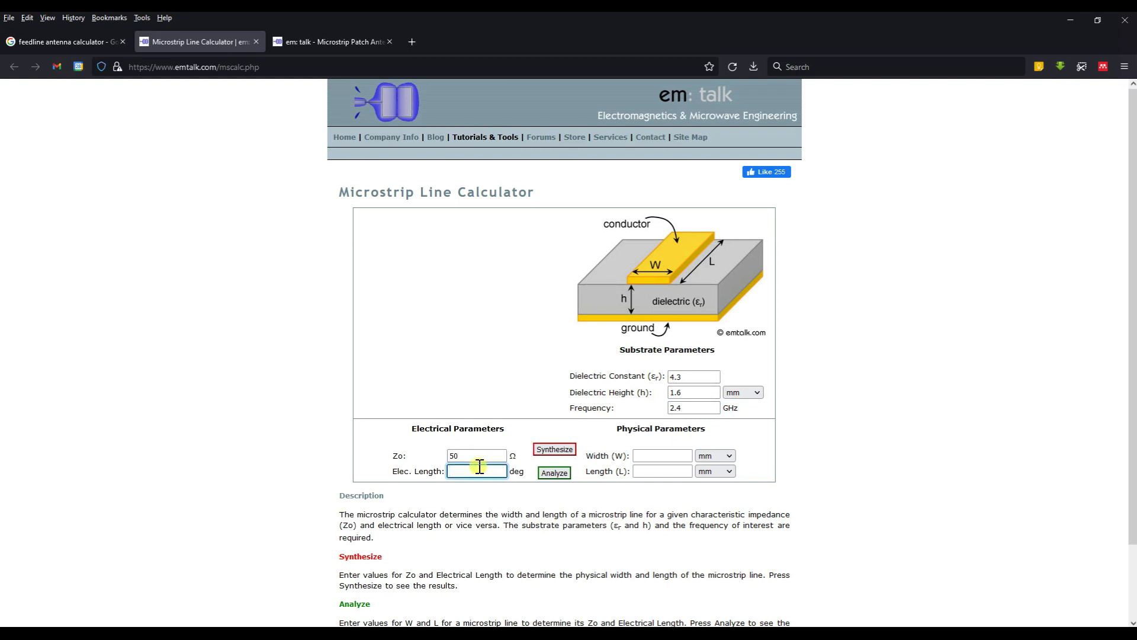
pyautogui.click(553, 452)
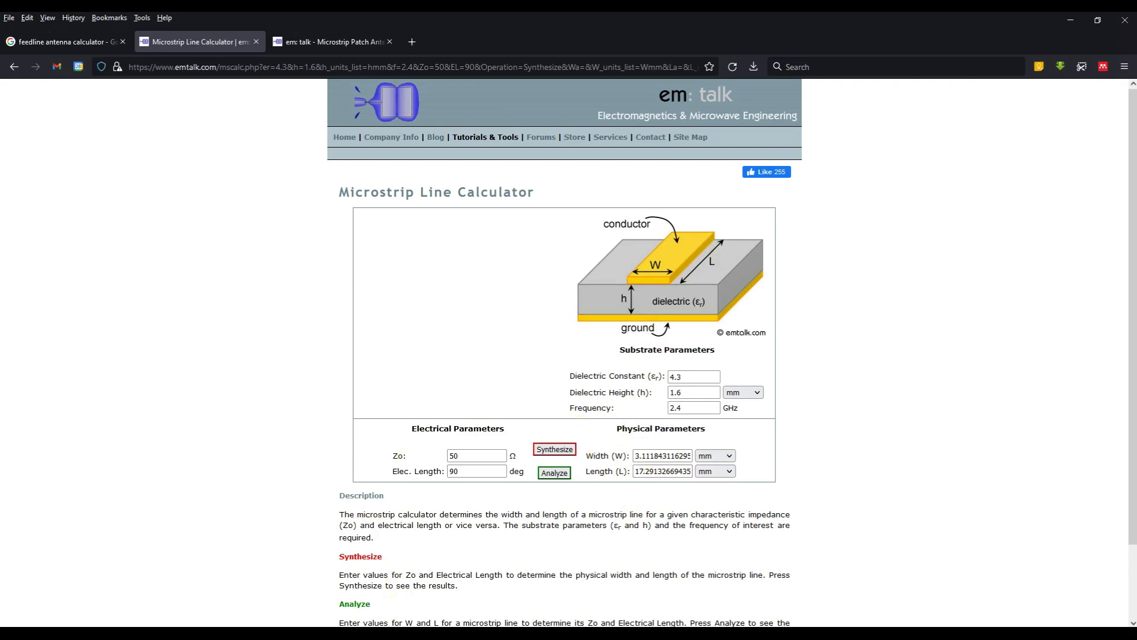
# Switch to CST Studio Suite and check the feedline's width and length dimensions against the calculated values.
pyautogui.click(372, 631)
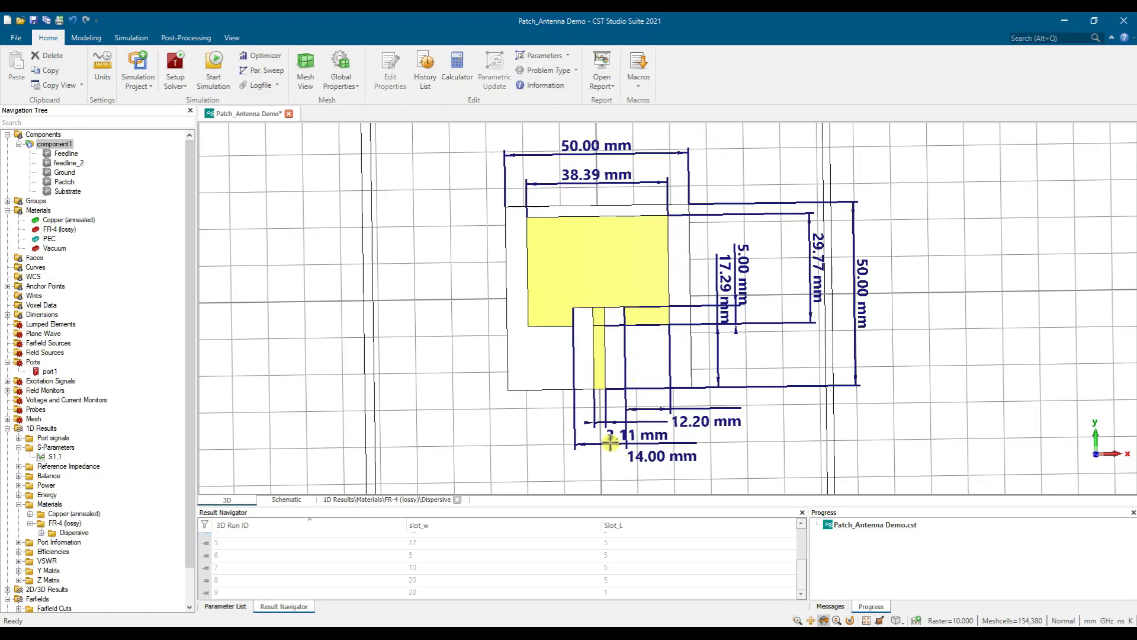
pyautogui.scroll(2, 617, 432)
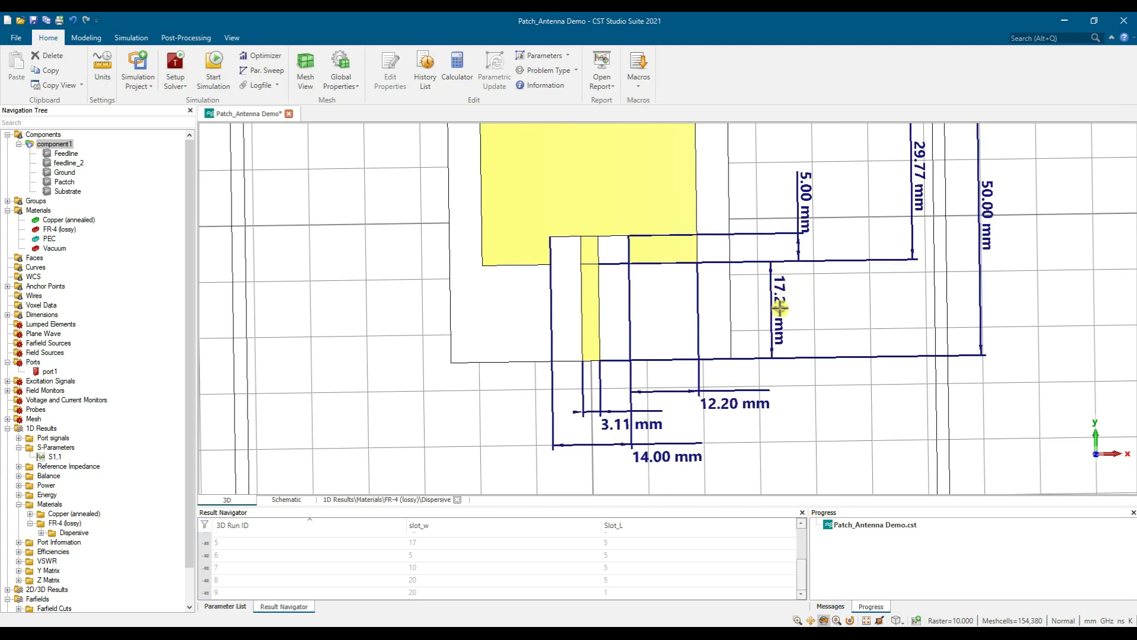
pyautogui.click(599, 285)
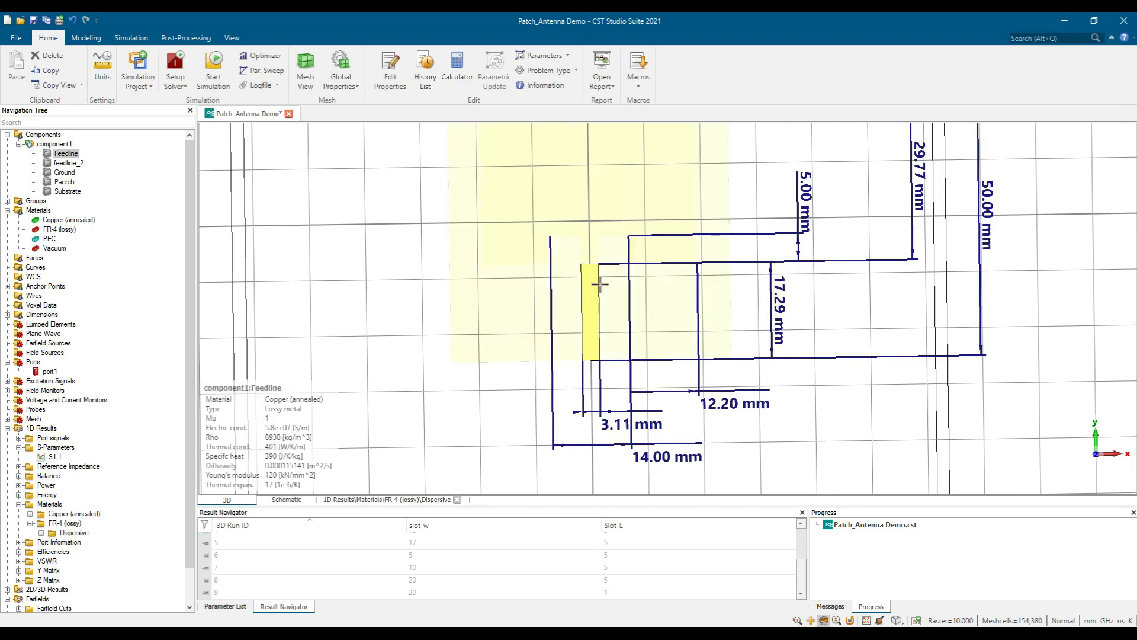
pyautogui.click(870, 399)
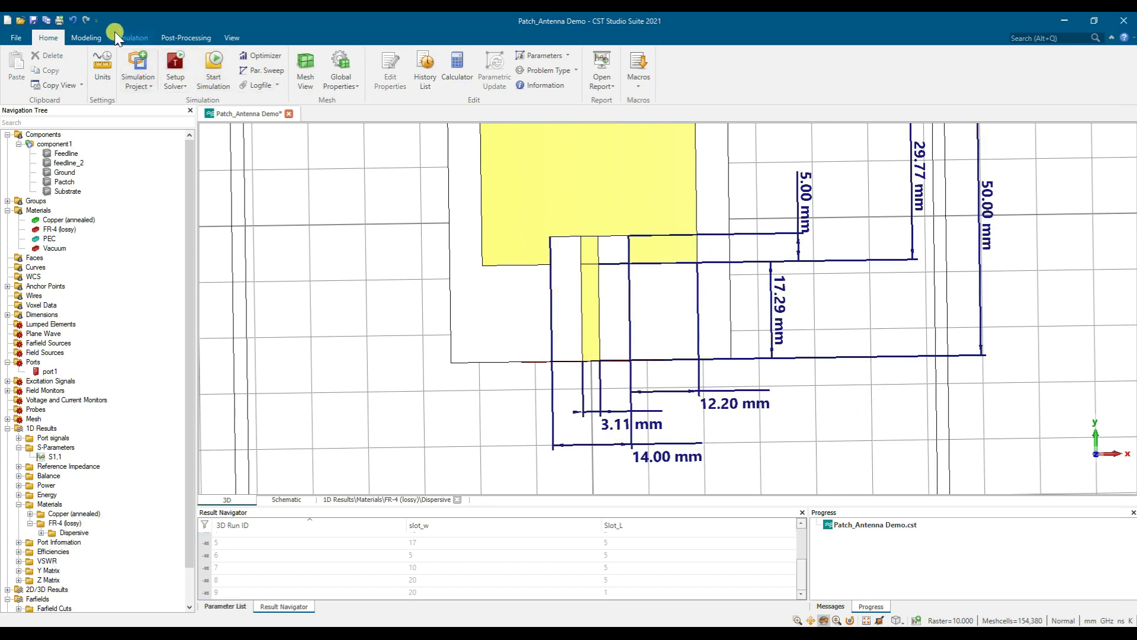
# Pick the feedline's long side edge to measure its length.
pyautogui.click(130, 37)
pyautogui.click(466, 83)
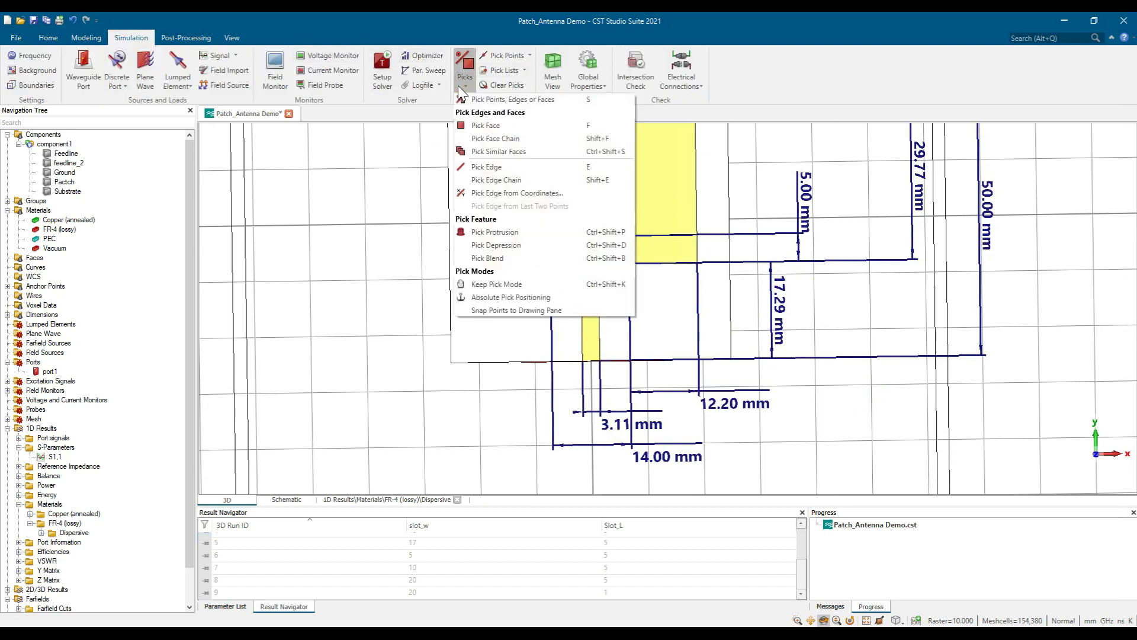
pyautogui.click(468, 97)
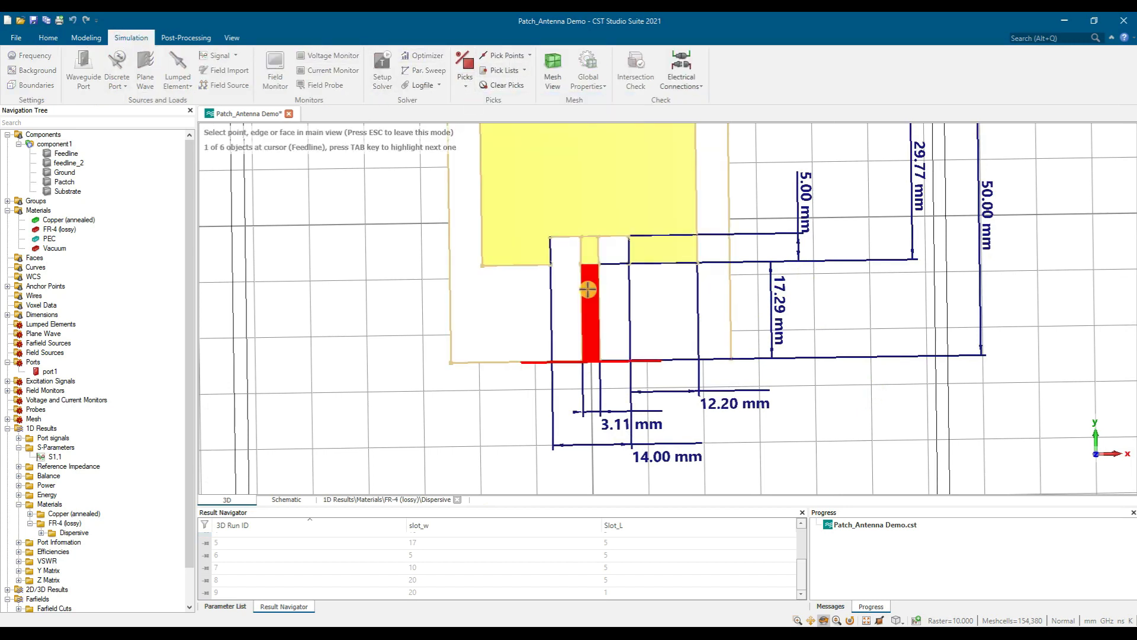
pyautogui.click(597, 289)
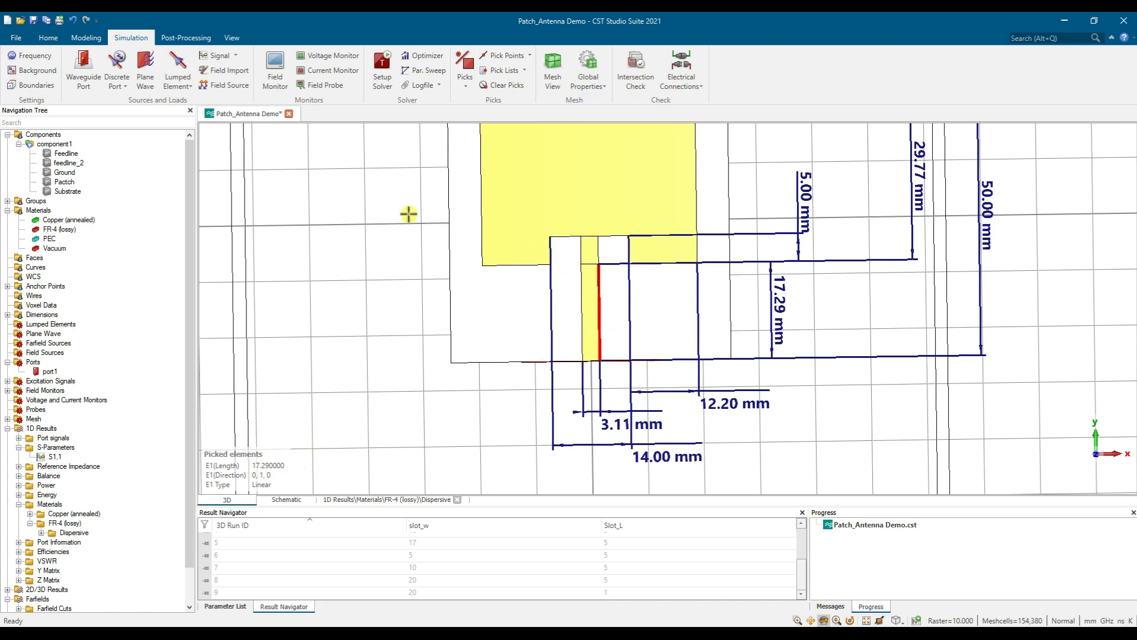
pyautogui.scroll(-3, 371, 210)
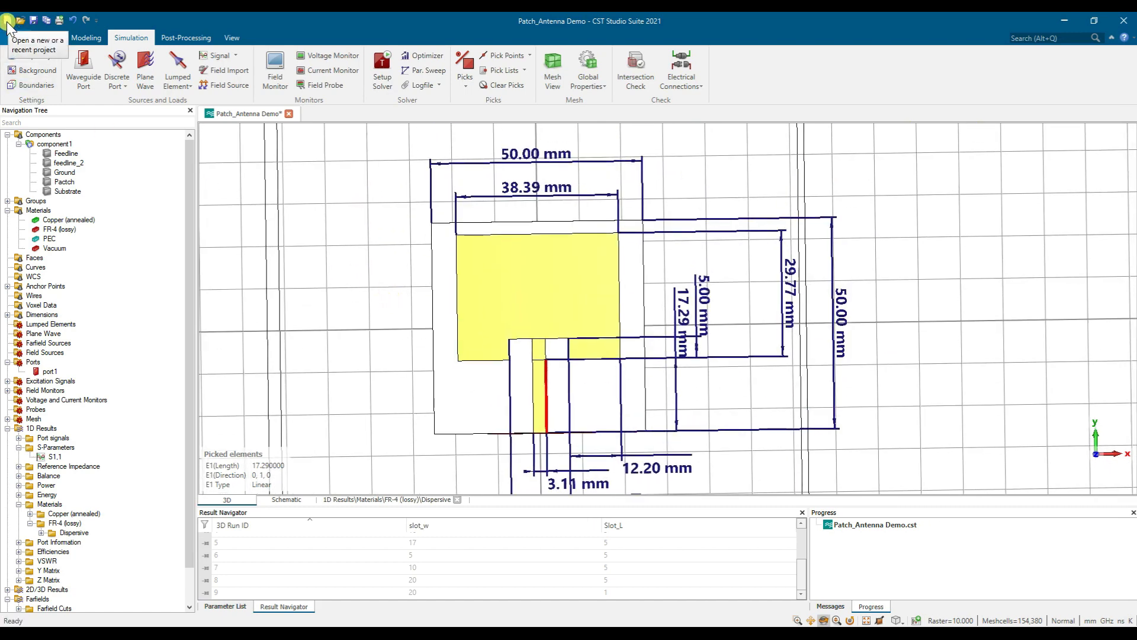
# Start a new Microwaves & RF/Optical planar antenna template with the Time Domain solver and units mm, GHz, ns and Kelvin.
pyautogui.click(7, 24)
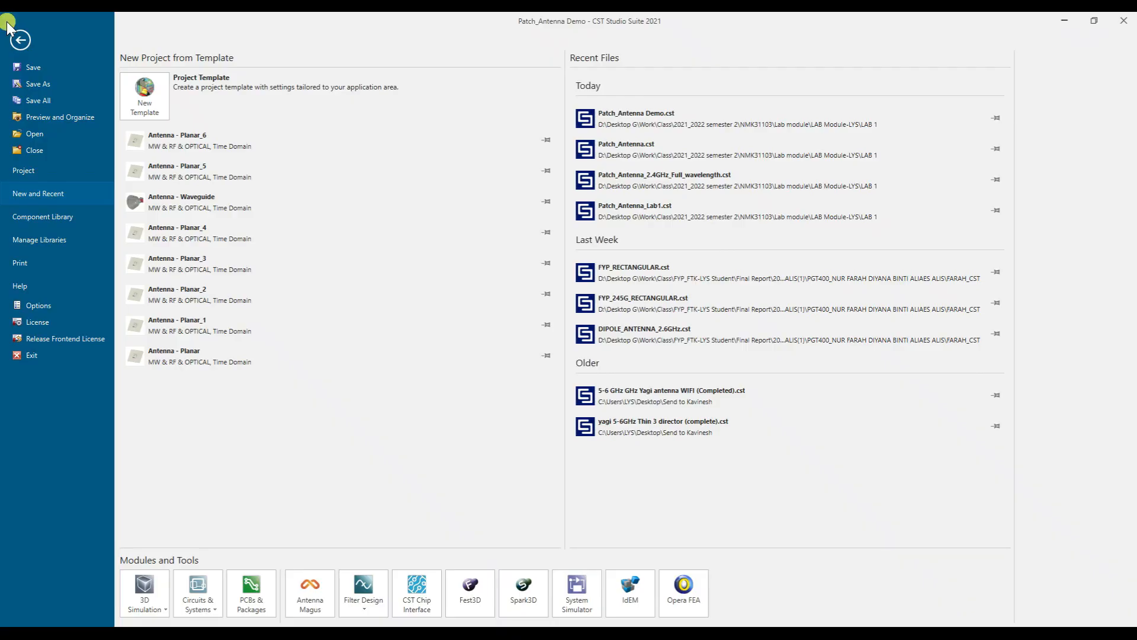
pyautogui.click(151, 102)
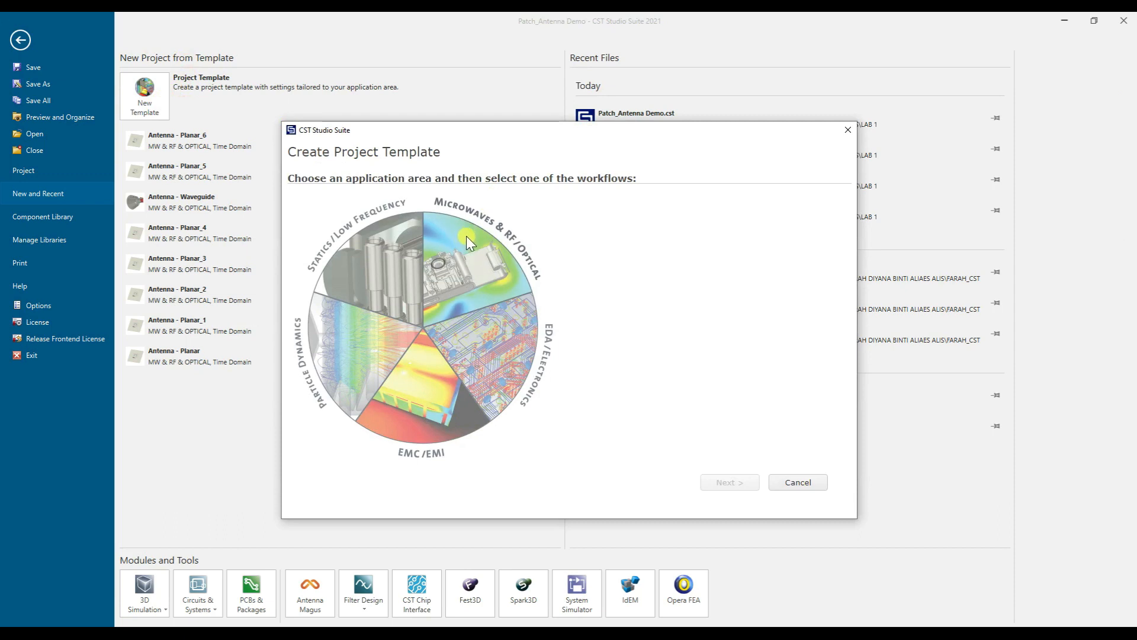
pyautogui.click(468, 240)
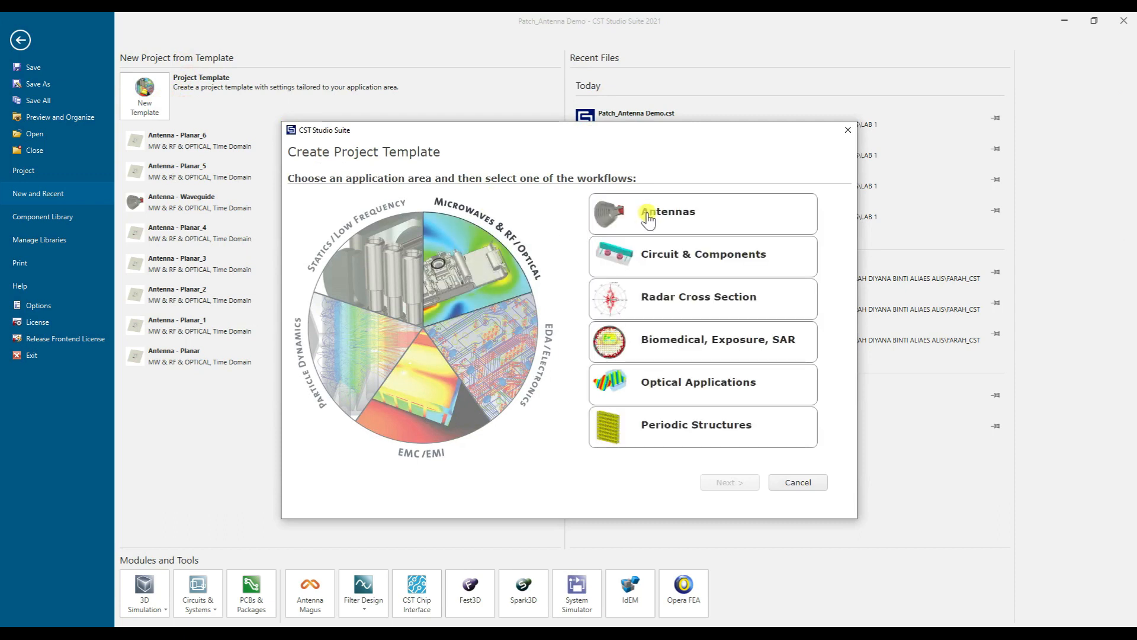
pyautogui.click(648, 219)
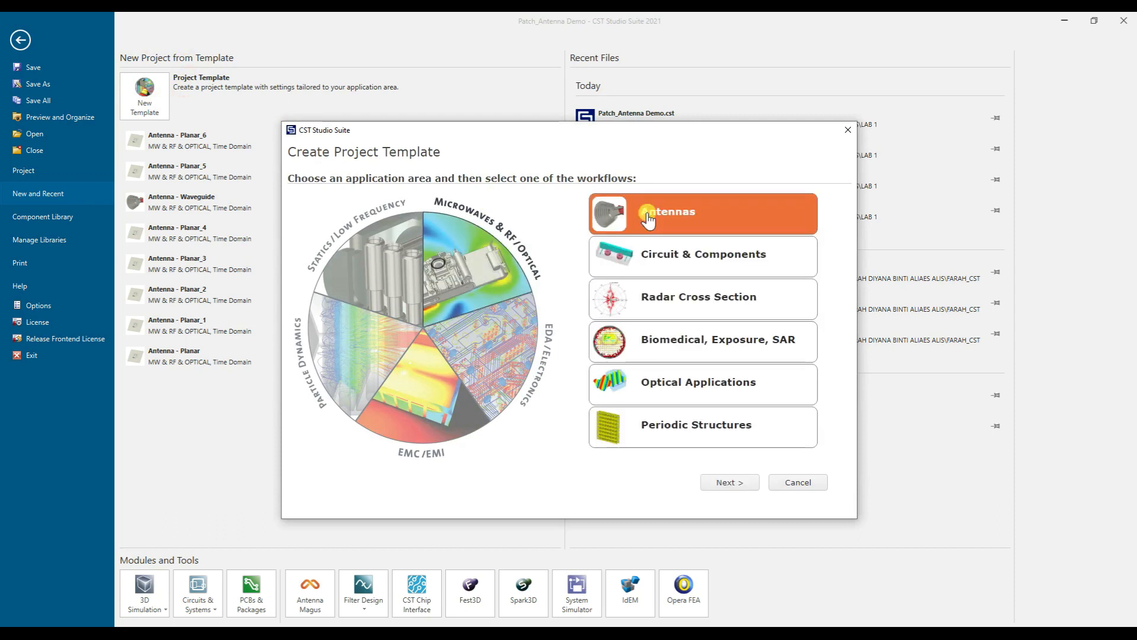
pyautogui.click(716, 483)
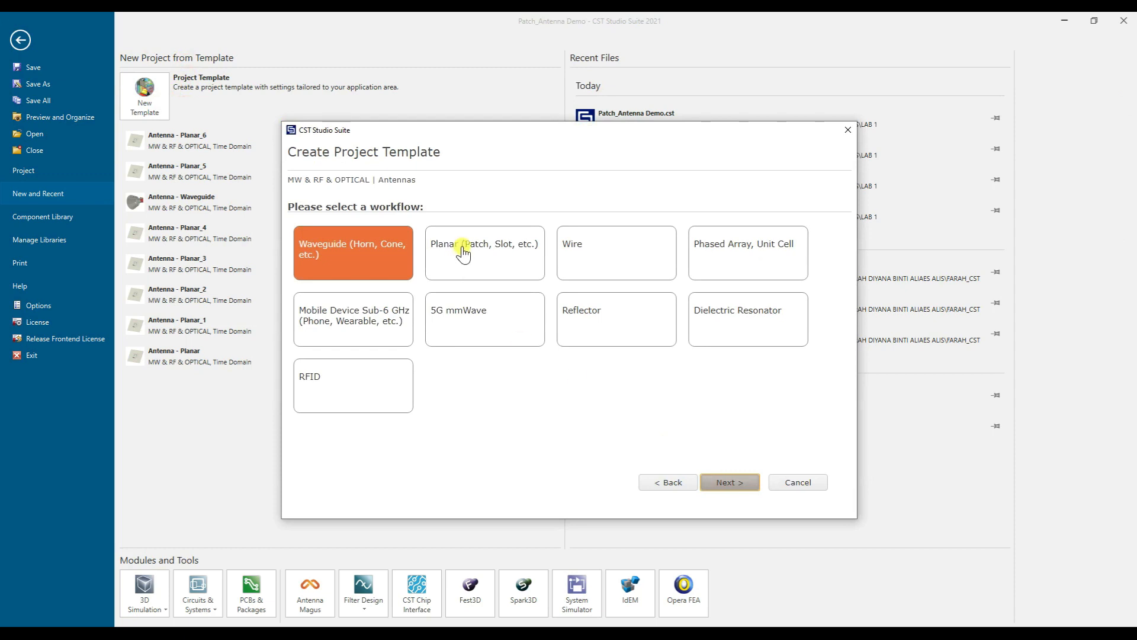
pyautogui.click(463, 252)
pyautogui.click(726, 484)
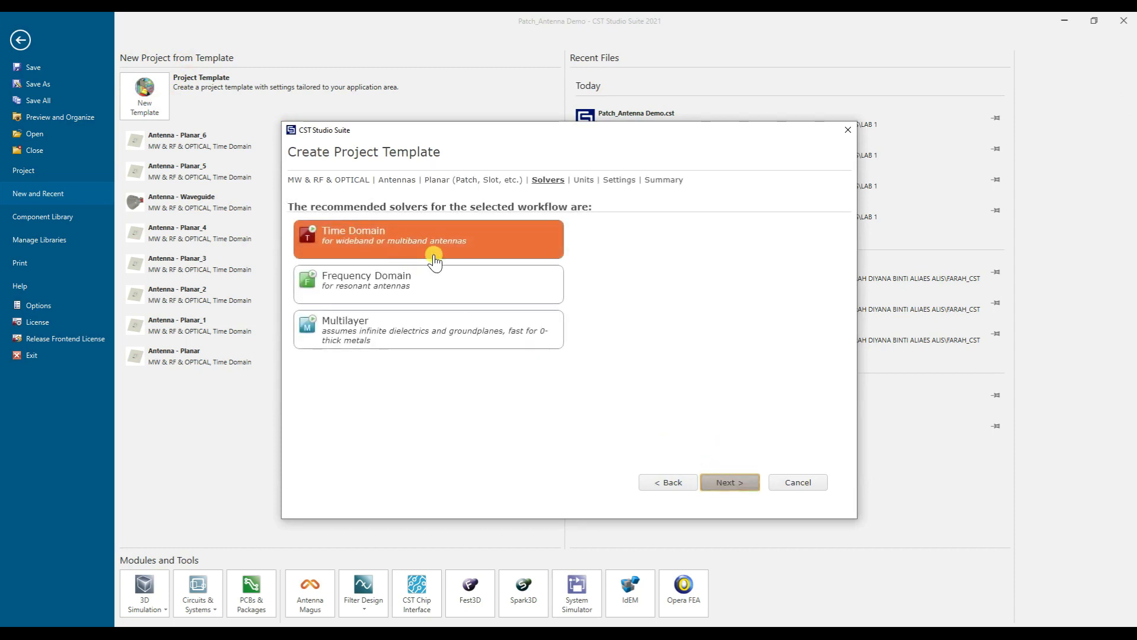
pyautogui.click(747, 486)
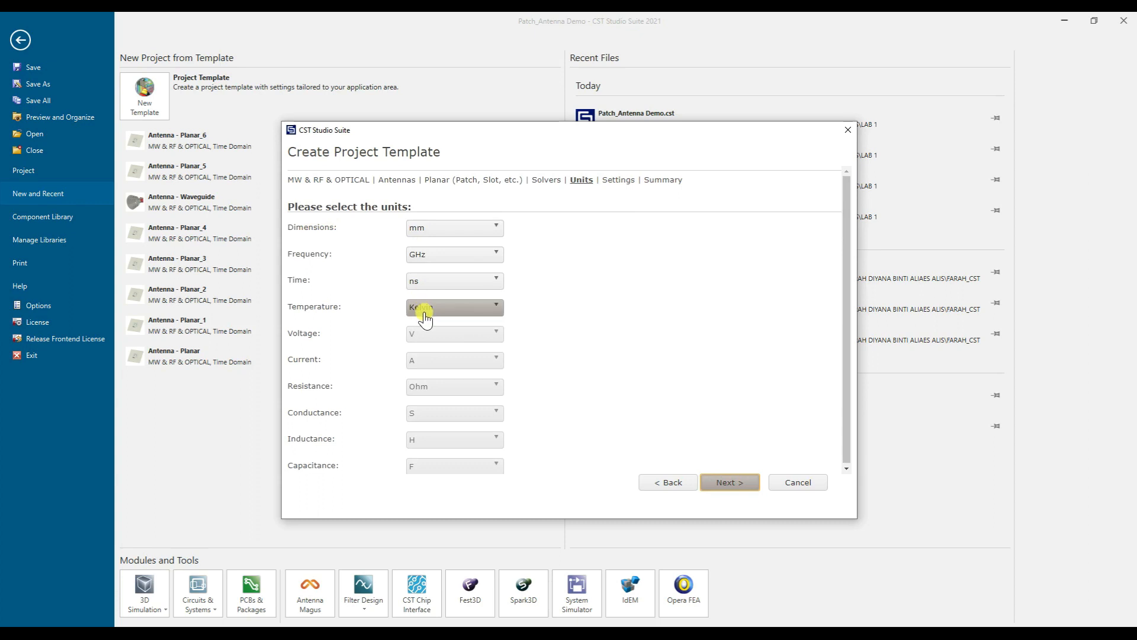
pyautogui.click(744, 482)
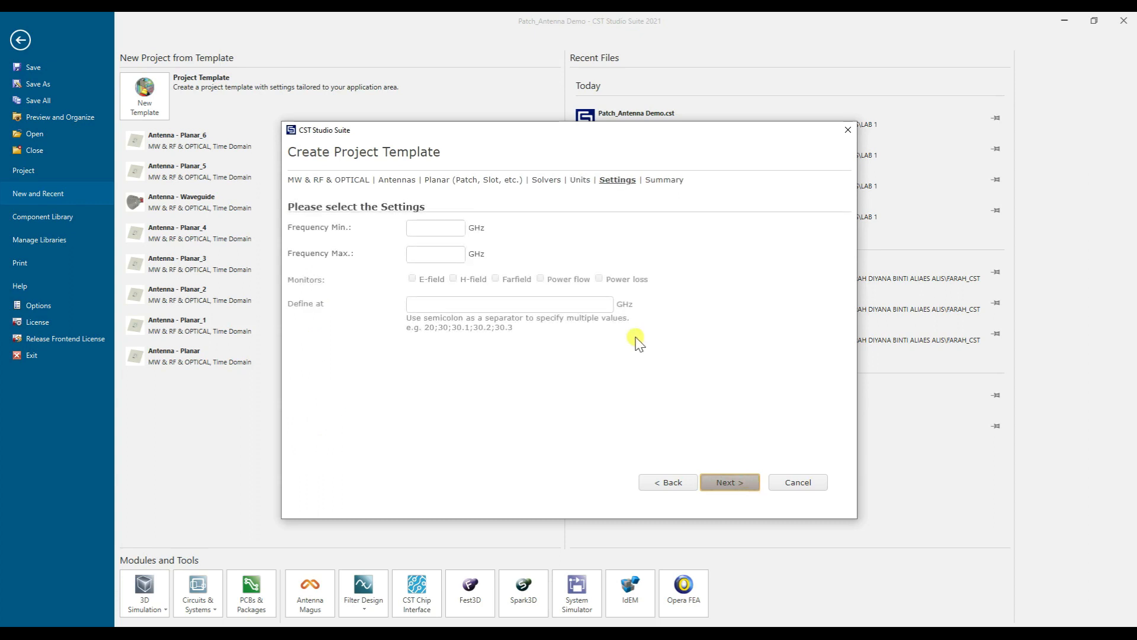
# Set the template's frequency range to 1–3 GHz and finish it to create the new project.
pyautogui.click(442, 229)
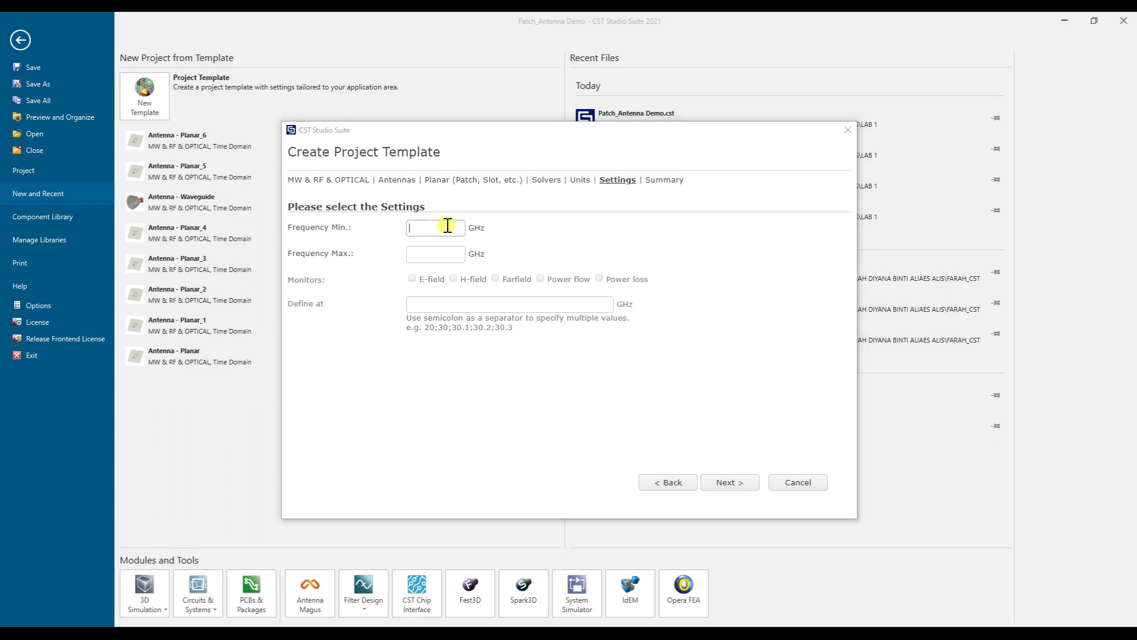
pyautogui.click(439, 225)
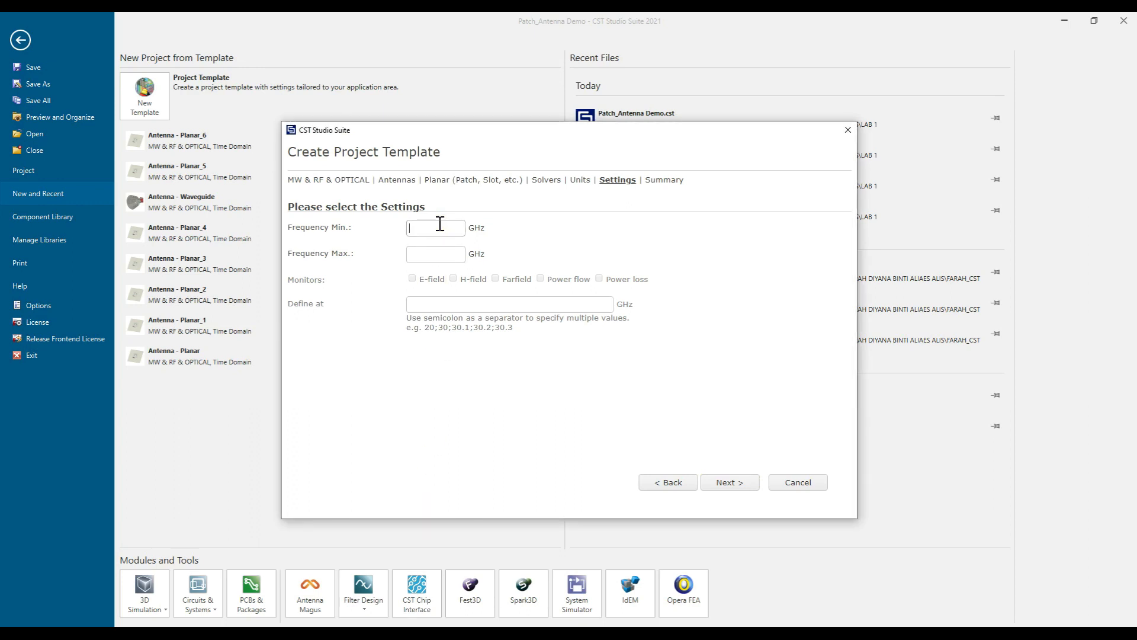
pyautogui.write('1')
pyautogui.click(437, 254)
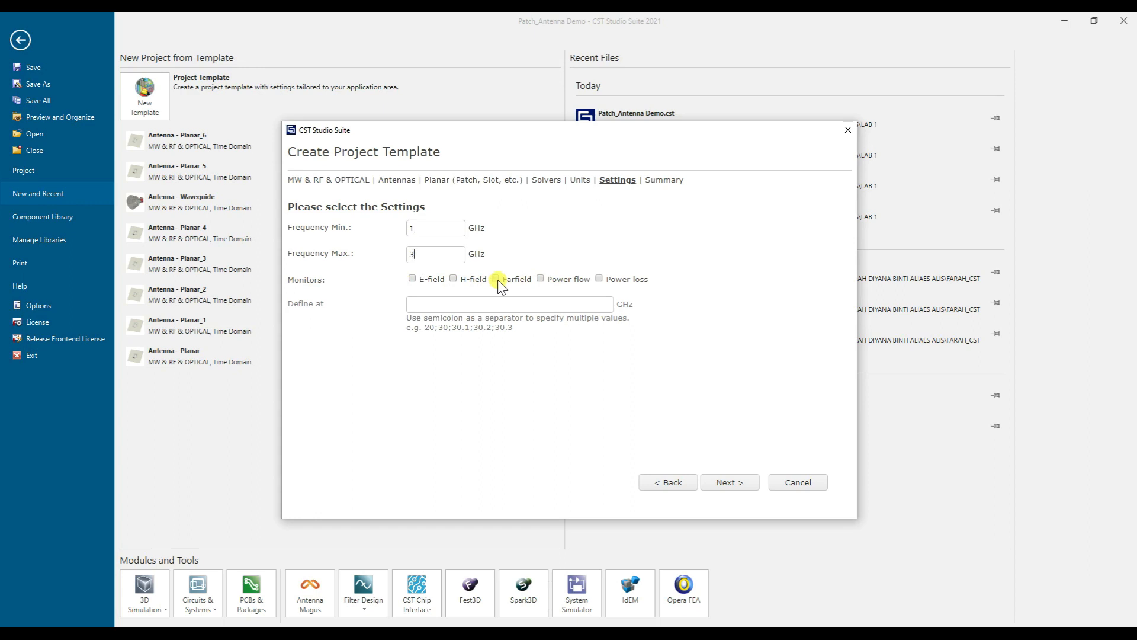
pyautogui.click(744, 486)
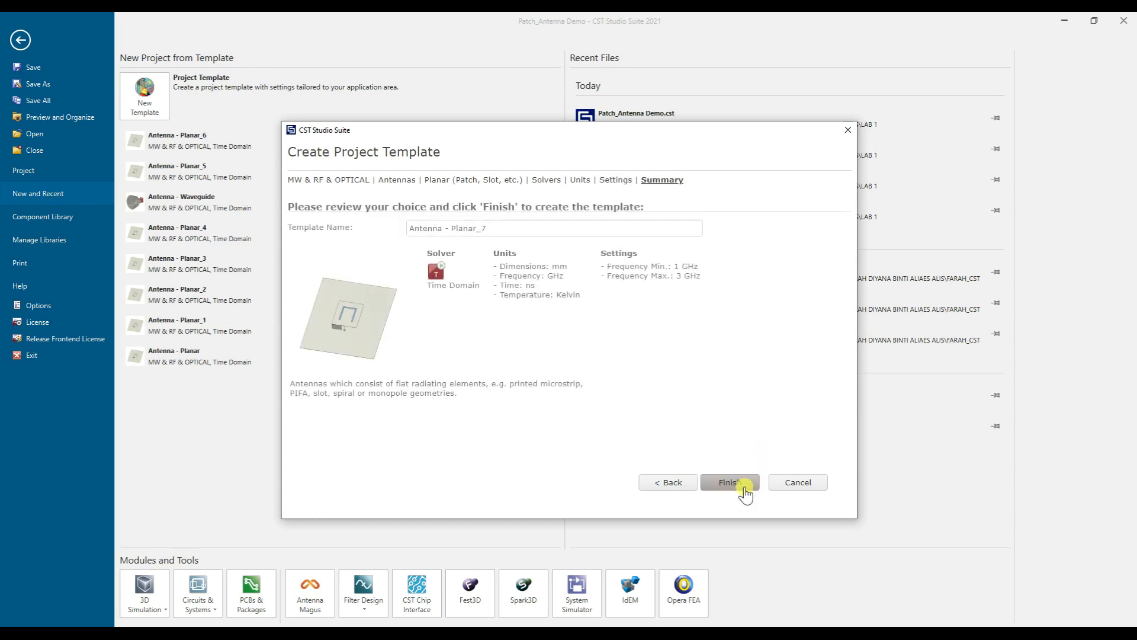
pyautogui.click(729, 482)
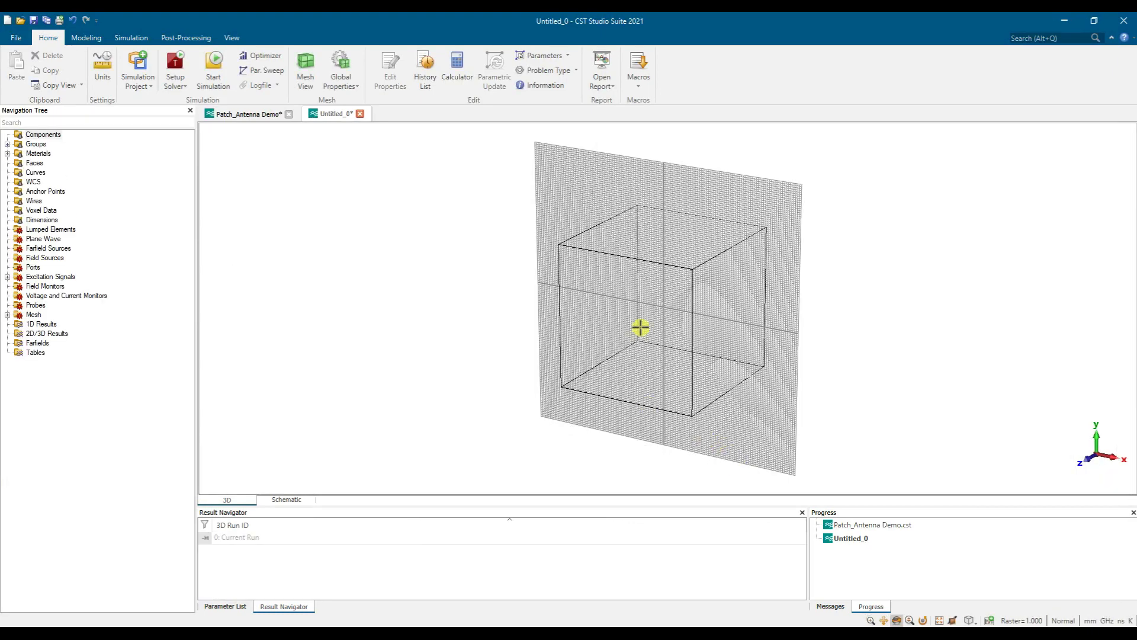
# Check the new project's units settings and close them without changes.
pyautogui.moveTo(640, 328); pyautogui.dragTo(674, 314)
pyautogui.click(103, 66)
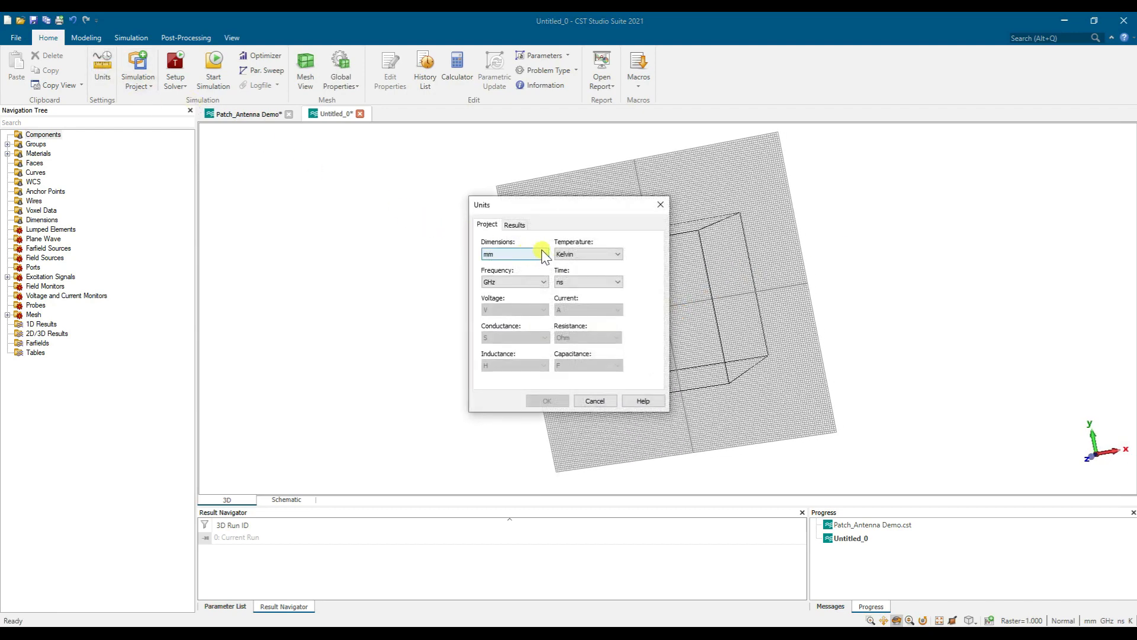
pyautogui.click(660, 204)
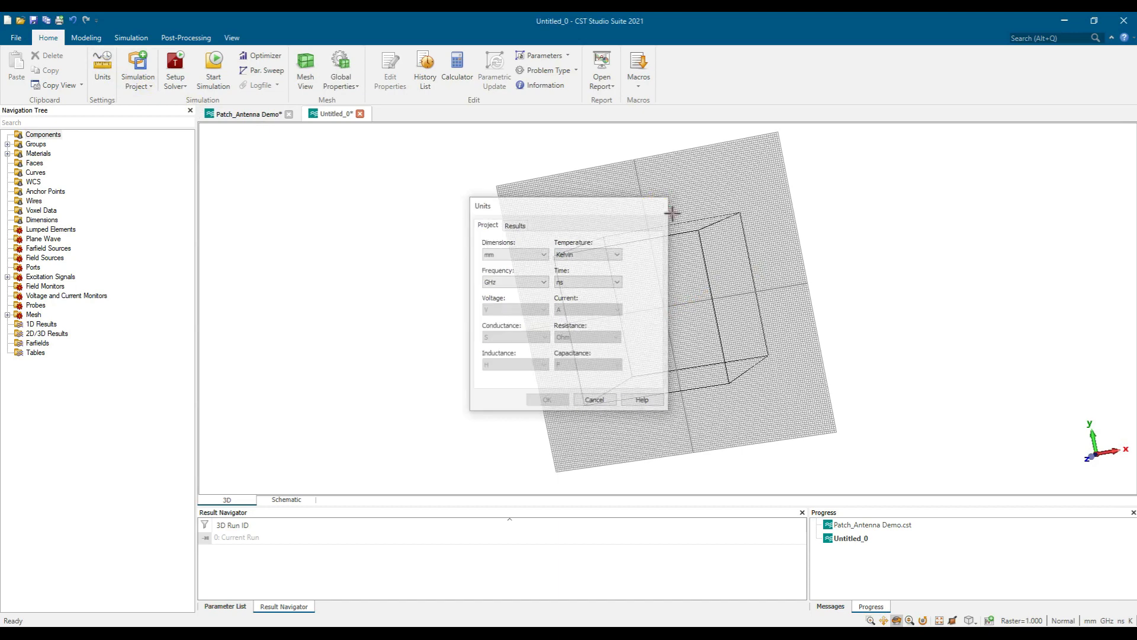
# Check the new project's frequency range settings and close them without changes.
pyautogui.click(85, 38)
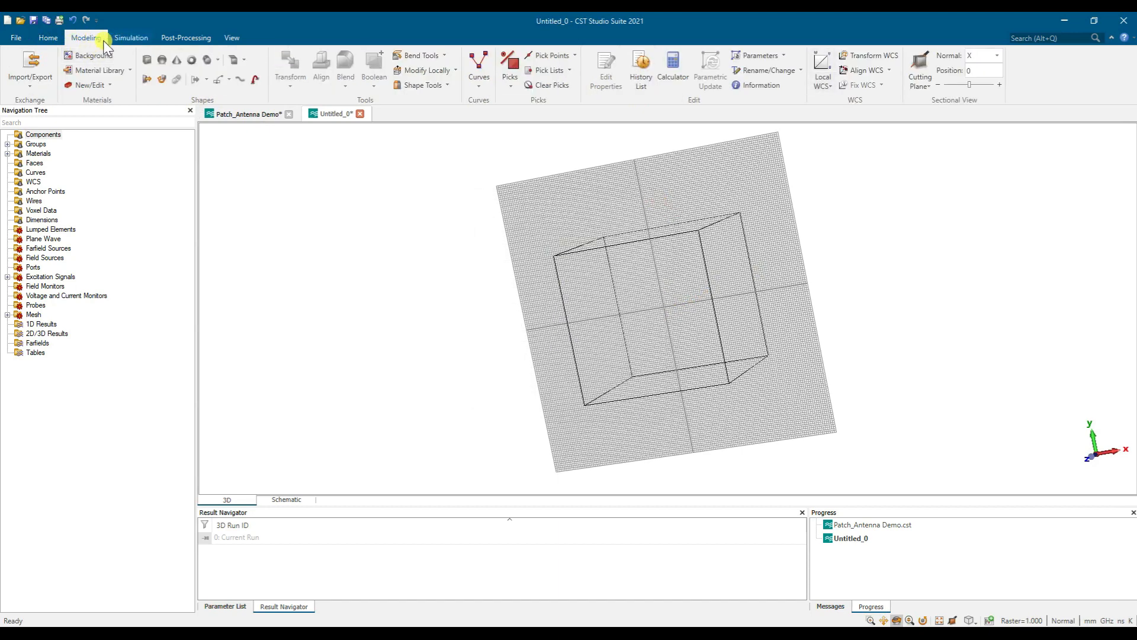
pyautogui.click(49, 39)
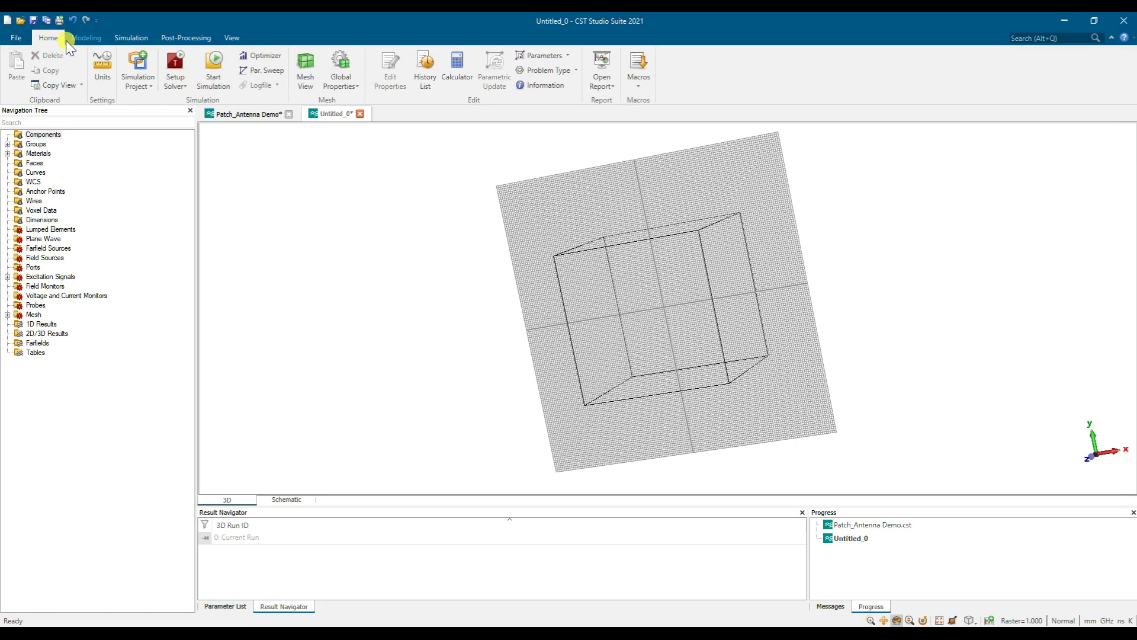
pyautogui.click(129, 38)
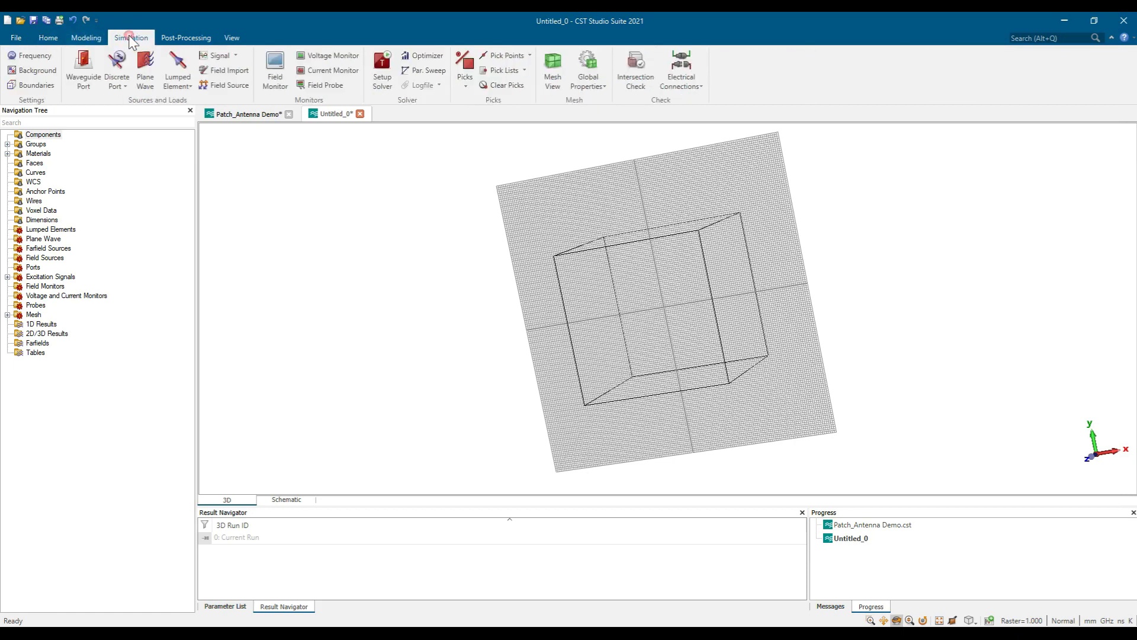
pyautogui.click(35, 56)
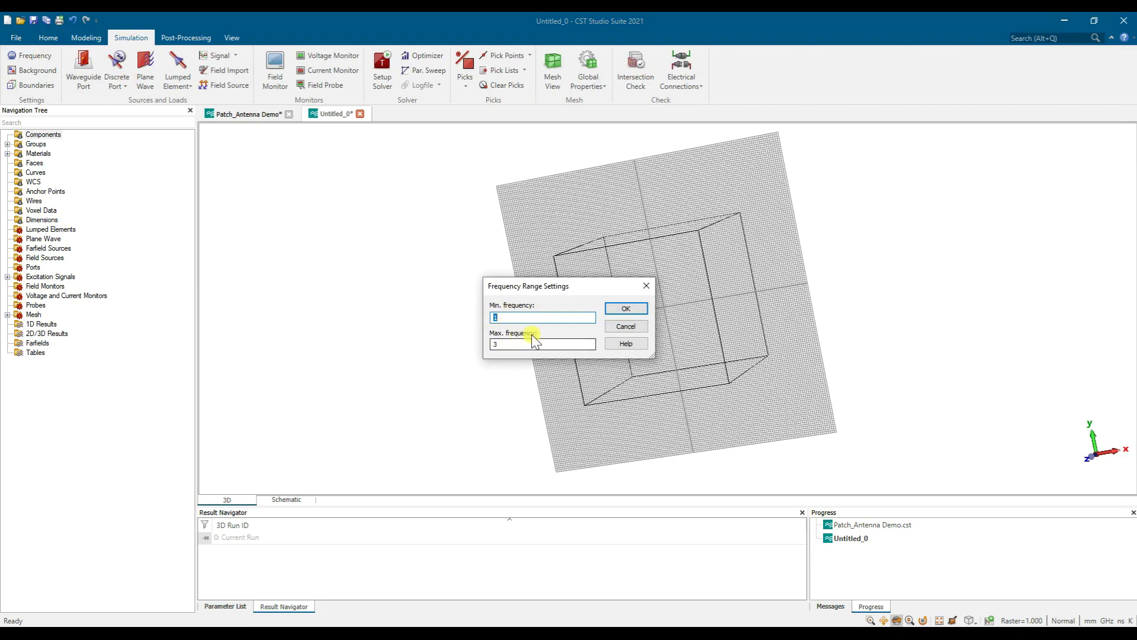
pyautogui.click(626, 326)
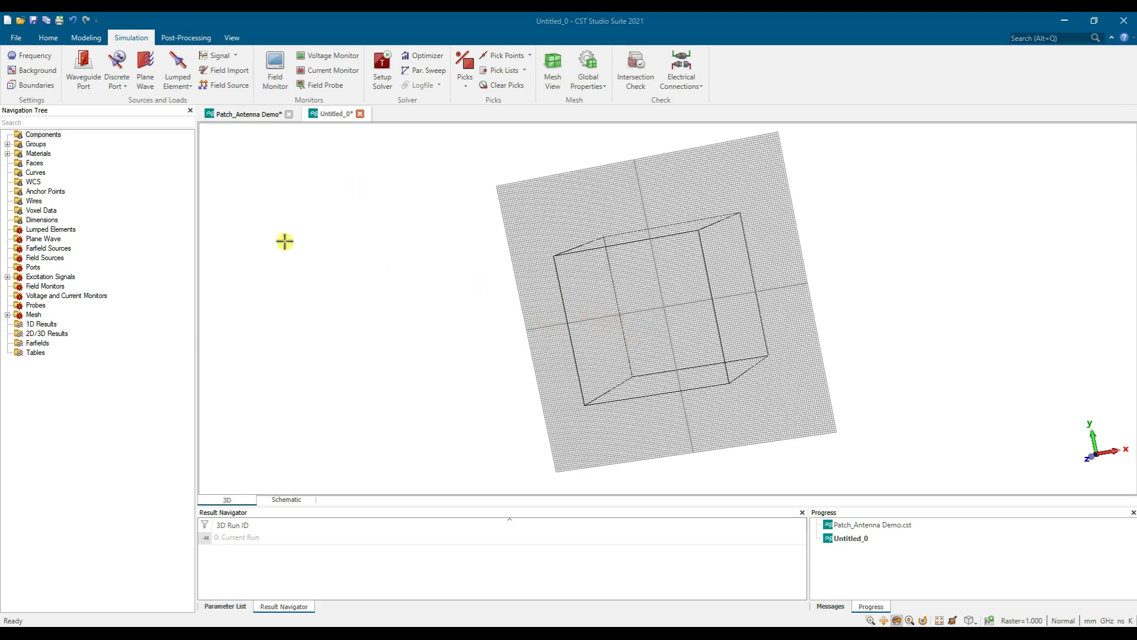
# Examine the layers at the edge of the Patch_Antenna Demo model up close from several angles.
pyautogui.click(249, 113)
pyautogui.moveTo(539, 327); pyautogui.dragTo(574, 402)
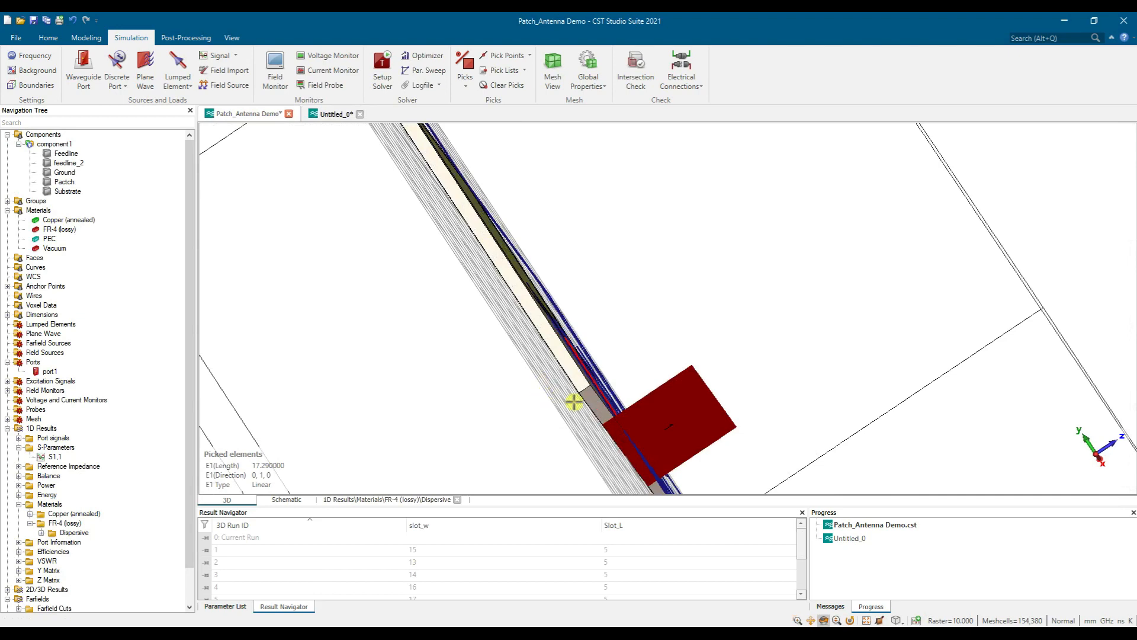
pyautogui.scroll(6, 574, 403)
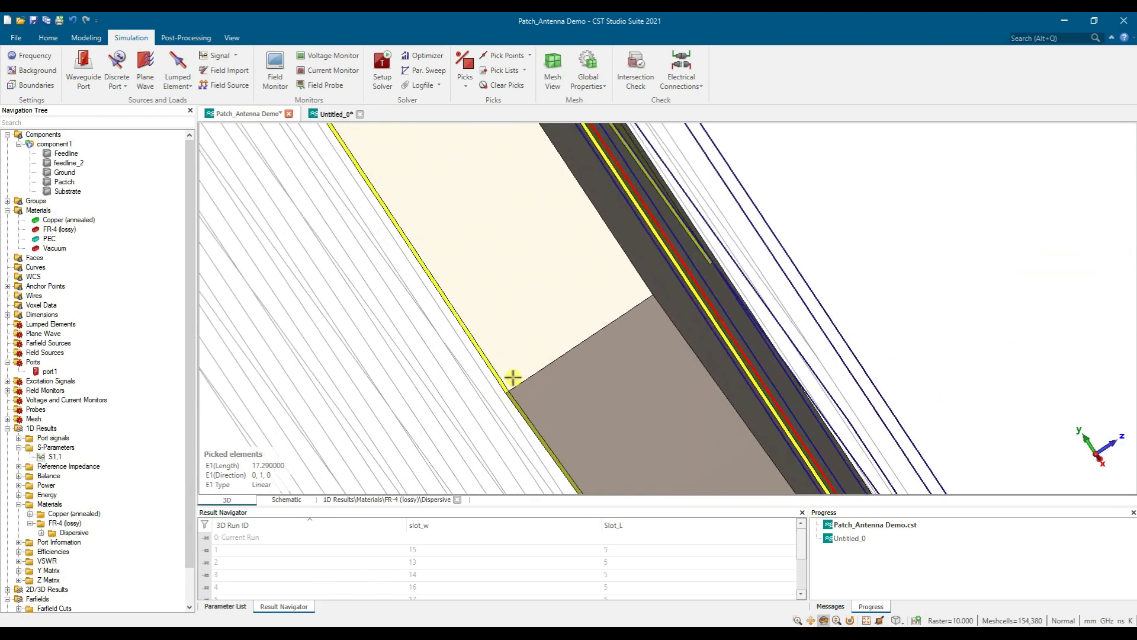
pyautogui.scroll(3, 509, 385)
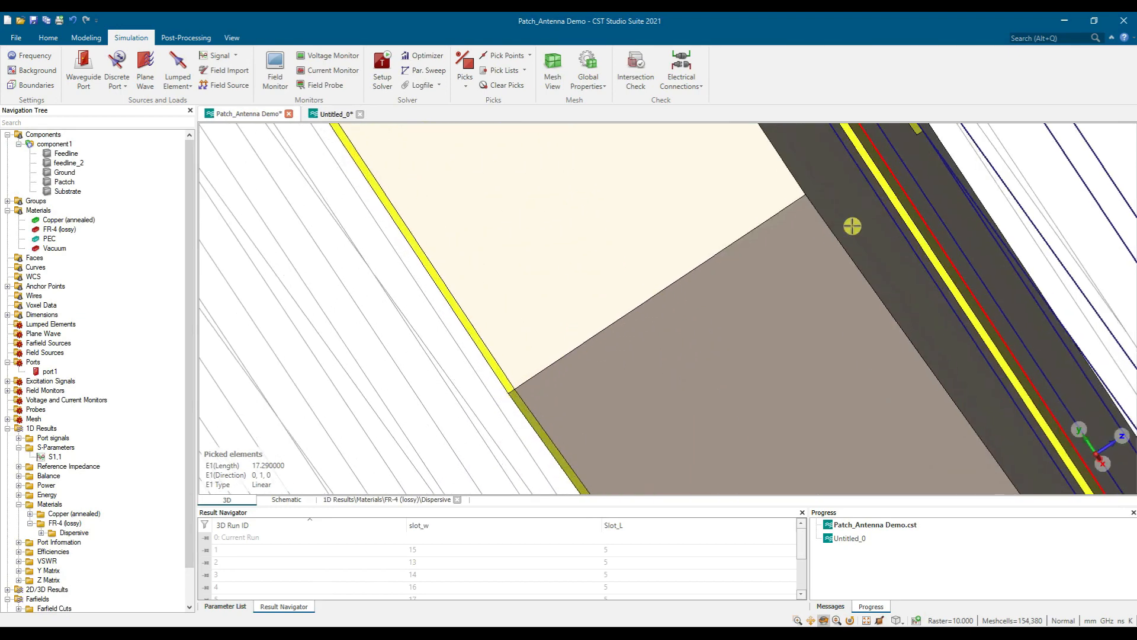
pyautogui.scroll(8, 902, 290)
pyautogui.scroll(-3, 898, 285)
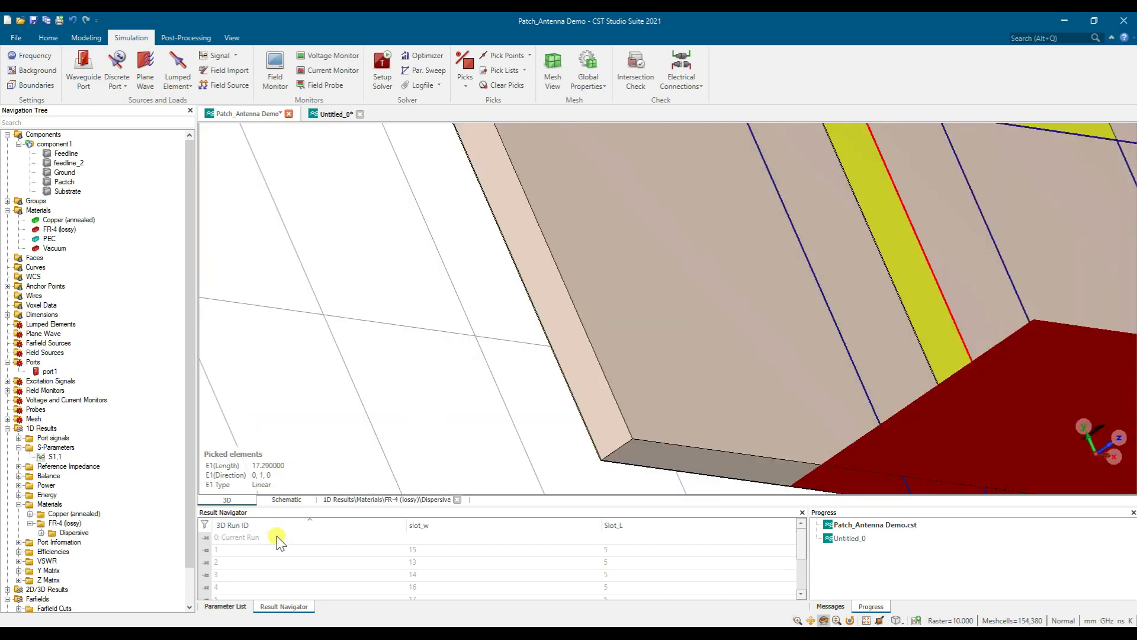
# Review the microstrip line and patch antenna calculators in the browser, and return to the Untitled_0 project in CST Studio Suite.
pyautogui.hotkey('alt', 'Tab')
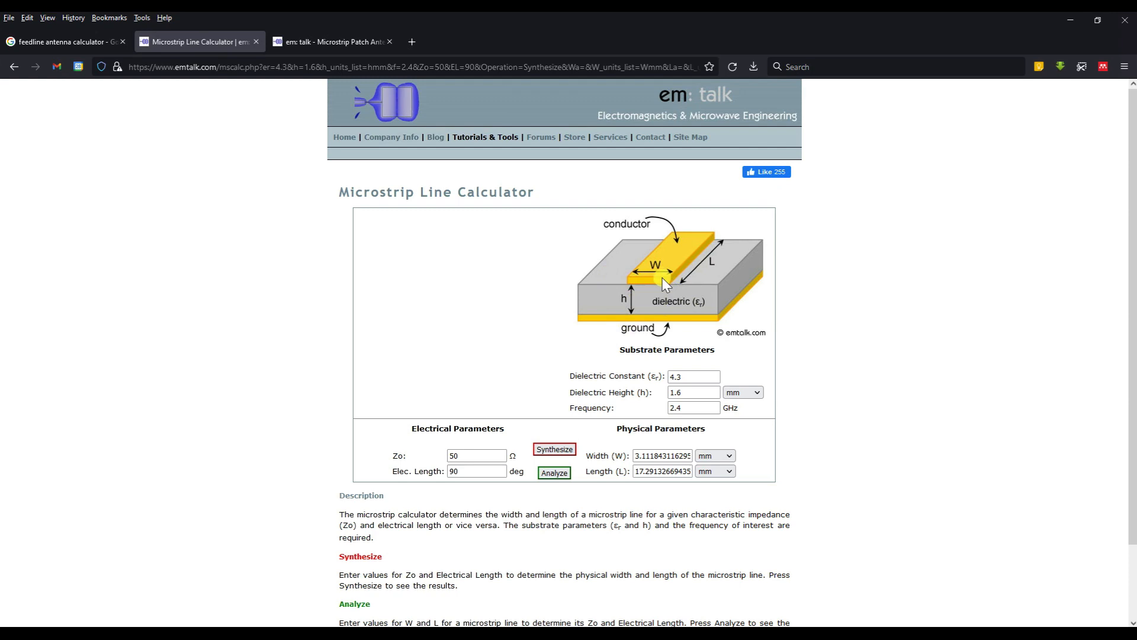
pyautogui.click(312, 43)
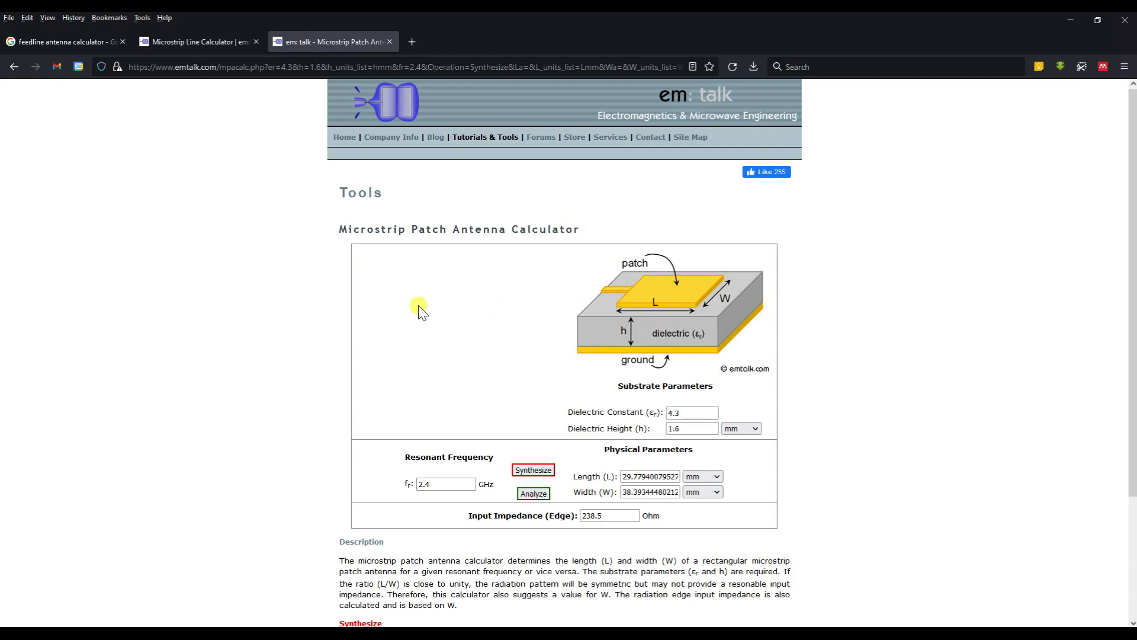
pyautogui.hotkey('alt', 'Tab')
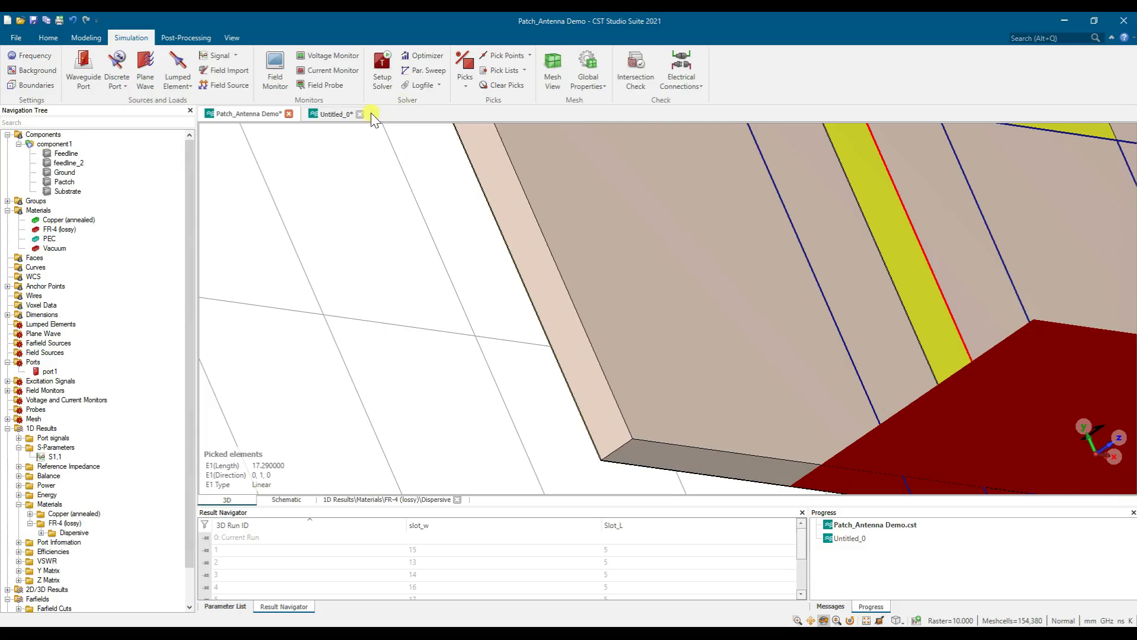
pyautogui.click(333, 114)
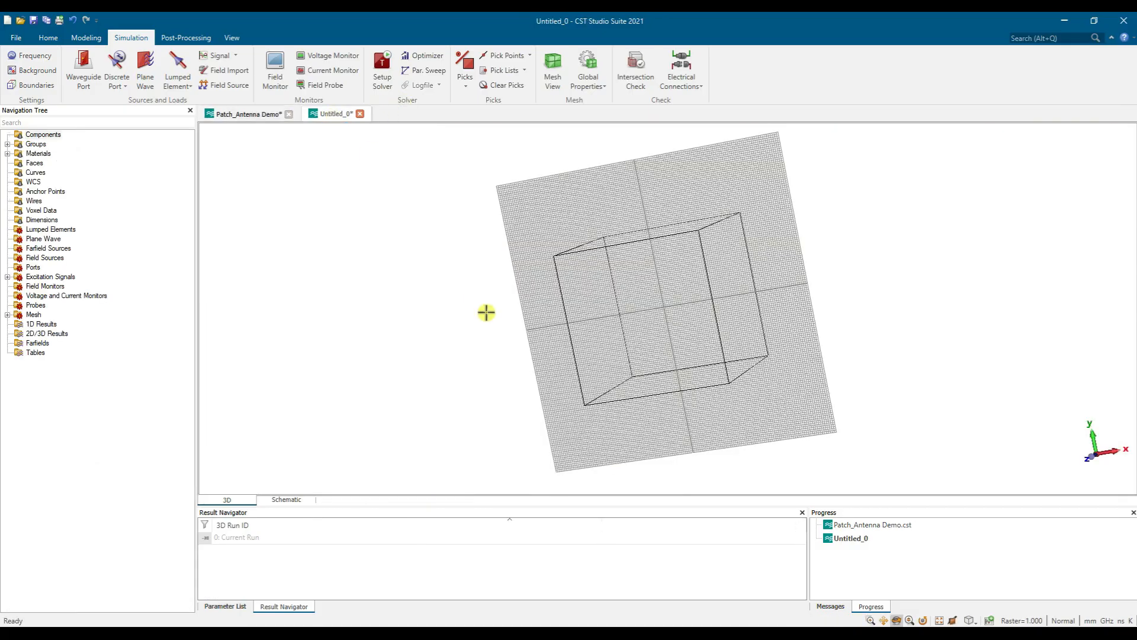
# Define a brick named Ground with X from -W/2 to W/2, Y from -L/2 to L/2 and Z from 0 to copper_t.
pyautogui.click(83, 37)
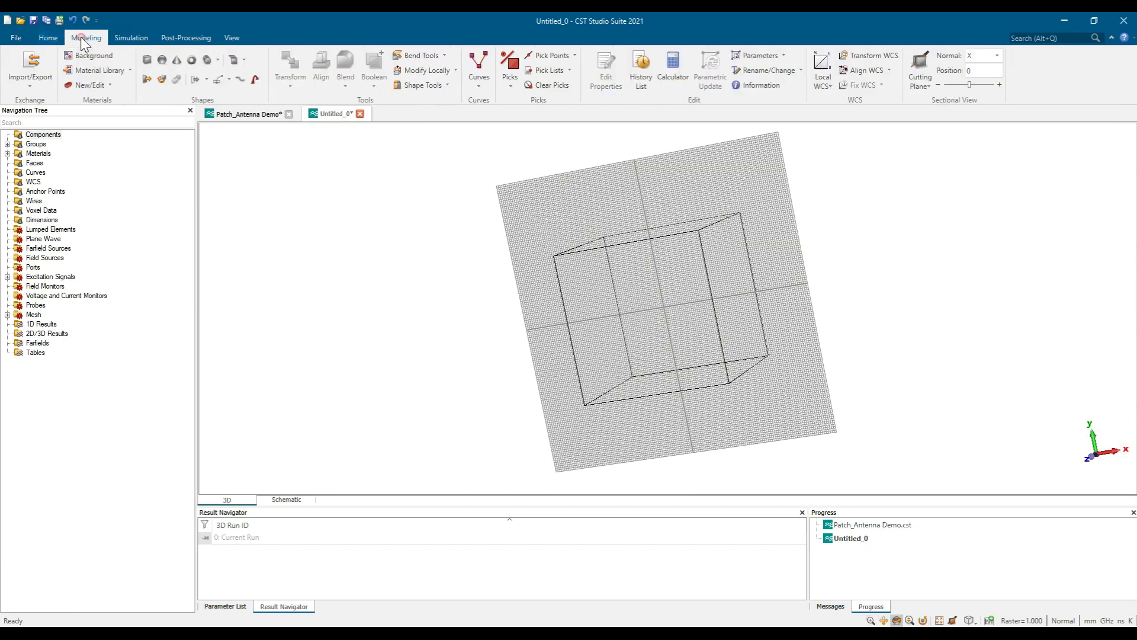
pyautogui.click(150, 60)
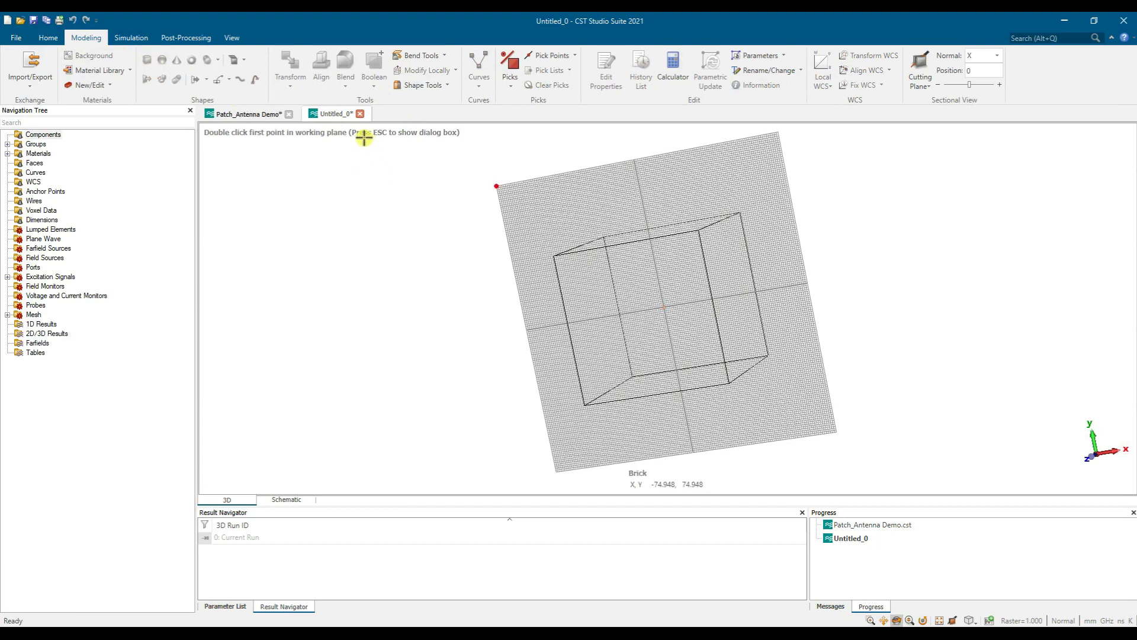
pyautogui.press('Escape')
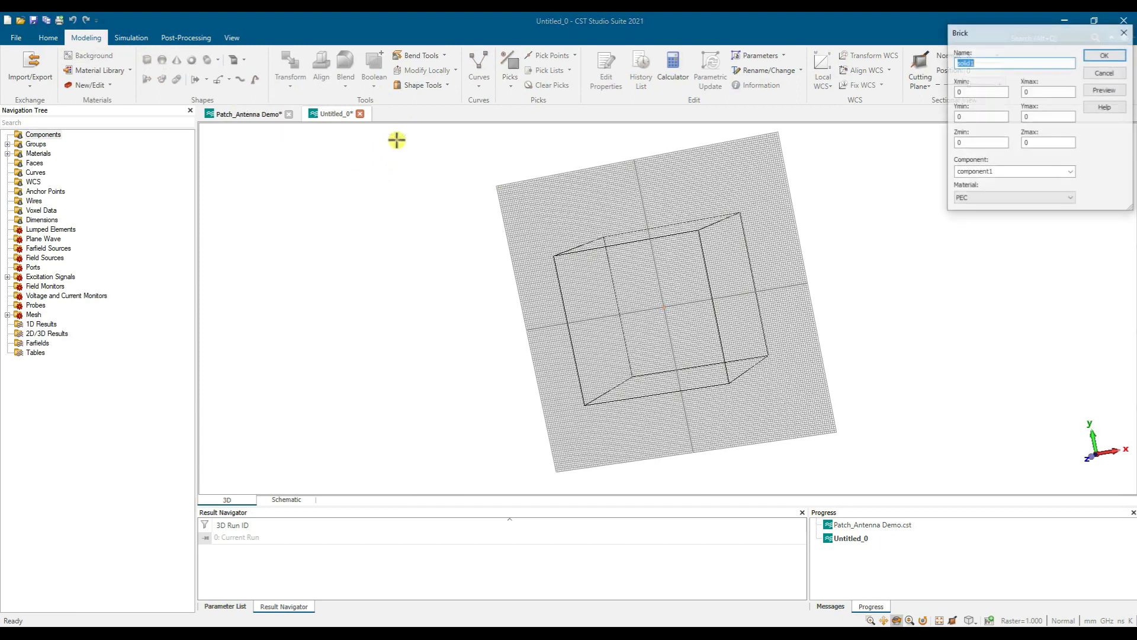
pyautogui.write('Ground')
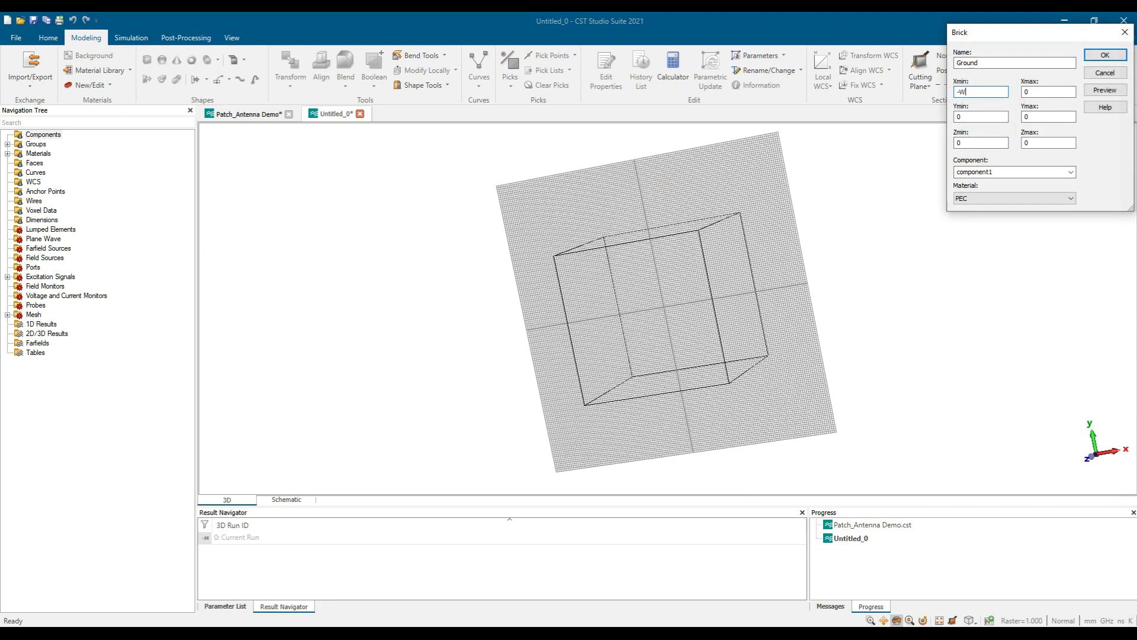
pyautogui.press('Tab')
pyautogui.write('W/2')
pyautogui.write('-L/2')
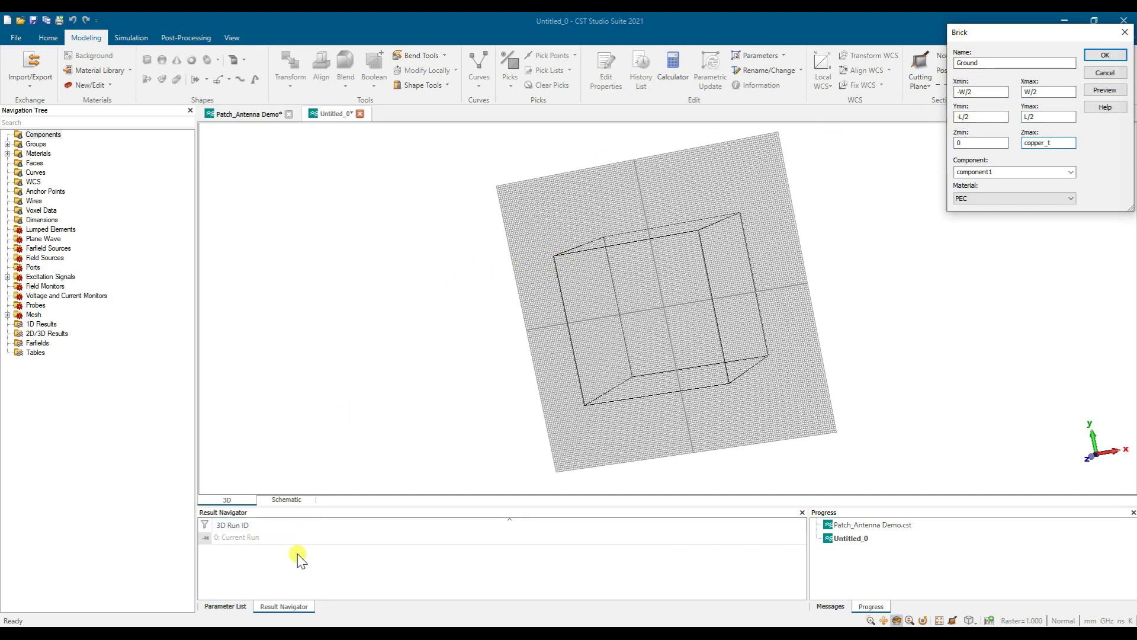
pyautogui.hotkey('alt', 'Tab')
# Load Copper (annealed) from the material library as the Ground brick's material.
pyautogui.click(1025, 200)
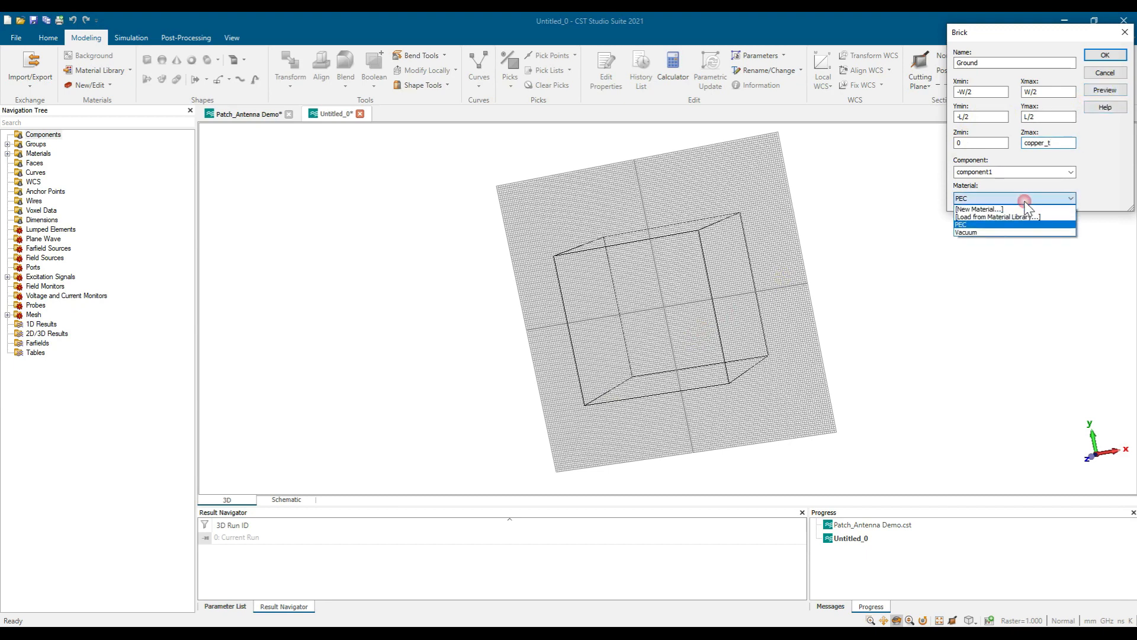
pyautogui.click(1023, 218)
pyautogui.click(869, 120)
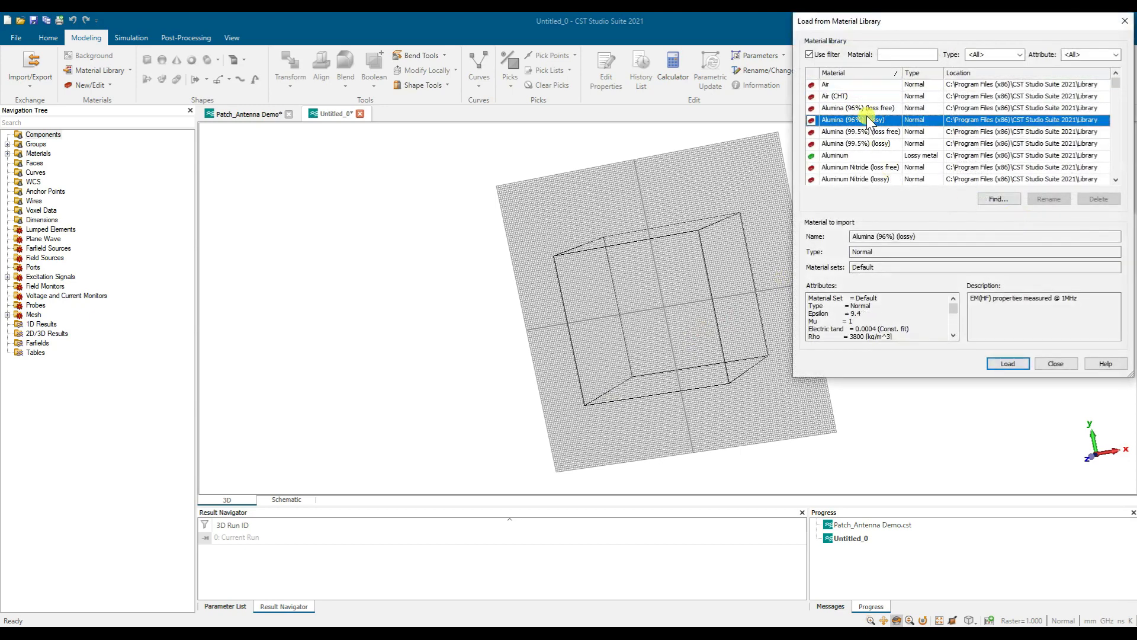
pyautogui.press('c')
pyautogui.press('c')
pyautogui.press('c')
pyautogui.press('c')
pyautogui.press('c')
pyautogui.press('c')
pyautogui.press('c')
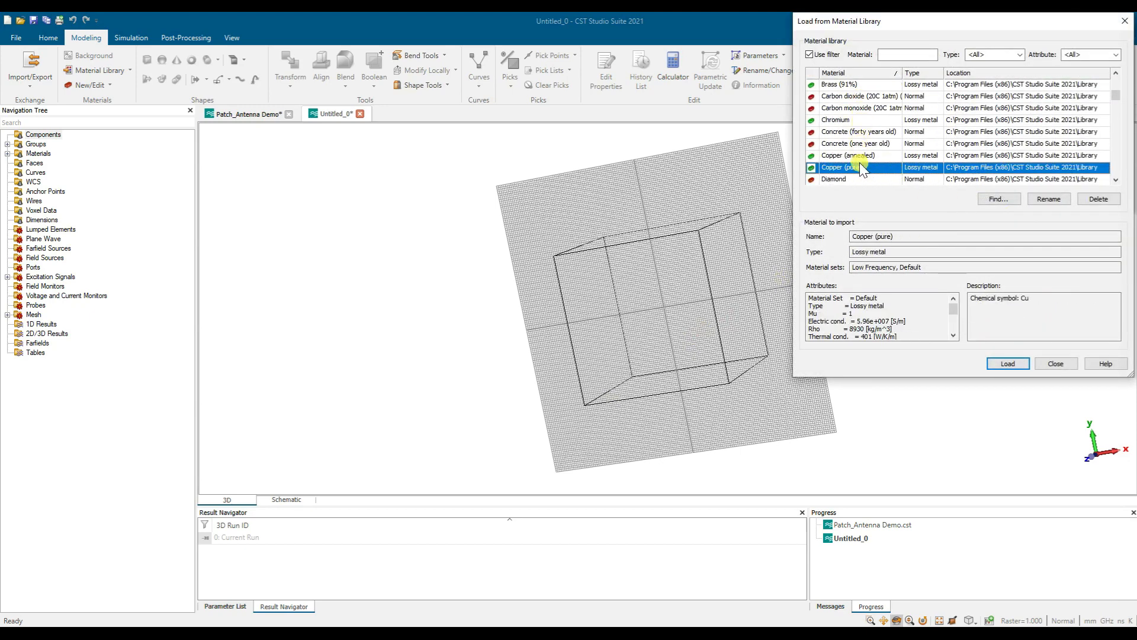
pyautogui.click(860, 157)
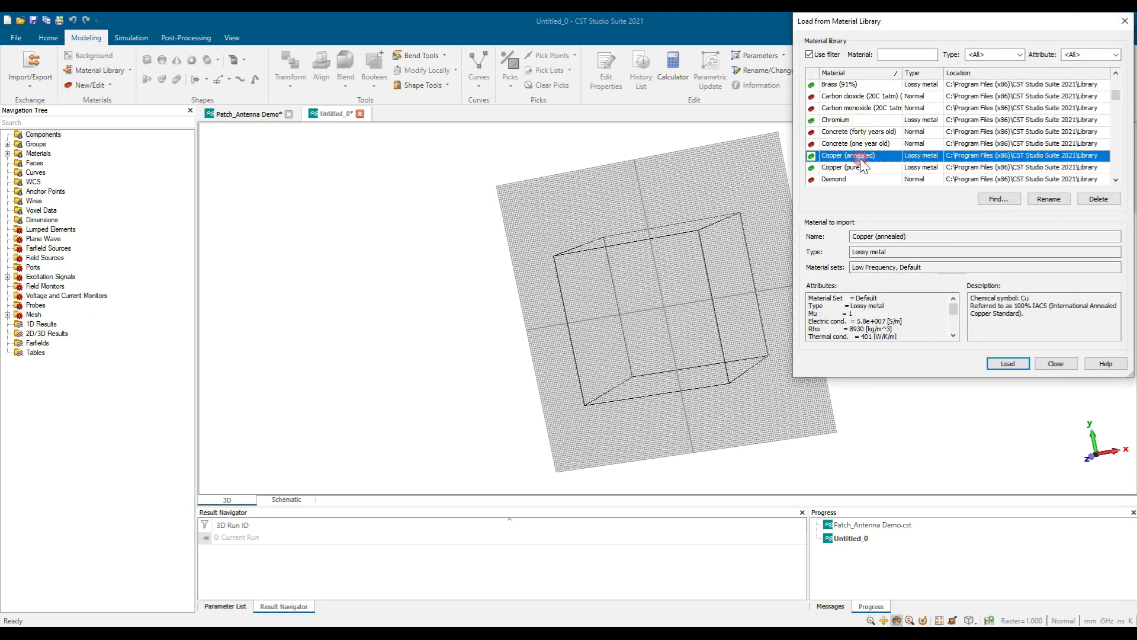
pyautogui.click(1005, 363)
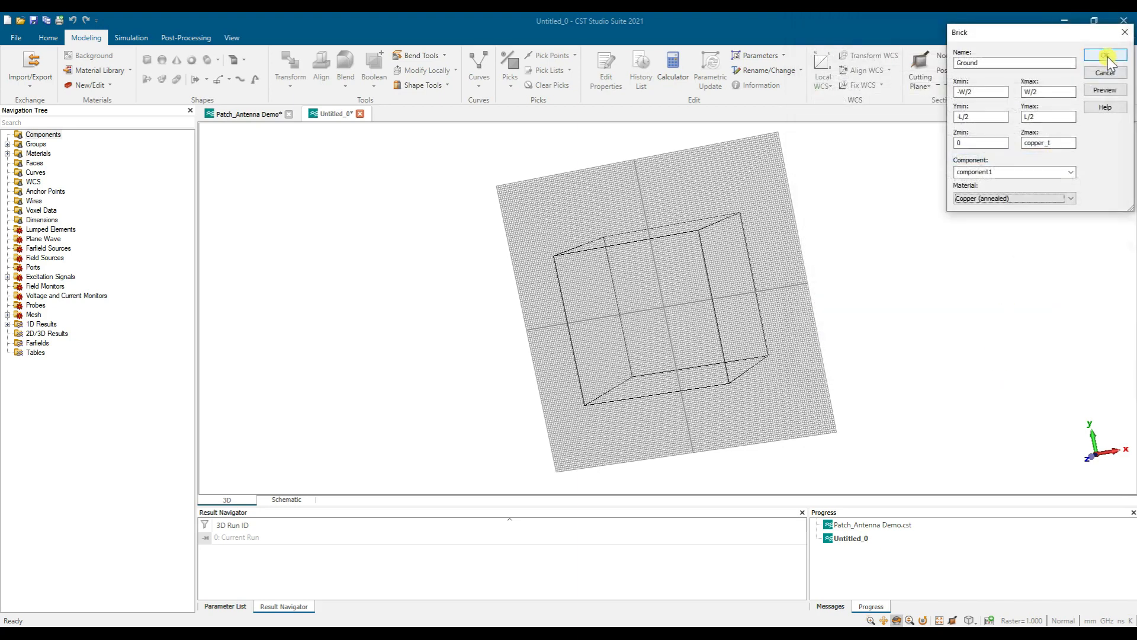
# Preview the Ground brick and define its missing parameters as W = 50, L = 50 and copper_t = 0.035.
pyautogui.click(1105, 90)
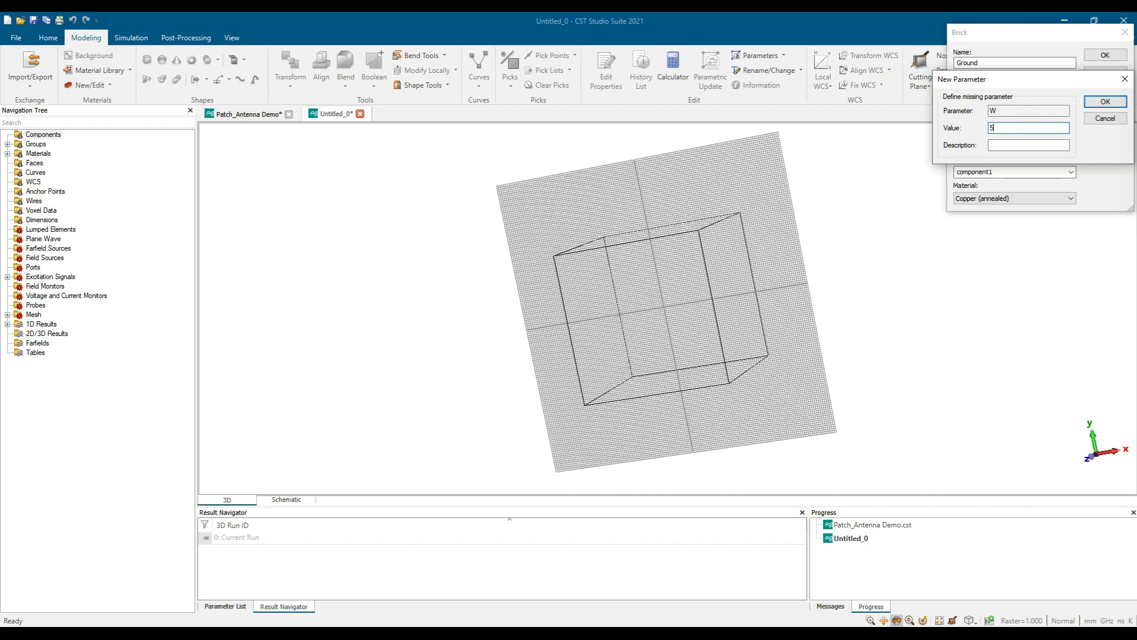
pyautogui.write('50')
pyautogui.press('Return')
pyautogui.click(1005, 126)
pyautogui.write('50')
pyautogui.press('Return')
pyautogui.write('0')
pyautogui.click(1103, 103)
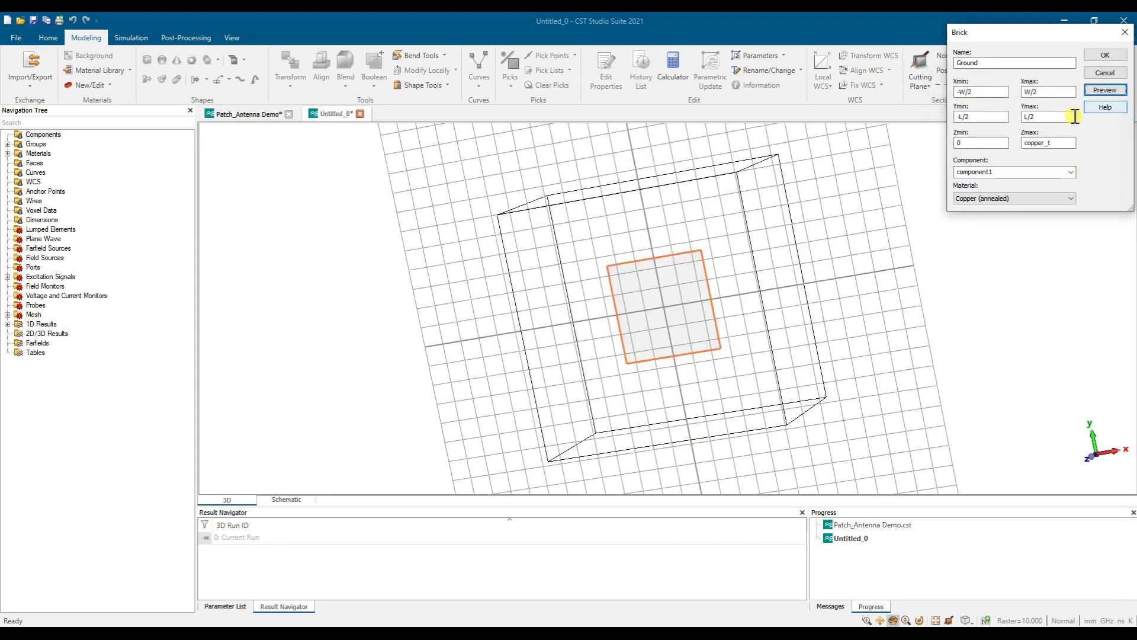
# Inspect the Ground brick's preview from several angles and create the brick.
pyautogui.moveTo(599, 333); pyautogui.dragTo(663, 284)
pyautogui.scroll(3, 656, 316)
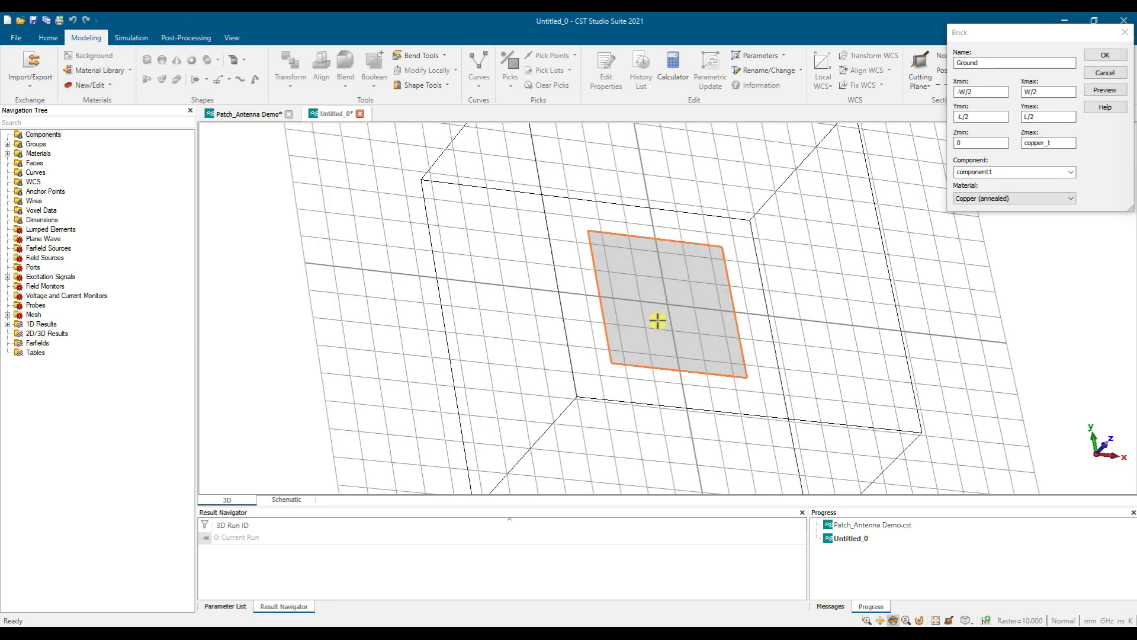
pyautogui.click(988, 117)
pyautogui.moveTo(693, 262); pyautogui.dragTo(662, 343)
pyautogui.click(961, 93)
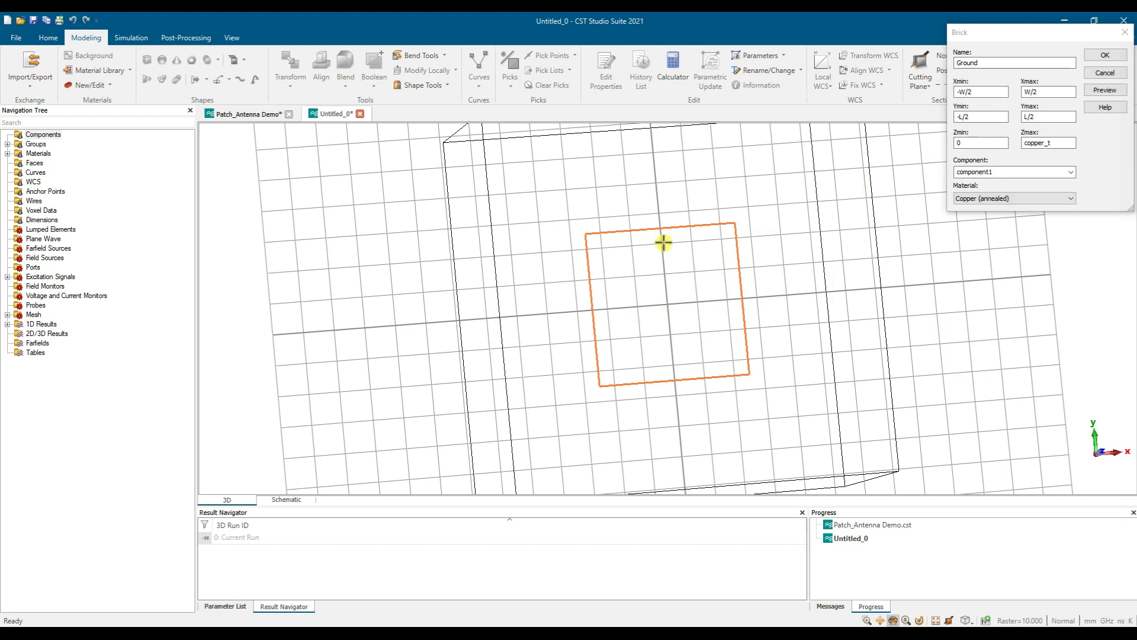
pyautogui.click(1105, 54)
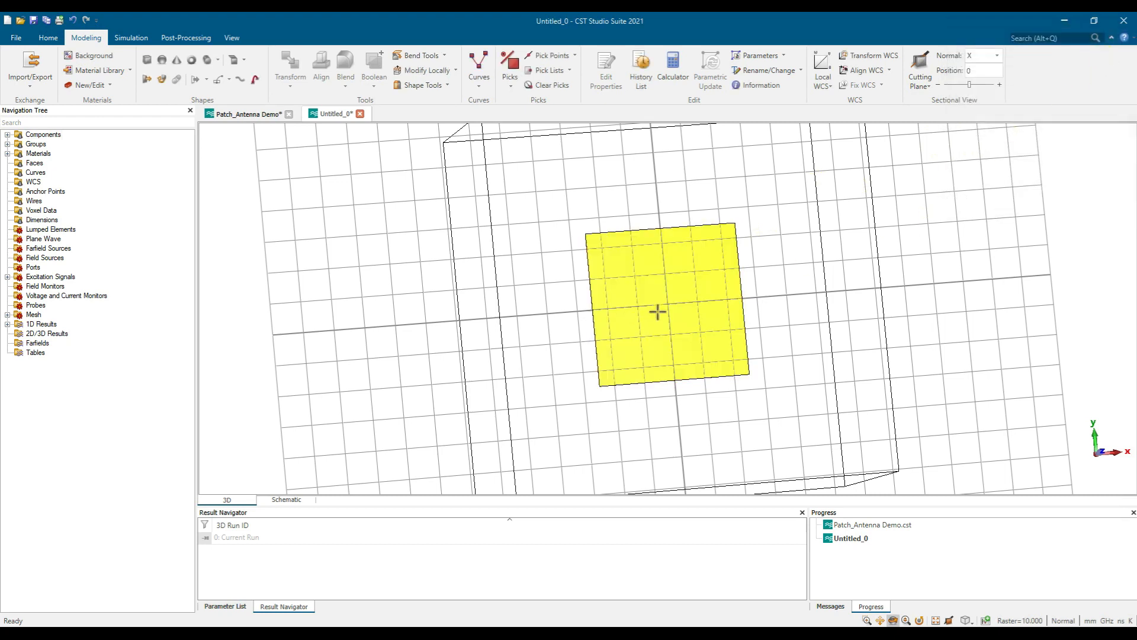
# Turn on the local WCS and pick the Ground plate's short corner edge to measure its thickness, clearing the pick when done.
pyautogui.click(822, 75)
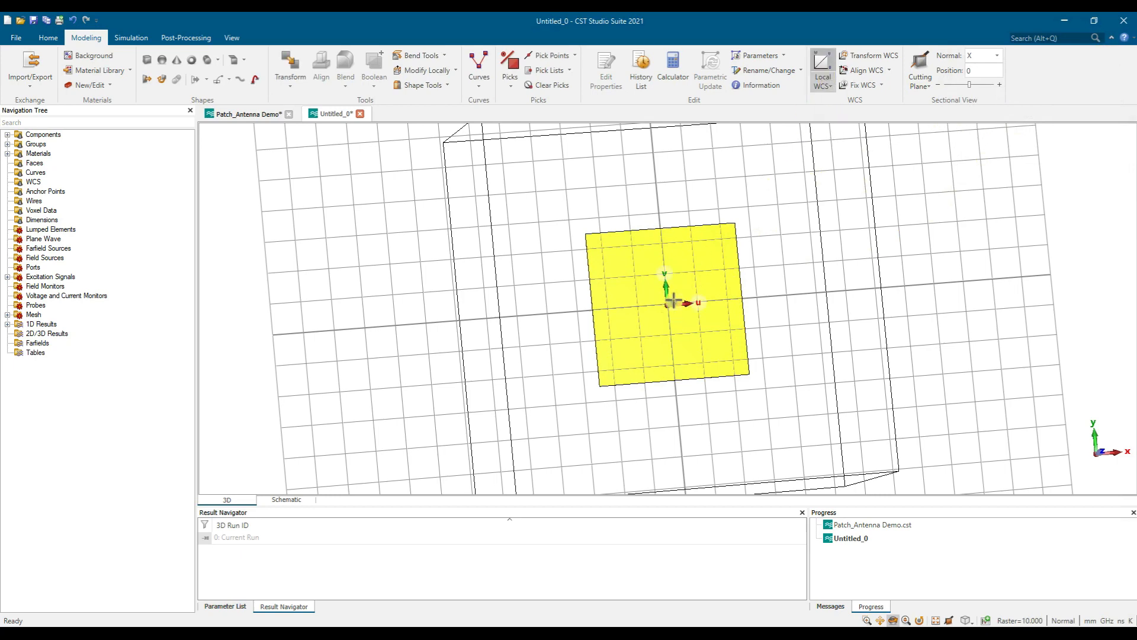
pyautogui.moveTo(788, 353); pyautogui.dragTo(850, 261)
pyautogui.scroll(4, 676, 336)
pyautogui.moveTo(620, 358); pyautogui.dragTo(658, 322)
pyautogui.scroll(4, 571, 361)
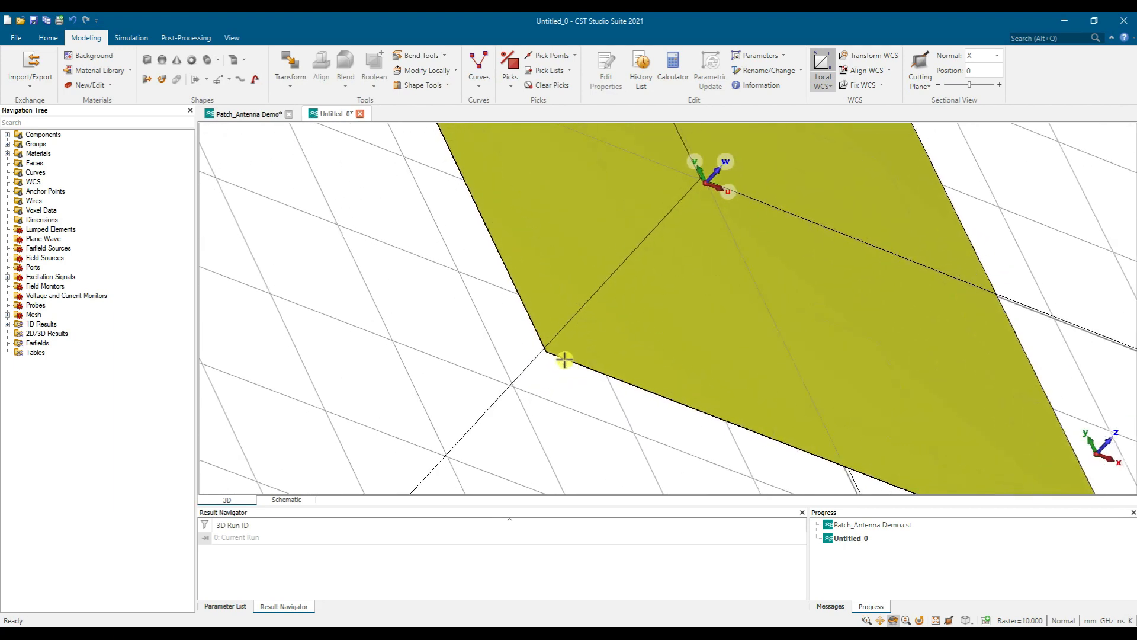
pyautogui.moveTo(545, 359); pyautogui.dragTo(525, 317)
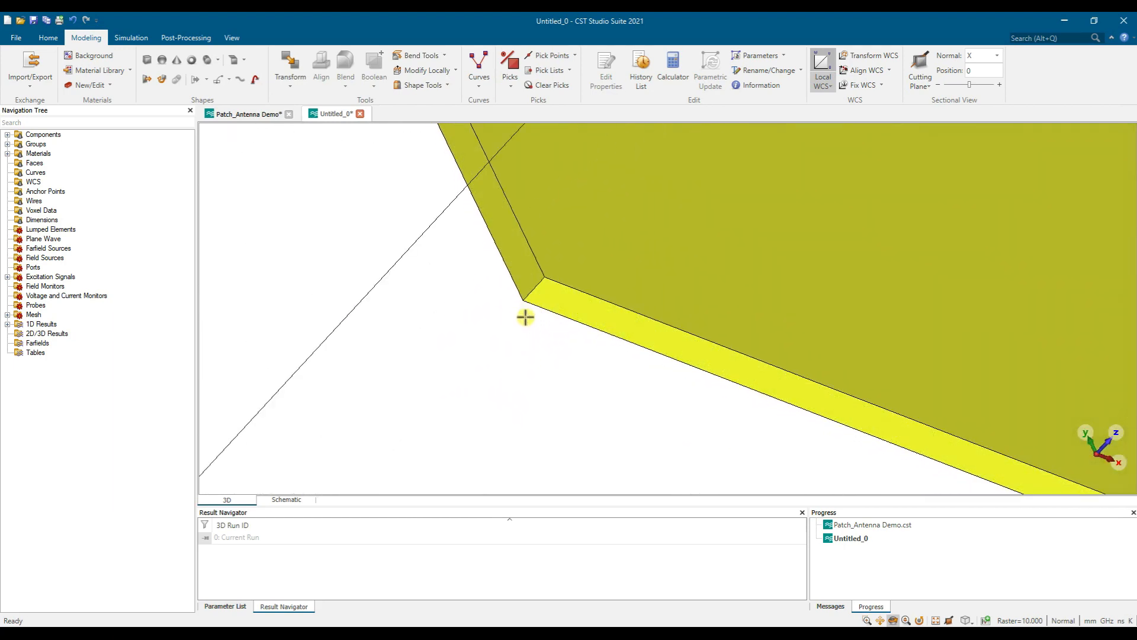
pyautogui.click(513, 65)
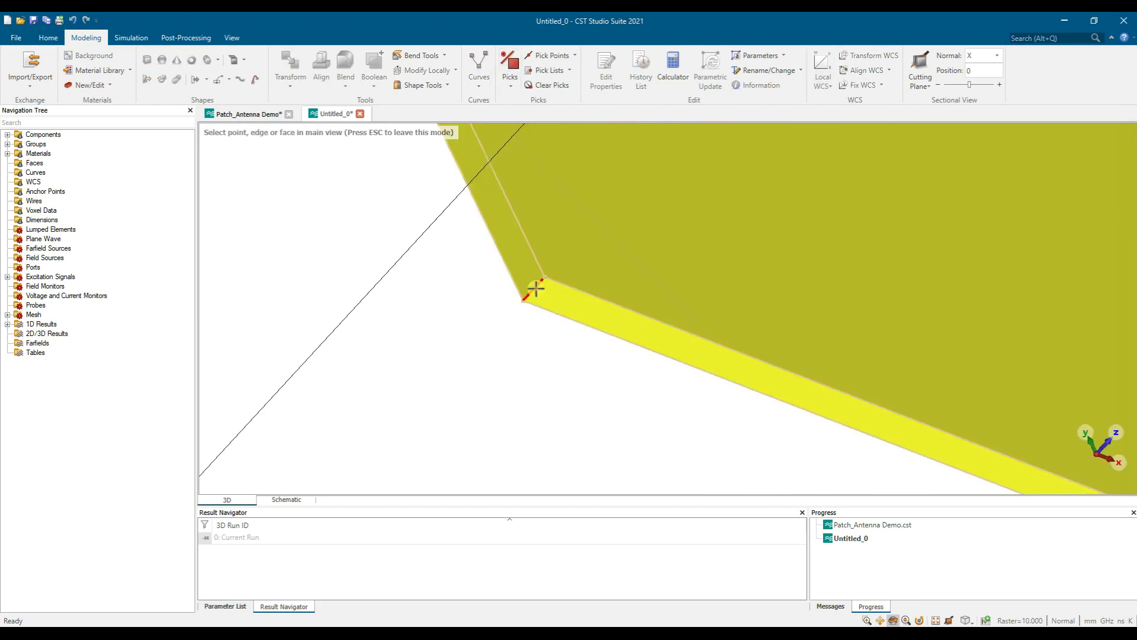
pyautogui.click(536, 288)
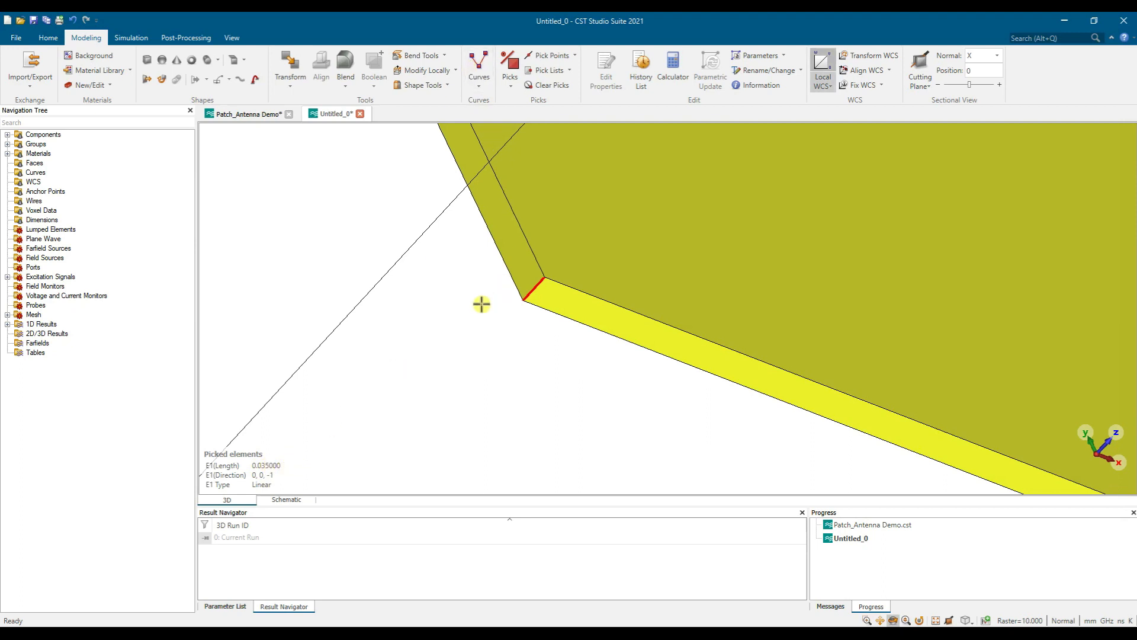
pyautogui.press('d')
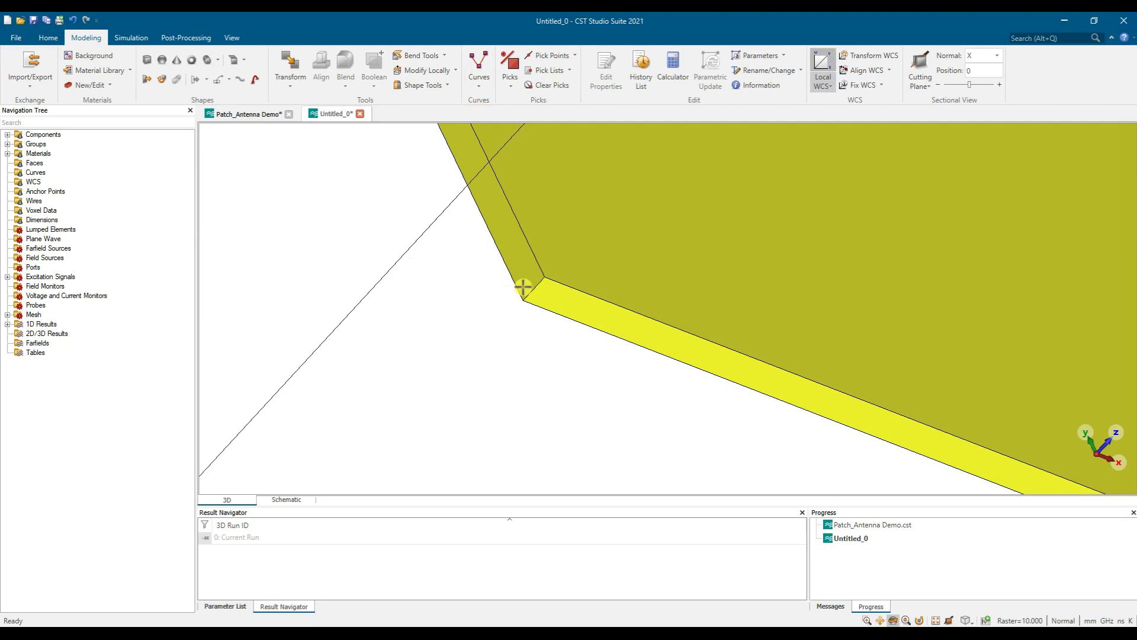
# Pick the Ground plate's long edge along x to measure its length, and clear the pick.
pyautogui.click(513, 68)
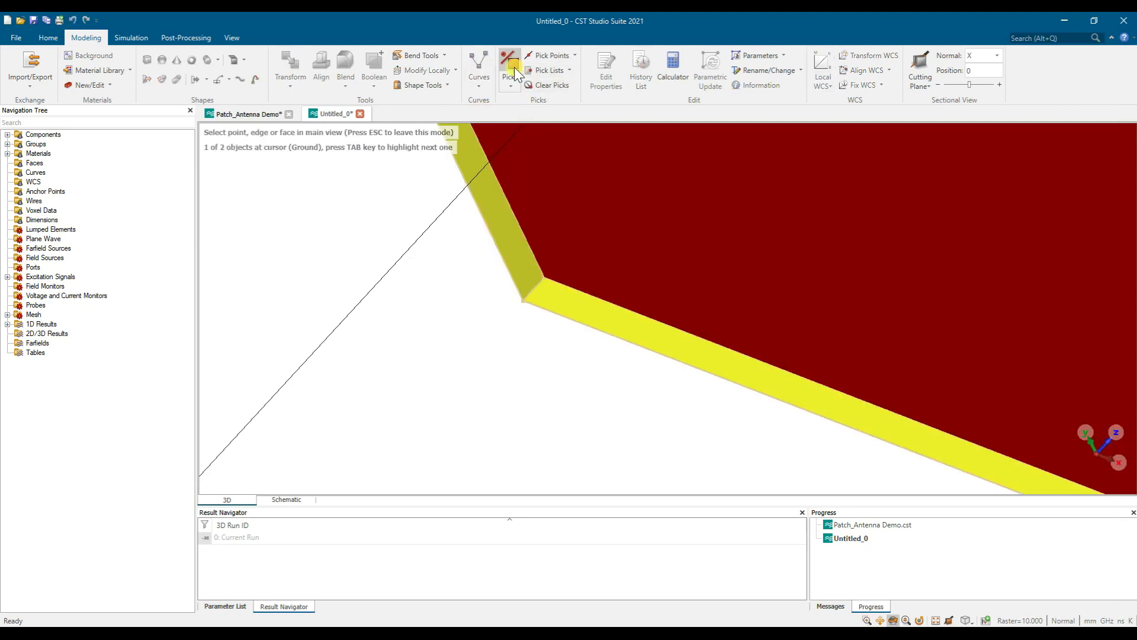
pyautogui.click(564, 285)
pyautogui.scroll(-5, 609, 284)
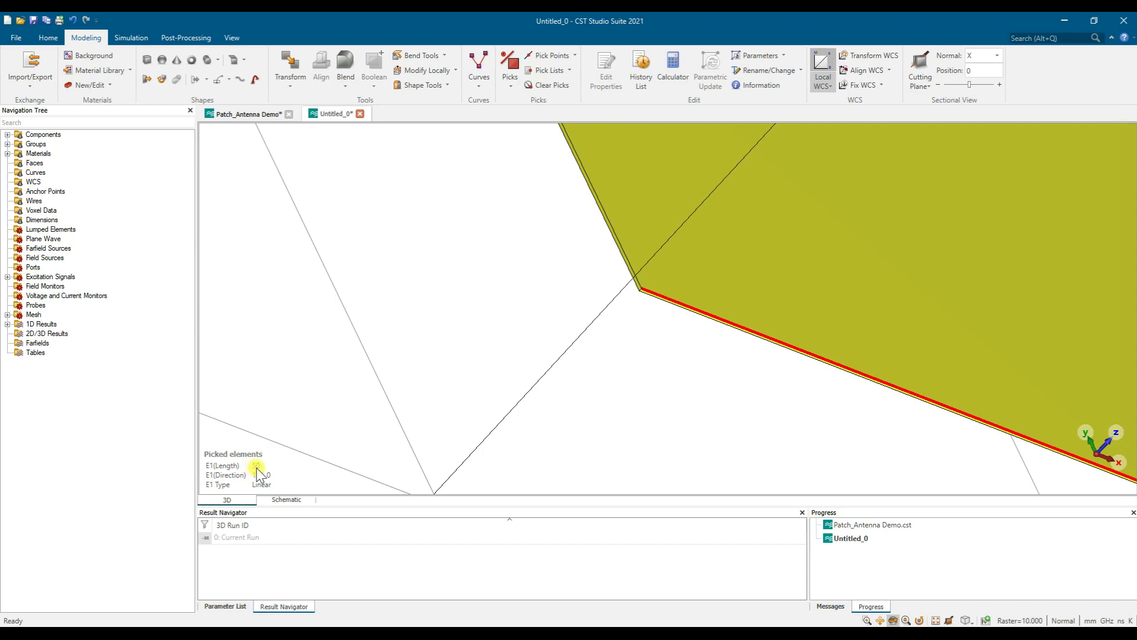
pyautogui.scroll(-8, 798, 335)
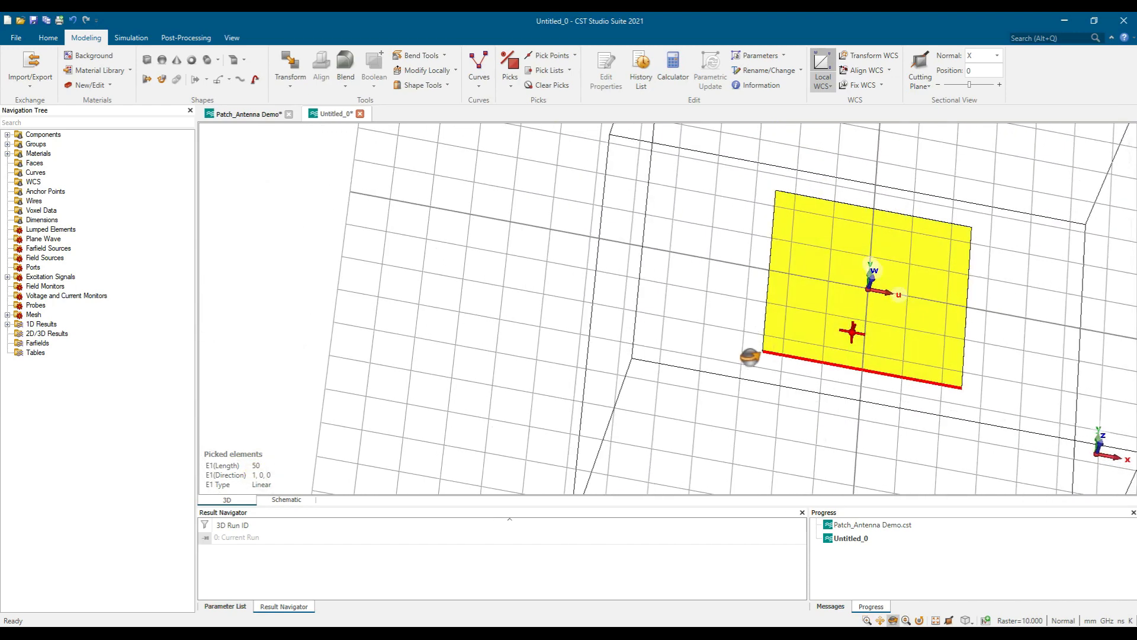
pyautogui.moveTo(750, 357); pyautogui.dragTo(752, 361)
pyautogui.scroll(4, 876, 361)
pyautogui.scroll(-4, 873, 316)
pyautogui.press('d')
# Pick the Ground plate's large face with normal 0, 0, 1 and align the local WCS with it.
pyautogui.moveTo(850, 312)
pyautogui.mouseDown()
pyautogui.moveTo(807, 322)
pyautogui.moveTo(856, 305)
pyautogui.mouseUp()
pyautogui.scroll(5, 869, 310)
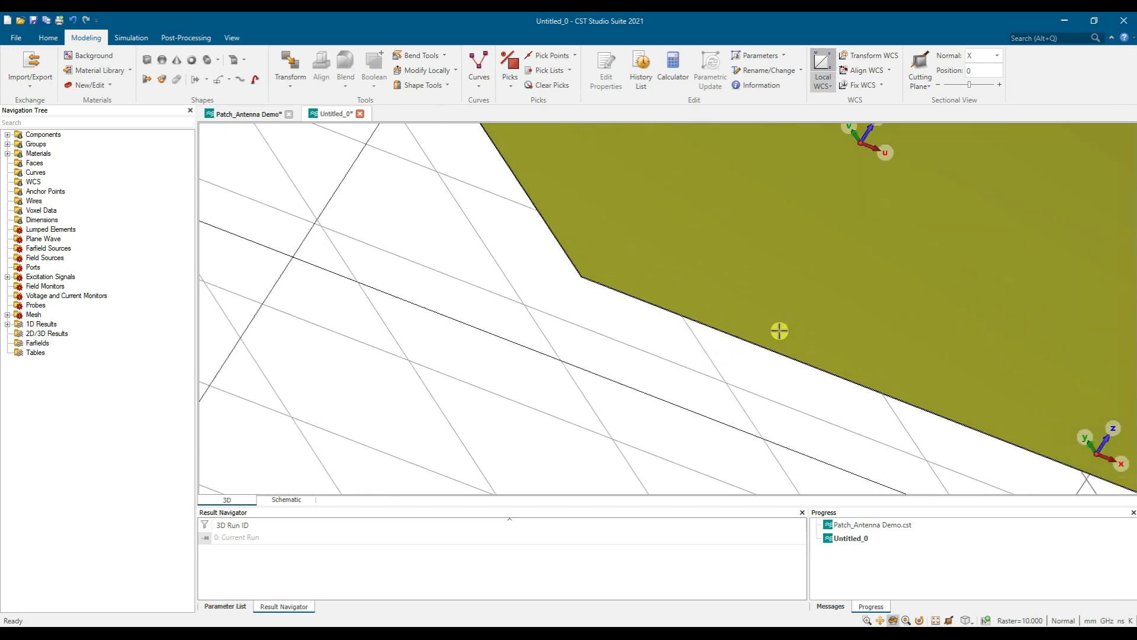
pyautogui.scroll(3, 713, 314)
pyautogui.scroll(3, 665, 369)
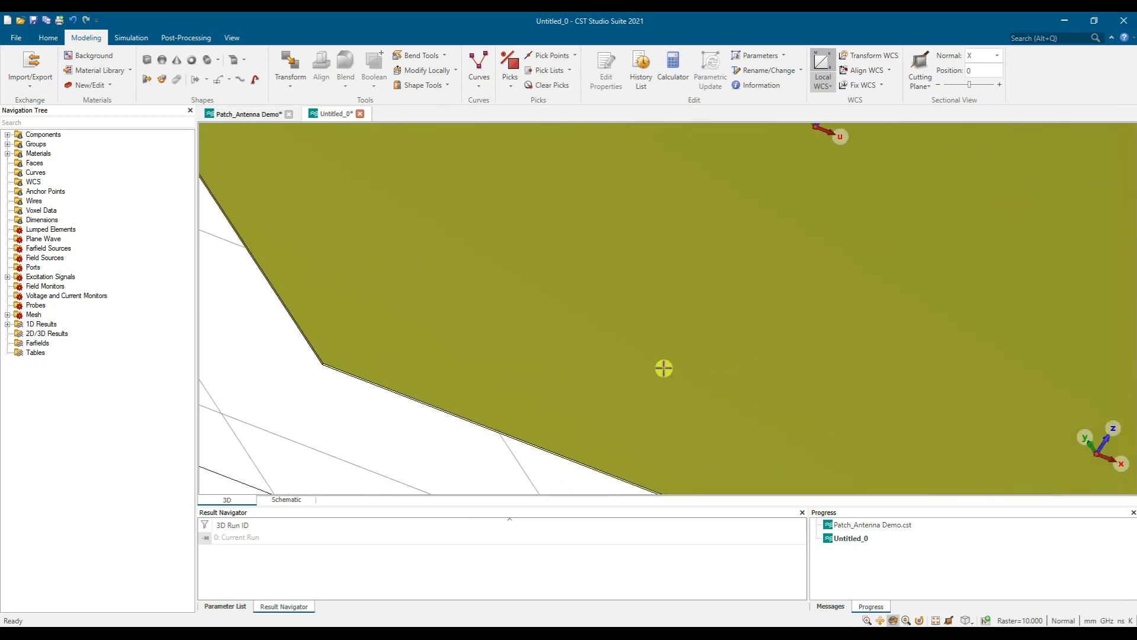
pyautogui.scroll(-2, 664, 368)
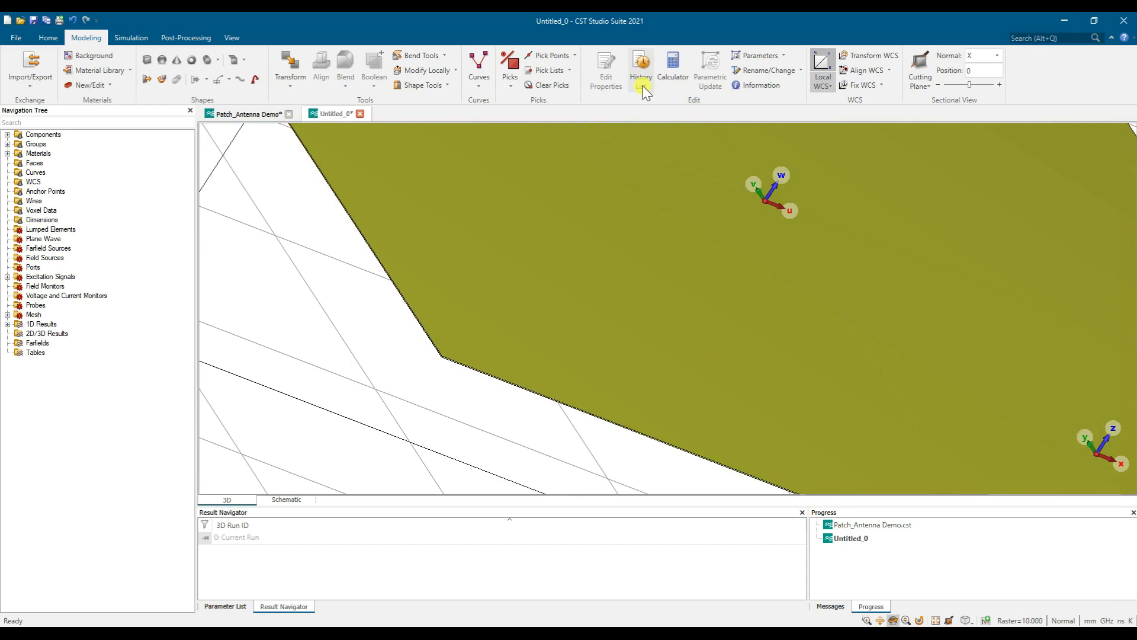
pyautogui.click(510, 74)
pyautogui.doubleClick(682, 257)
pyautogui.scroll(-2, 446, 371)
pyautogui.scroll(3, 610, 325)
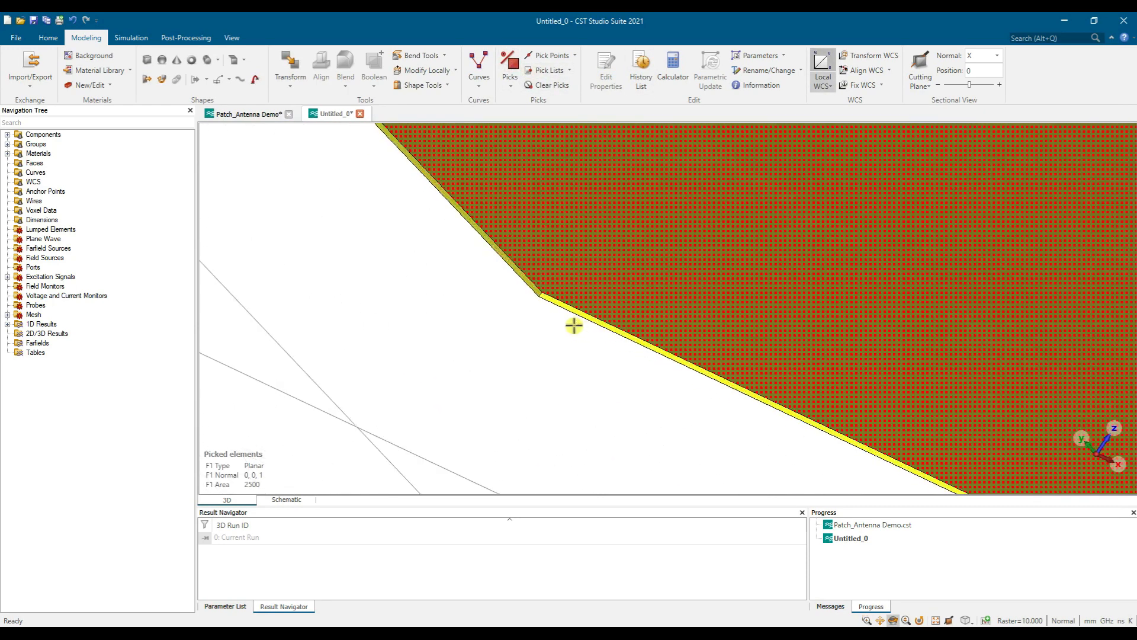
pyautogui.scroll(3, 578, 330)
pyautogui.scroll(-2, 778, 222)
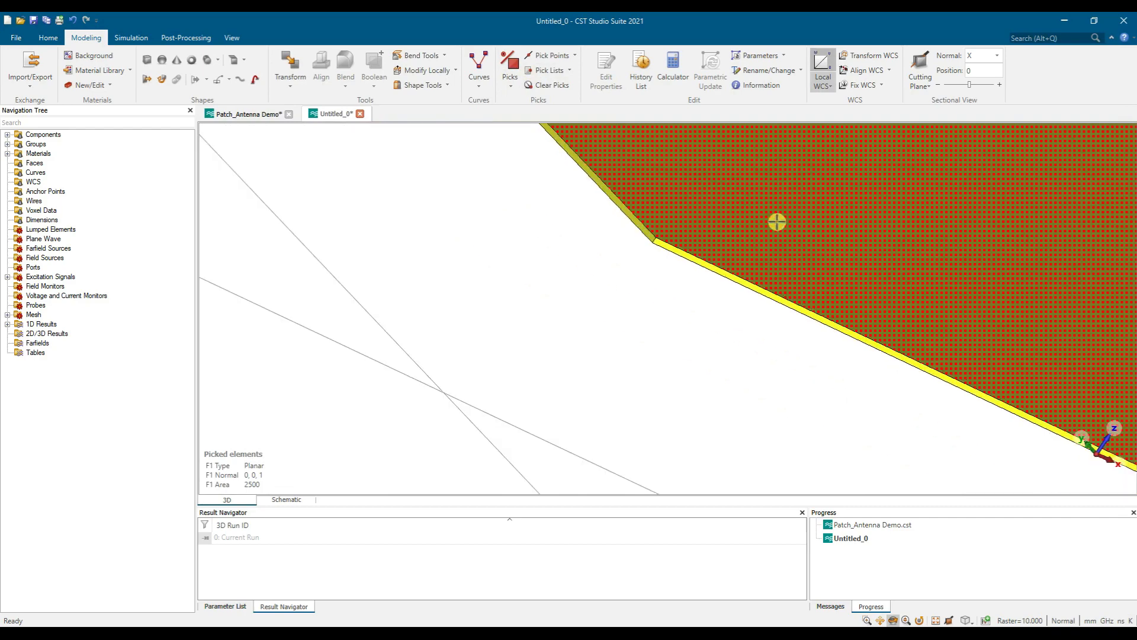
pyautogui.scroll(-4, 848, 208)
pyautogui.moveTo(848, 210); pyautogui.dragTo(787, 261)
pyautogui.scroll(-2, 879, 227)
pyautogui.moveTo(924, 192); pyautogui.dragTo(623, 357, button='middle')
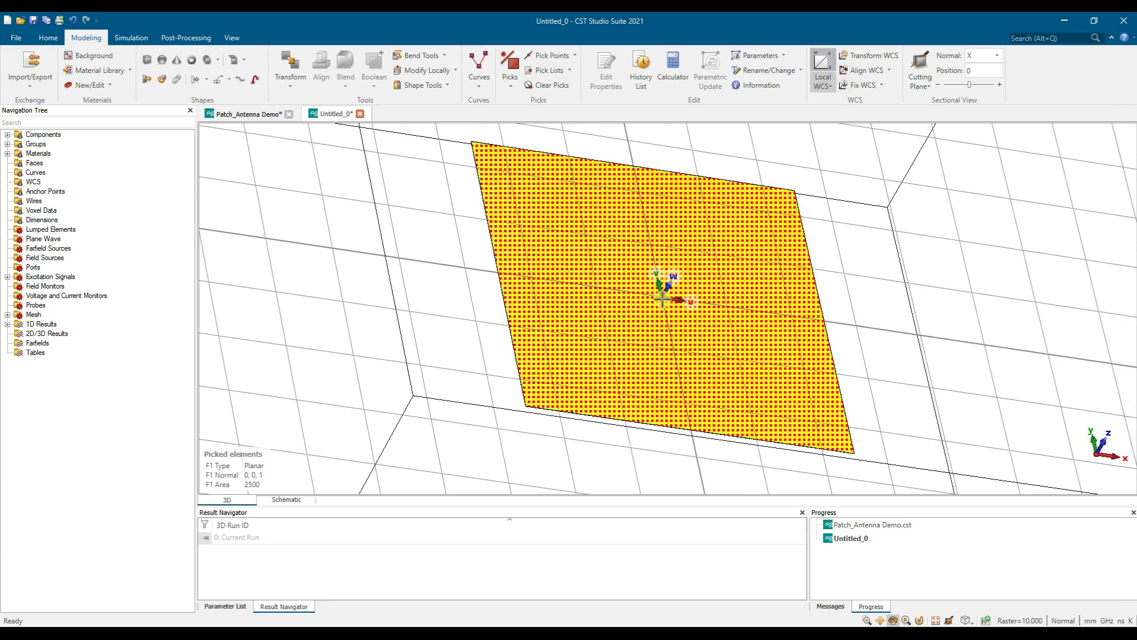
pyautogui.click(853, 70)
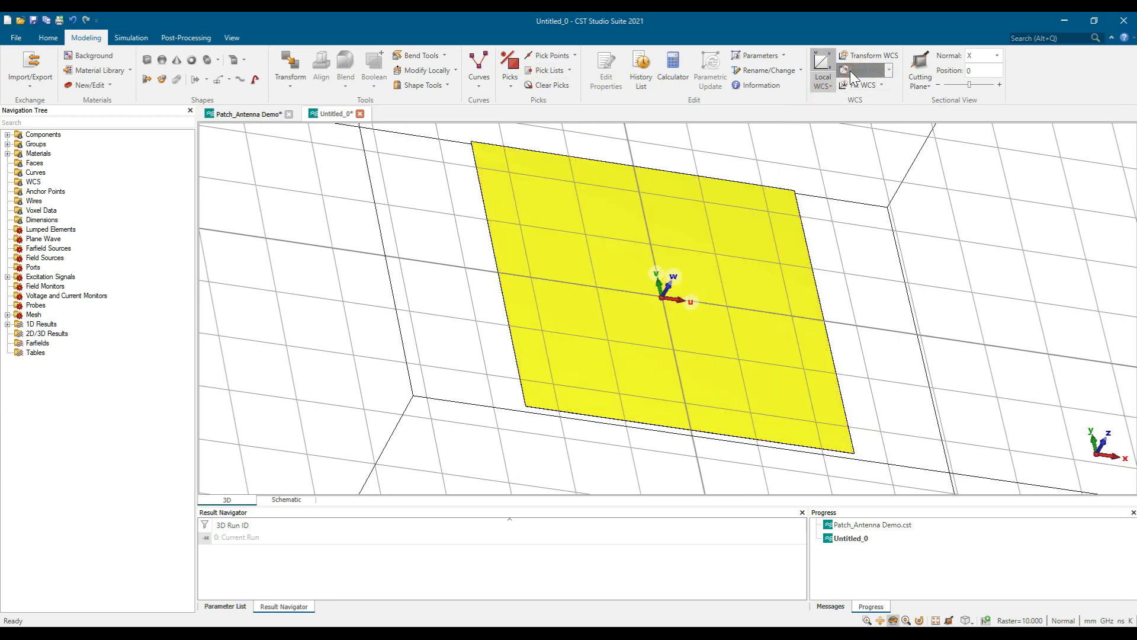
# Examine the aligned WCS on the Ground plate close up and from several angles.
pyautogui.scroll(3, 647, 304)
pyautogui.moveTo(647, 304); pyautogui.dragTo(753, 208)
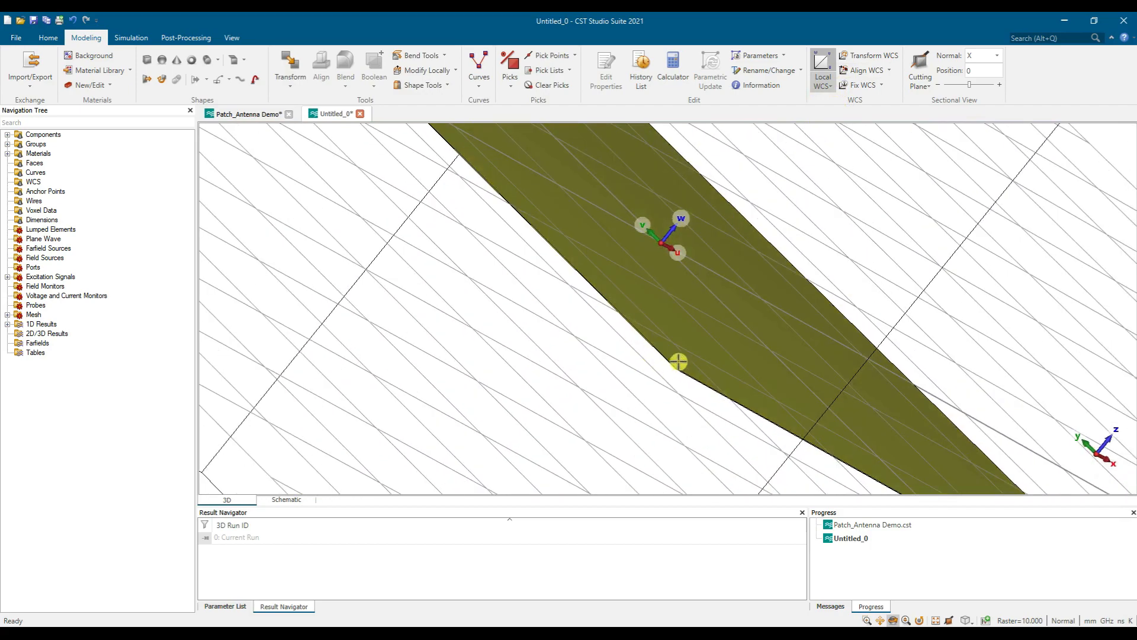
pyautogui.scroll(4, 675, 365)
pyautogui.scroll(-4, 689, 357)
pyautogui.moveTo(776, 337); pyautogui.dragTo(720, 349)
pyautogui.scroll(-2, 720, 349)
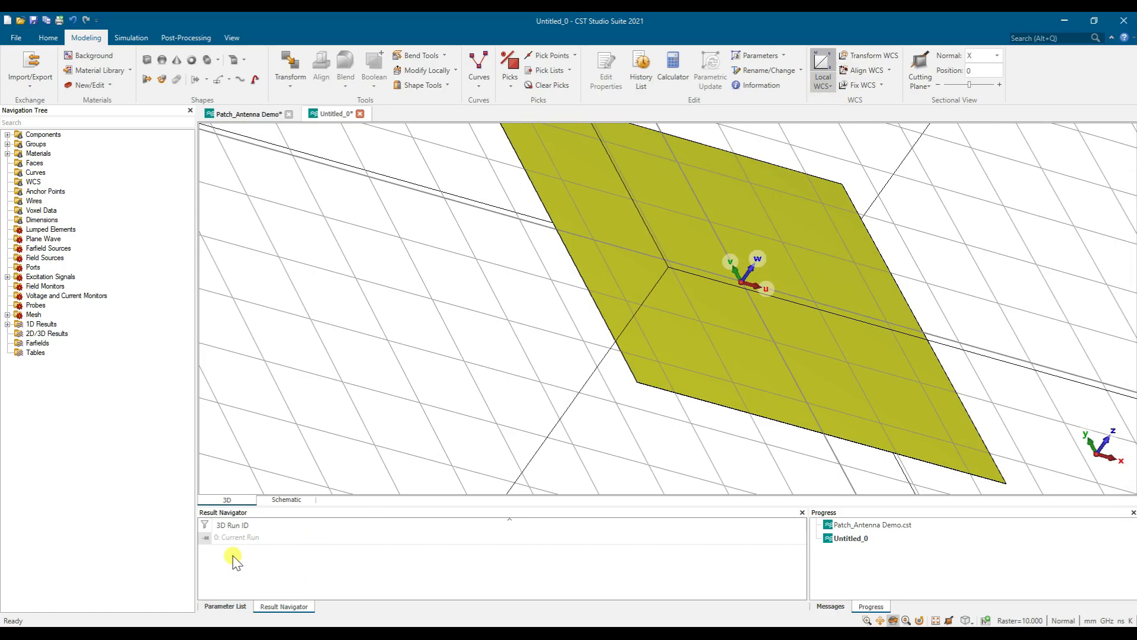
# Set up a brick named Substrate spanning -W/2 to W/2 in U, -L/2 to L/2 in V and 0 to sub_t in W.
pyautogui.hotkey('alt', 'Tab')
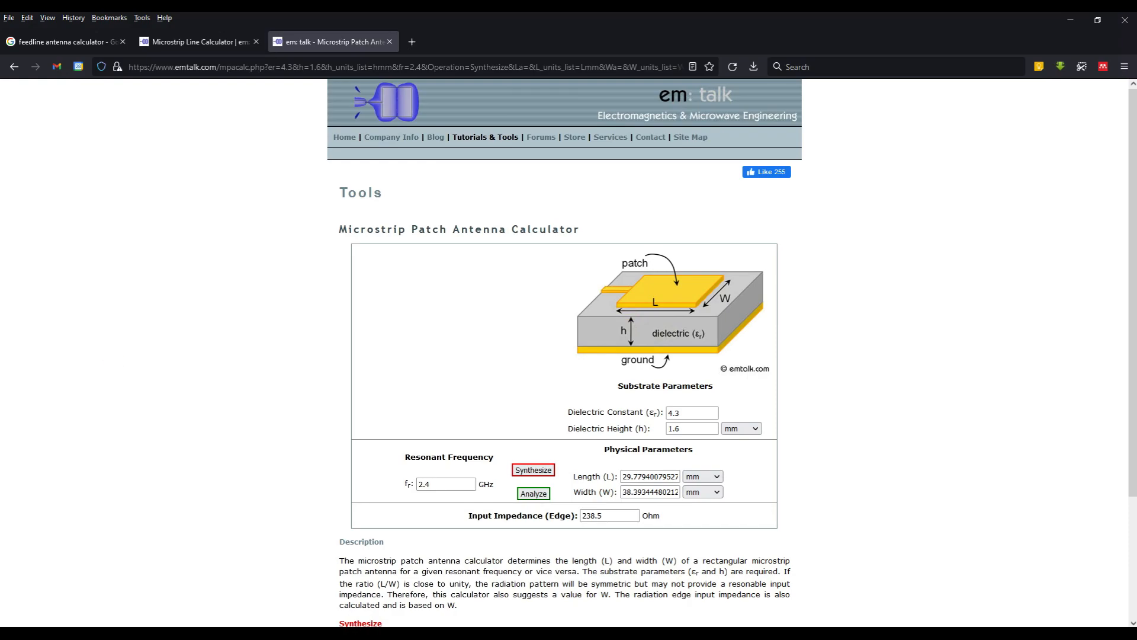
pyautogui.hotkey('alt', 'Tab')
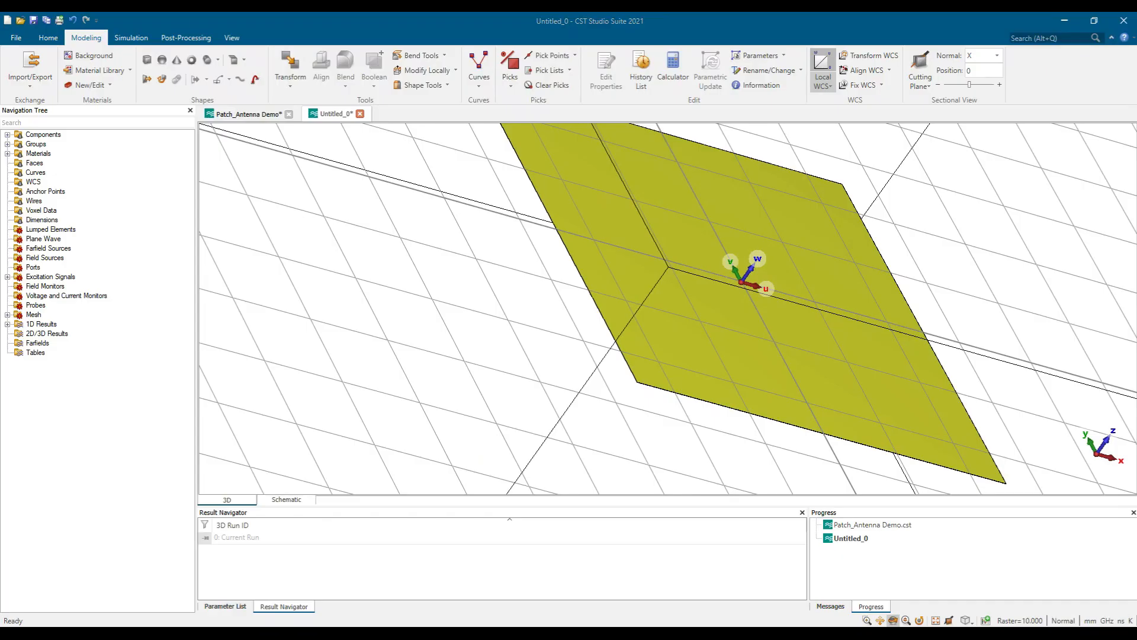
pyautogui.click(147, 61)
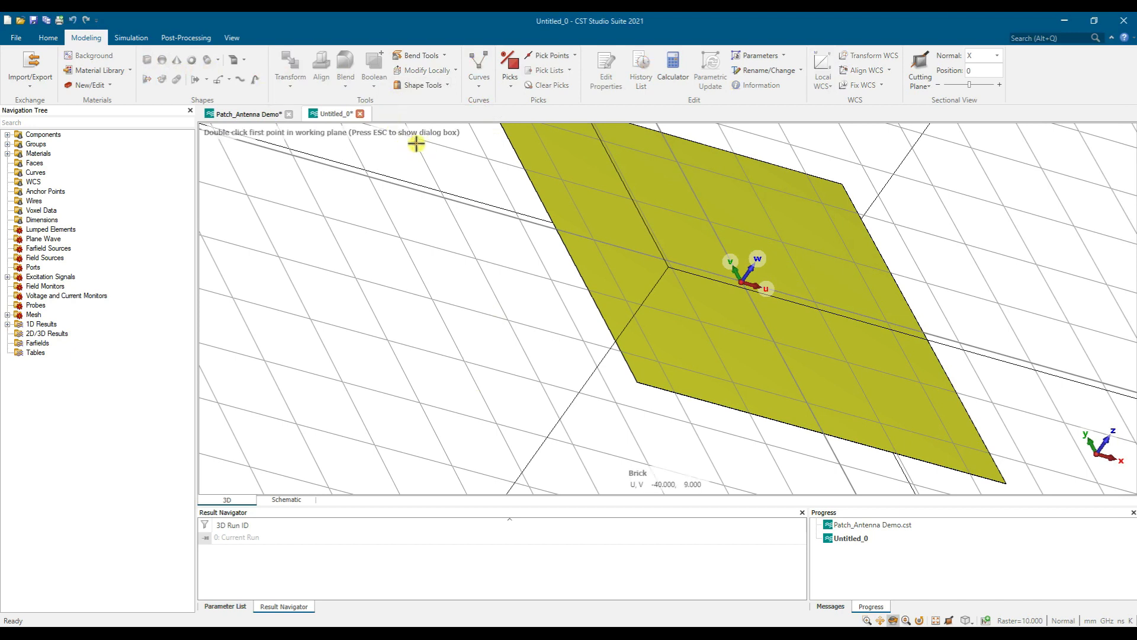
pyautogui.press('Escape')
pyautogui.write('Sub')
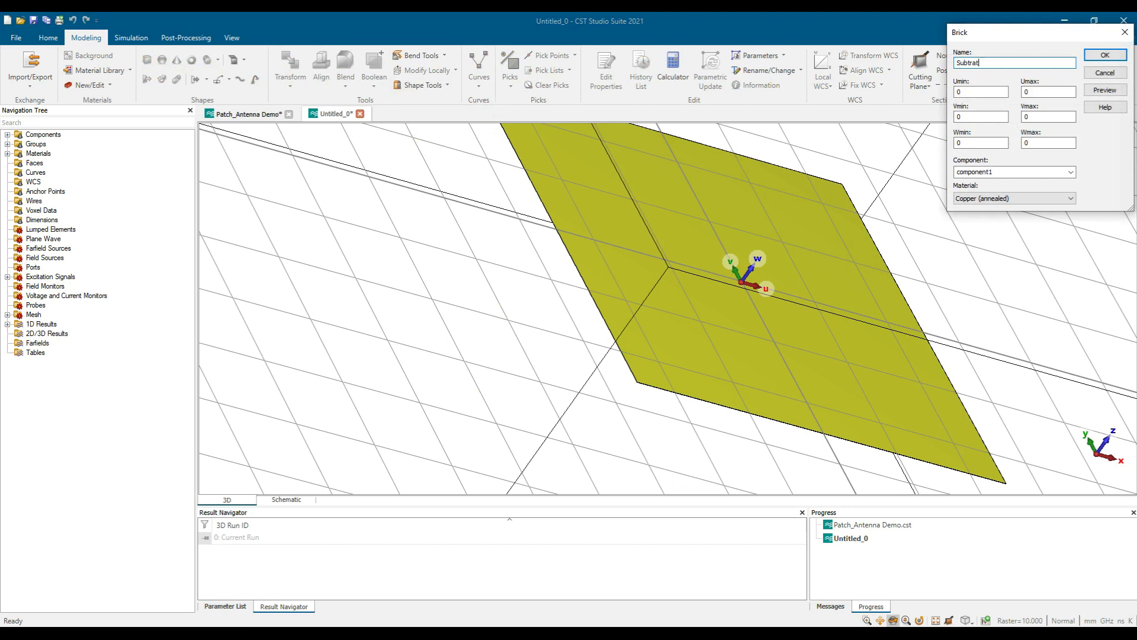
pyautogui.write('st')
pyautogui.press('Tab')
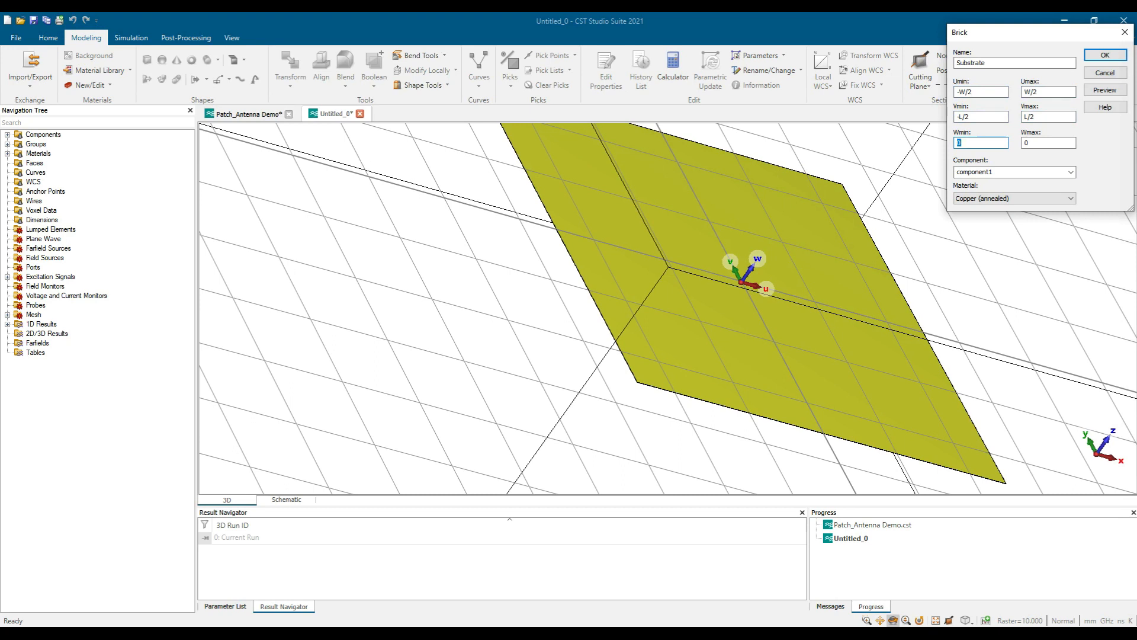
pyautogui.press('Tab')
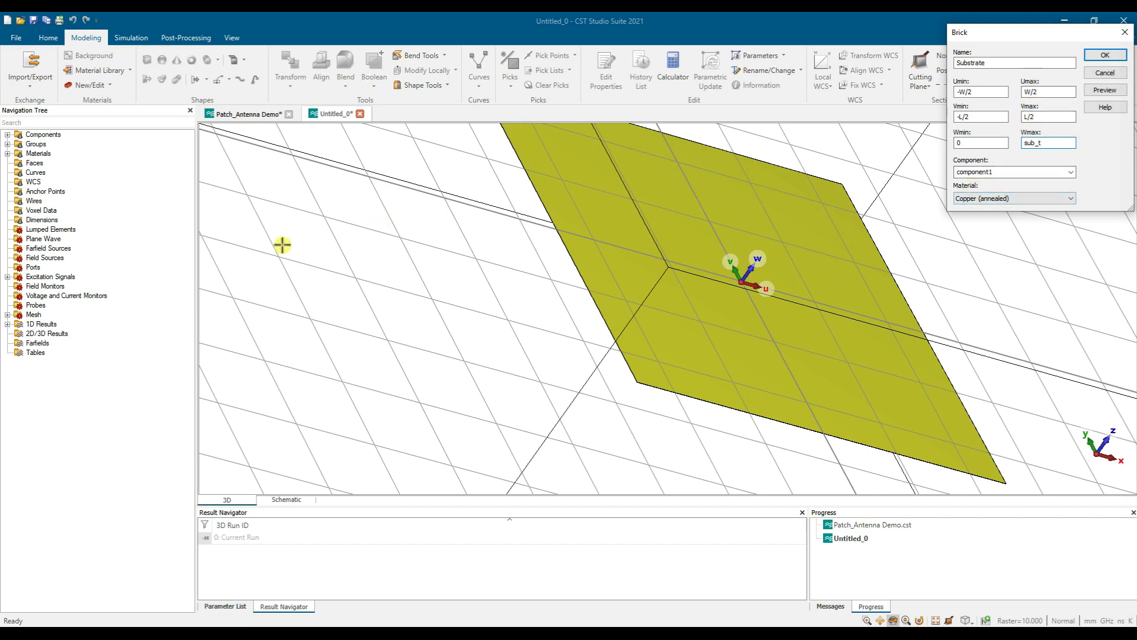
# Switch to the browser's Microstrip Patch Antenna Calculator to look up the dielectric height, and return to CST Studio Suite.
pyautogui.hotkey('alt', 'Tab')
pyautogui.moveTo(692, 430); pyautogui.dragTo(638, 431)
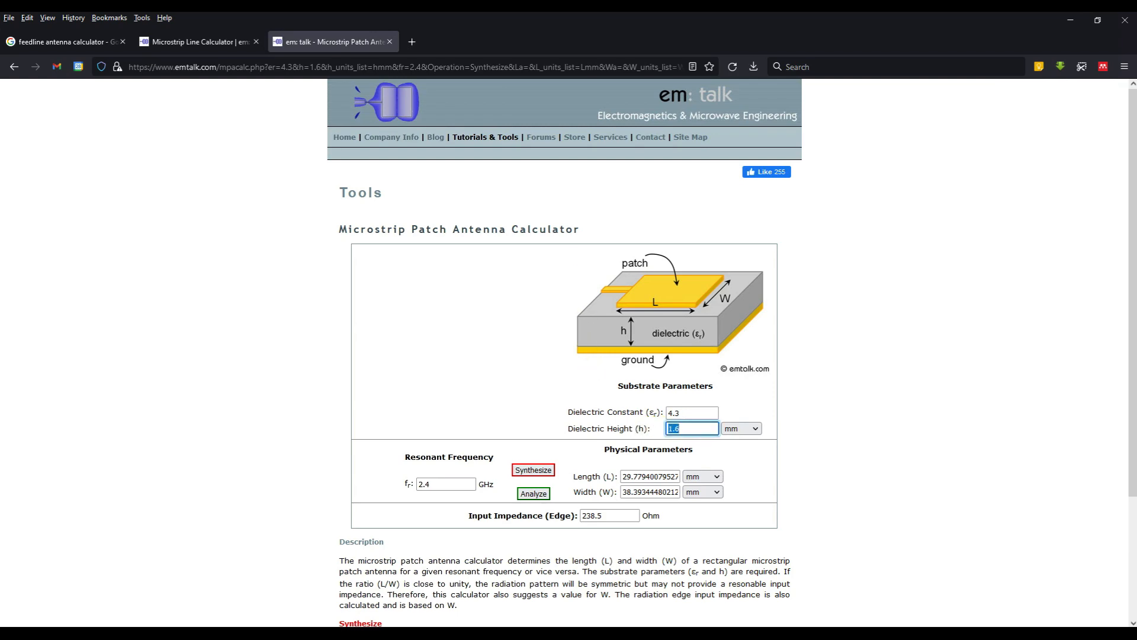
pyautogui.hotkey('alt', 'Tab')
# Load FR-4 (lossy) from the material library as the Substrate brick's material.
pyautogui.click(998, 201)
pyautogui.click(996, 217)
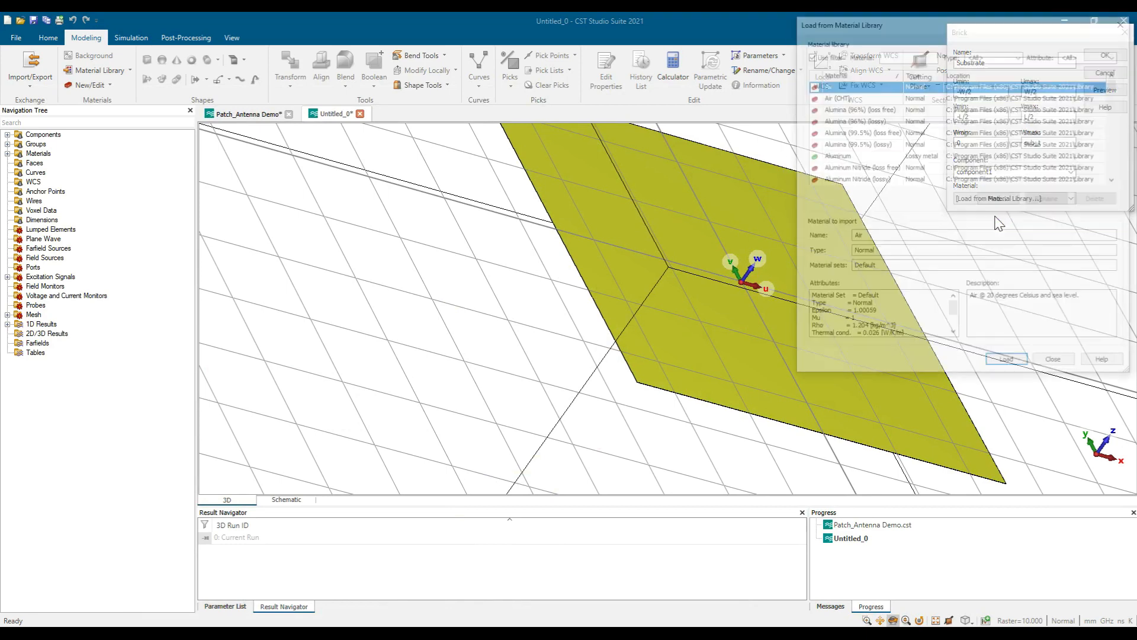
pyautogui.click(841, 131)
pyautogui.press('f')
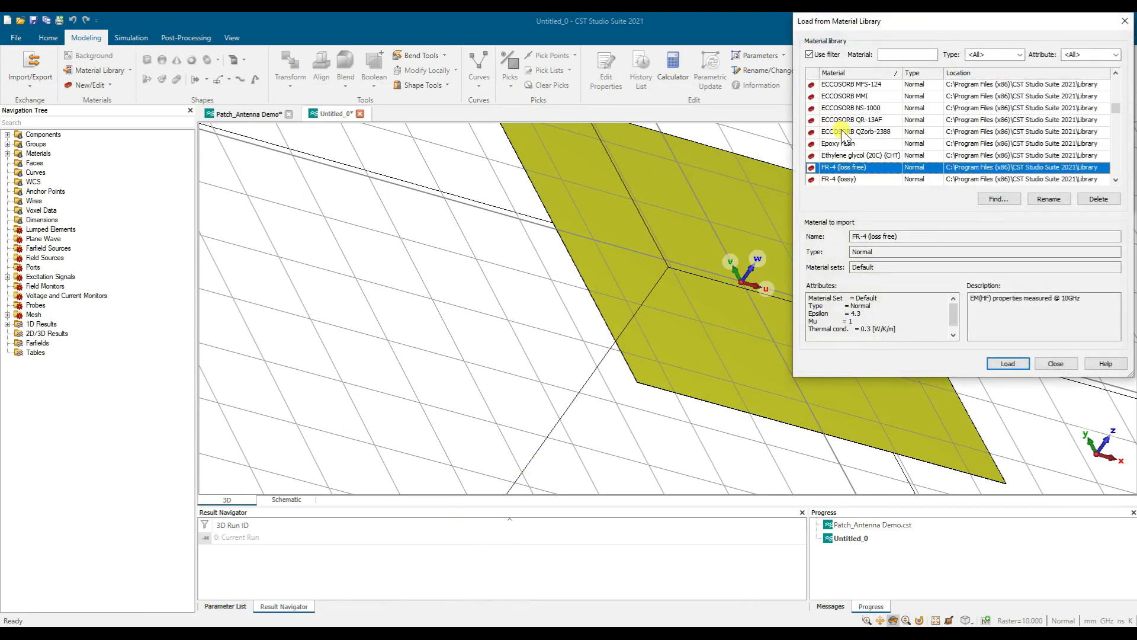
pyautogui.scroll(-2, 844, 134)
pyautogui.click(847, 133)
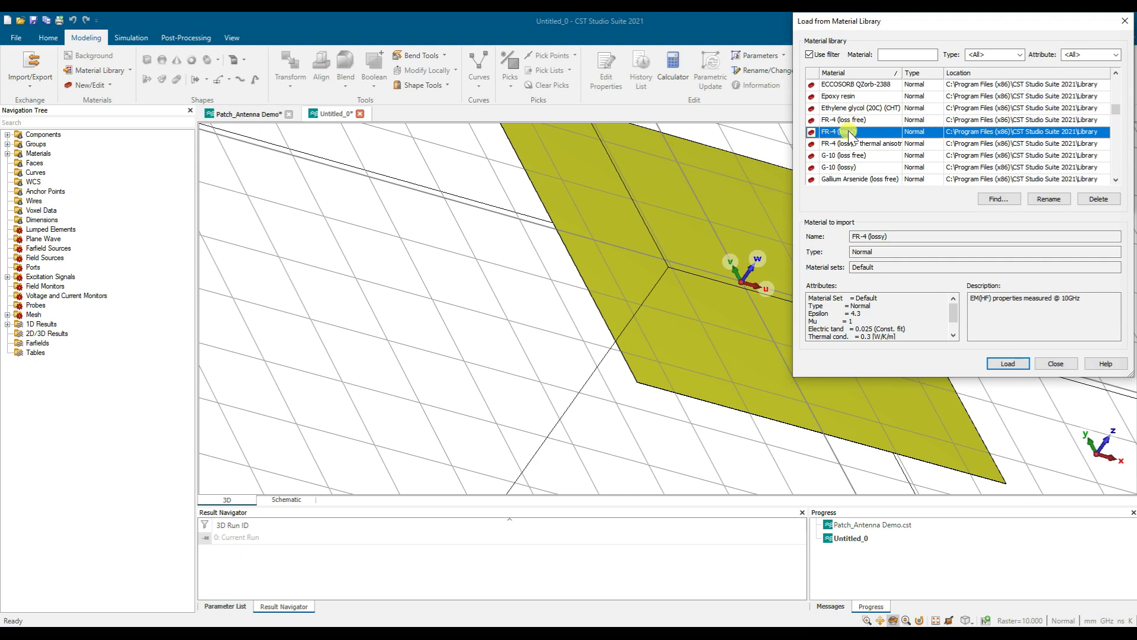
pyautogui.click(1007, 363)
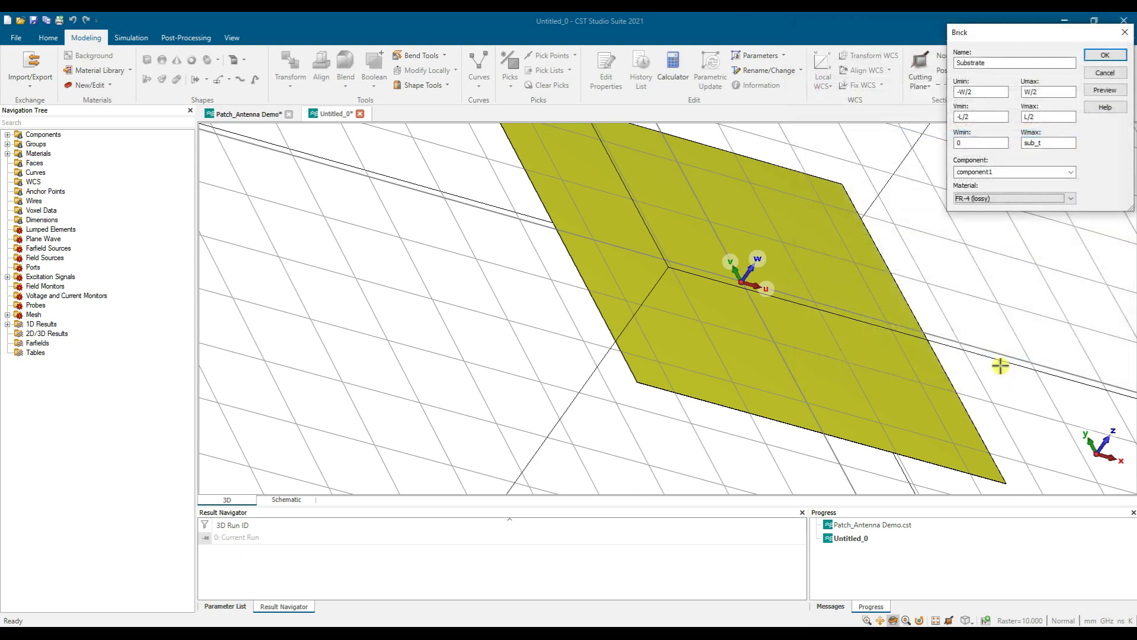
# Define the missing parameter sub_t as 1.6, check the Substrate preview at the plate's corner, and create the brick.
pyautogui.click(1107, 55)
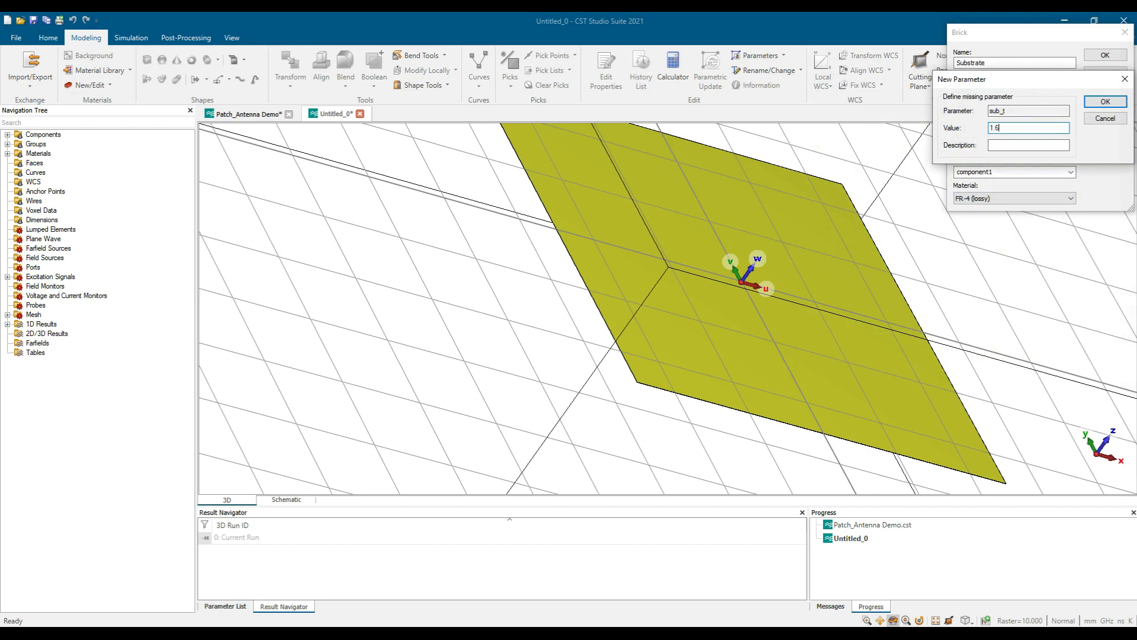
pyautogui.click(1105, 101)
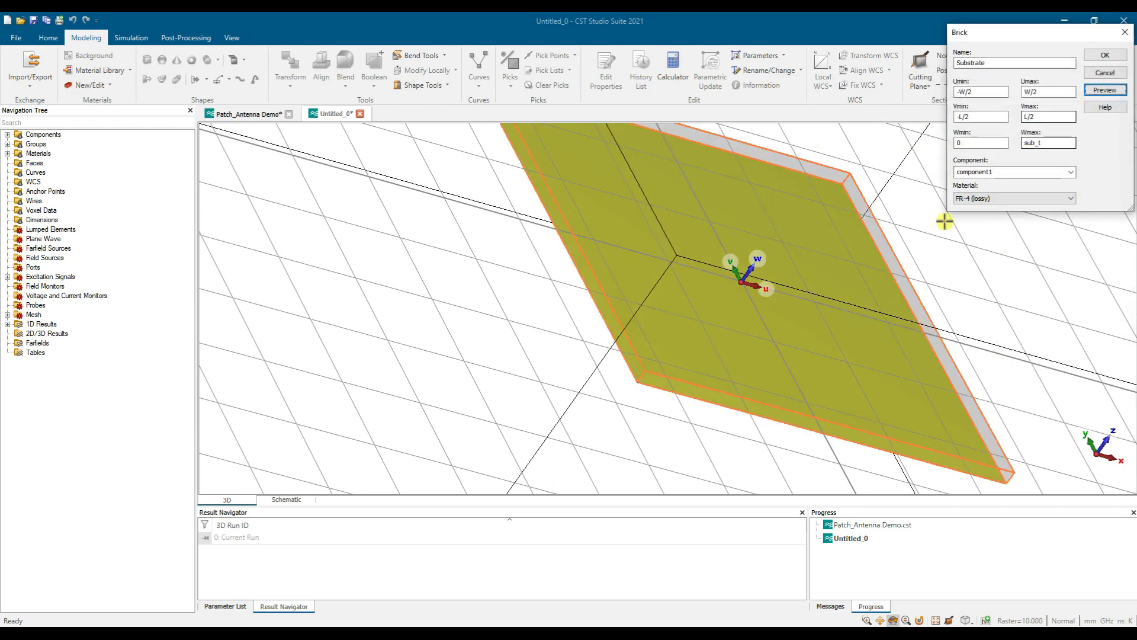
pyautogui.moveTo(764, 379); pyautogui.dragTo(803, 355)
pyautogui.scroll(7, 731, 343)
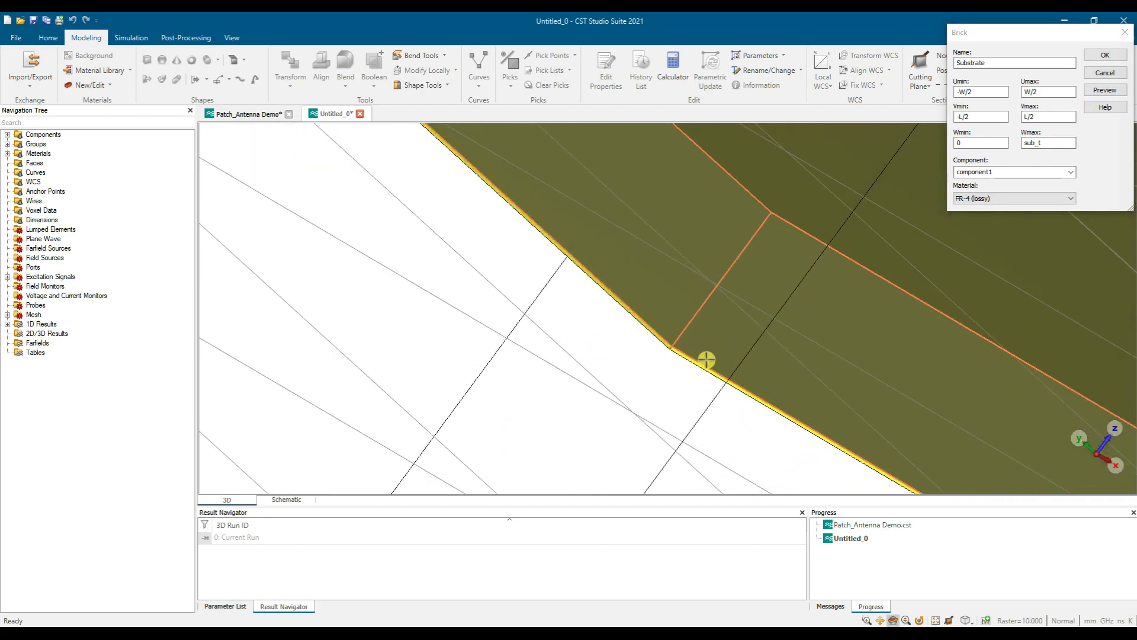
pyautogui.scroll(2, 679, 357)
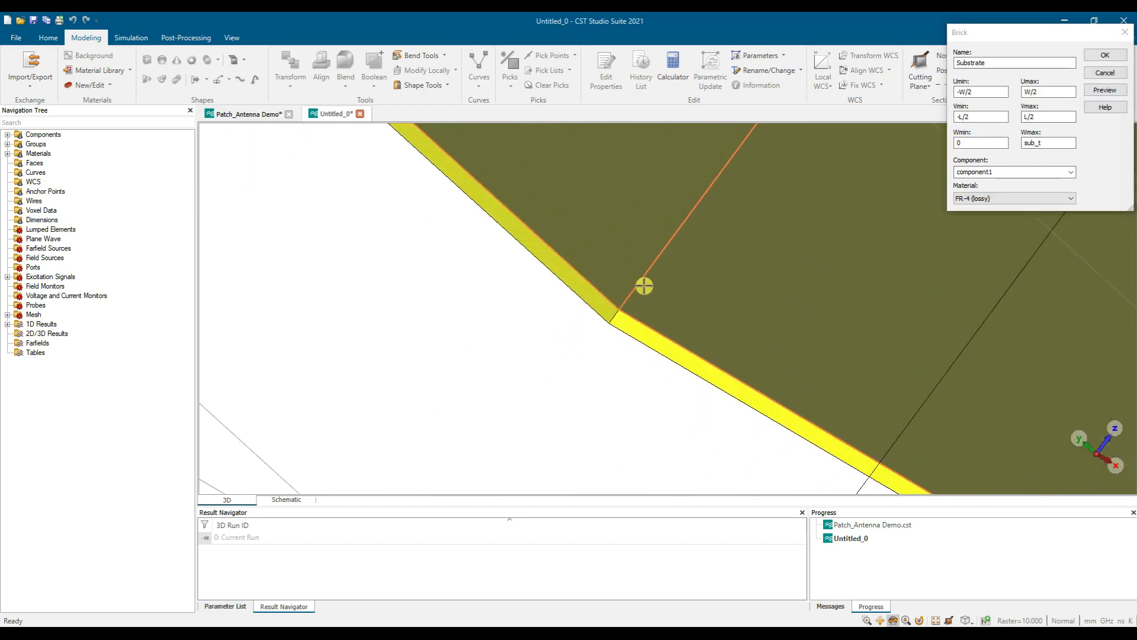
pyautogui.scroll(-3, 661, 313)
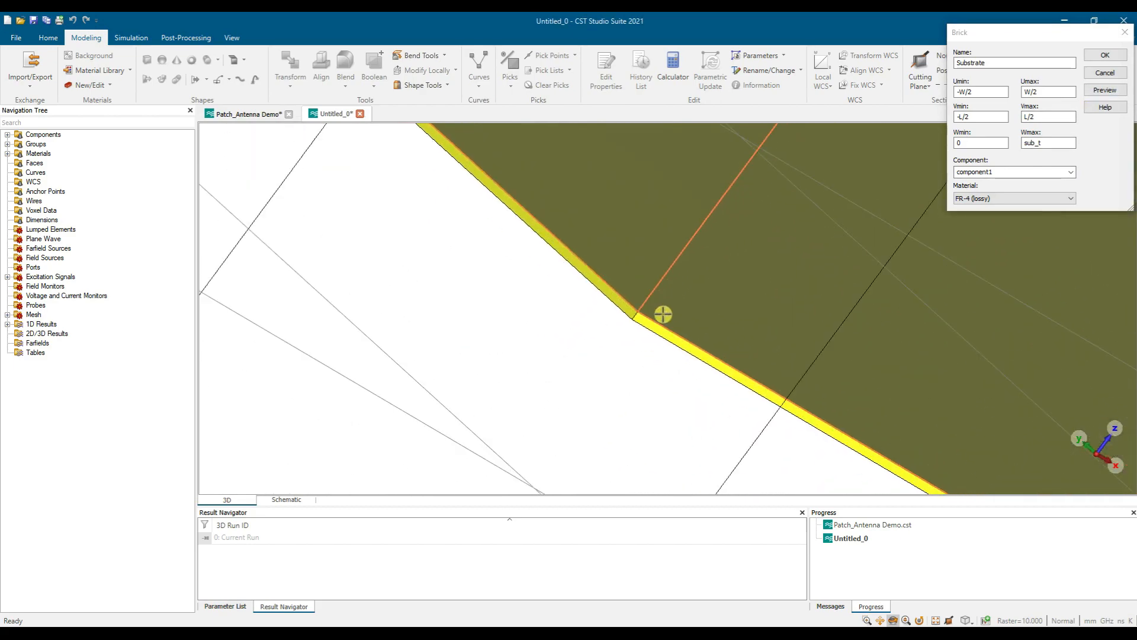
pyautogui.click(1105, 54)
# Examine the finished Substrate and compare it with the model in the Patch_Antenna Demo project.
pyautogui.scroll(-5, 957, 241)
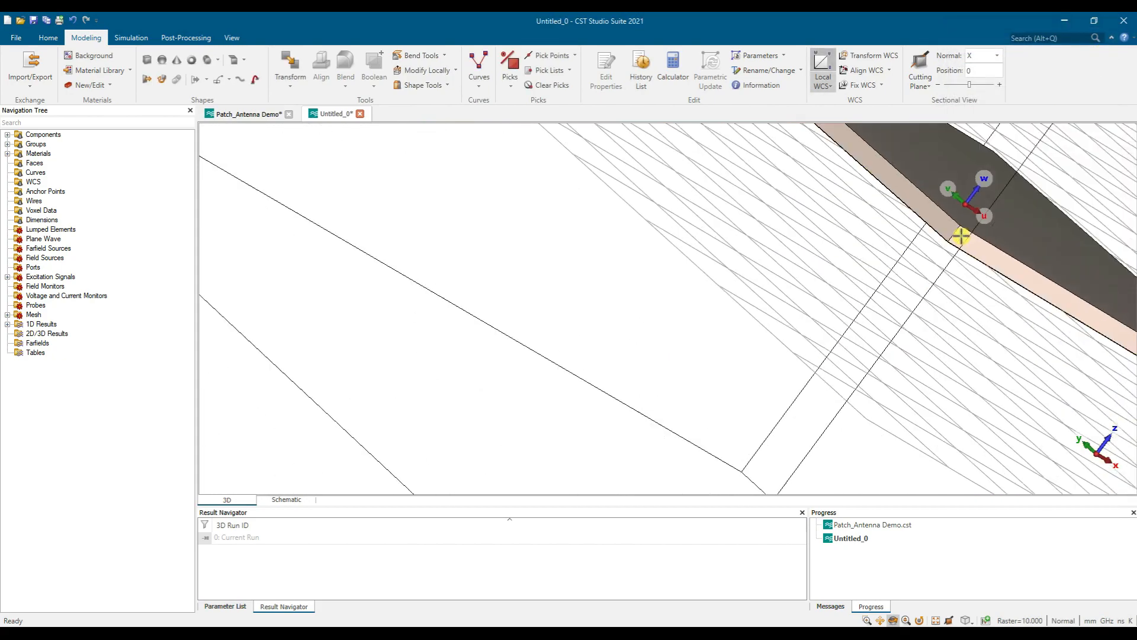
pyautogui.scroll(-5, 963, 222)
pyautogui.scroll(-5, 574, 348)
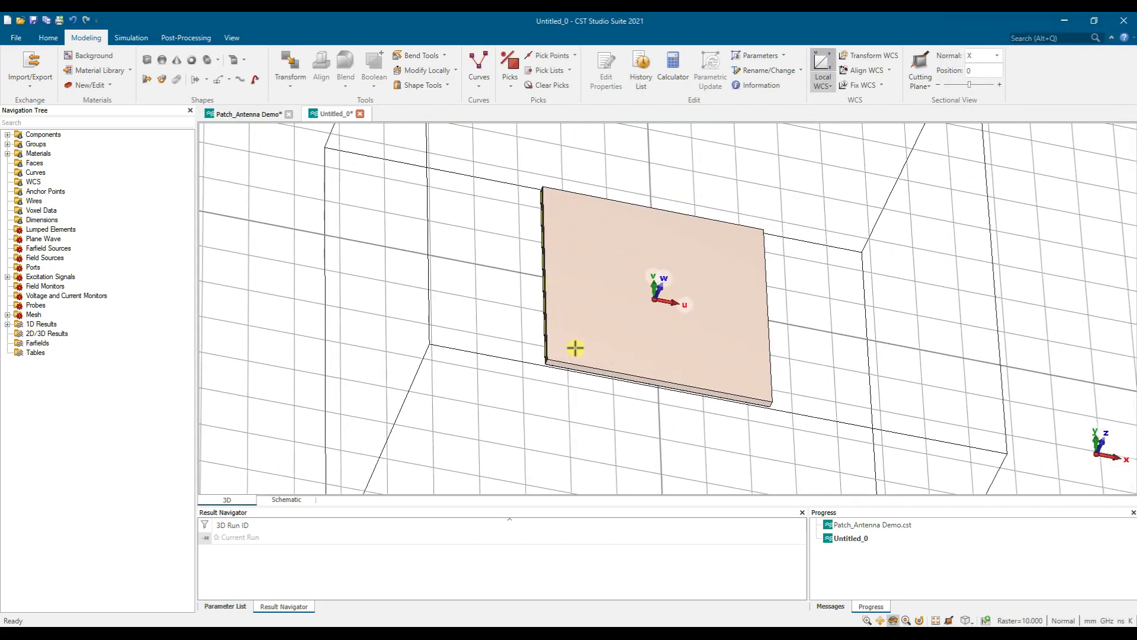
pyautogui.moveTo(637, 379); pyautogui.dragTo(599, 393)
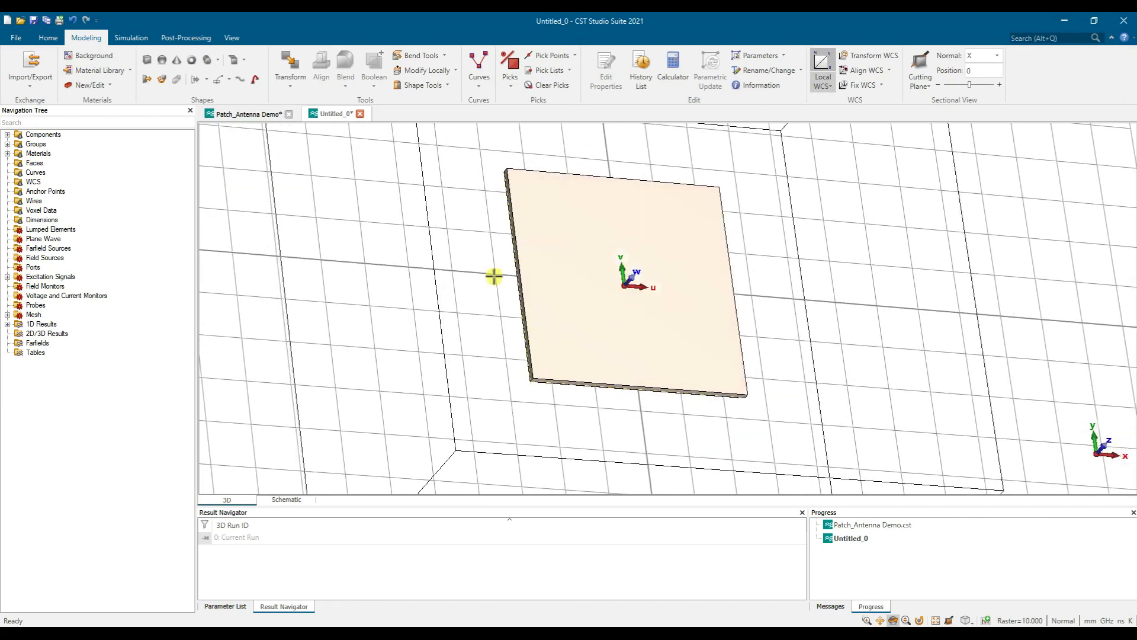
pyautogui.click(243, 113)
pyautogui.scroll(-3, 920, 343)
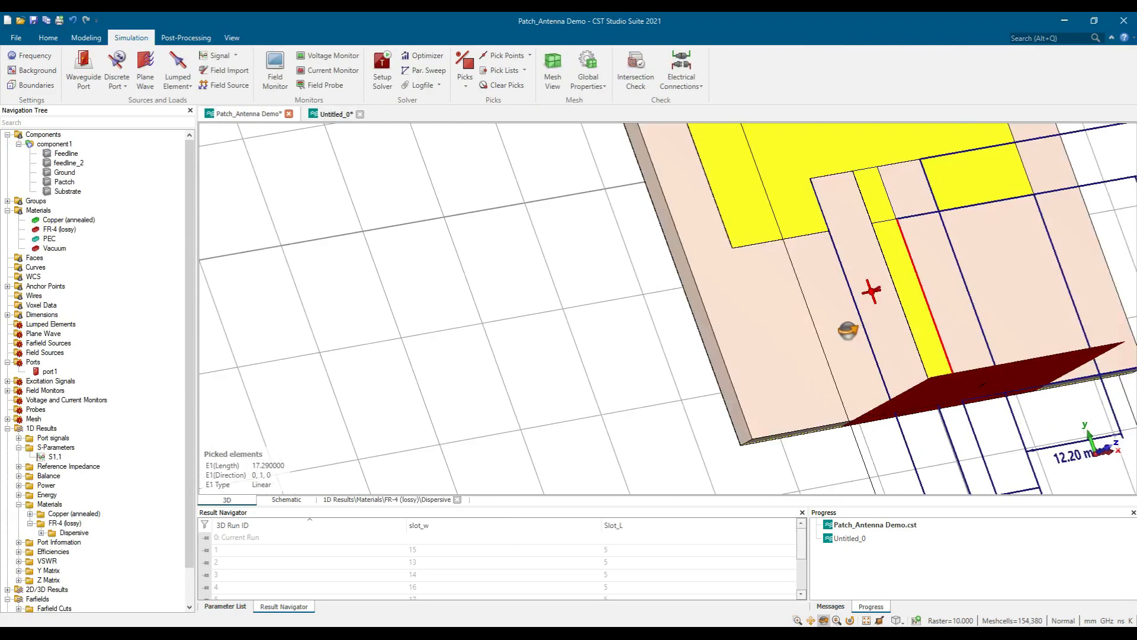
pyautogui.click(332, 113)
# Pick the midpoint of the substrate's upper-face edge on the negative Y side and align the local WCS with it.
pyautogui.scroll(5, 650, 402)
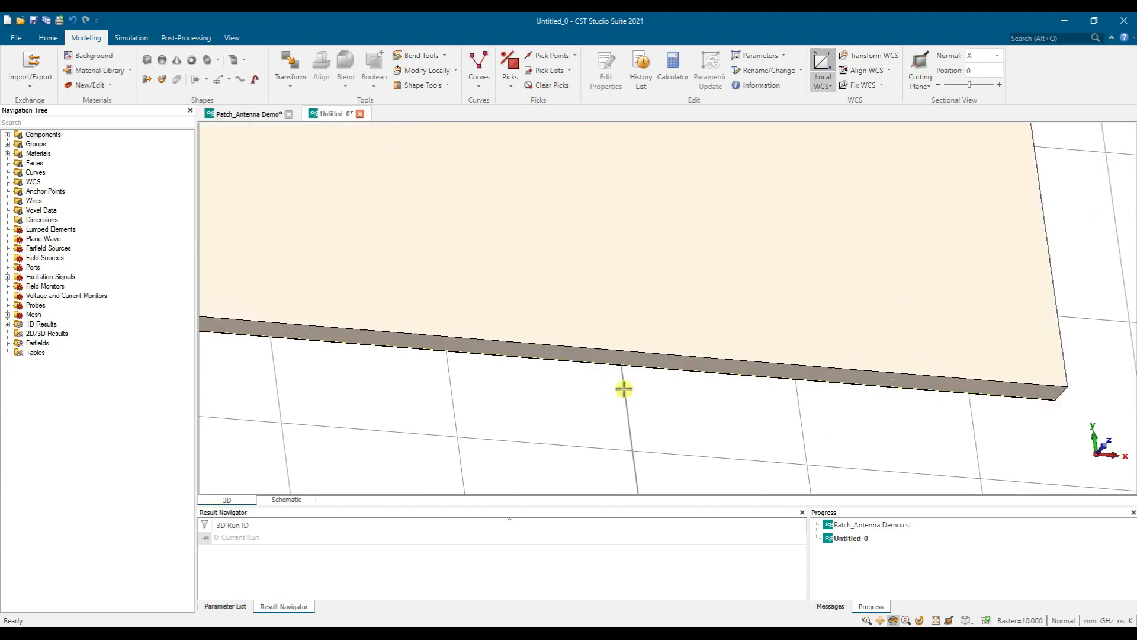
pyautogui.scroll(3, 623, 389)
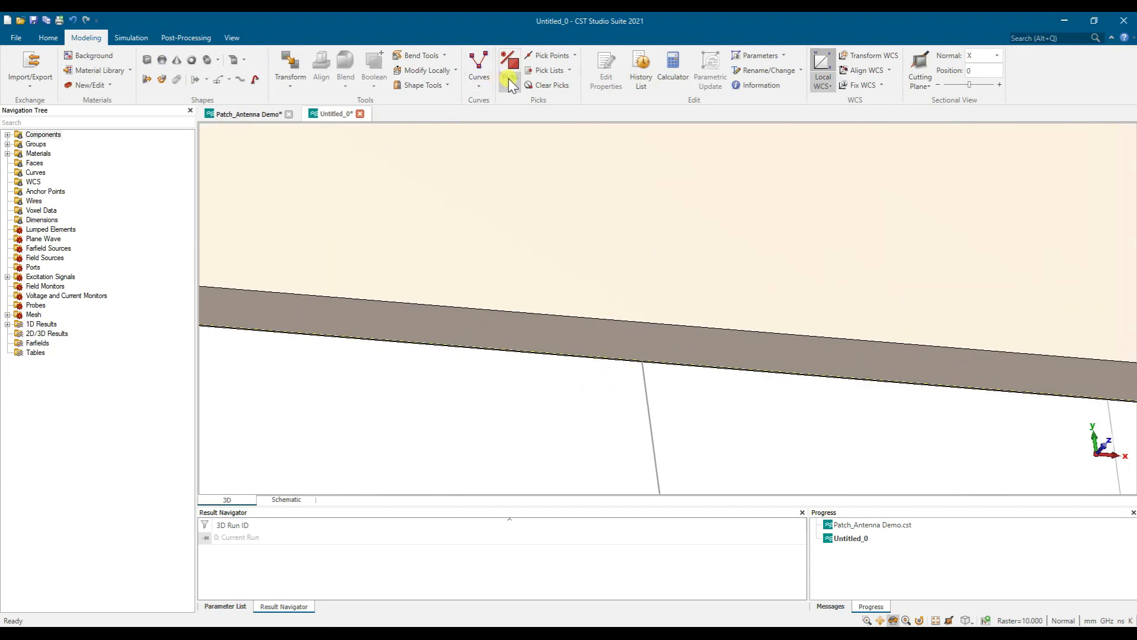
pyautogui.click(574, 55)
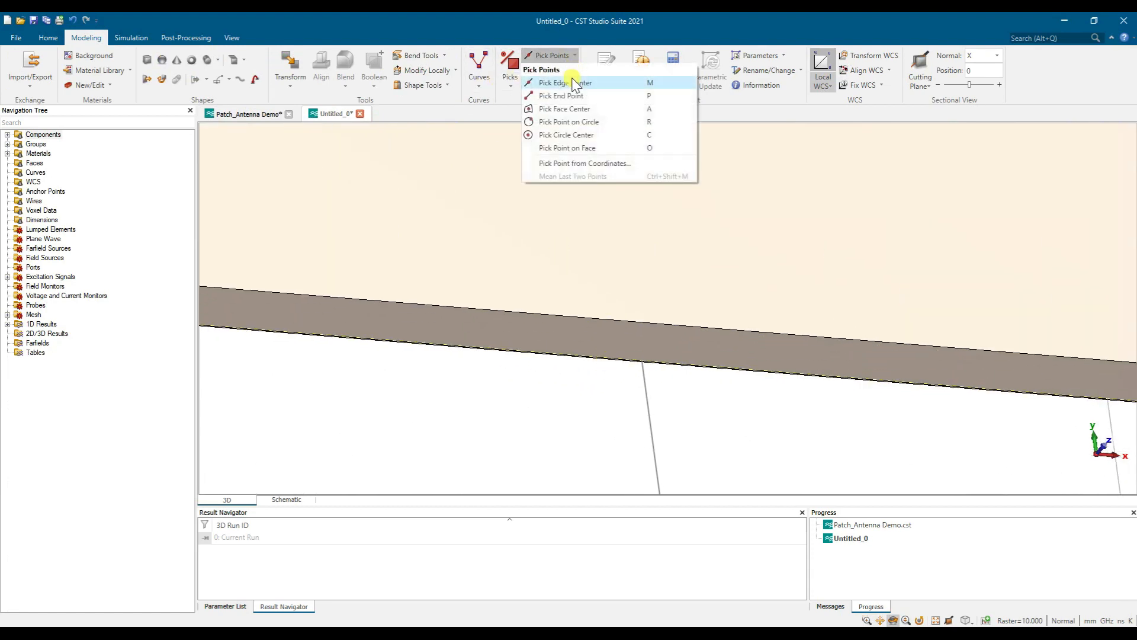
pyautogui.click(574, 83)
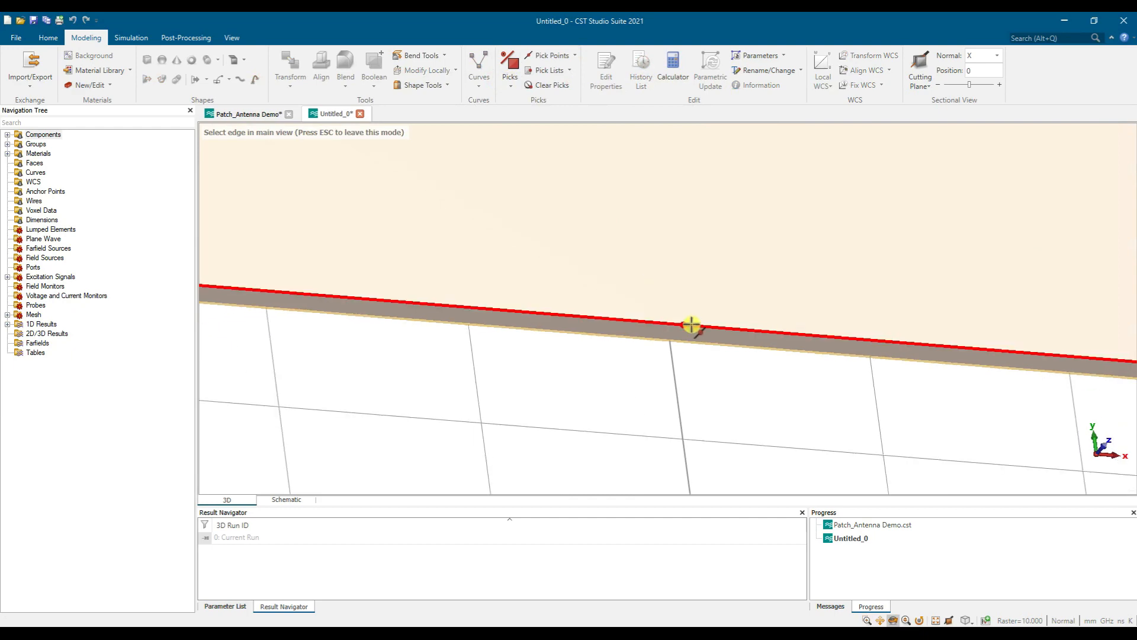
pyautogui.scroll(-5, 691, 324)
pyautogui.click(692, 323)
pyautogui.scroll(5, 692, 323)
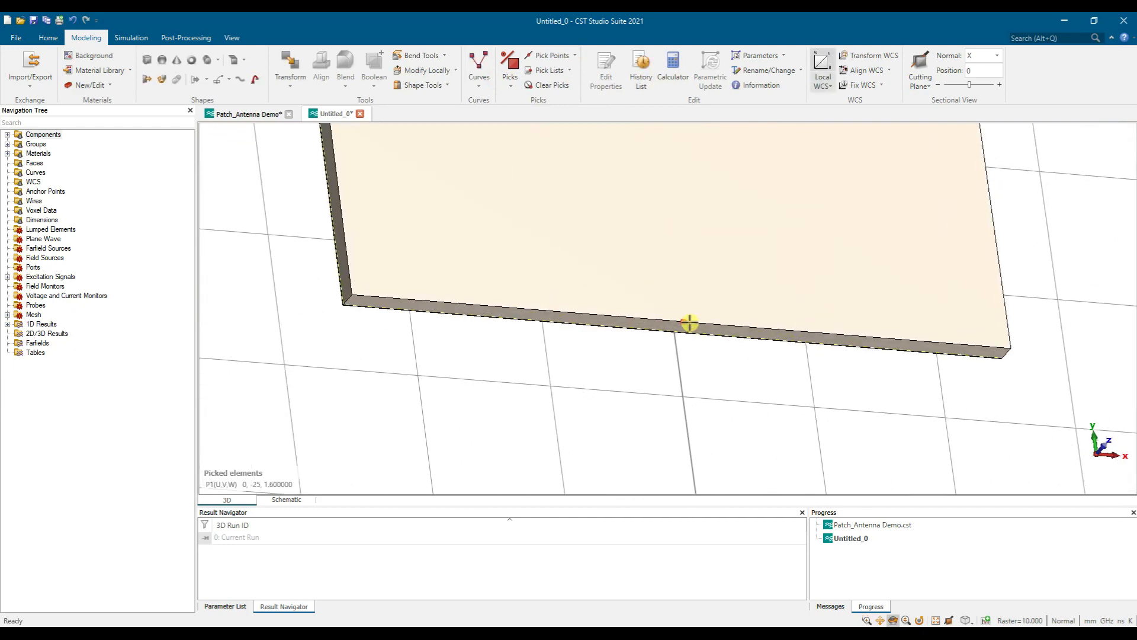
pyautogui.scroll(-5, 675, 320)
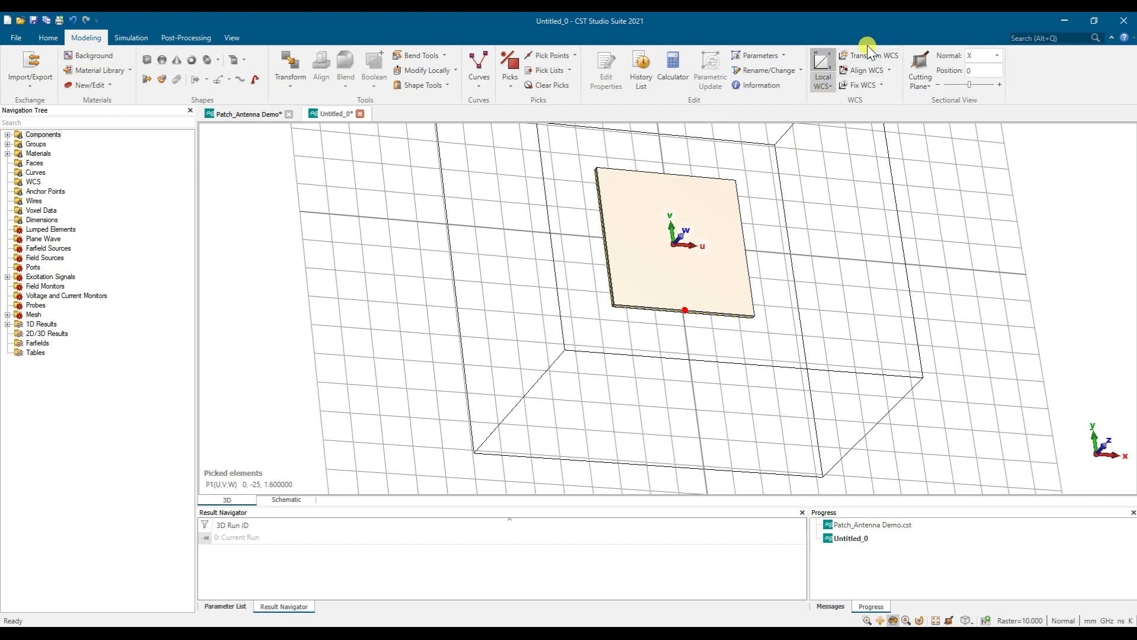
pyautogui.click(847, 70)
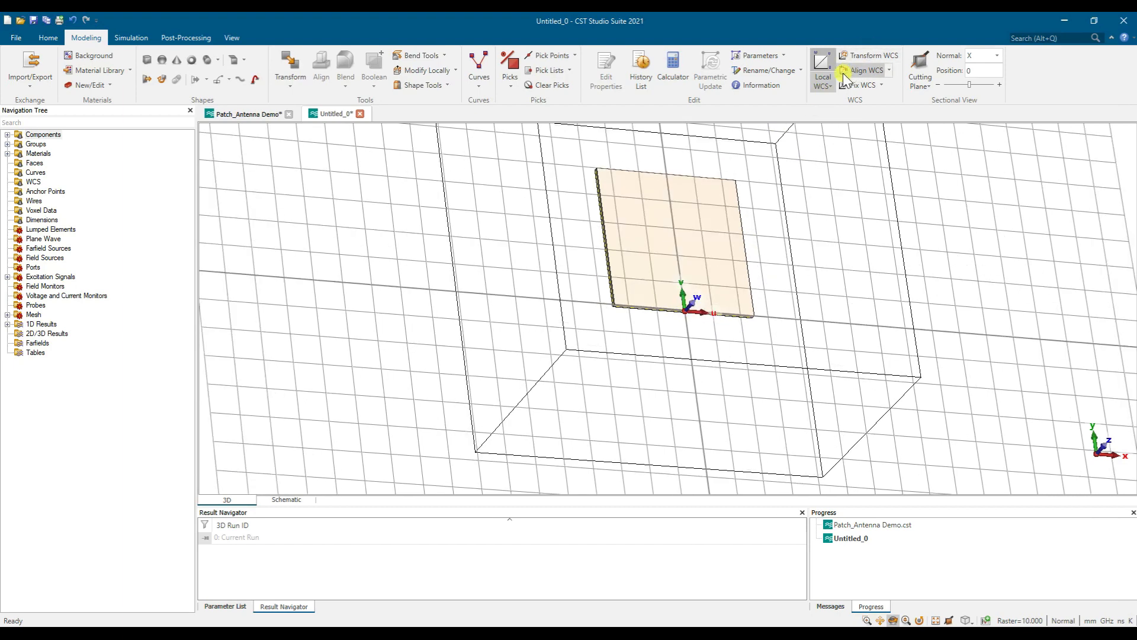
pyautogui.scroll(5, 687, 314)
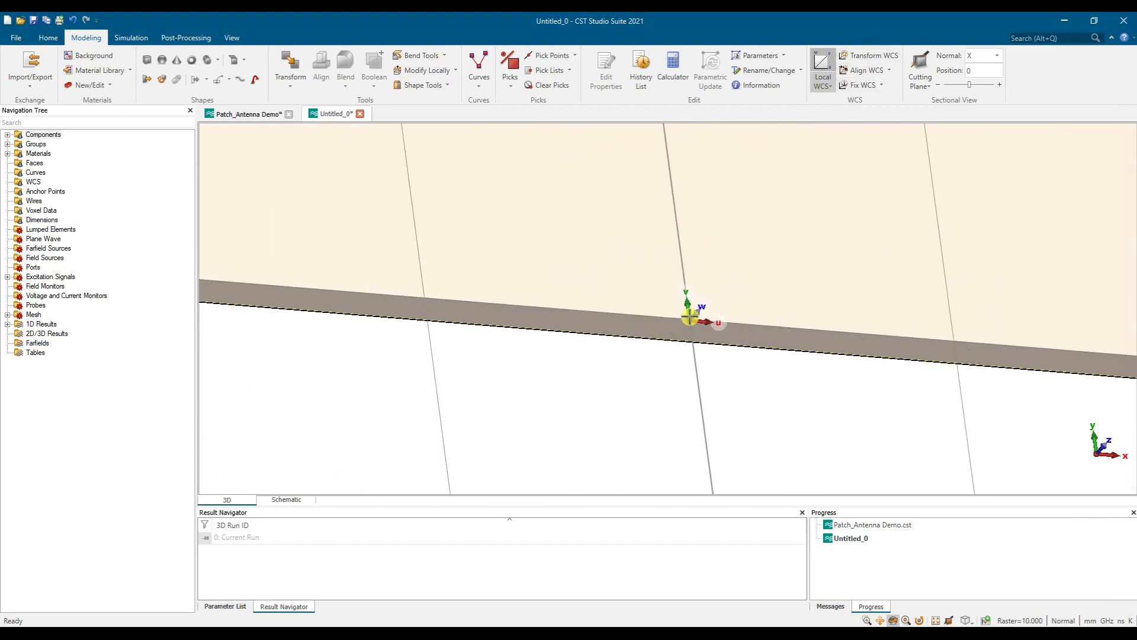
pyautogui.scroll(-4, 689, 317)
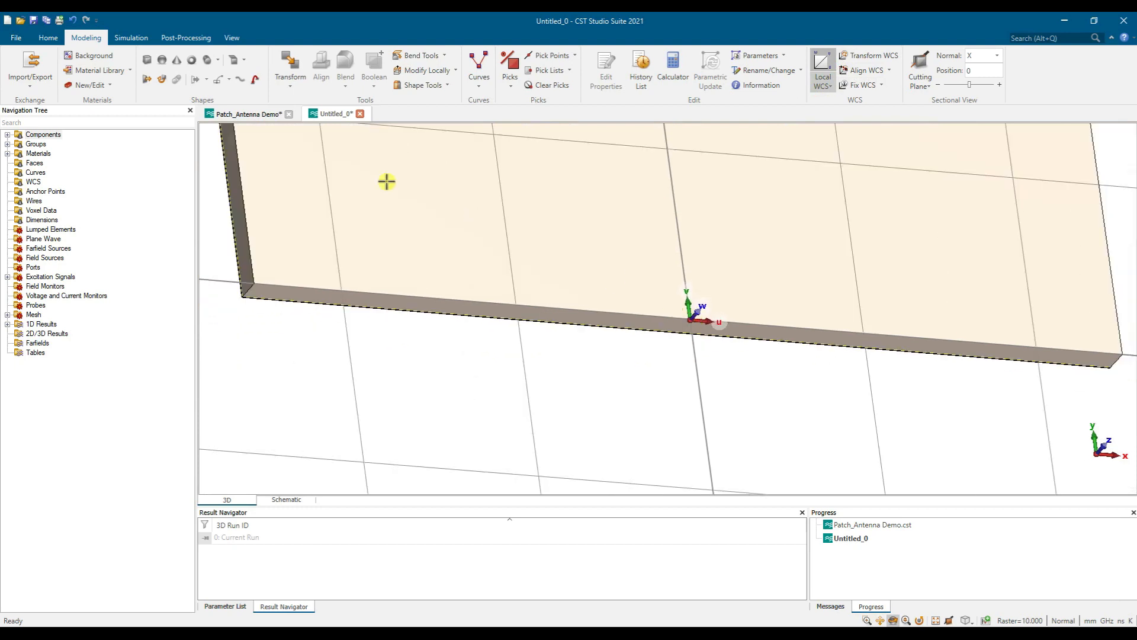
# Start a brick named Feedline spanning -feed_w/2 to Feed_W/2 in U and -Feed_L/2 to feed_L/2 in V.
pyautogui.click(149, 62)
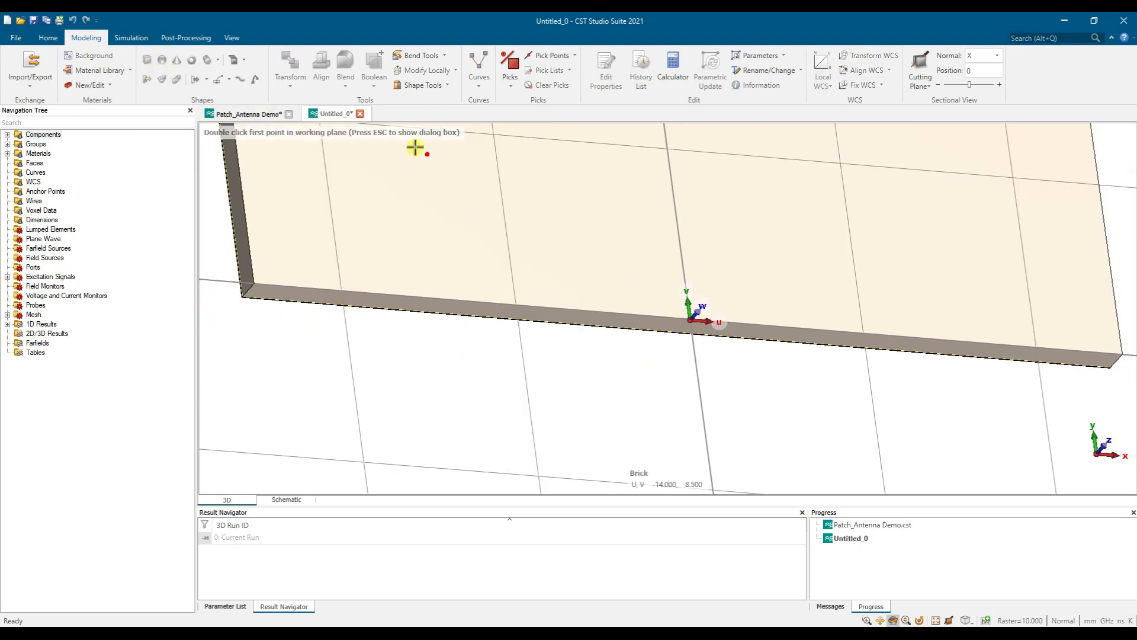
pyautogui.press('Escape')
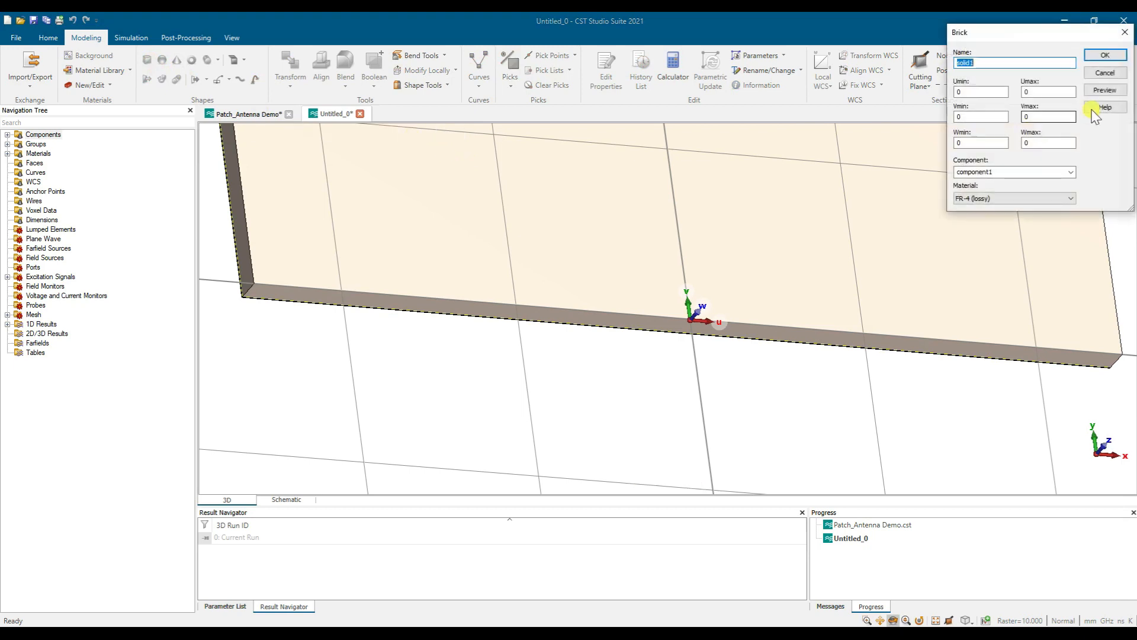
pyautogui.write('Feed_W/2')
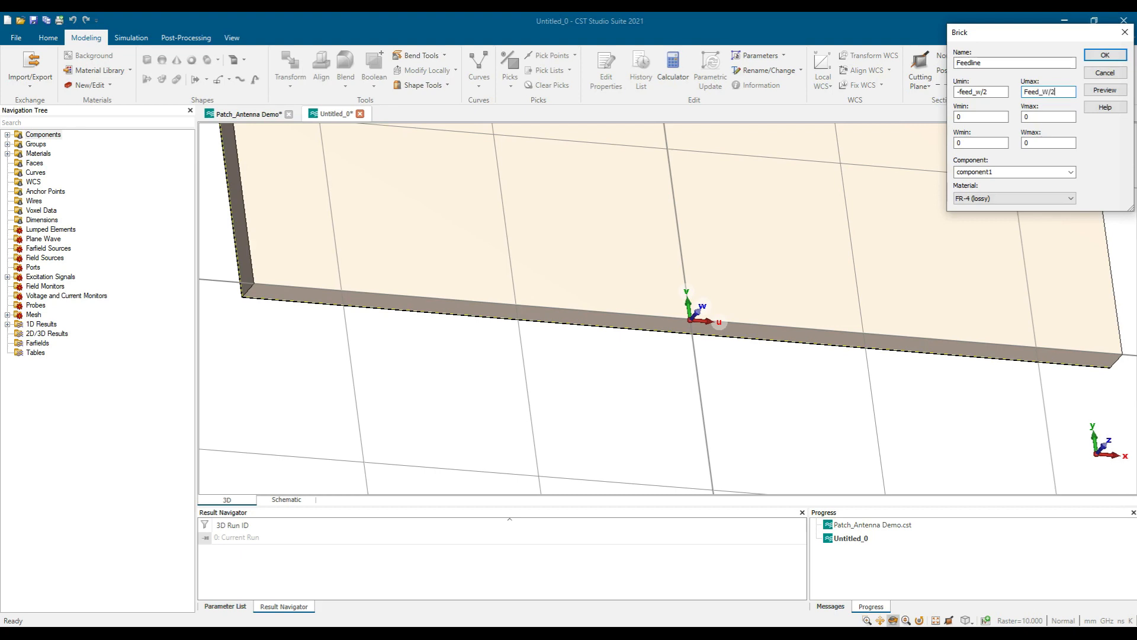
pyautogui.click(963, 117)
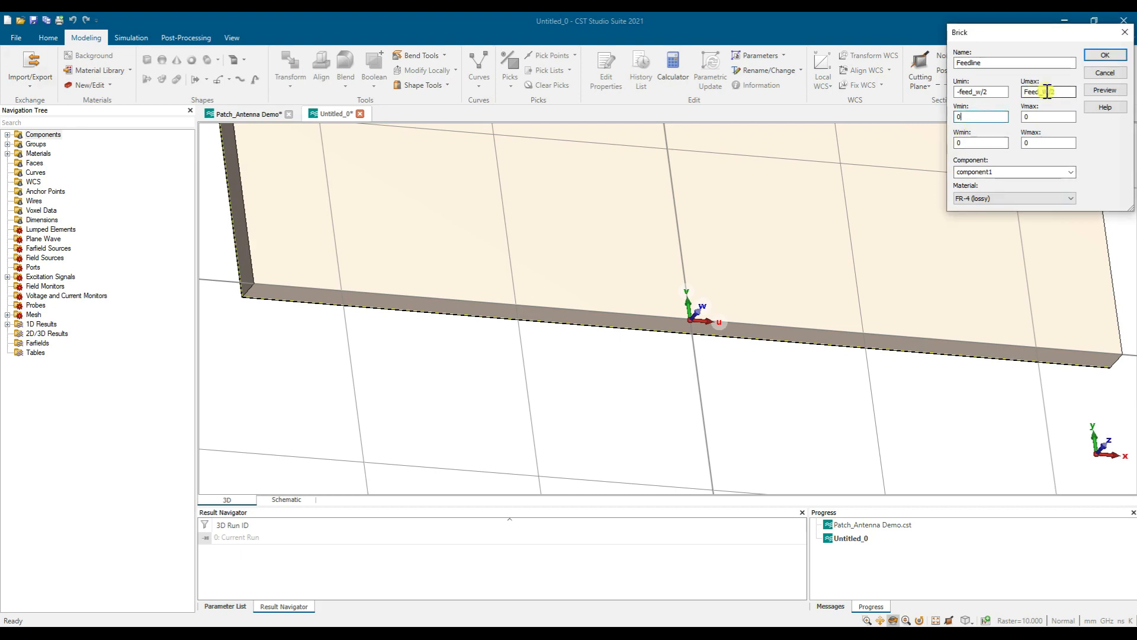
pyautogui.moveTo(975, 115); pyautogui.dragTo(904, 110)
pyautogui.write('-Feed_L/2')
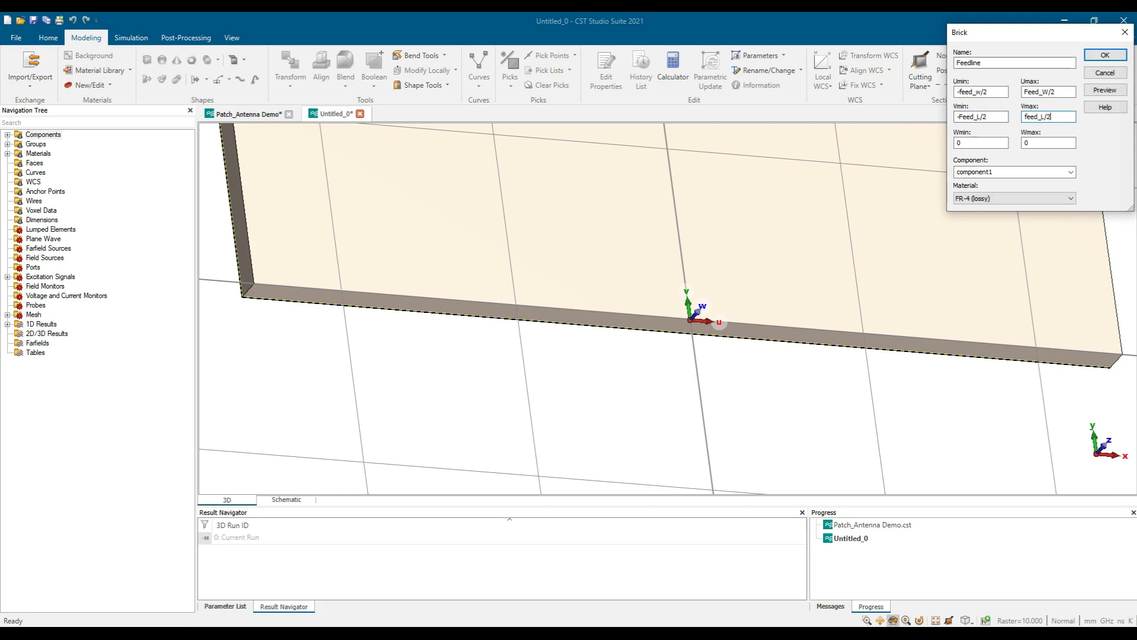
# Set the Feedline brick's Wmax to copper_t with Wmin kept at 0, and preview the brick.
pyautogui.press('Tab')
pyautogui.press('Tab')
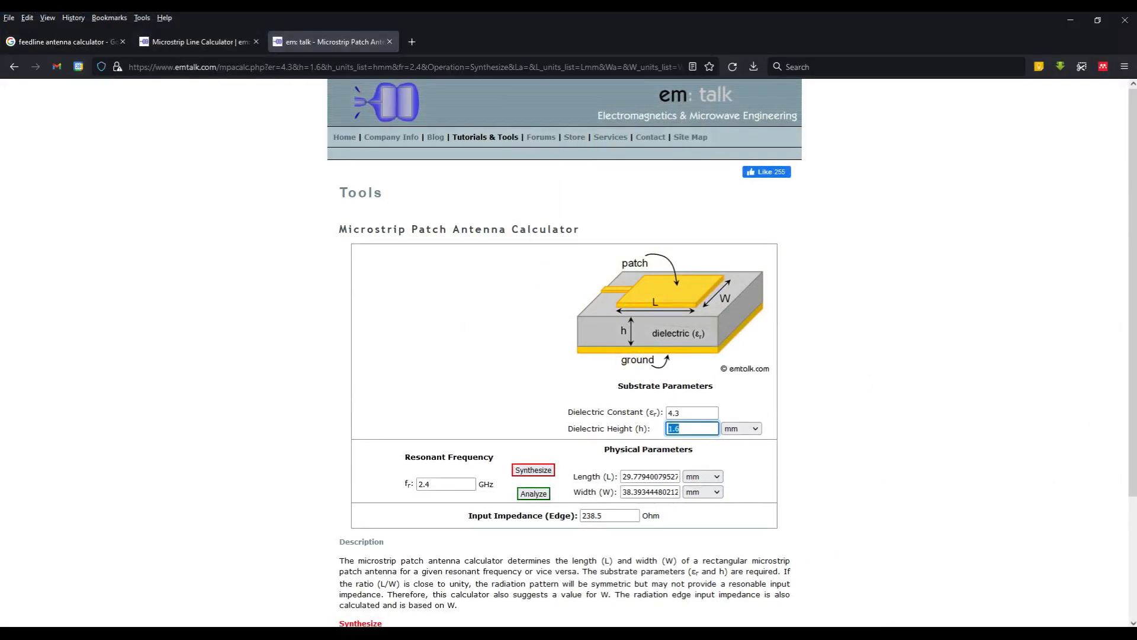
pyautogui.hotkey('alt', 'Tab')
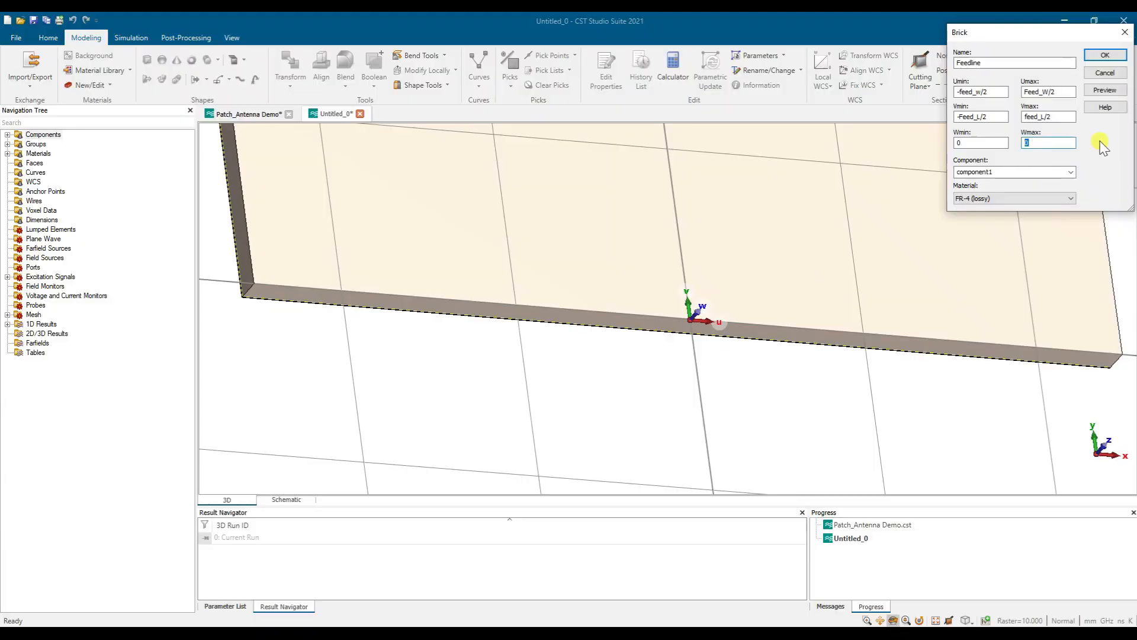
pyautogui.write('copper_t')
pyautogui.click(1105, 89)
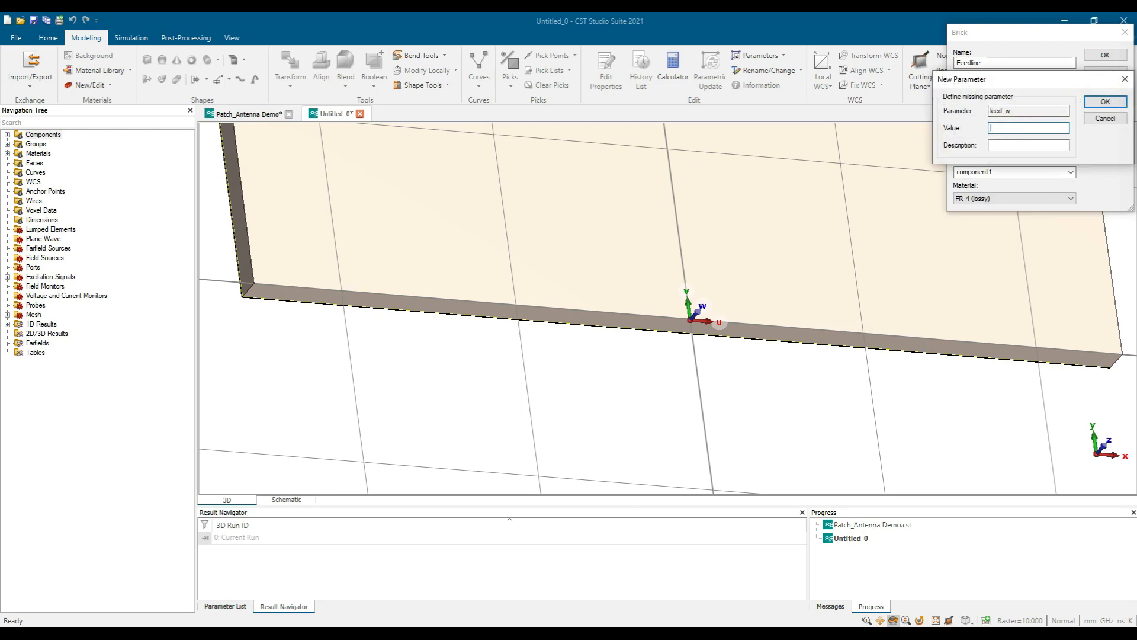
# Look up the line size in the browser's Microstrip Line Calculator, return to CST Studio Suite, and define feed_w from the width and Feed_L as 17.29.
pyautogui.hotkey('alt', 'Tab')
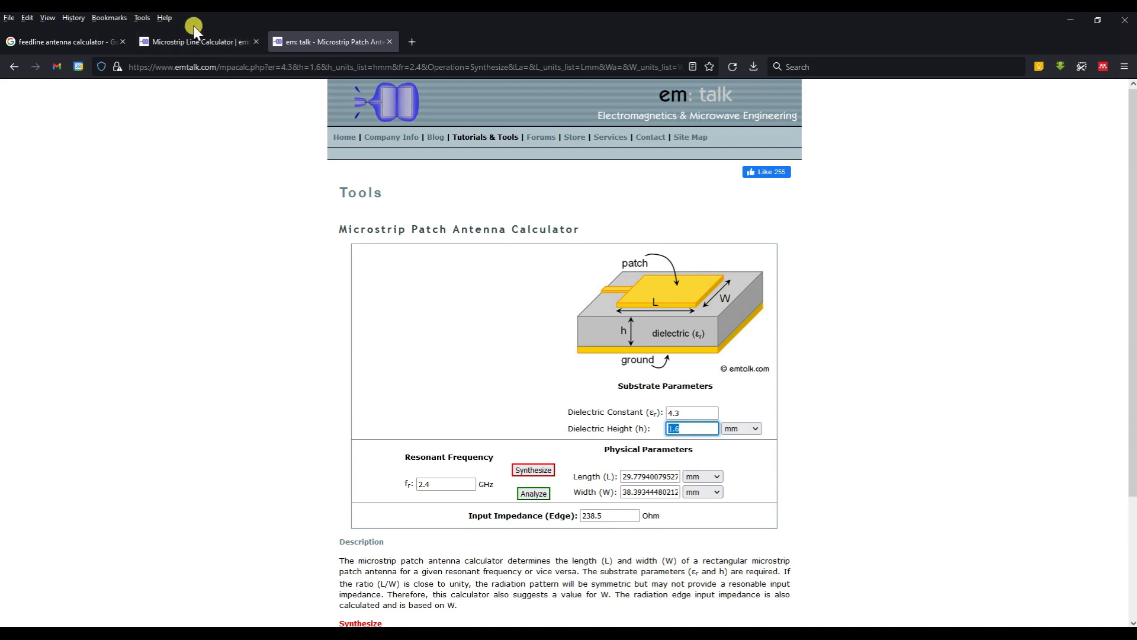
pyautogui.click(197, 41)
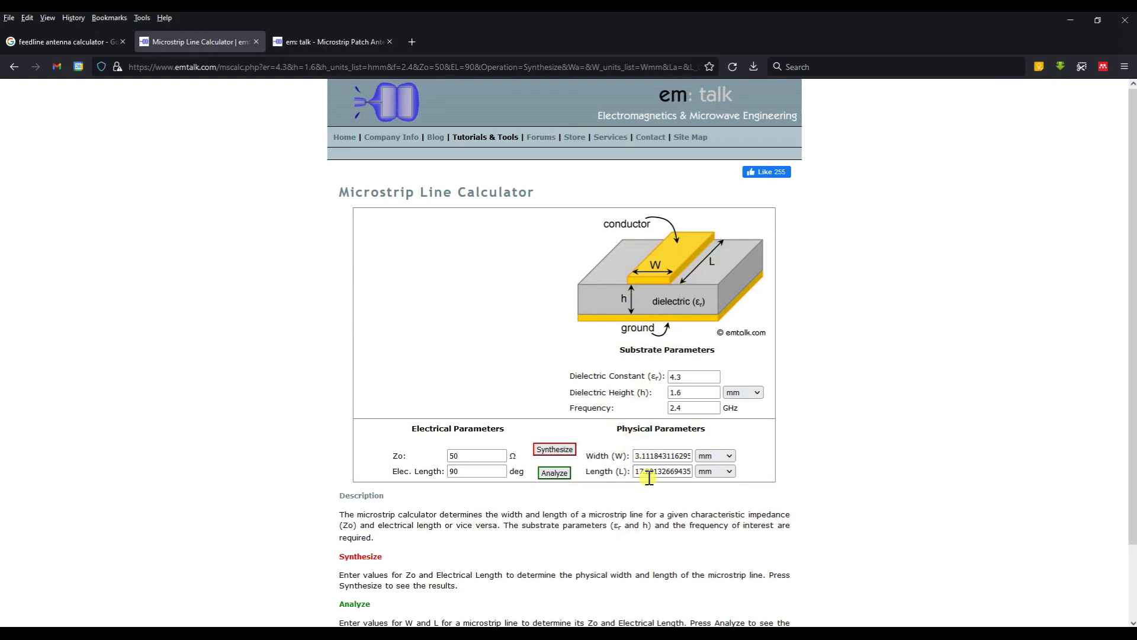
pyautogui.hotkey('alt', 'Tab')
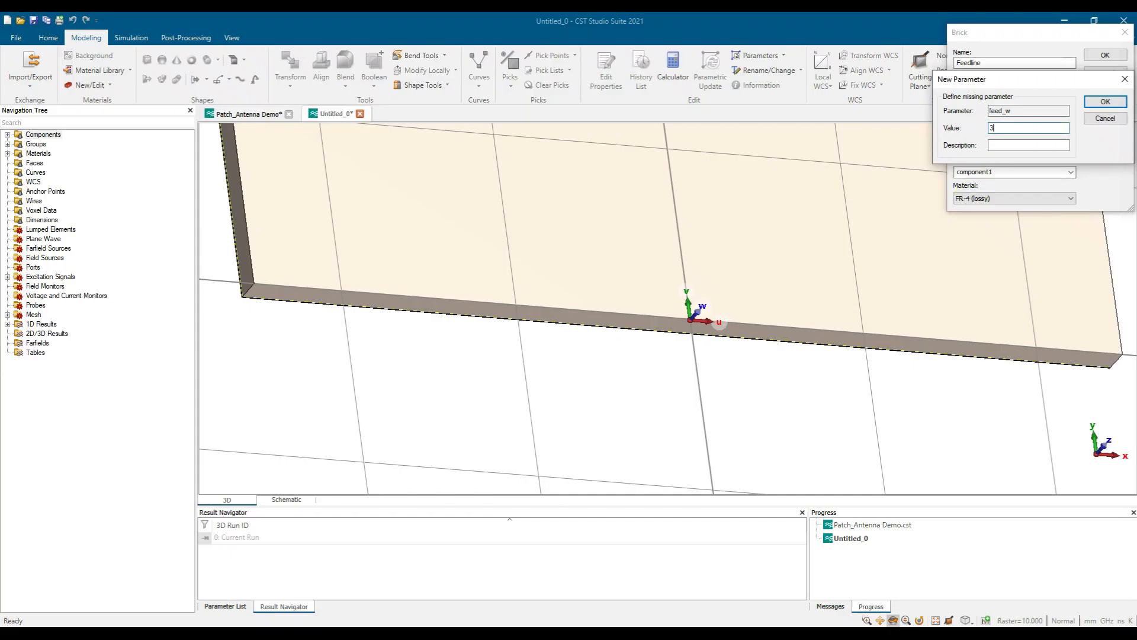
pyautogui.press('Return')
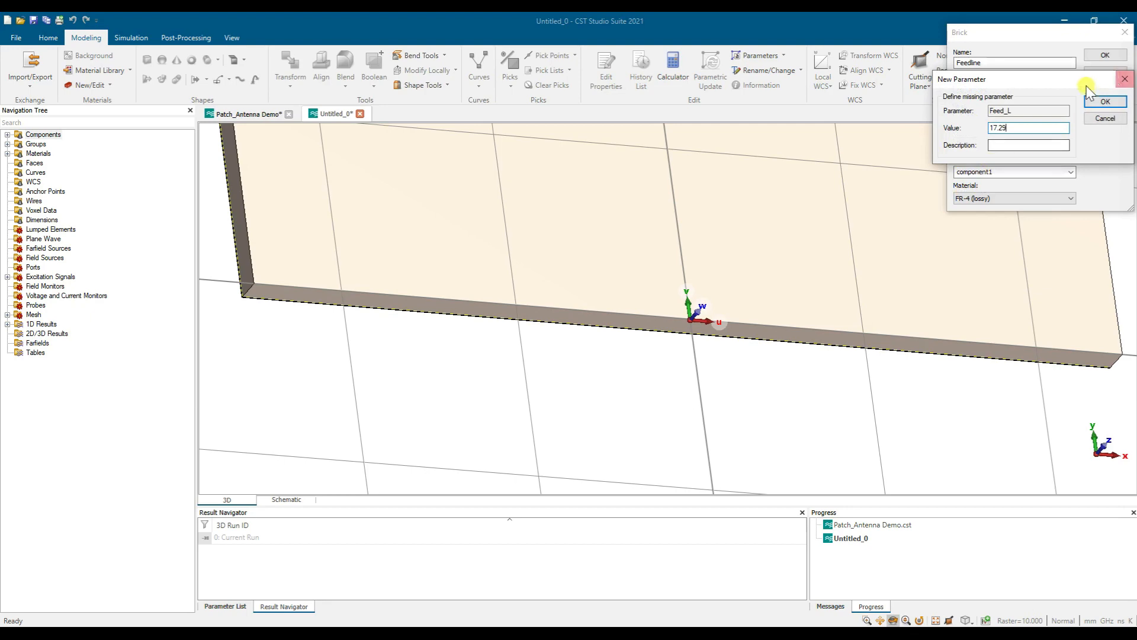
pyautogui.click(1105, 101)
# Check the Feedline preview at the substrate edge, set its Vmin to 0, and preview it again.
pyautogui.moveTo(645, 370); pyautogui.dragTo(732, 314)
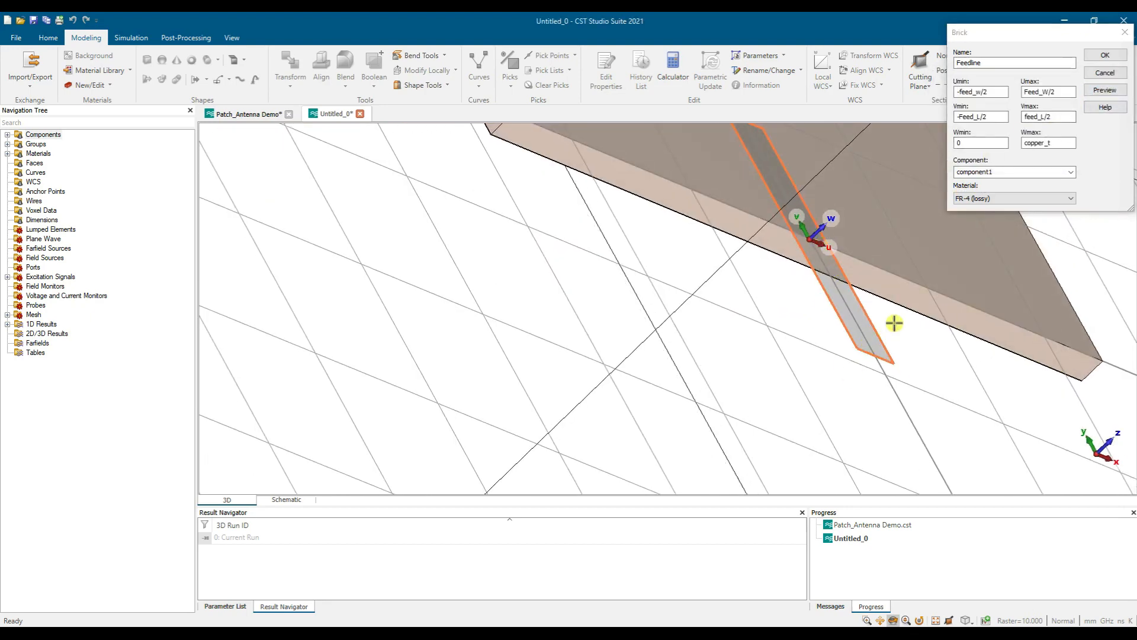
pyautogui.moveTo(894, 323); pyautogui.dragTo(802, 373)
pyautogui.scroll(-2, 736, 314)
pyautogui.moveTo(740, 312); pyautogui.dragTo(723, 336)
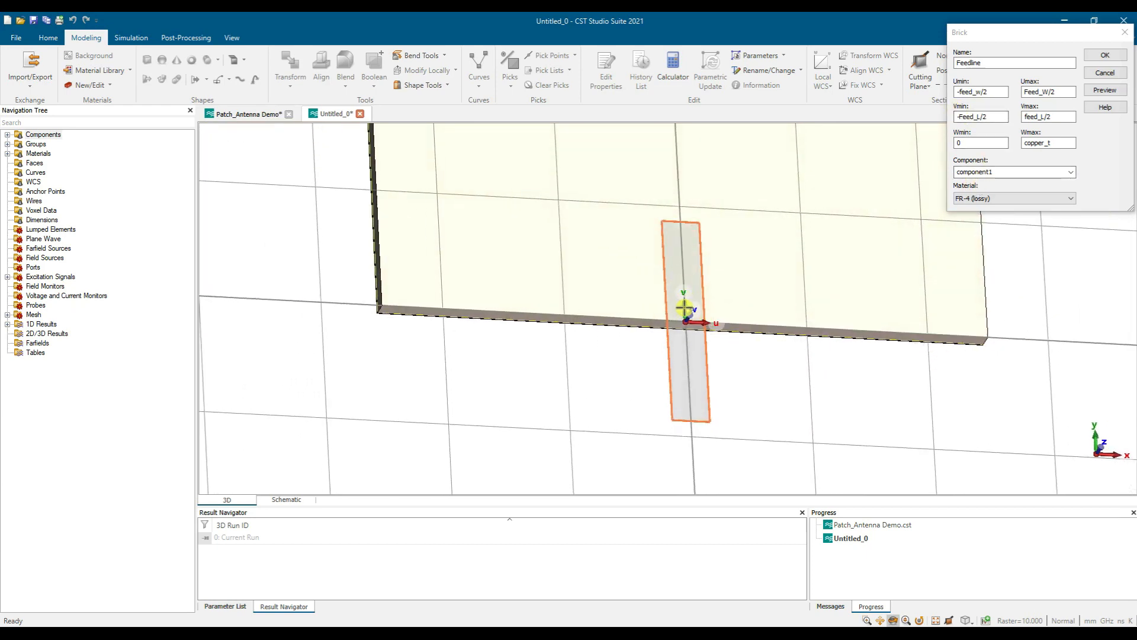
pyautogui.click(984, 117)
pyautogui.write('0')
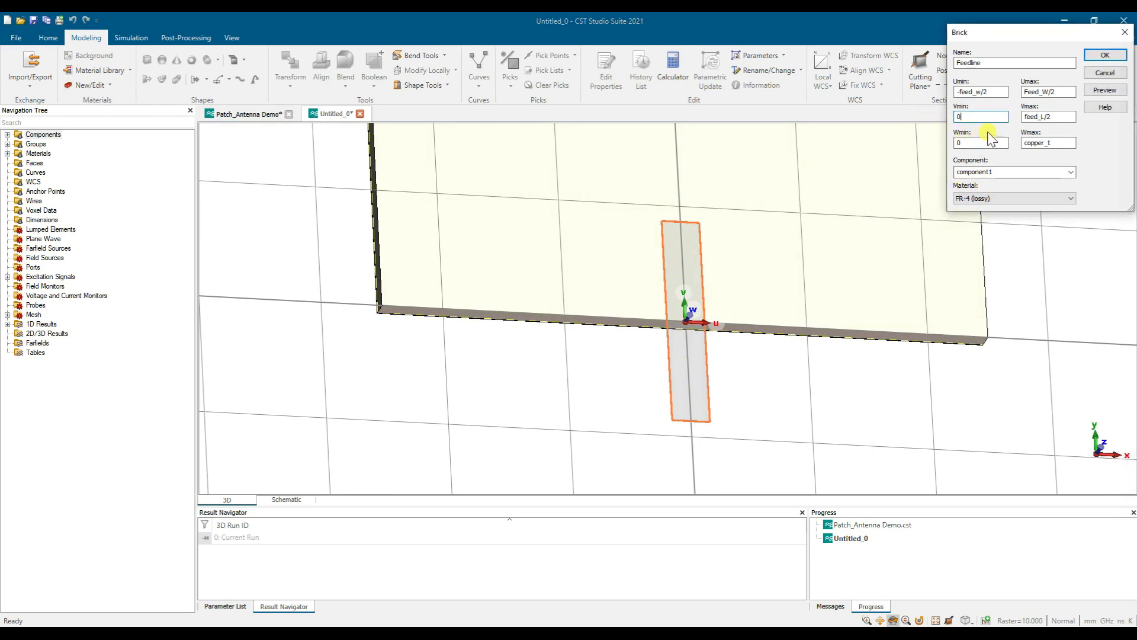
pyautogui.click(1105, 90)
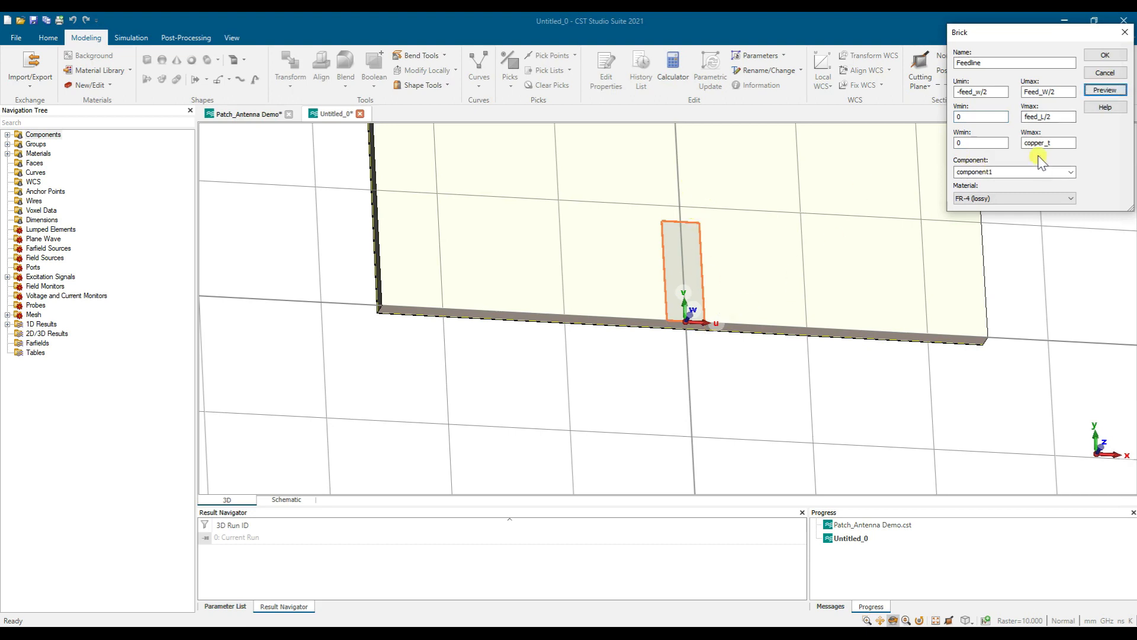
# Set the Feedline's Vmax to feed_L, check the preview against the substrate, and create the brick.
pyautogui.click(1055, 119)
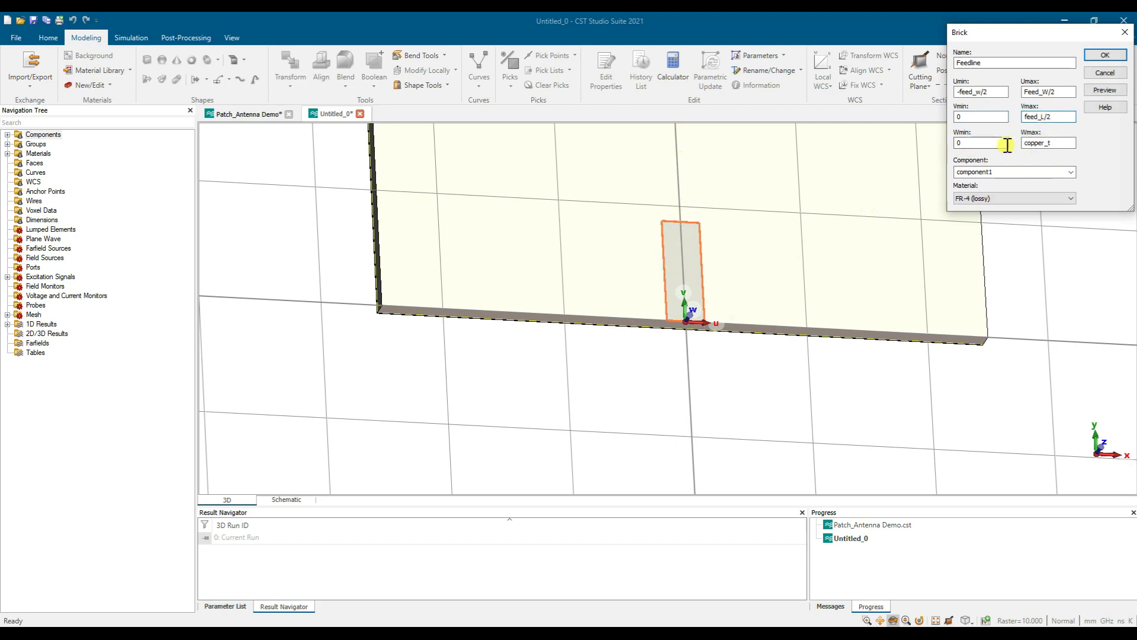
pyautogui.press('BackSpace')
pyautogui.press('BackSpace')
pyautogui.click(1100, 91)
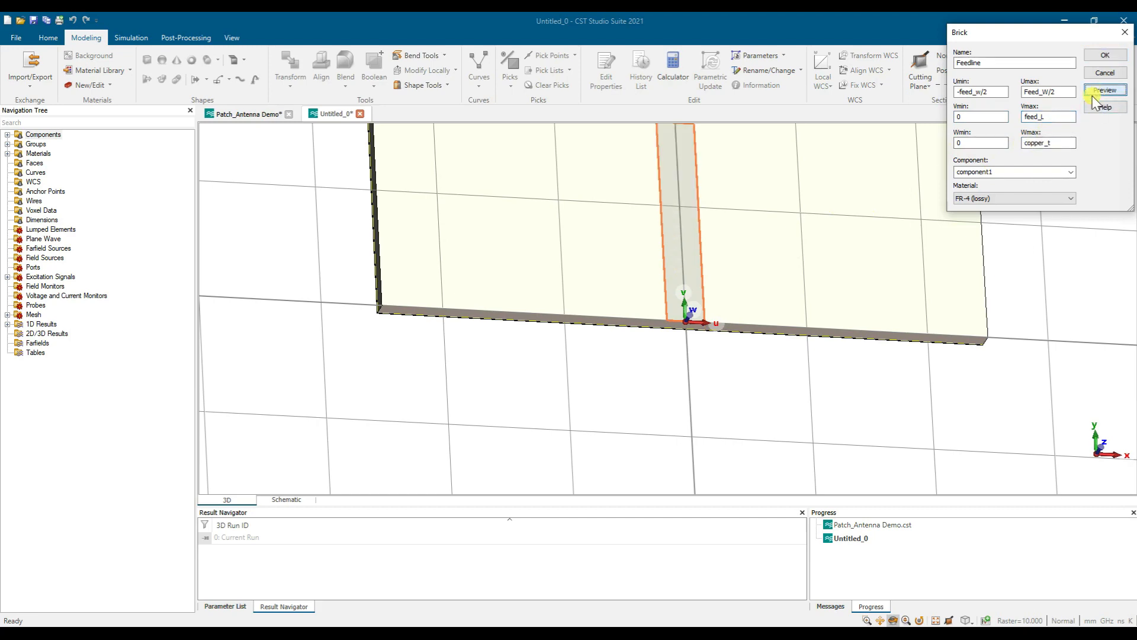
pyautogui.scroll(-6, 762, 239)
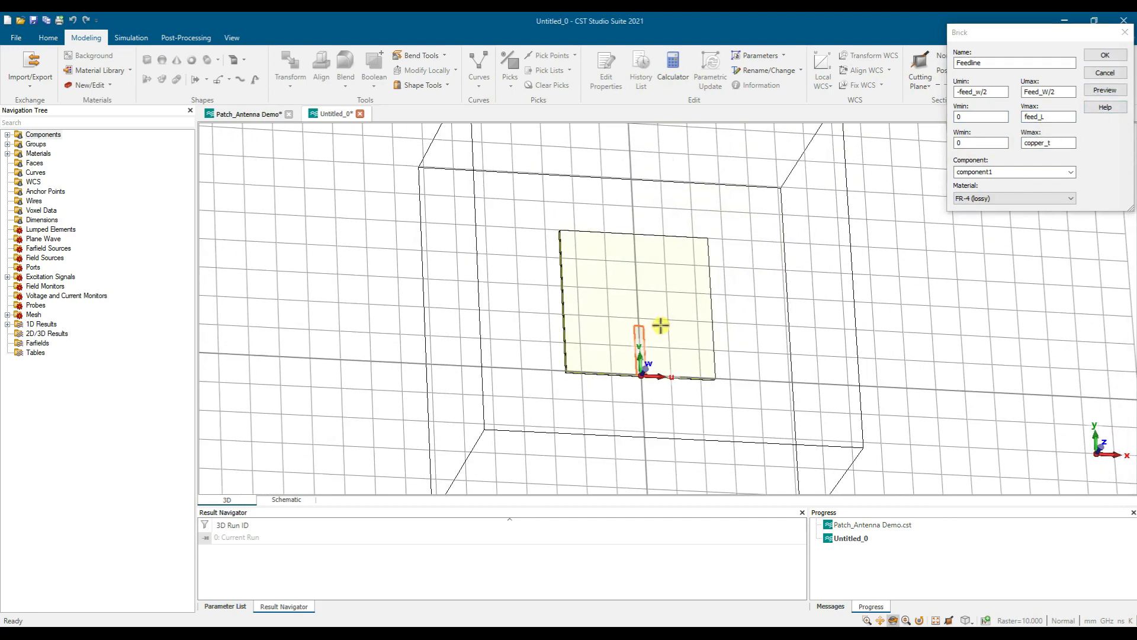
pyautogui.scroll(4, 659, 323)
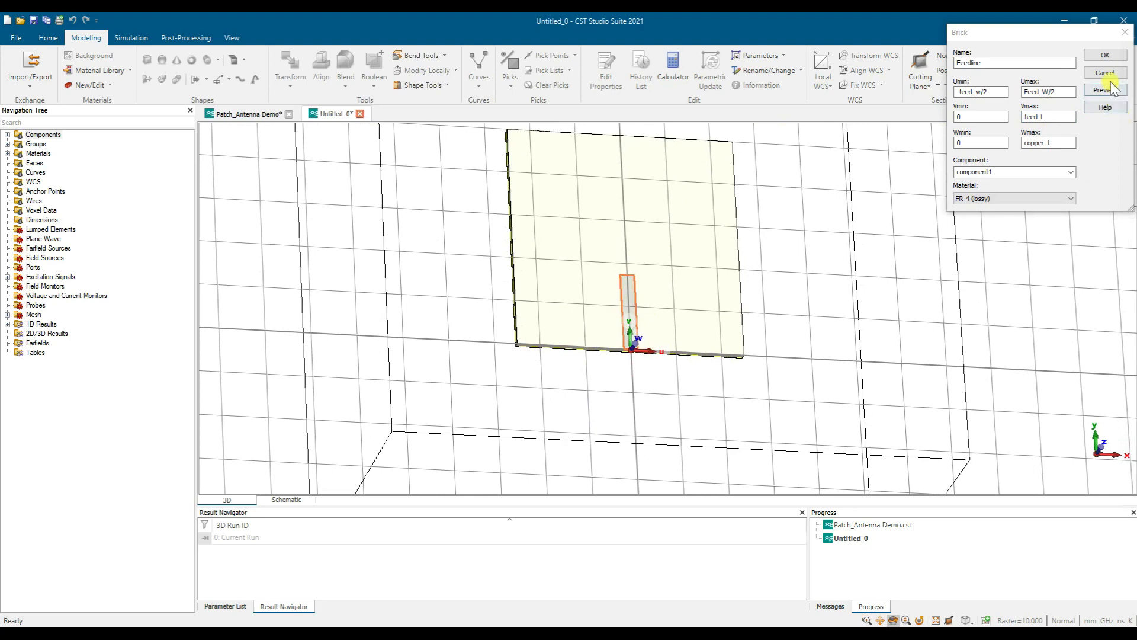
pyautogui.click(1106, 55)
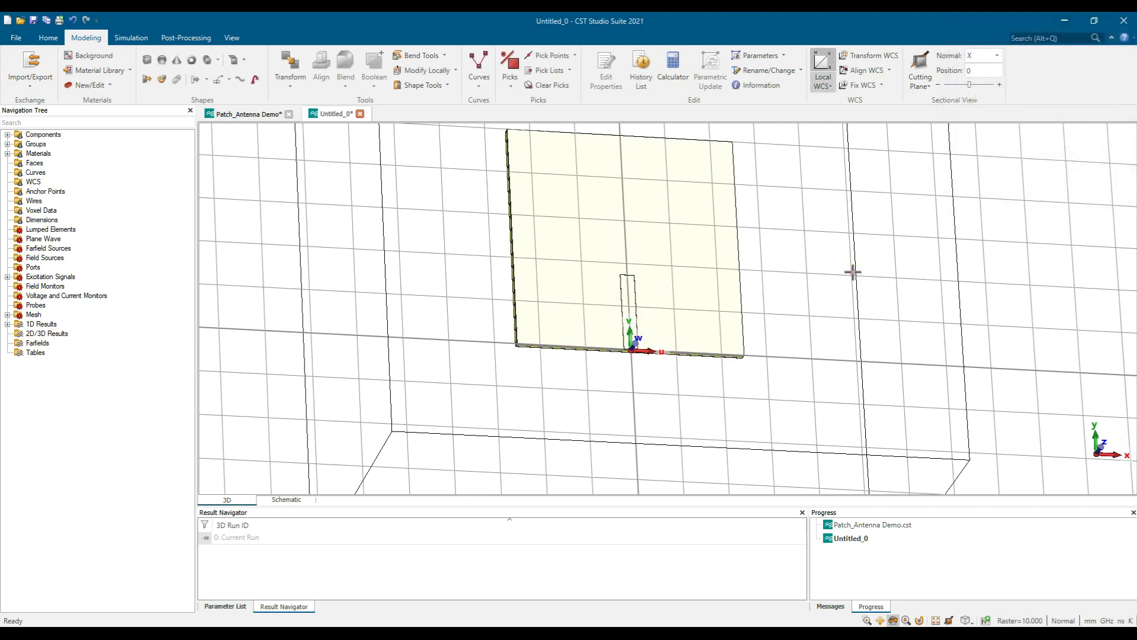
# Assign the Copper (annealed) material to the Feedline component.
pyautogui.scroll(3, 655, 343)
pyautogui.scroll(5, 629, 346)
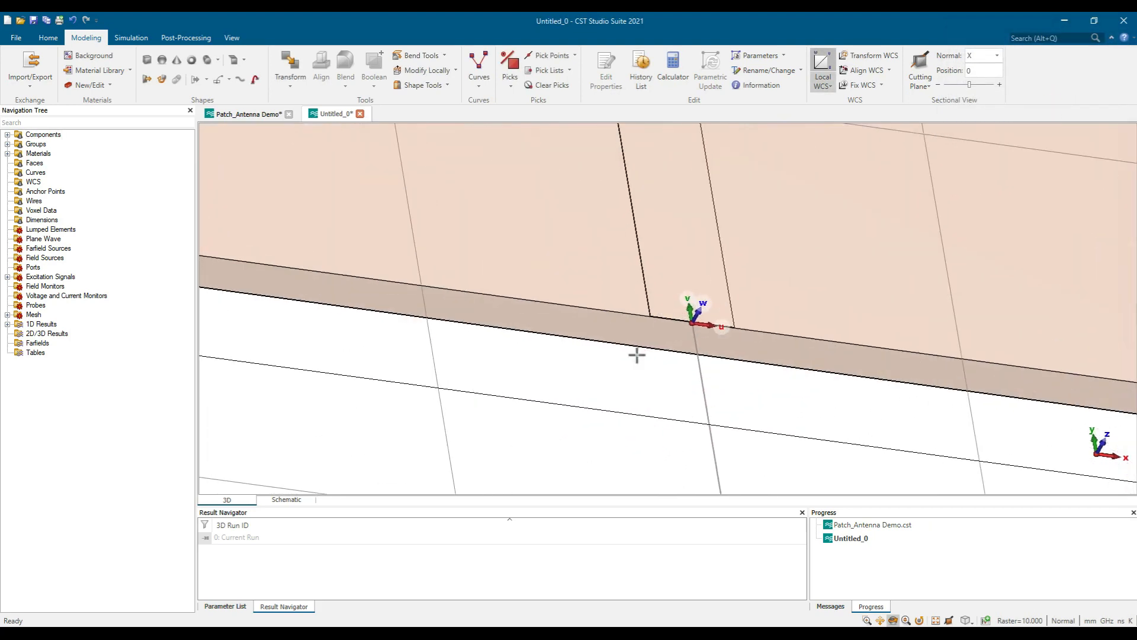
pyautogui.scroll(-4, 621, 304)
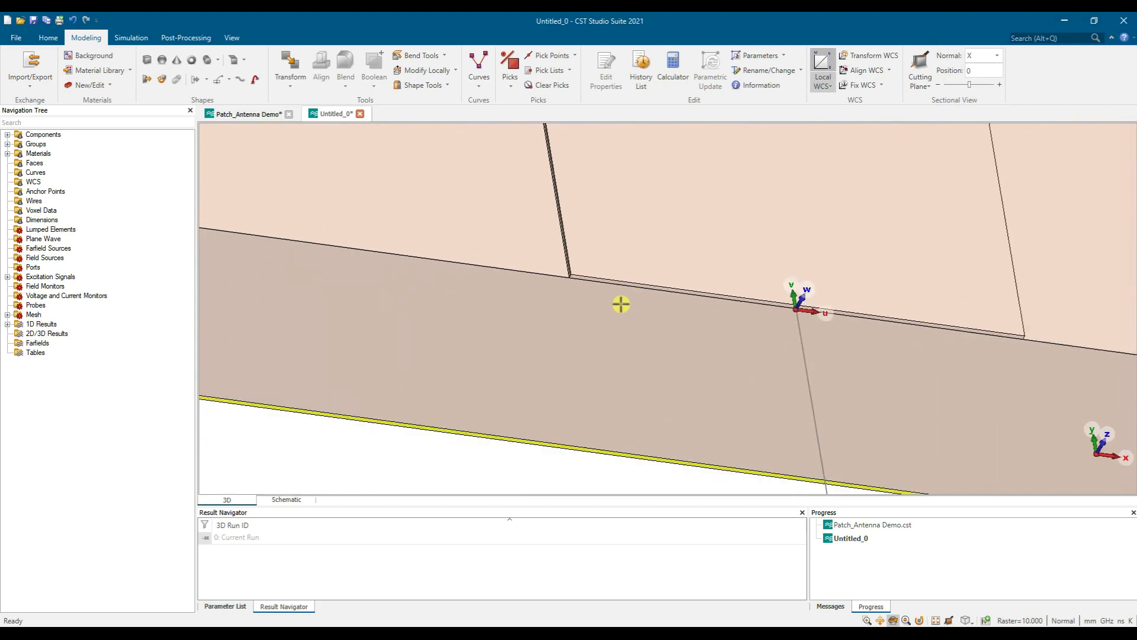
pyautogui.click(626, 261)
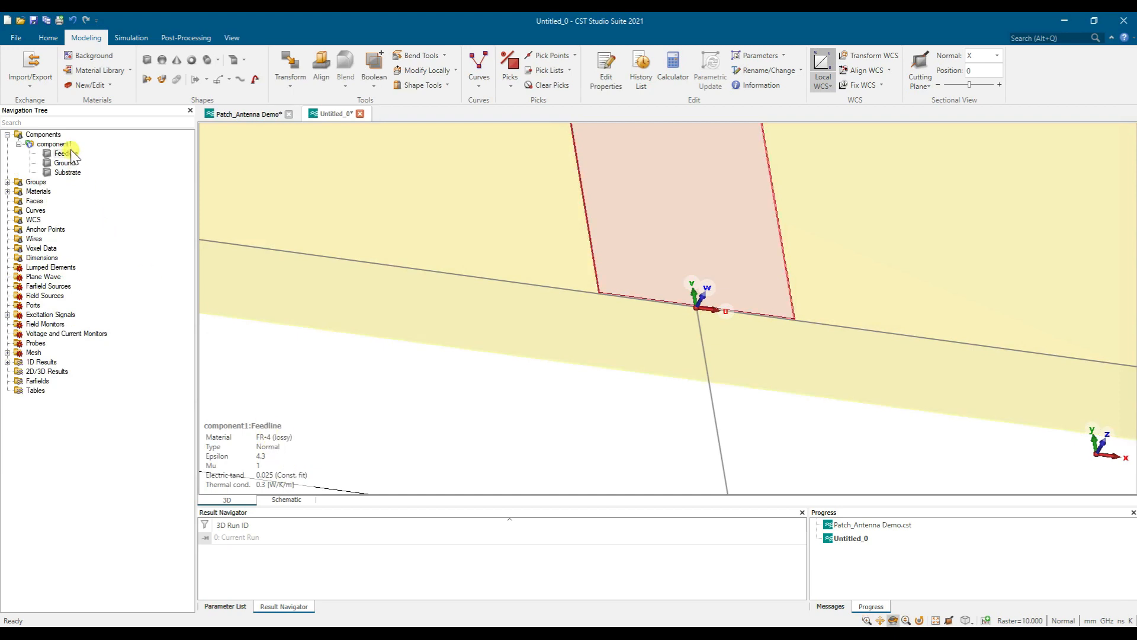
pyautogui.rightClick(69, 154)
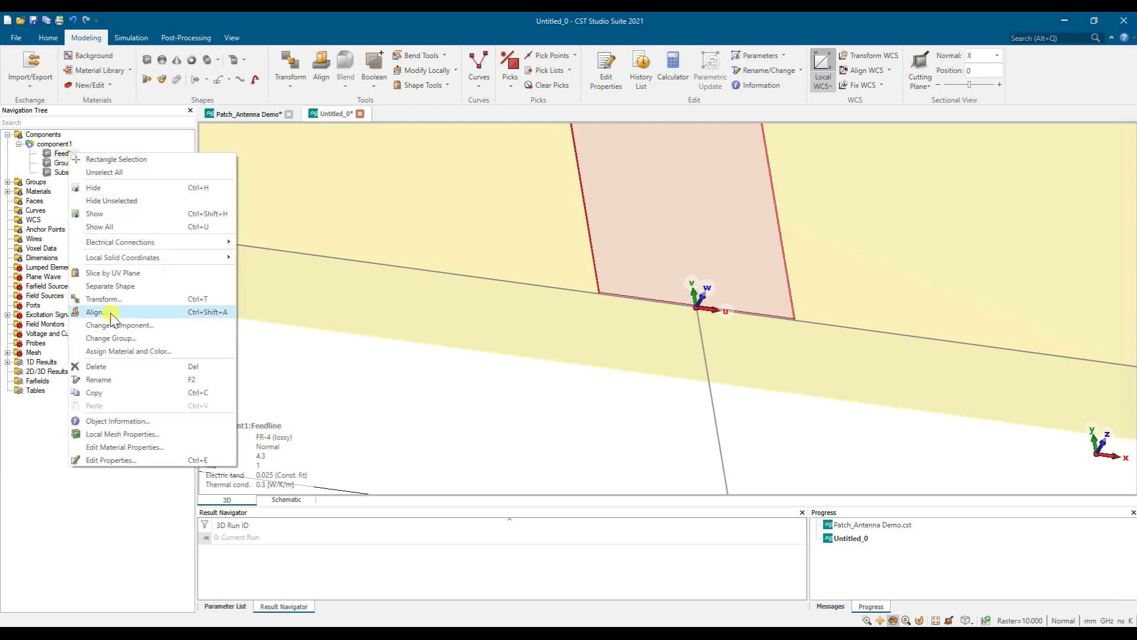
pyautogui.click(128, 352)
pyautogui.click(524, 334)
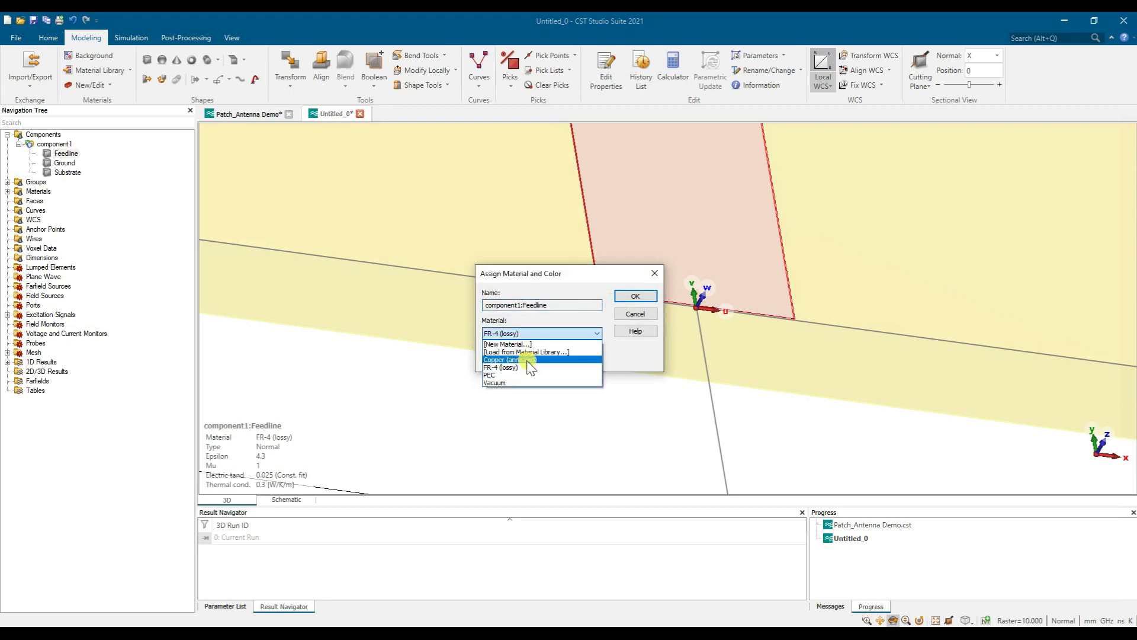
pyautogui.click(527, 360)
pyautogui.click(635, 297)
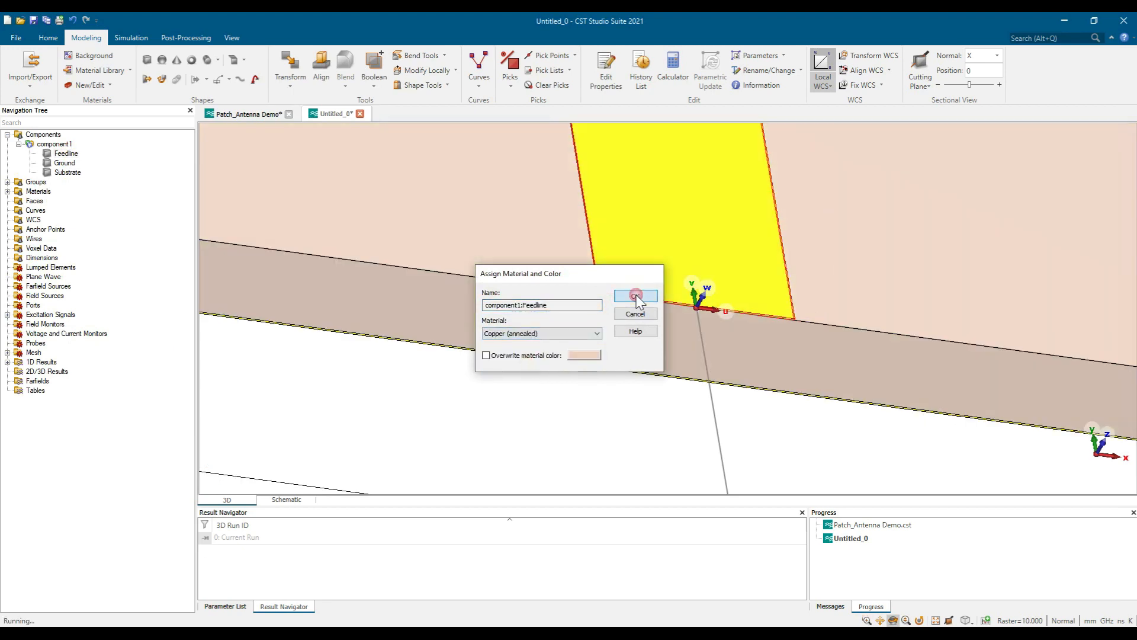
# Examine the copper feedline's thickness and position on the substrate from several angles.
pyautogui.scroll(-5, 632, 414)
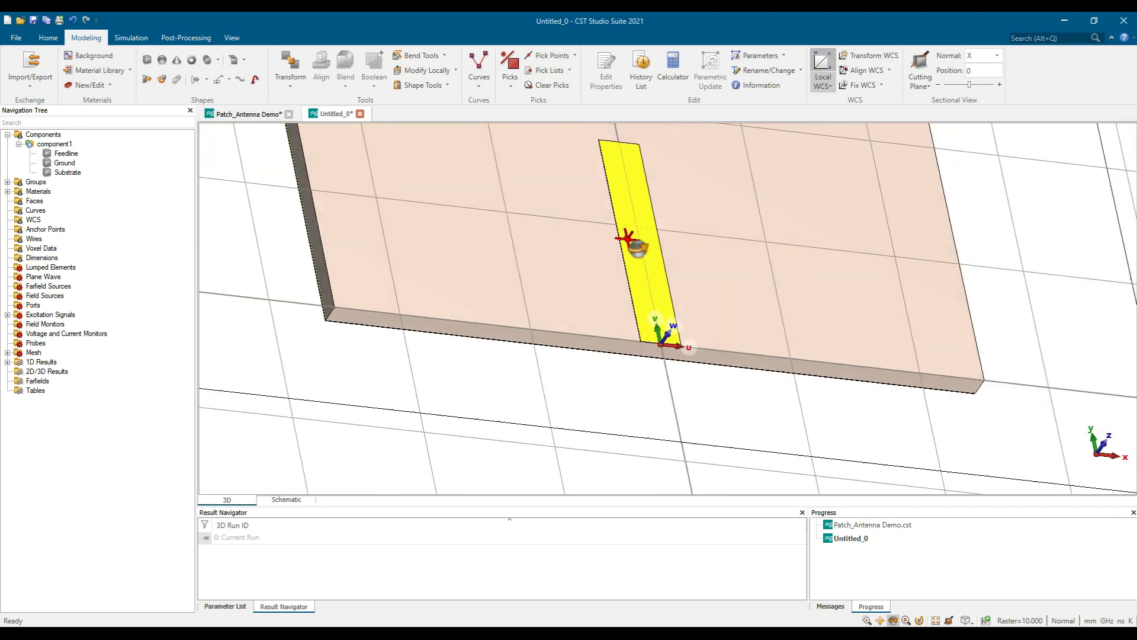
pyautogui.scroll(5, 665, 330)
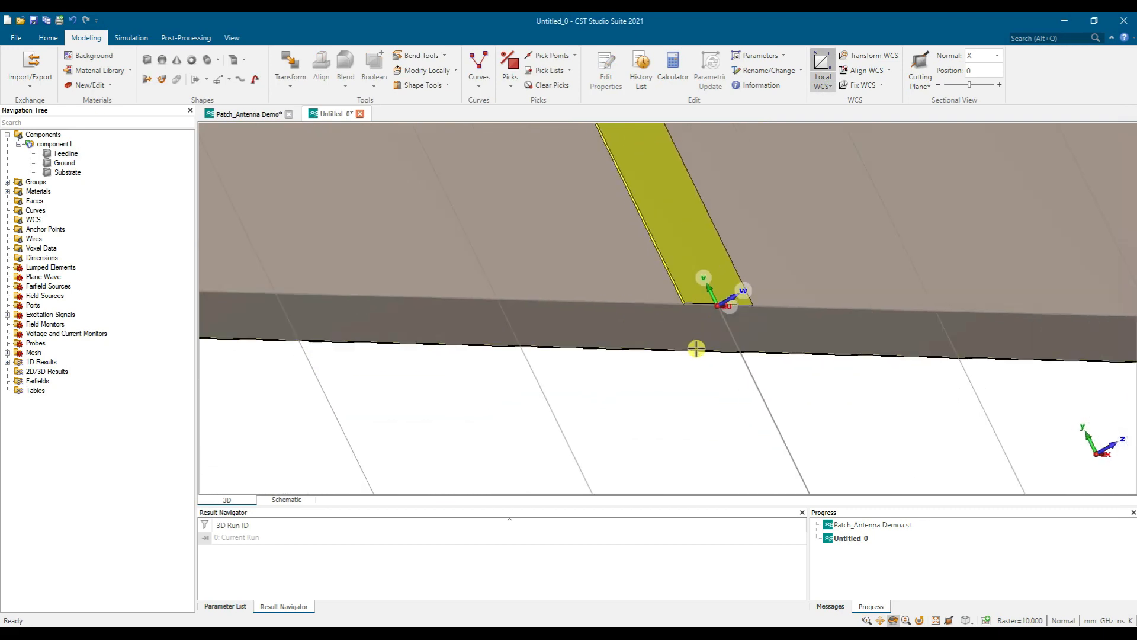
pyautogui.moveTo(688, 302); pyautogui.dragTo(655, 265)
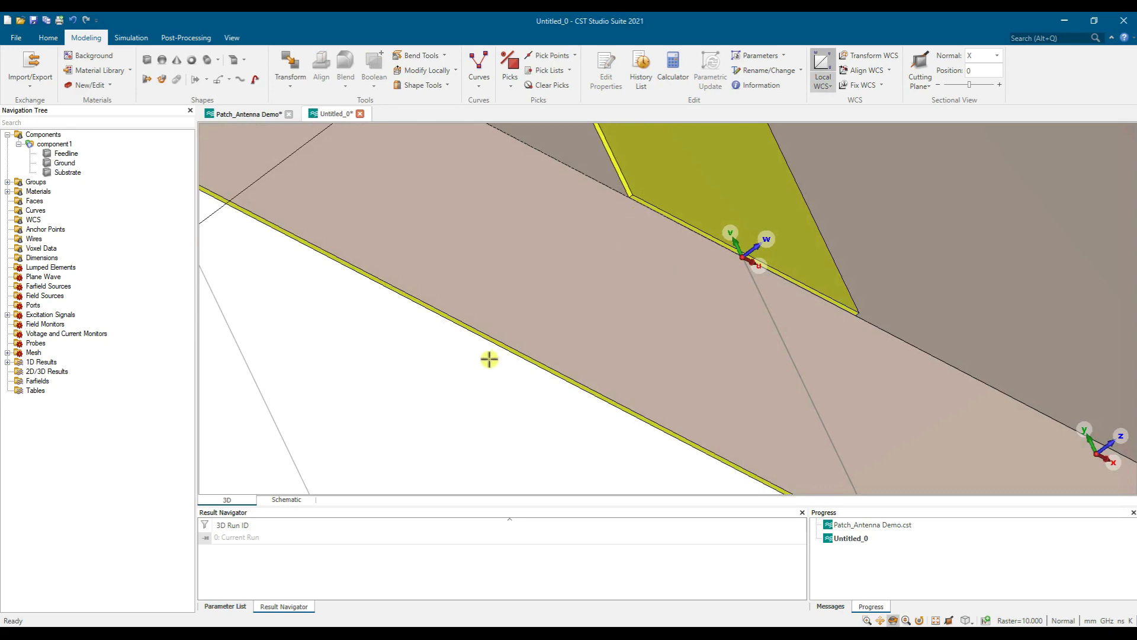
pyautogui.scroll(2, 497, 353)
pyautogui.scroll(-6, 739, 253)
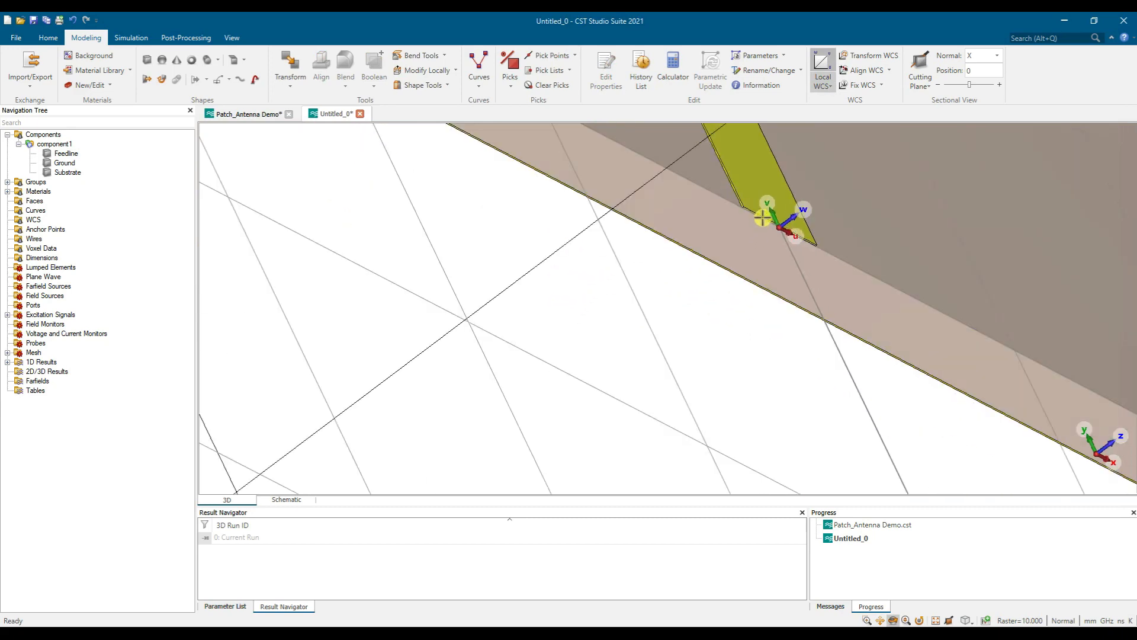
pyautogui.moveTo(647, 324); pyautogui.dragTo(560, 370)
pyautogui.scroll(-3, 635, 306)
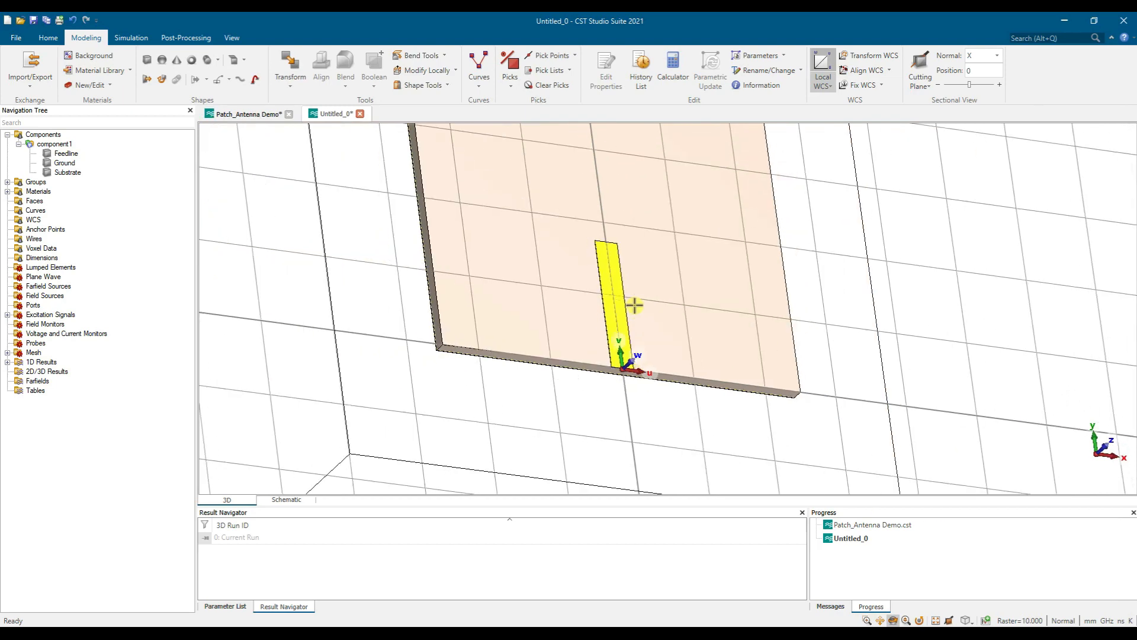
pyautogui.moveTo(630, 259); pyautogui.dragTo(571, 311)
# Pick the midpoint of the feedline's inner end edge and align the local WCS with it.
pyautogui.scroll(4, 599, 237)
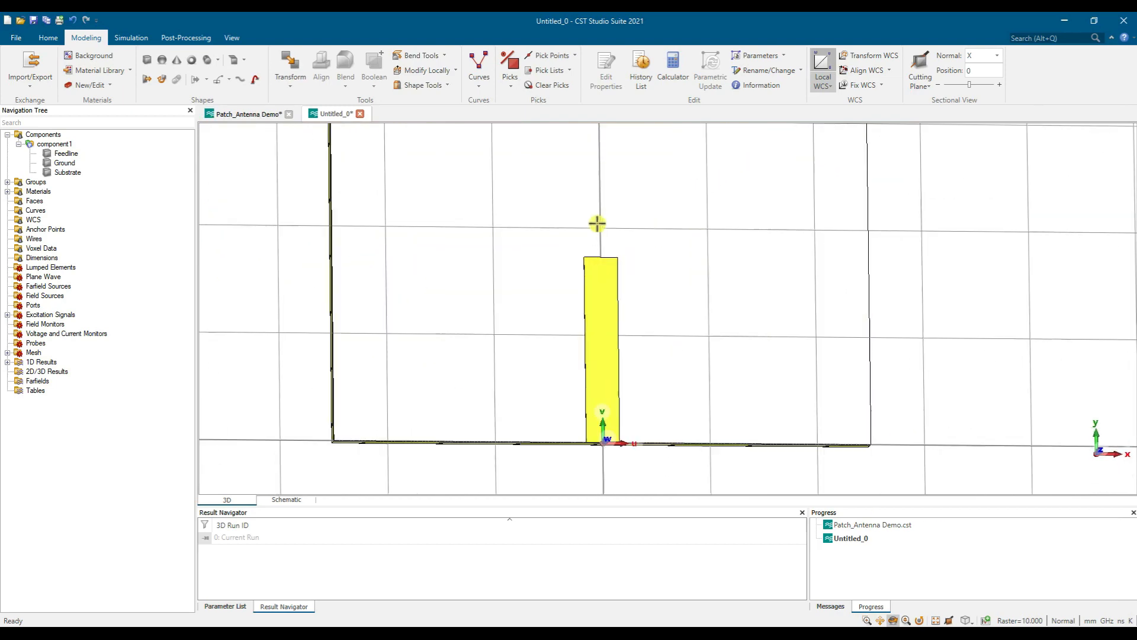
pyautogui.click(571, 59)
pyautogui.click(576, 84)
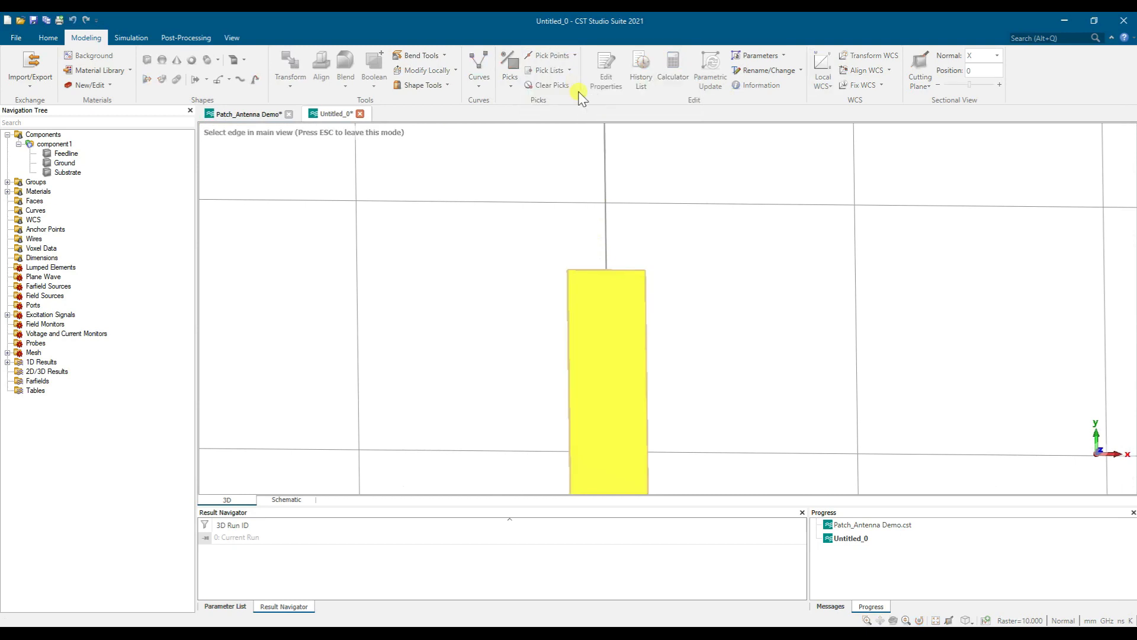
pyautogui.click(612, 270)
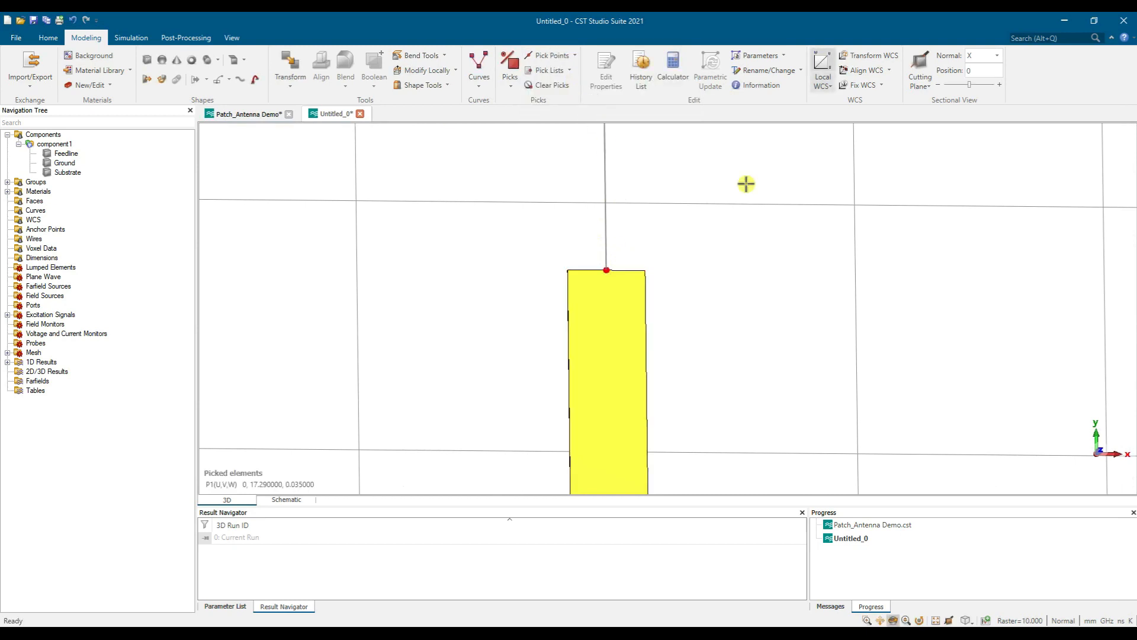
pyautogui.click(845, 69)
pyautogui.moveTo(699, 308); pyautogui.dragTo(782, 311)
pyautogui.scroll(5, 584, 270)
pyautogui.moveTo(561, 269); pyautogui.dragTo(572, 323)
pyautogui.scroll(-4, 573, 323)
pyautogui.scroll(5, 568, 224)
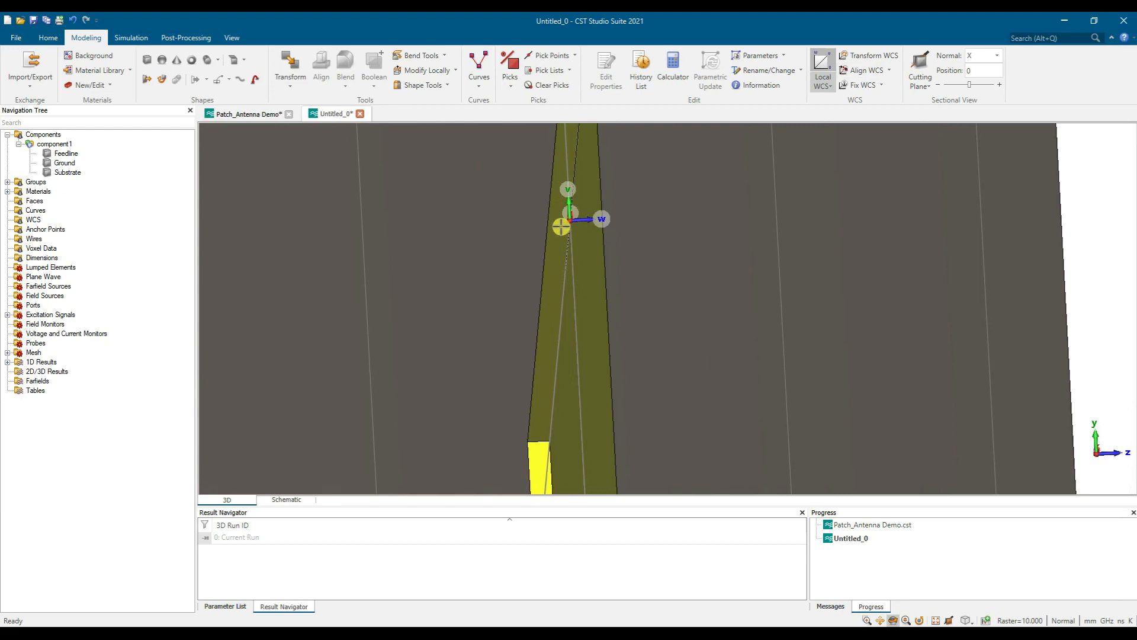
pyautogui.moveTo(566, 237); pyautogui.dragTo(489, 320)
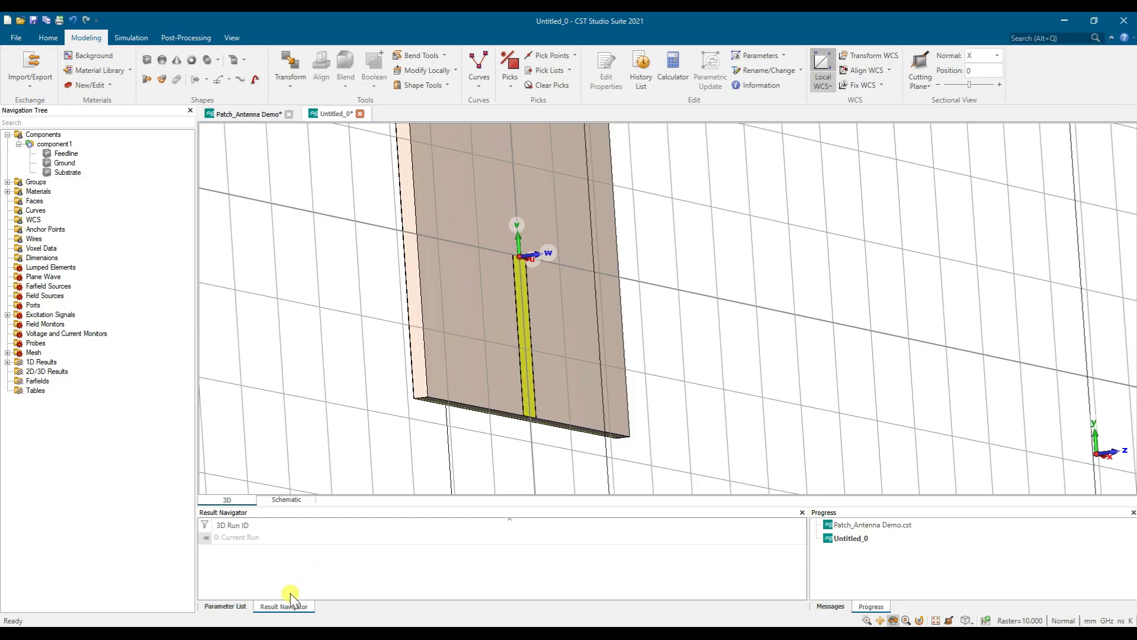
# Start a brick named Patch with Umin -Patch_W/2, Umax Patch_@/2, Vmin -Patch_L/2 and Vmax Patch_L/2.
pyautogui.hotkey('alt', 'Tab')
pyautogui.click(353, 41)
pyautogui.click(147, 59)
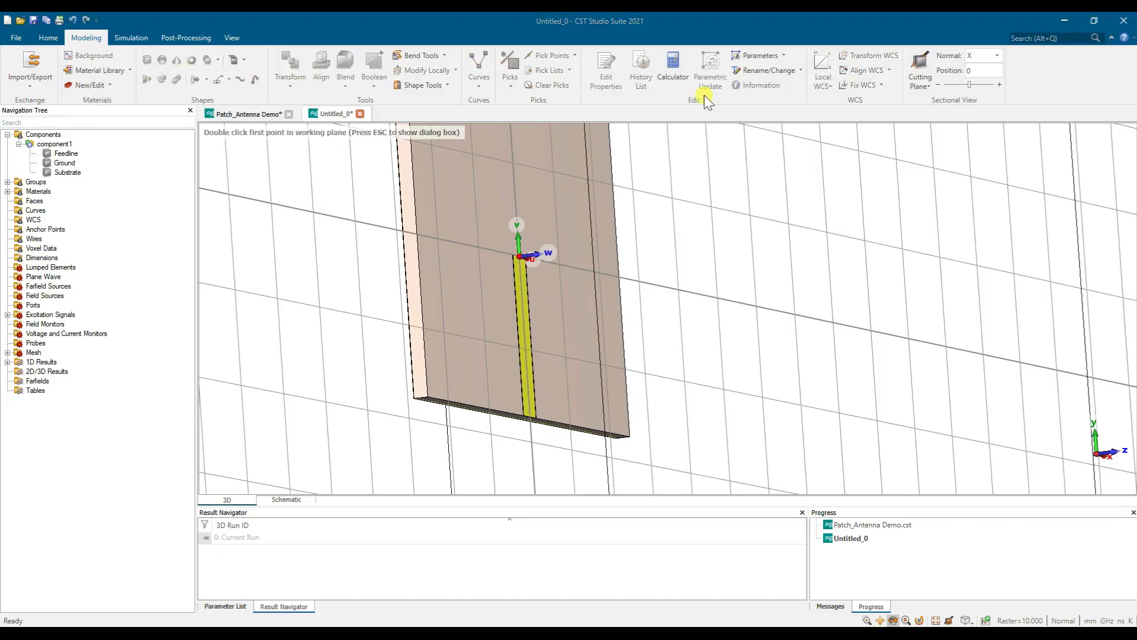
pyautogui.press('Escape')
pyautogui.write('Patch_@/2')
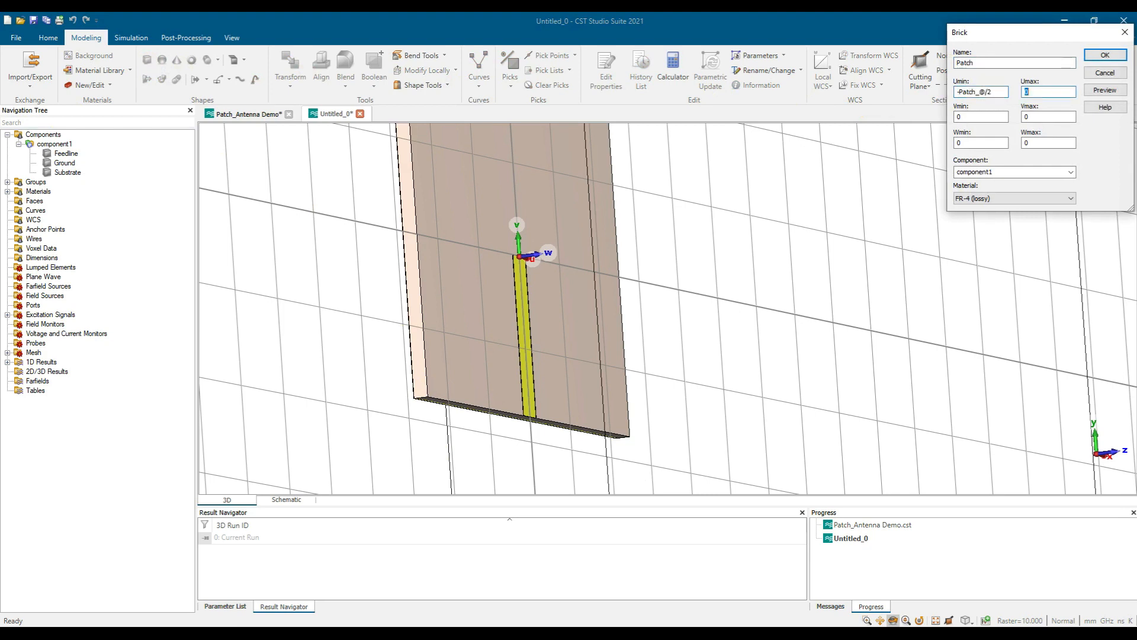
pyautogui.click(986, 91)
pyautogui.write('Patch_L/2')
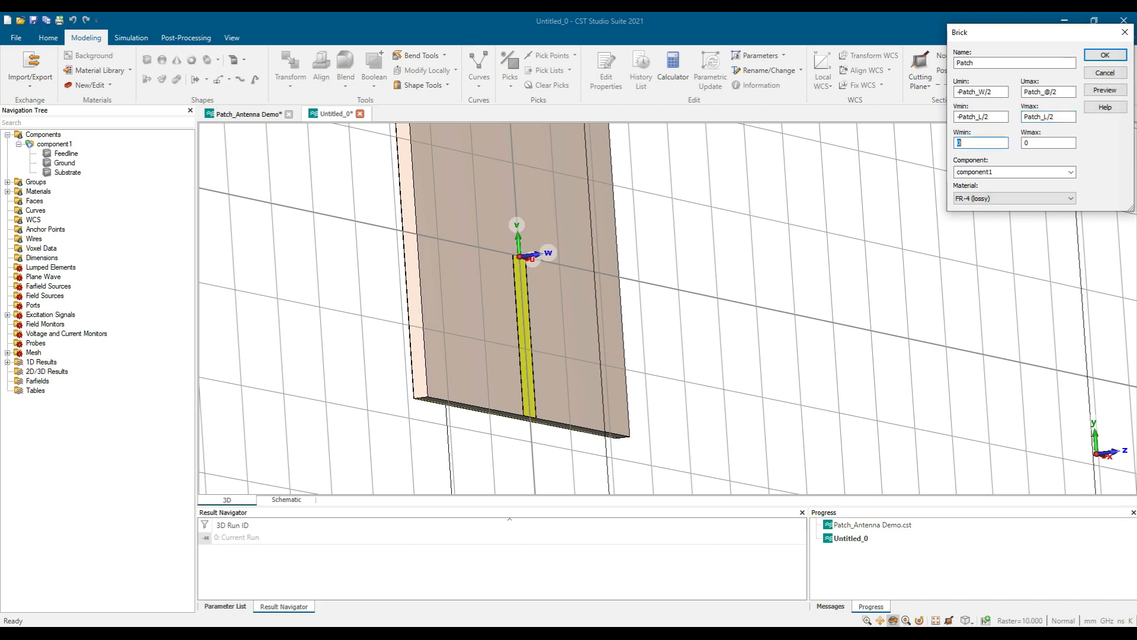
# Check the WCS direction at the feedline's end and set the Patch brick's Wmin to -copper_t.
pyautogui.moveTo(468, 231)
pyautogui.mouseDown()
pyautogui.moveTo(535, 253)
pyautogui.moveTo(432, 254)
pyautogui.moveTo(472, 212)
pyautogui.moveTo(467, 178)
pyautogui.mouseUp()
pyautogui.scroll(4, 487, 247)
pyautogui.scroll(5, 465, 234)
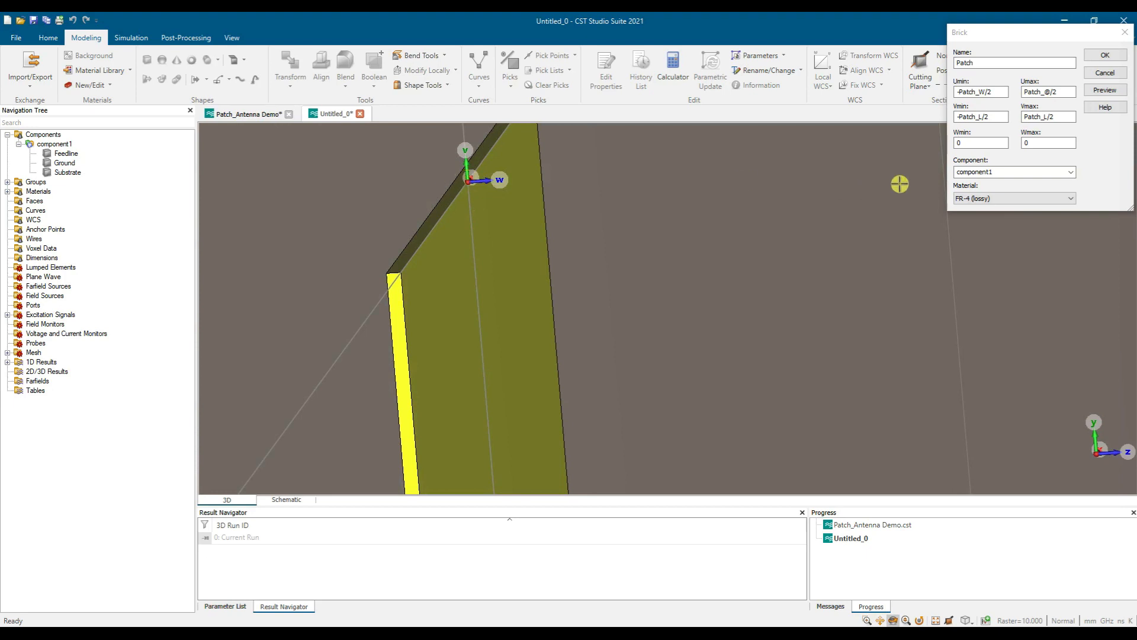
pyautogui.doubleClick(978, 143)
pyautogui.write('-')
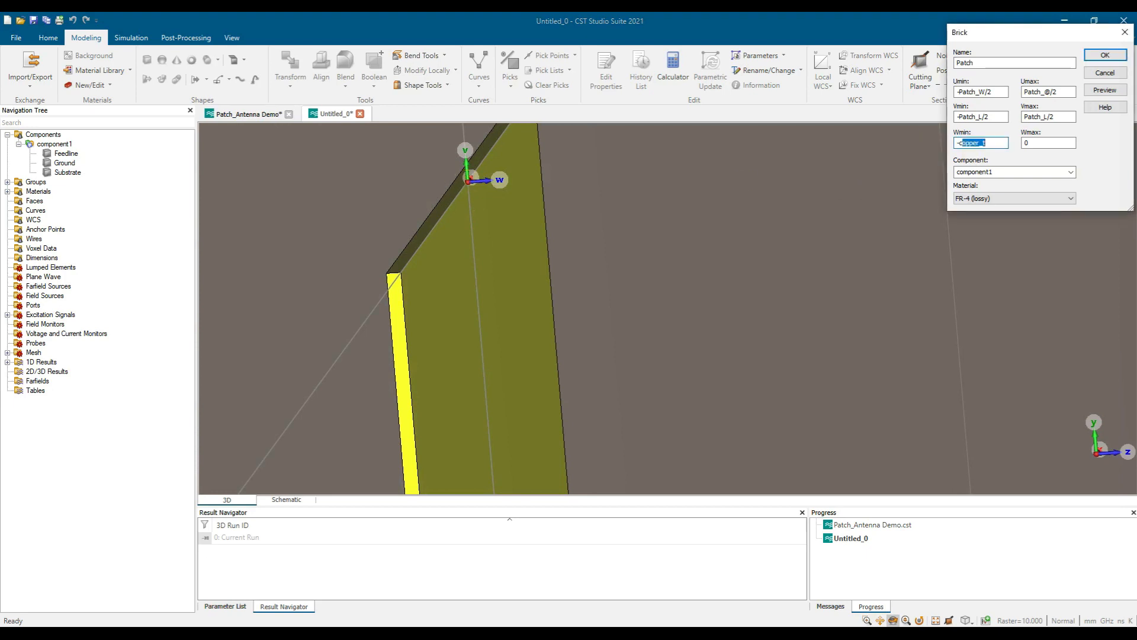
pyautogui.write('c')
# Preview the Patch brick and define the missing parameter Patch_W as 38.39.
pyautogui.click(1103, 91)
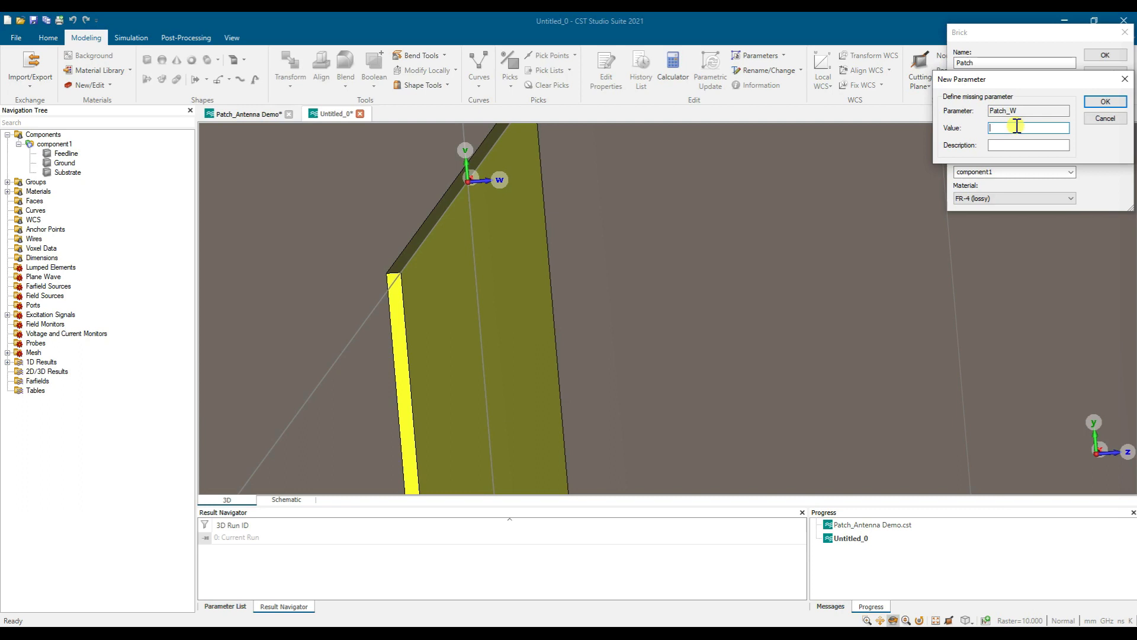
pyautogui.write('38.39')
pyautogui.press('Return')
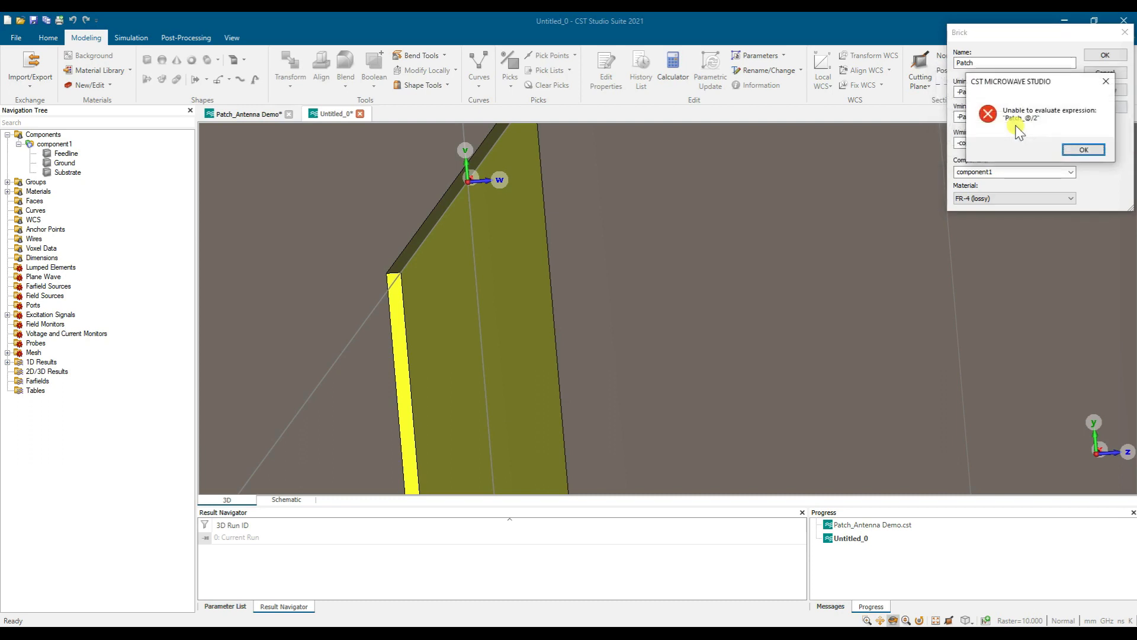
pyautogui.press('Return')
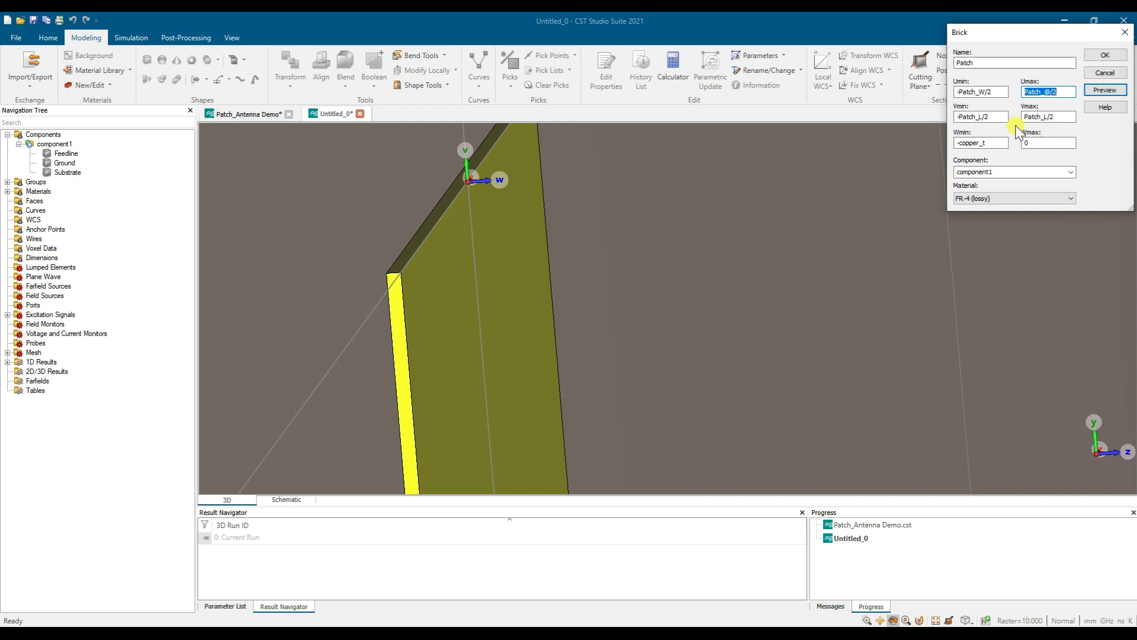
# Correct the Patch brick's Umax to Patch_W/2, preview it, and define the missing parameter Patch_L as 17.29.
pyautogui.click(1063, 92)
pyautogui.write('W')
pyautogui.click(1093, 90)
pyautogui.click(1006, 126)
pyautogui.write('17.29')
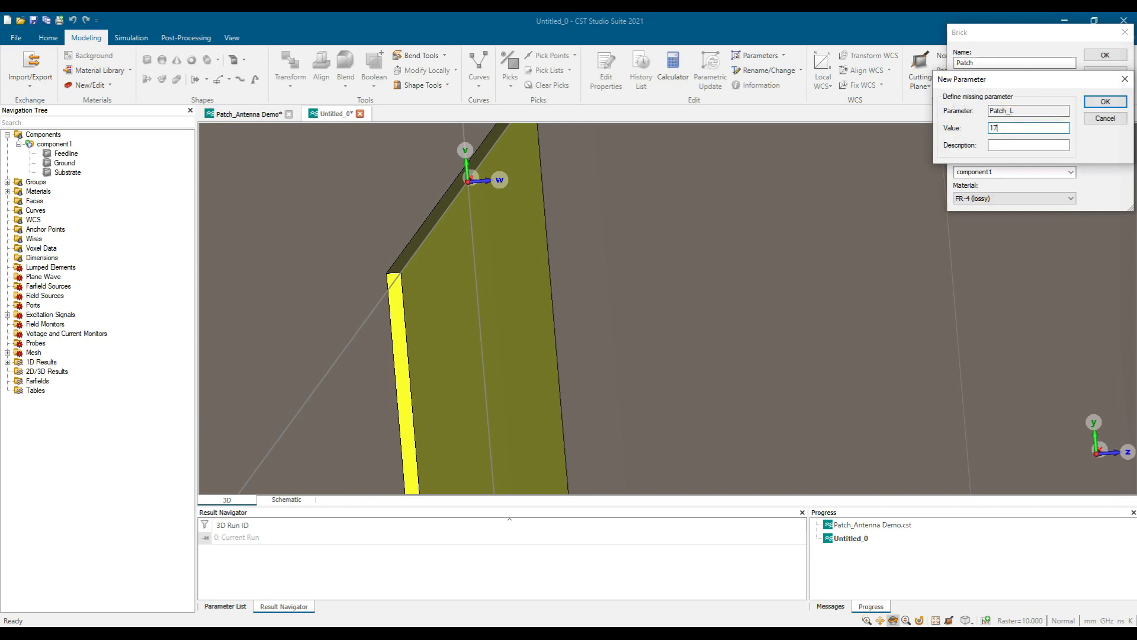
pyautogui.click(1106, 102)
# Check the Patch preview against the feedline, set its Vmin to 0 and Vmax to Patch_L, and preview it again.
pyautogui.scroll(-3, 622, 280)
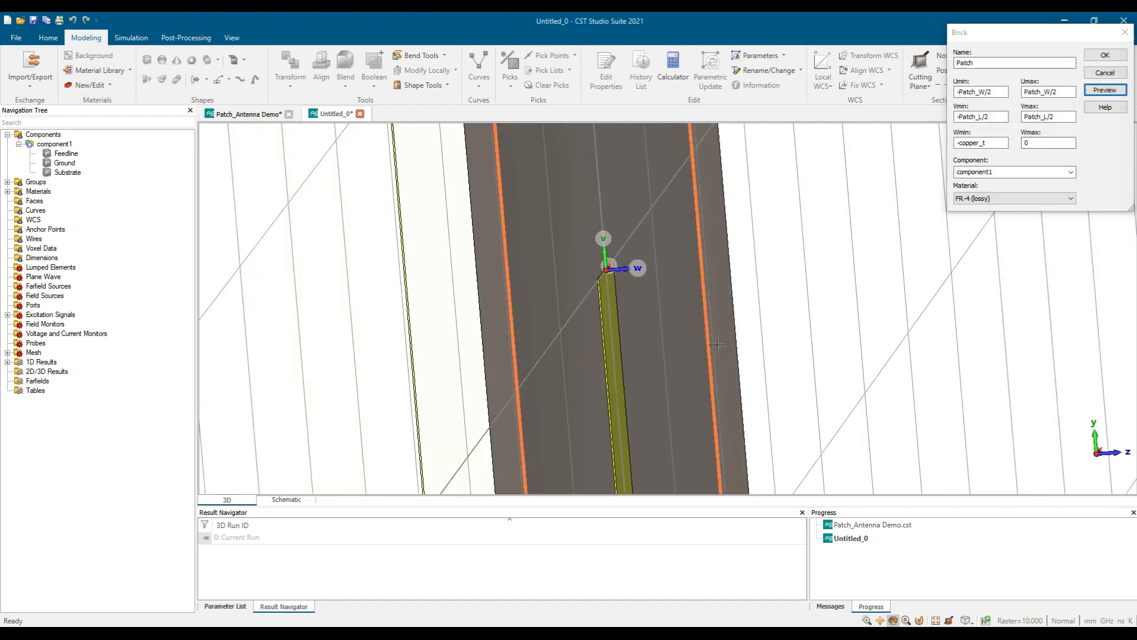
pyautogui.moveTo(622, 280); pyautogui.dragTo(660, 299)
pyautogui.scroll(-3, 489, 282)
pyautogui.moveTo(489, 280); pyautogui.dragTo(488, 285)
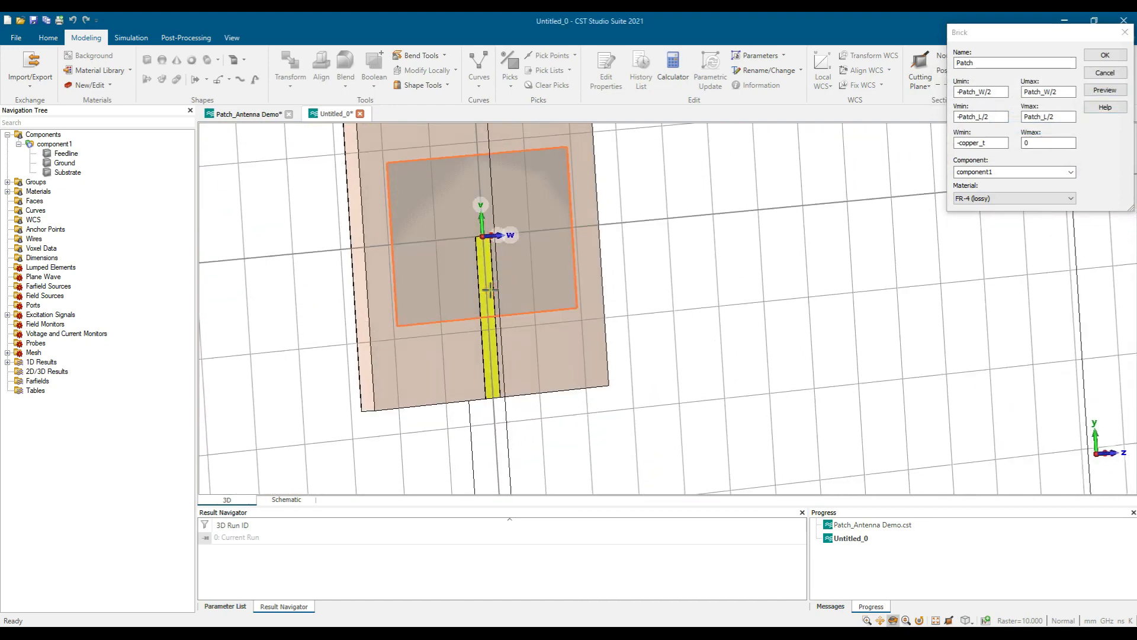
pyautogui.scroll(-3, 482, 247)
pyautogui.scroll(4, 478, 261)
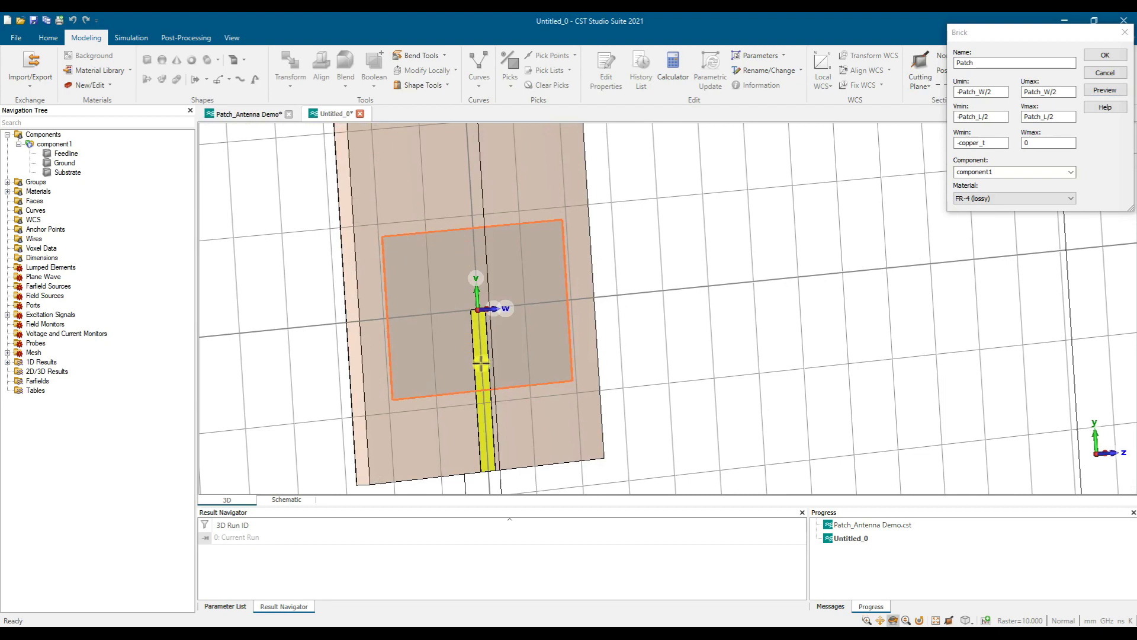
pyautogui.click(998, 119)
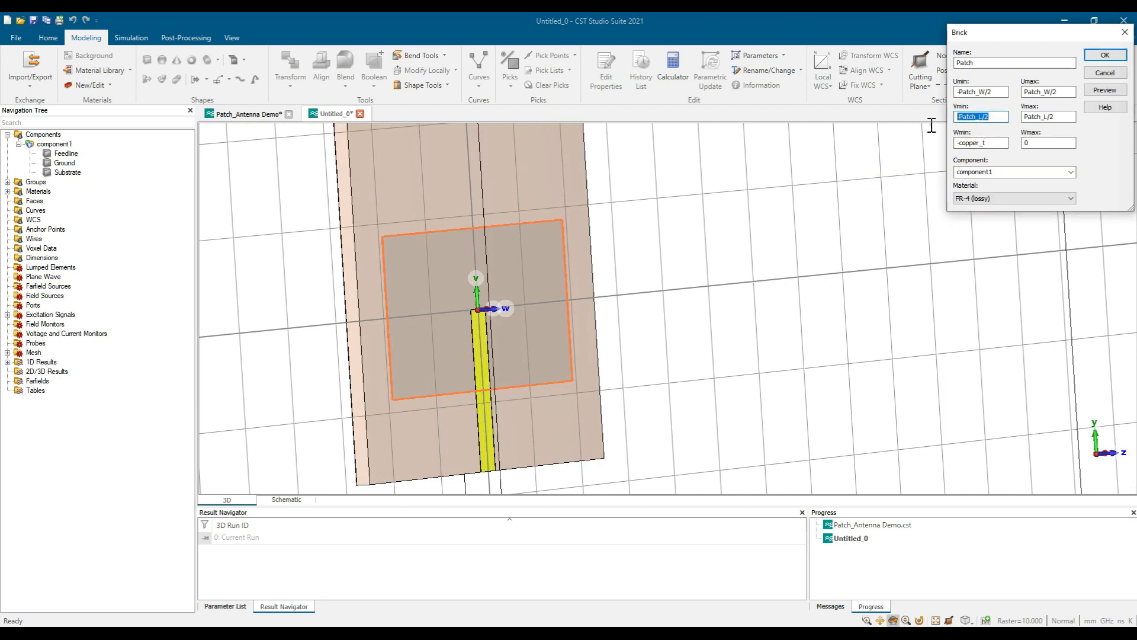
pyautogui.write('0')
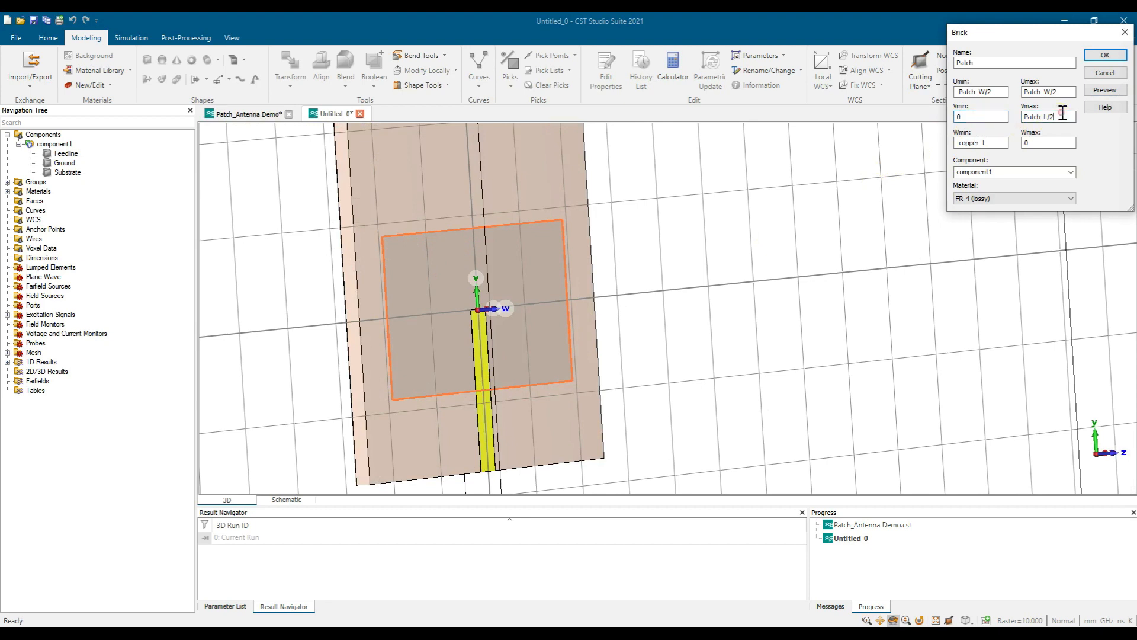
pyautogui.press('BackSpace')
pyautogui.press('BackSpace')
pyautogui.click(1106, 90)
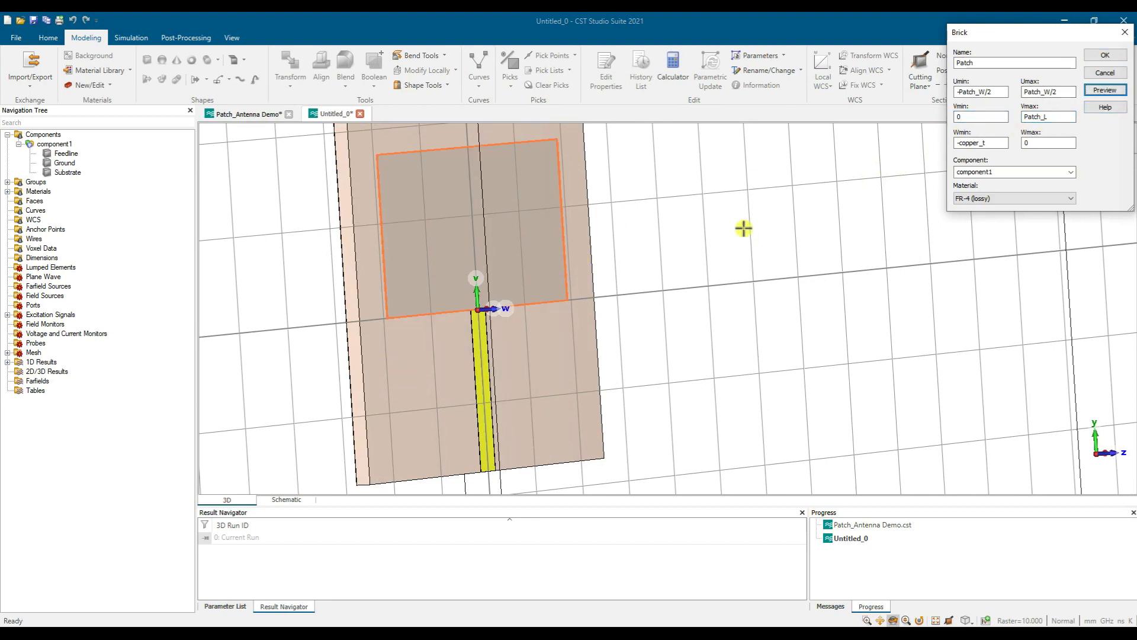
# Check the Patch preview's thickness at the feedline's end, set its Wmin to copper_t, and preview the brick.
pyautogui.moveTo(417, 317)
pyautogui.mouseDown()
pyautogui.moveTo(495, 326)
pyautogui.moveTo(427, 317)
pyautogui.mouseUp()
pyautogui.scroll(4, 482, 304)
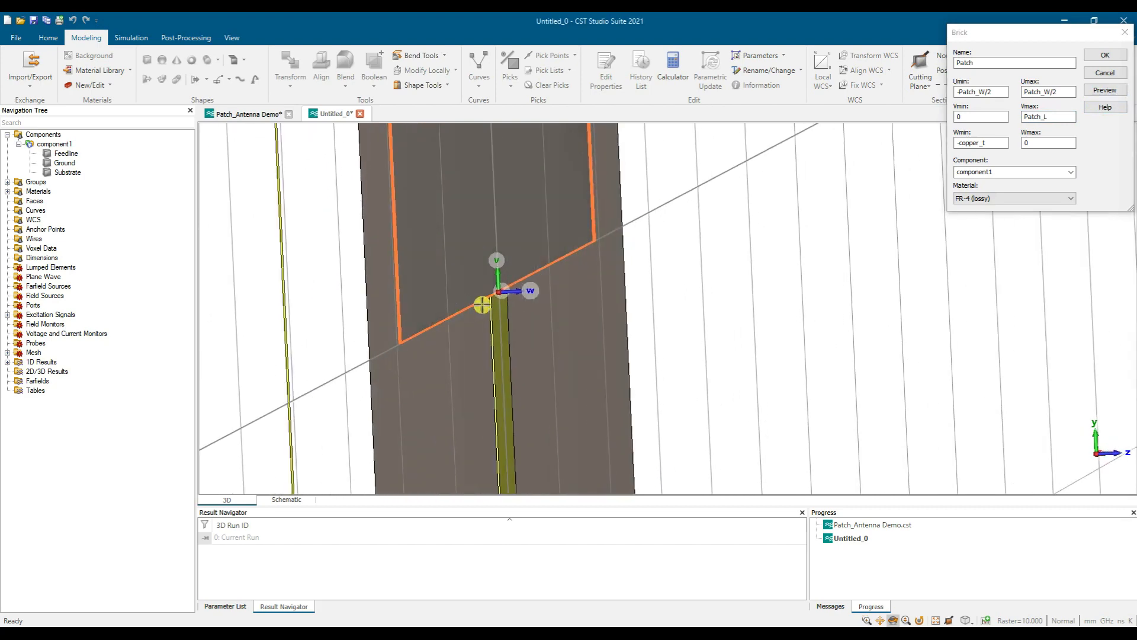
pyautogui.scroll(4, 531, 292)
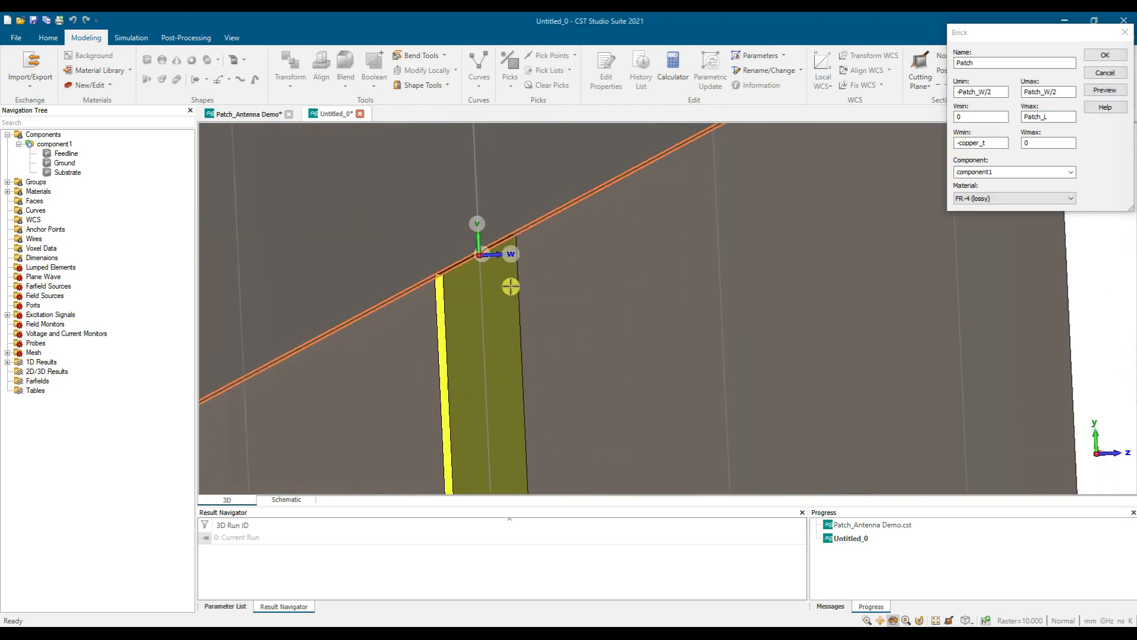
pyautogui.moveTo(465, 263); pyautogui.dragTo(466, 272)
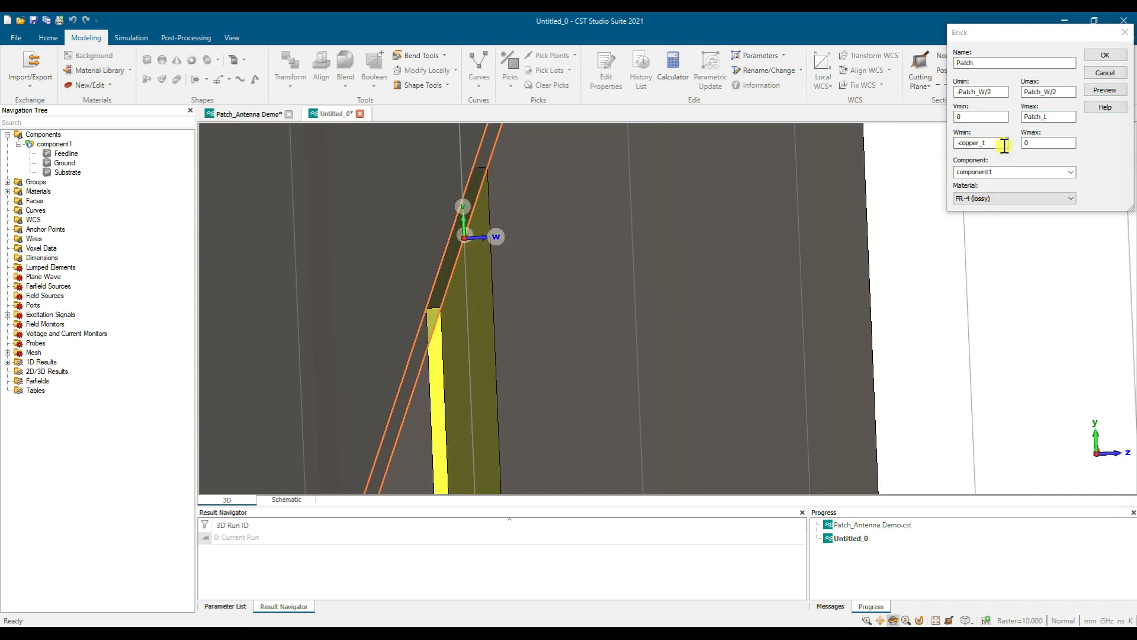
pyautogui.click(958, 144)
pyautogui.click(999, 143)
pyautogui.press('BackSpace')
pyautogui.click(1105, 90)
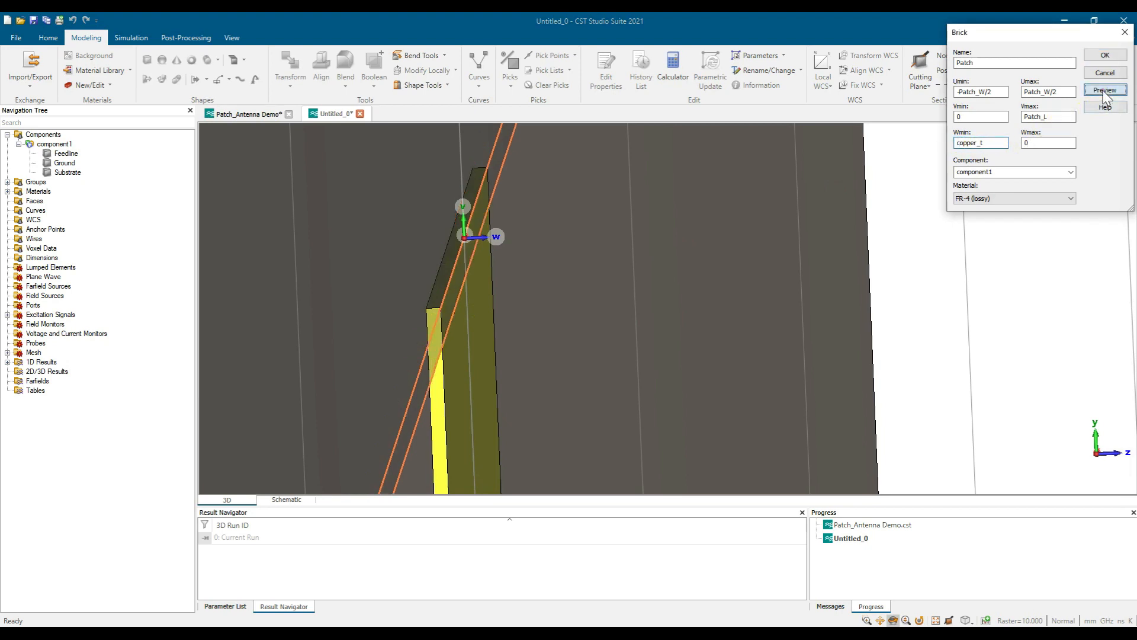
# Check the Patch preview's thickness against the feedline, set the brick's Wmin to -copper_t, and preview it again.
pyautogui.moveTo(469, 286); pyautogui.dragTo(719, 308)
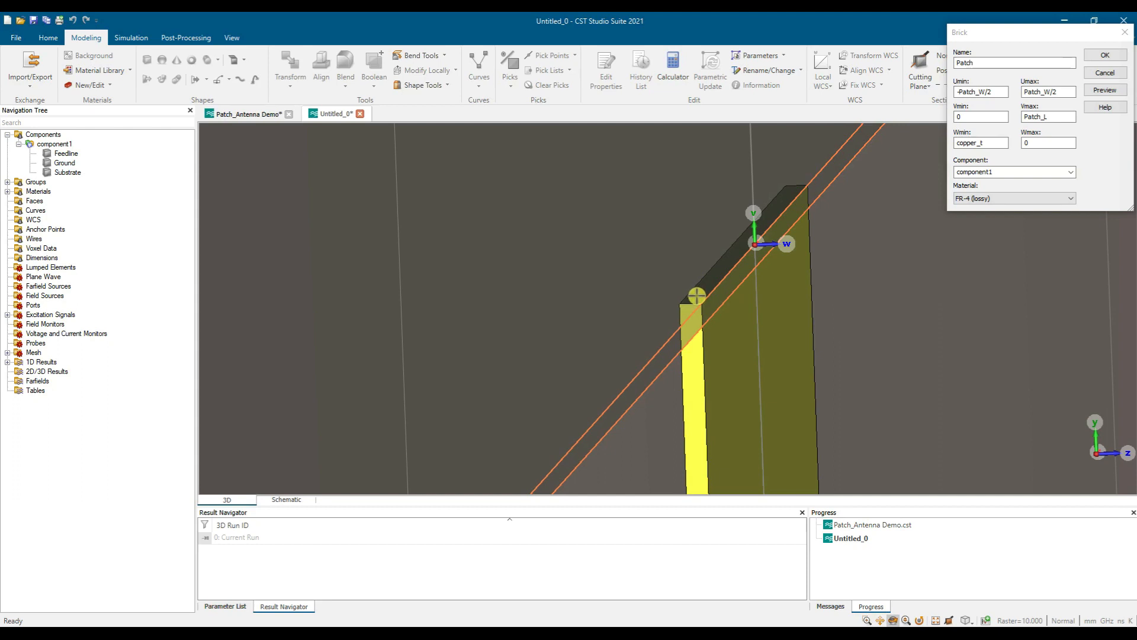
pyautogui.click(984, 140)
pyautogui.click(957, 143)
pyautogui.write('-')
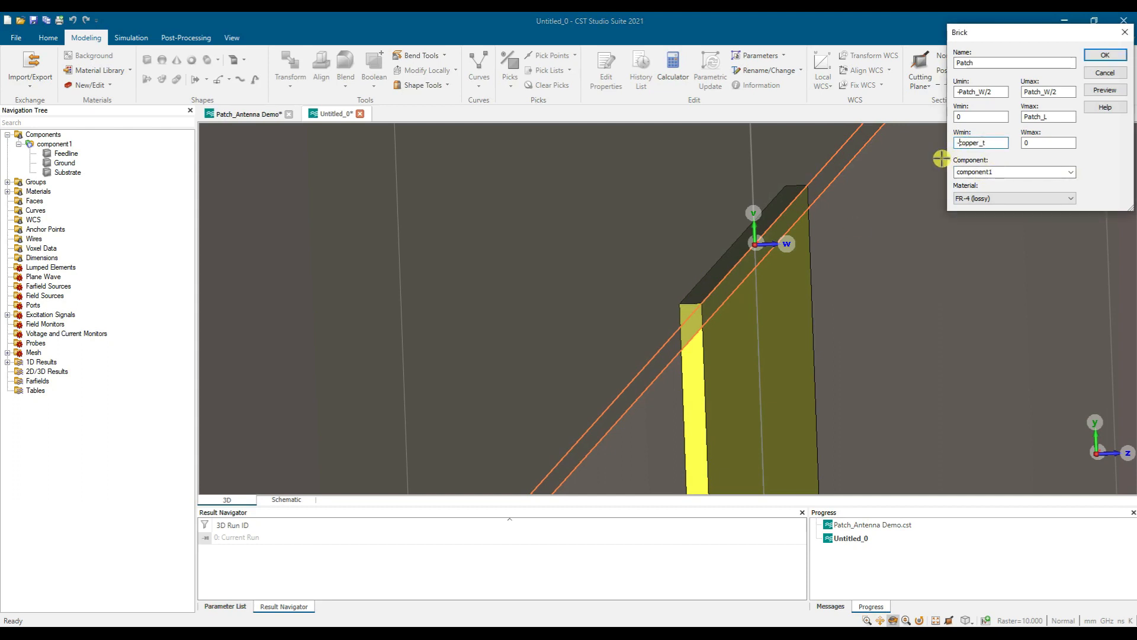
pyautogui.click(1103, 91)
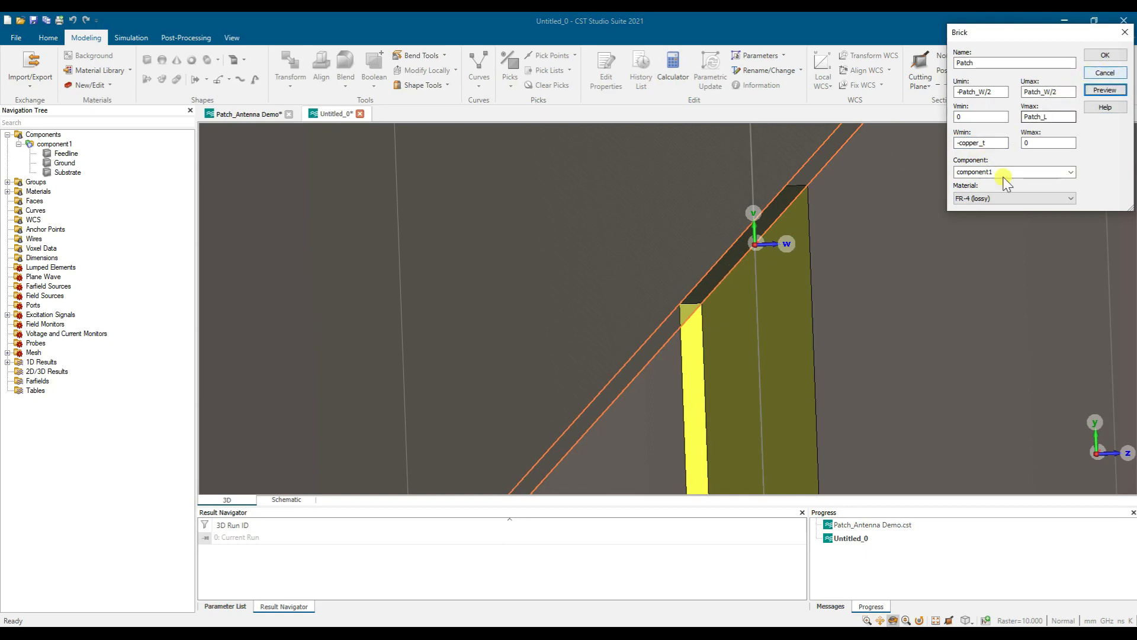
# Assign Copper (annealed) as the Patch brick's material and create the brick.
pyautogui.click(1007, 199)
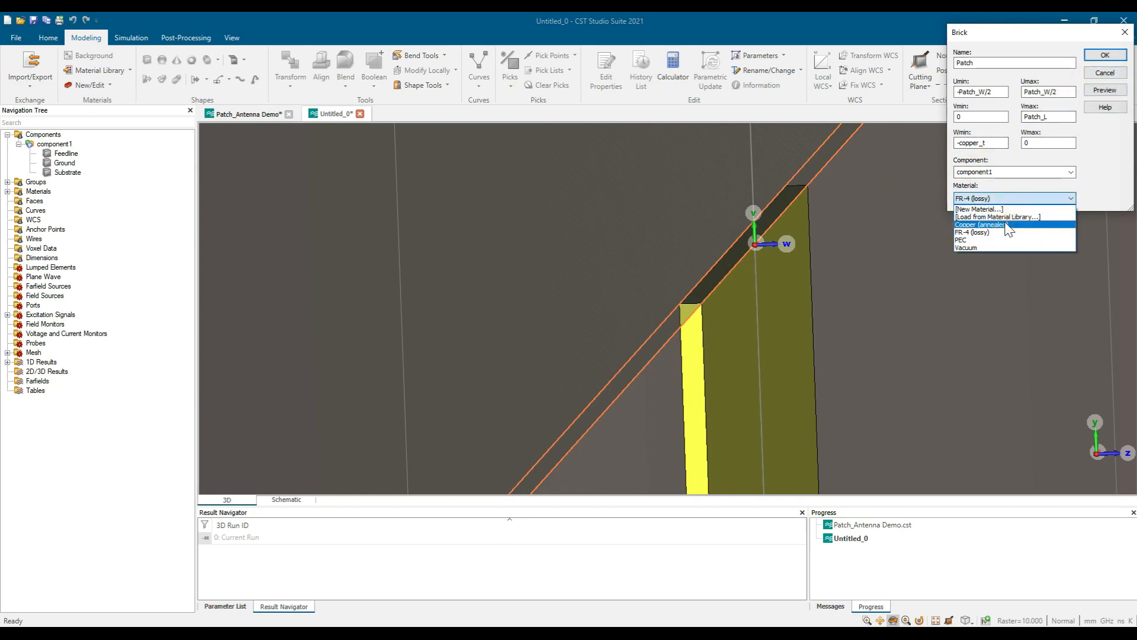
pyautogui.click(1007, 225)
pyautogui.click(1105, 56)
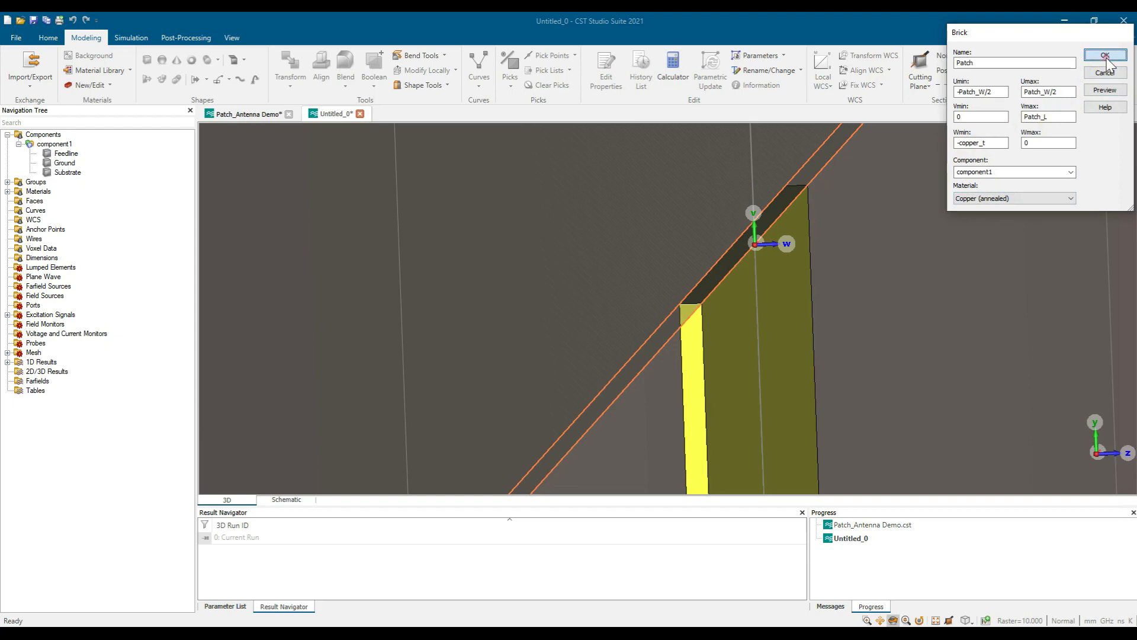
# Examine the junction between the patch and the feedline, comparing their alignment and thickness from the side and the front.
pyautogui.scroll(-5, 894, 217)
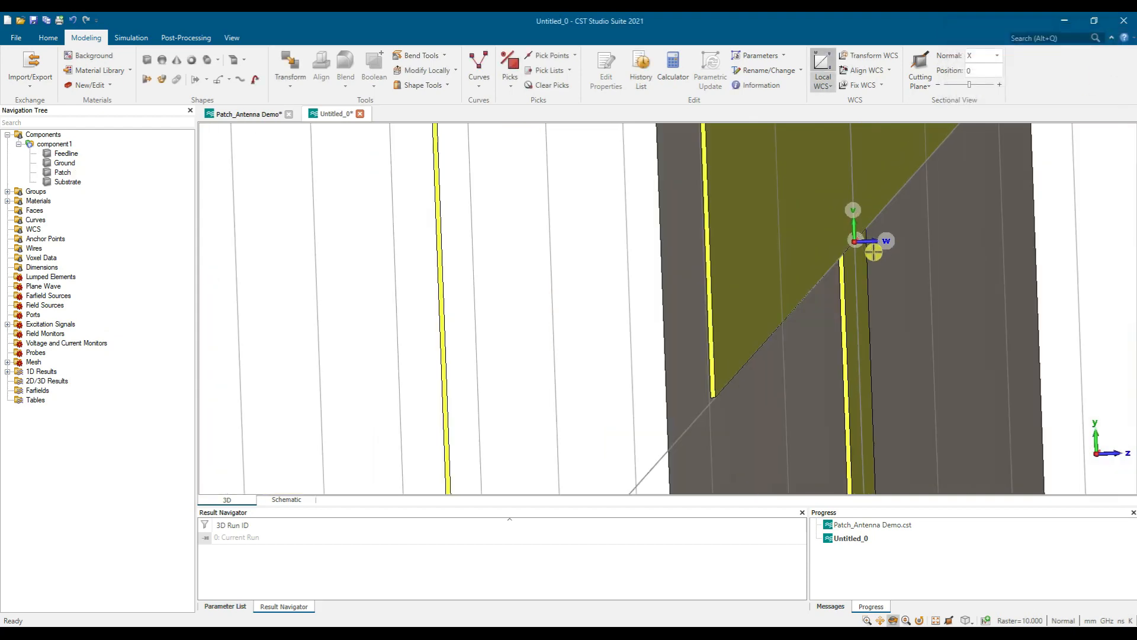
pyautogui.moveTo(873, 252); pyautogui.dragTo(830, 229)
pyautogui.scroll(3, 796, 203)
pyautogui.scroll(3, 788, 193)
pyautogui.scroll(-10, 823, 207)
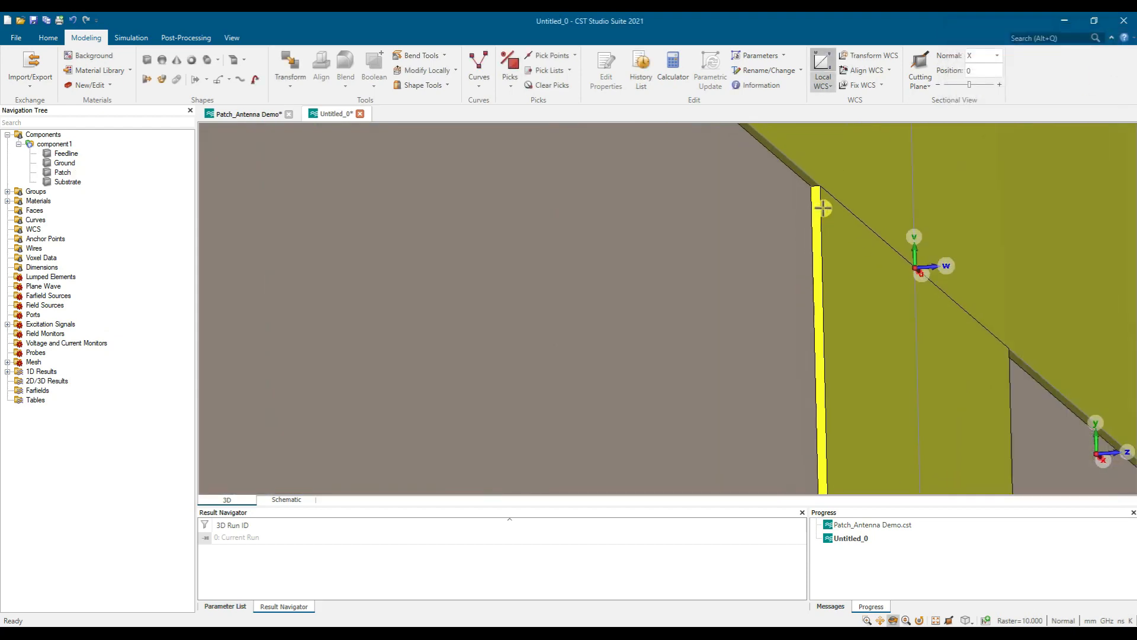
pyautogui.moveTo(887, 198); pyautogui.dragTo(818, 239)
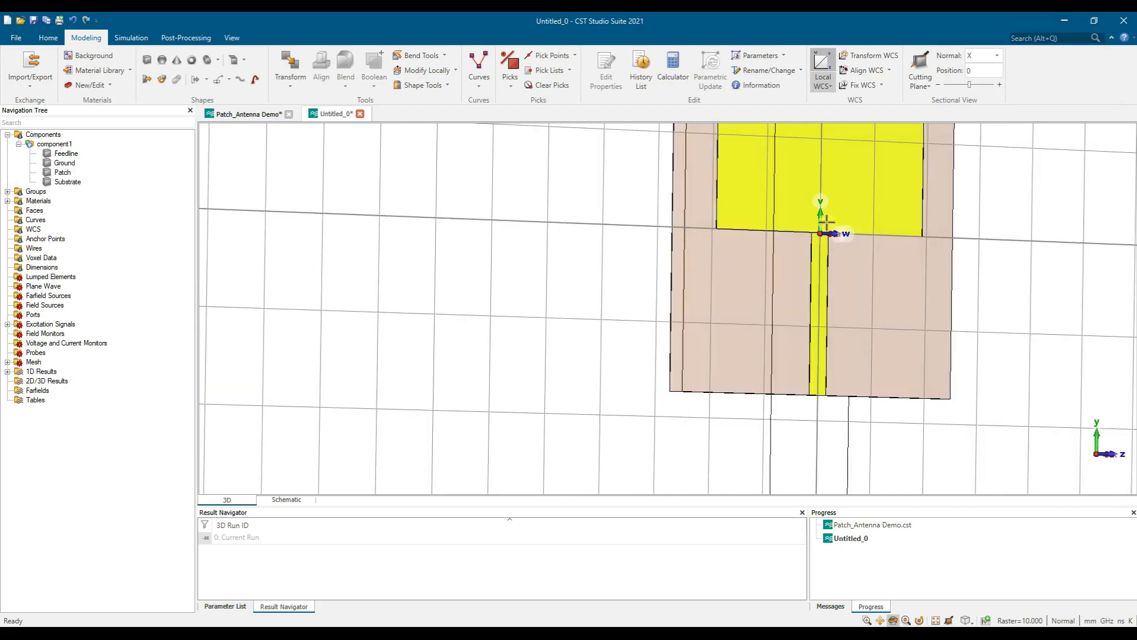
pyautogui.moveTo(825, 223); pyautogui.dragTo(638, 300, button='middle')
pyautogui.moveTo(616, 307)
pyautogui.mouseDown()
pyautogui.moveTo(645, 304)
pyautogui.moveTo(630, 311)
pyautogui.mouseUp()
pyautogui.scroll(2, 611, 233)
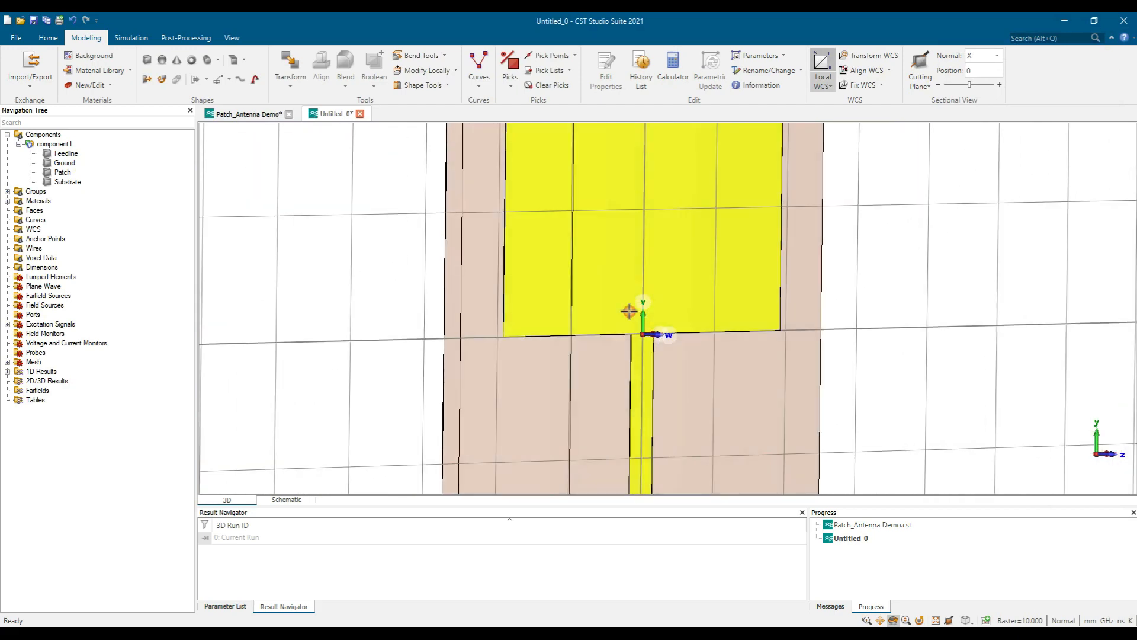
# Switch to the Patch_Antenna Demo project and examine the slot cut into the patch around the feedline.
pyautogui.click(245, 114)
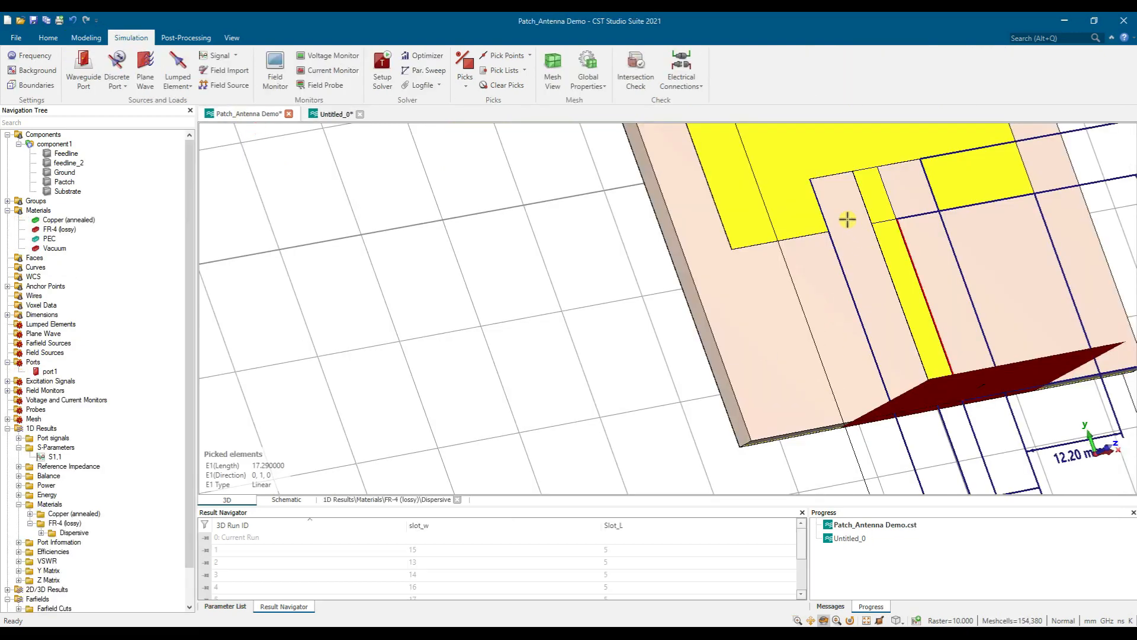
pyautogui.scroll(-3, 896, 300)
pyautogui.moveTo(964, 390); pyautogui.dragTo(904, 411)
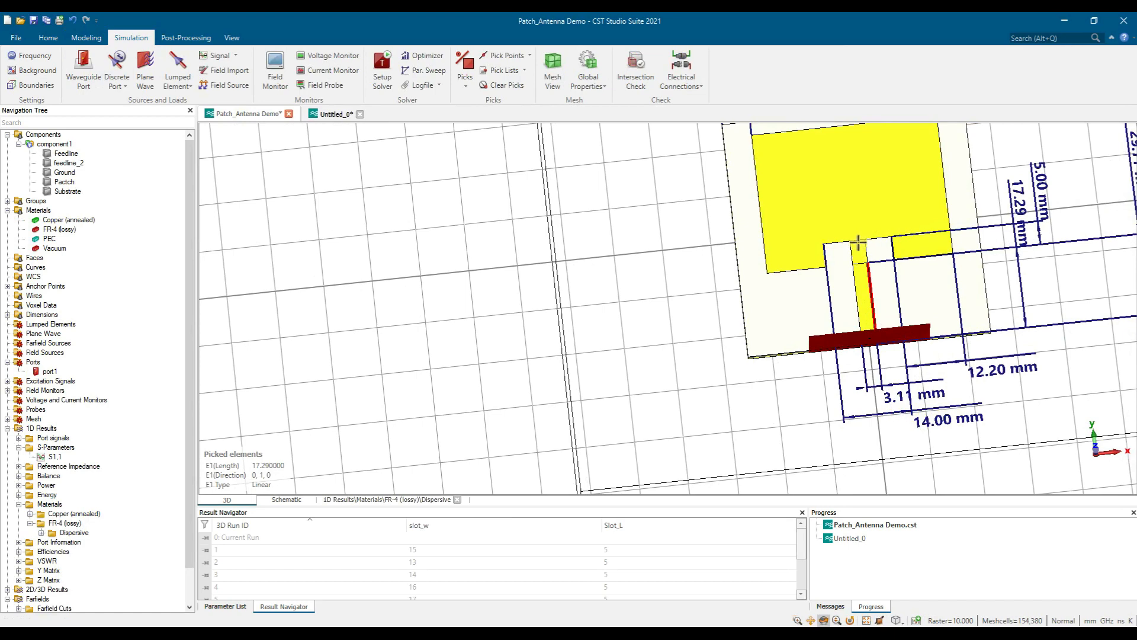
# In the Untitled_0 project, define a brick named Slot with U from -slot_W/2 to Slot_W/2, V from 0 to slot_L, W from -copper_t to 0.
pyautogui.scroll(2, 898, 247)
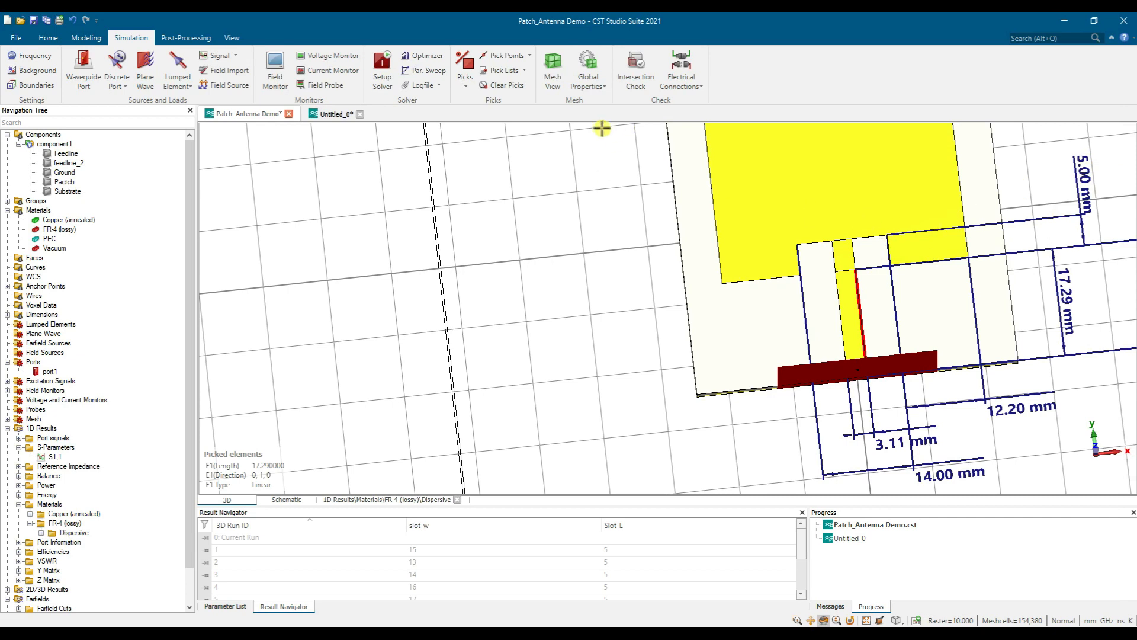
pyautogui.click(333, 114)
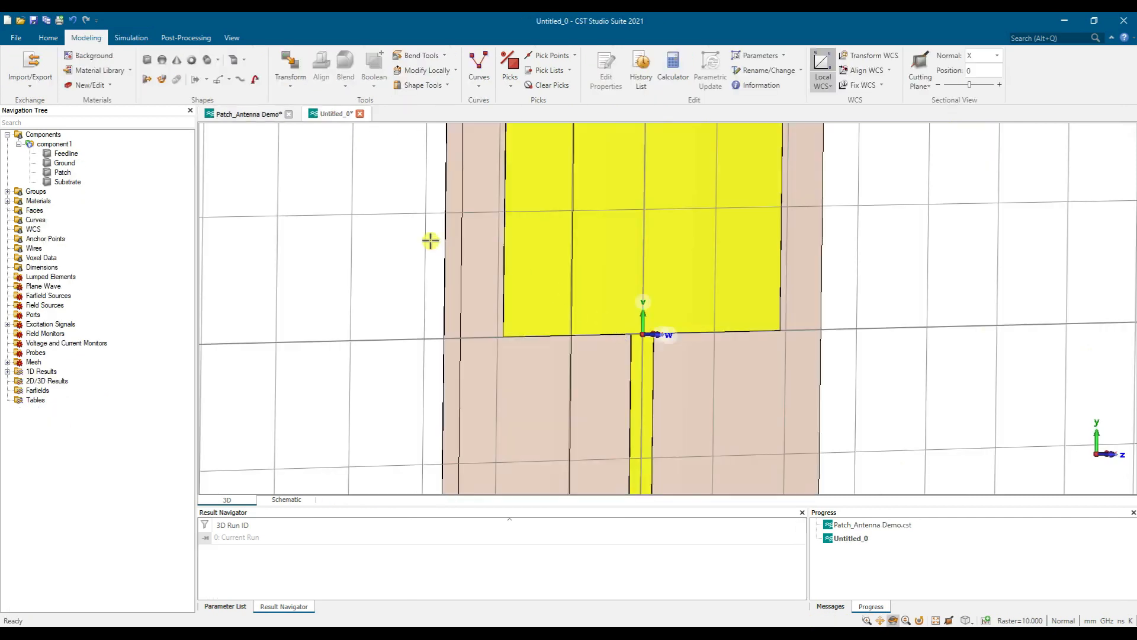
pyautogui.click(147, 60)
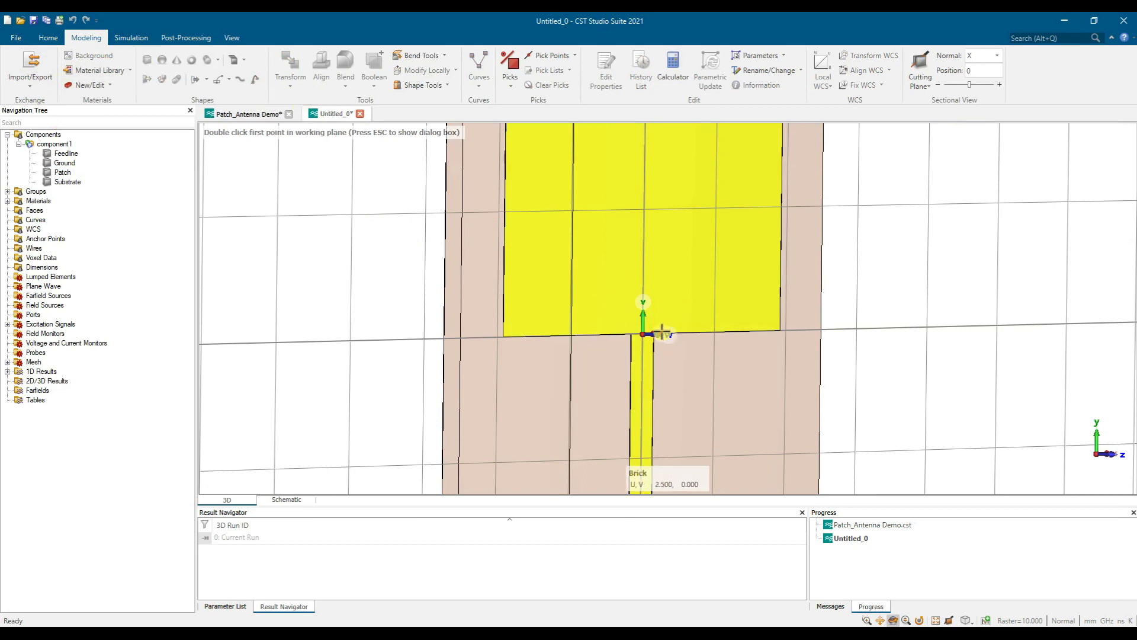
pyautogui.press('Escape')
pyautogui.write('Slot')
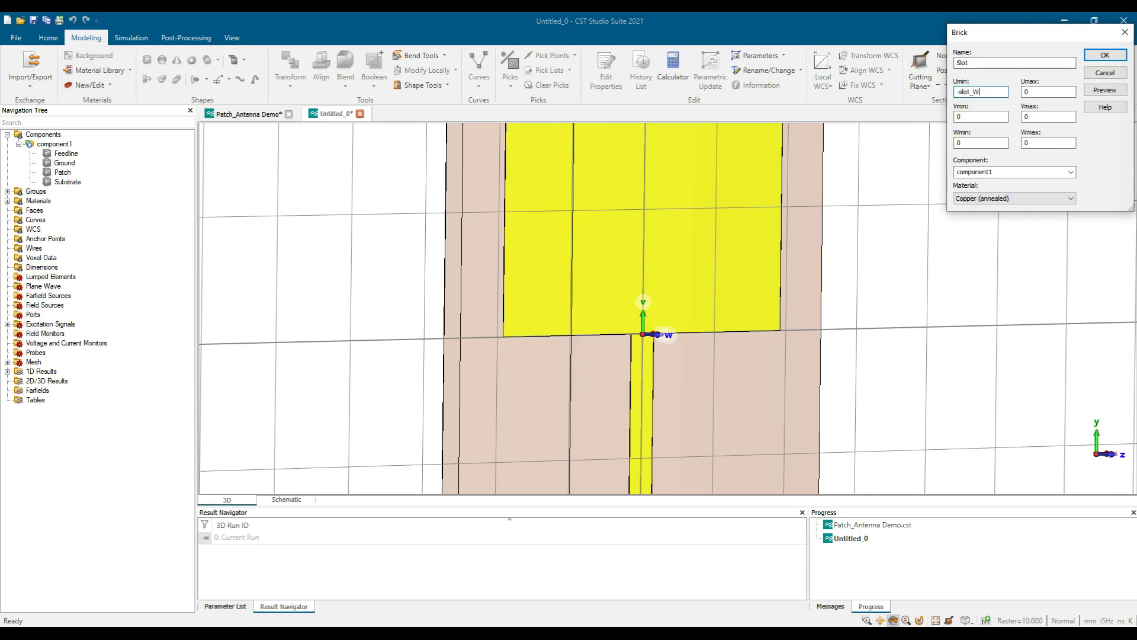
pyautogui.write('Slot_W/2')
# Preview the Slot brick, defining the missing parameters slot_W as 14 and slot_L as 5.
pyautogui.click(1089, 91)
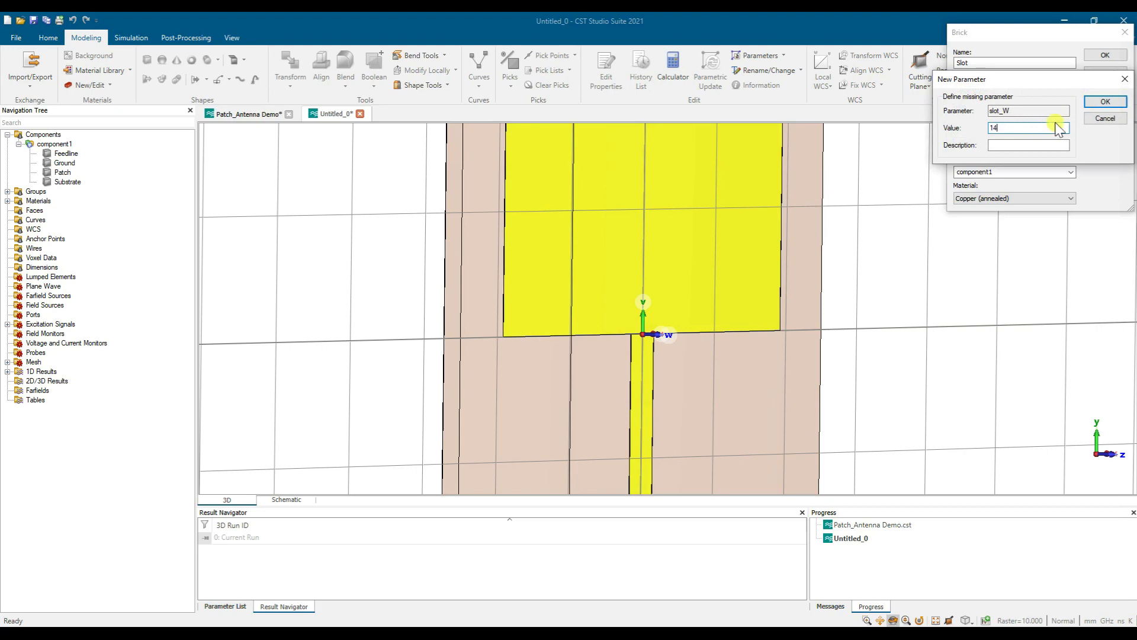
pyautogui.click(1106, 101)
pyautogui.click(1018, 131)
pyautogui.click(1106, 102)
# Check the previewed slot's alignment with the patch's lower edge and copper thickness, and create the brick in Copper (annealed).
pyautogui.scroll(3, 632, 323)
pyautogui.moveTo(578, 360); pyautogui.dragTo(612, 312)
pyautogui.scroll(8, 611, 312)
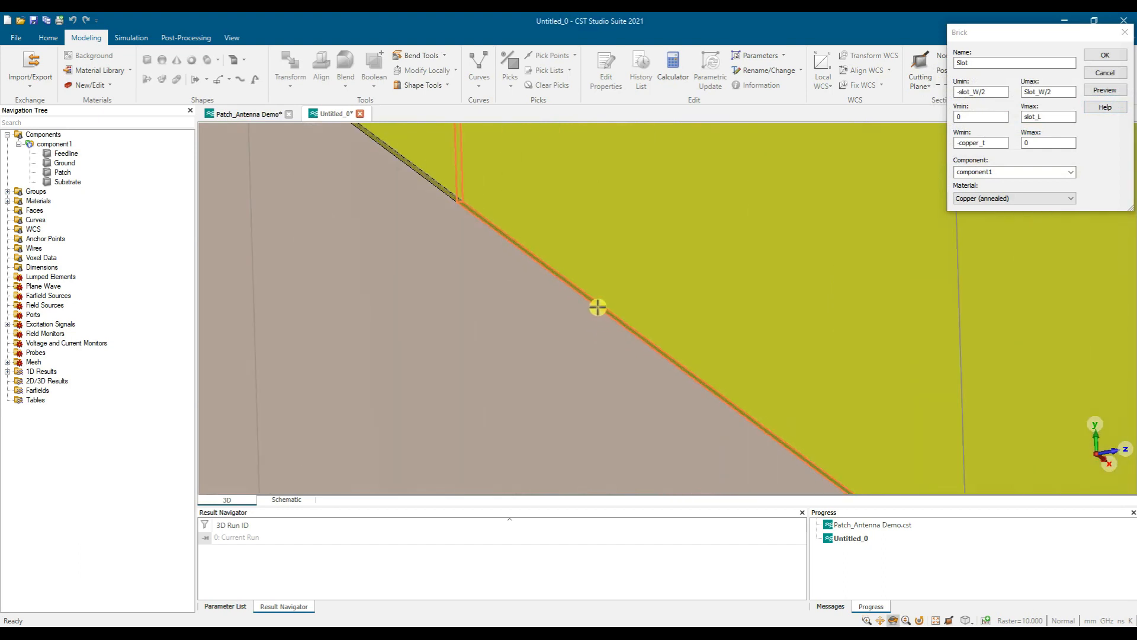
pyautogui.keyDown('ctrl'); pyautogui.keyDown('shift'); pyautogui.moveTo(749, 371); pyautogui.dragTo(551, 242); pyautogui.keyUp('shift'); pyautogui.keyUp('ctrl')
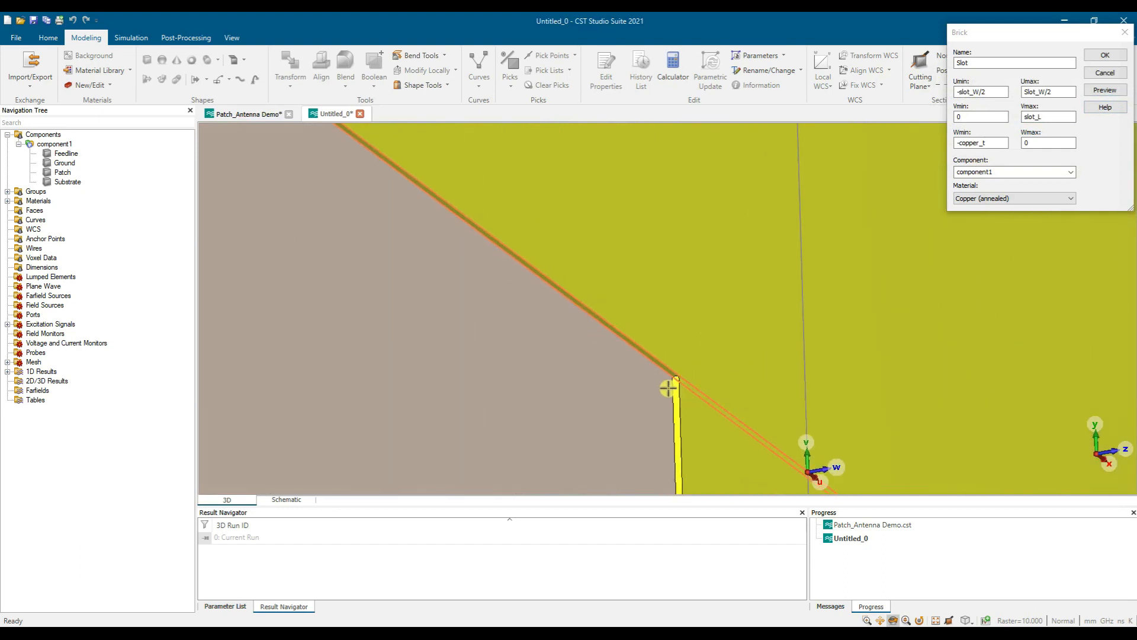
pyautogui.scroll(5, 670, 389)
pyautogui.moveTo(676, 372); pyautogui.dragTo(673, 340)
pyautogui.scroll(-3, 705, 362)
pyautogui.scroll(-4, 706, 361)
pyautogui.scroll(-7, 758, 274)
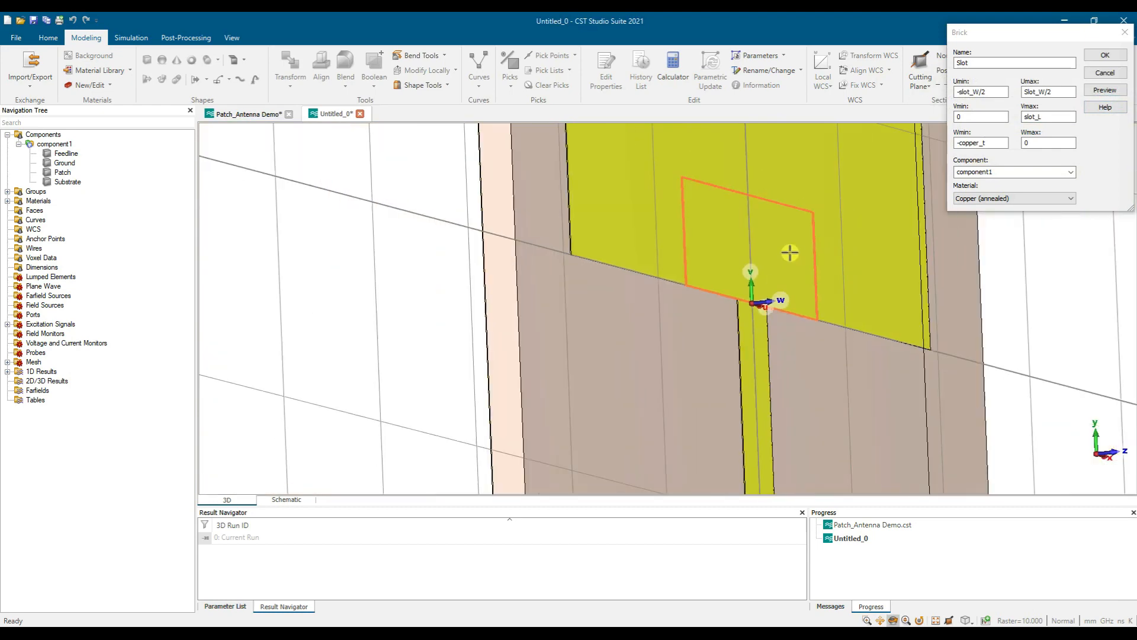
pyautogui.click(1103, 57)
# Subtract the Slot brick from the Patch to cut the inset notch around the feedline.
pyautogui.scroll(2, 801, 306)
pyautogui.moveTo(773, 319); pyautogui.dragTo(719, 337)
pyautogui.scroll(-3, 666, 261)
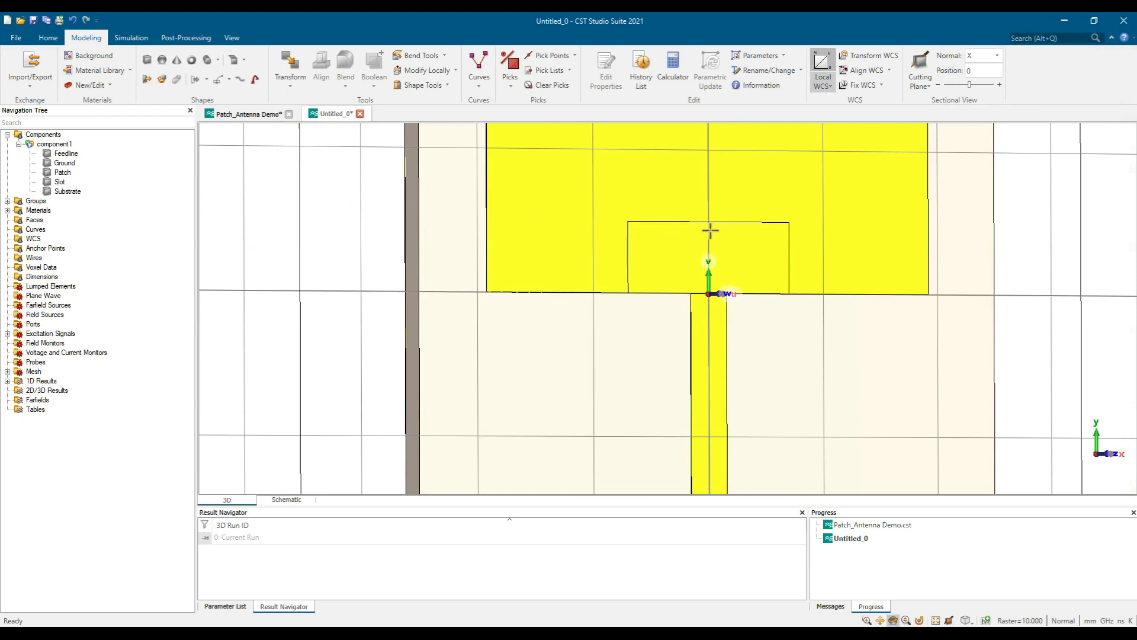
pyautogui.click(62, 172)
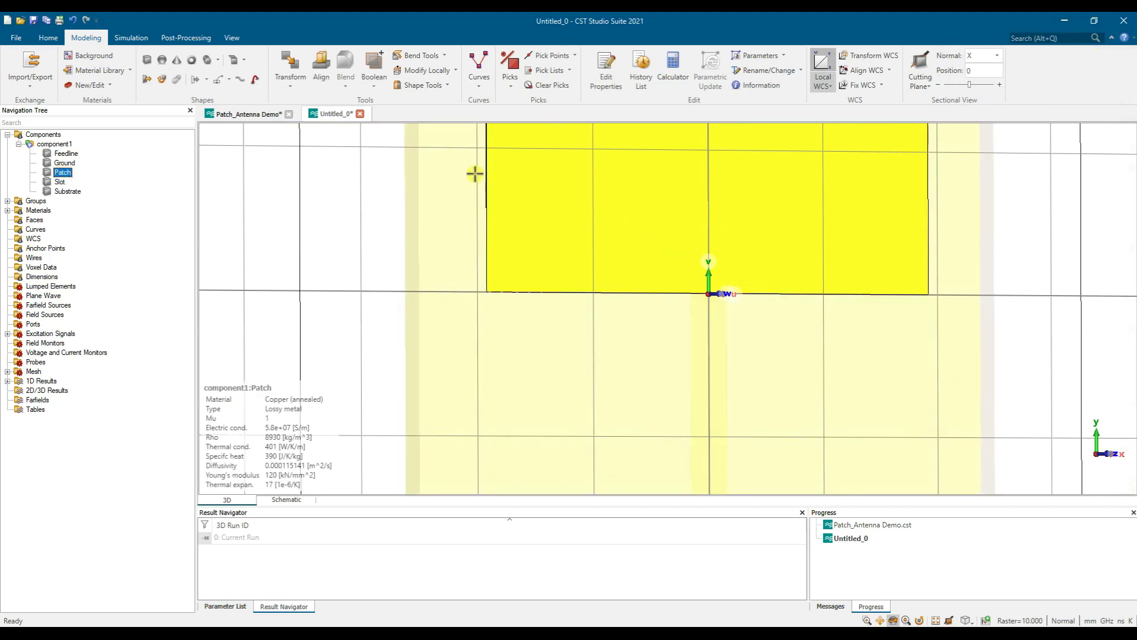
pyautogui.click(375, 81)
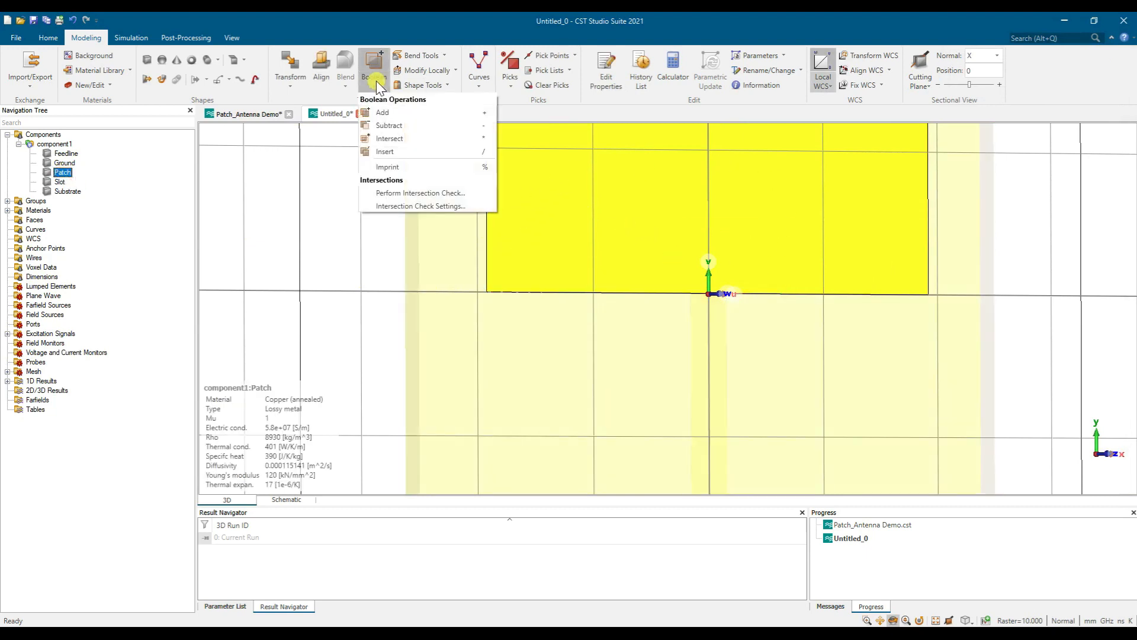
pyautogui.click(394, 126)
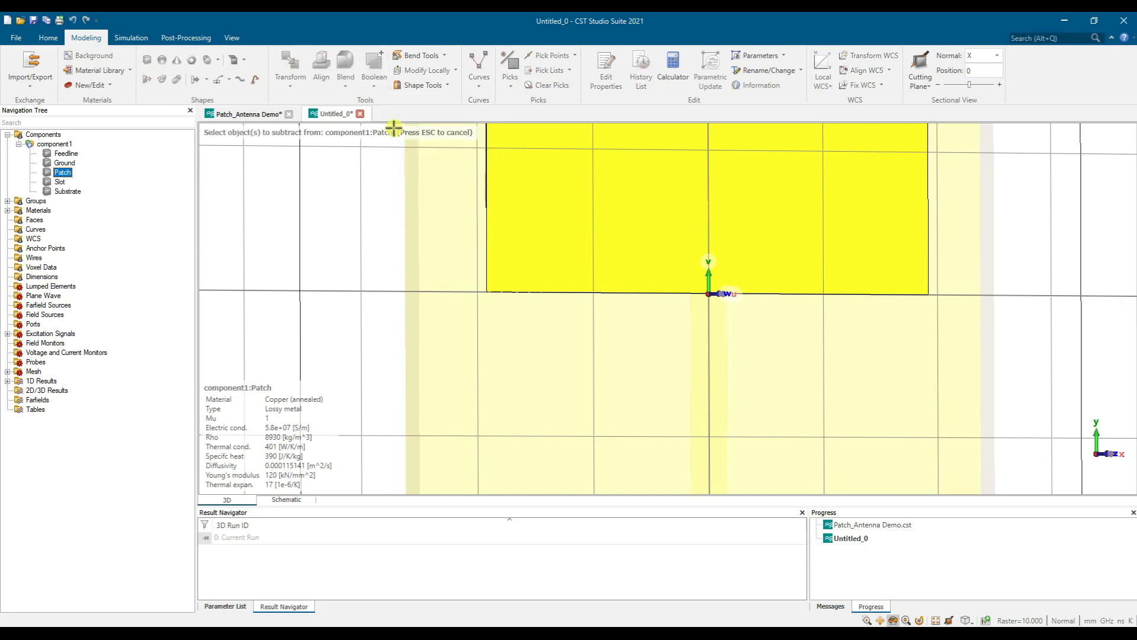
pyautogui.click(60, 183)
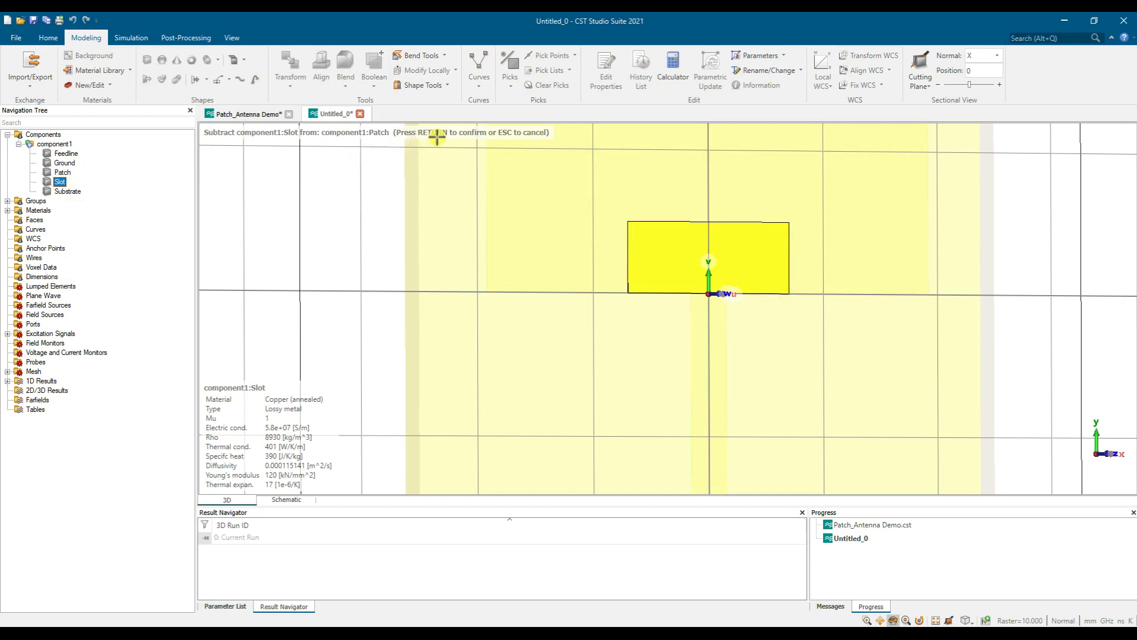
pyautogui.press('Return')
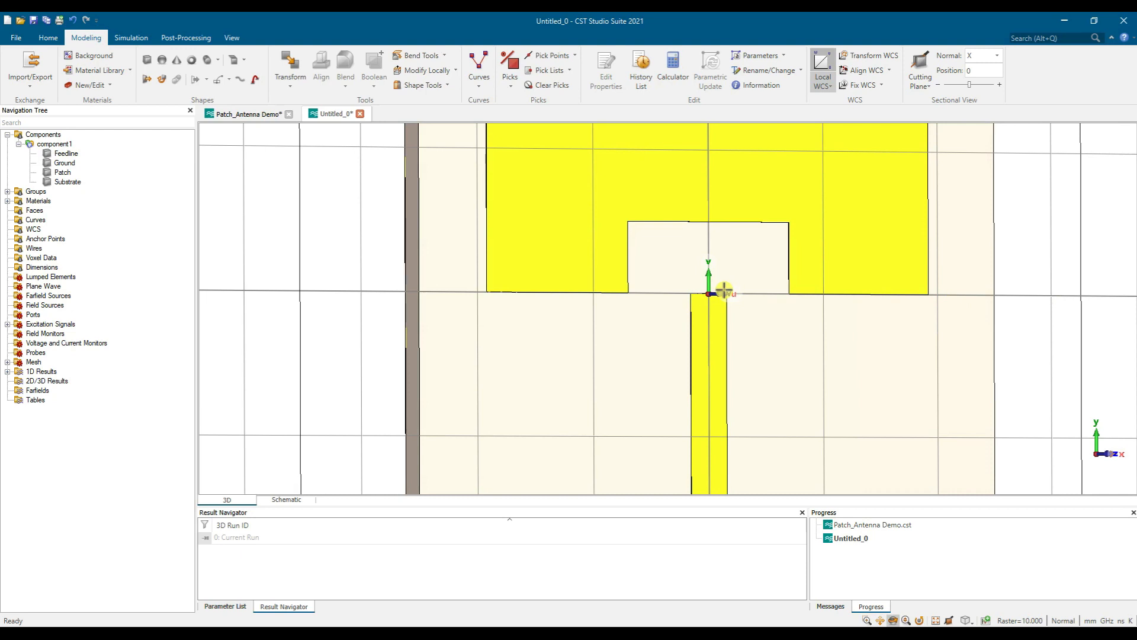
# Measure the side edge of the patch's notch and clear the pick.
pyautogui.scroll(-3, 724, 289)
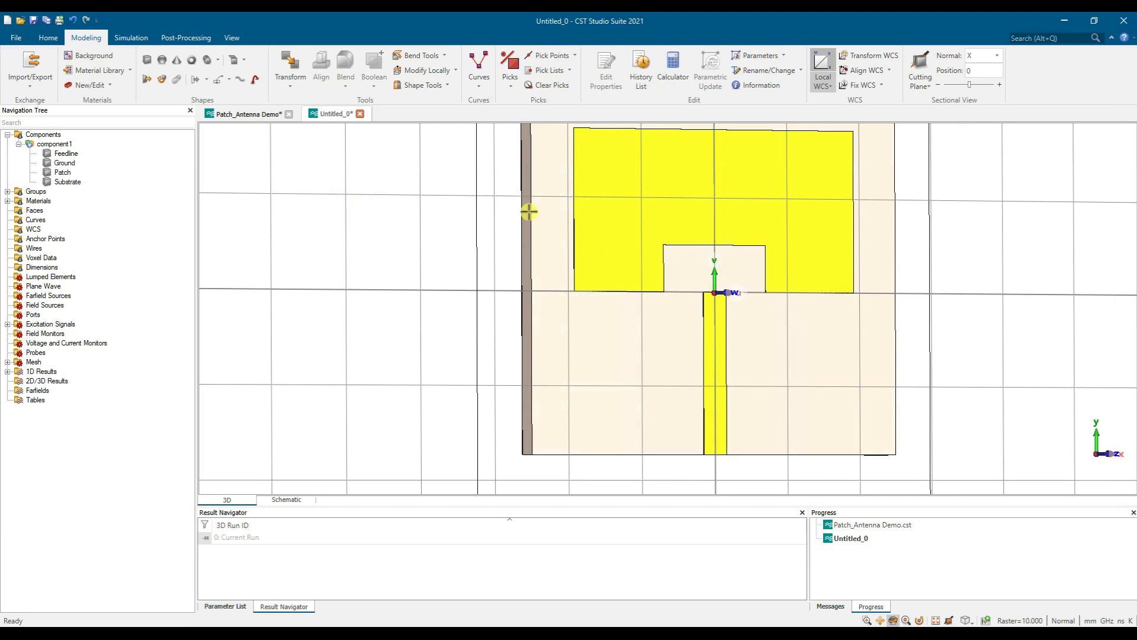
pyautogui.press('s')
pyautogui.click(665, 261)
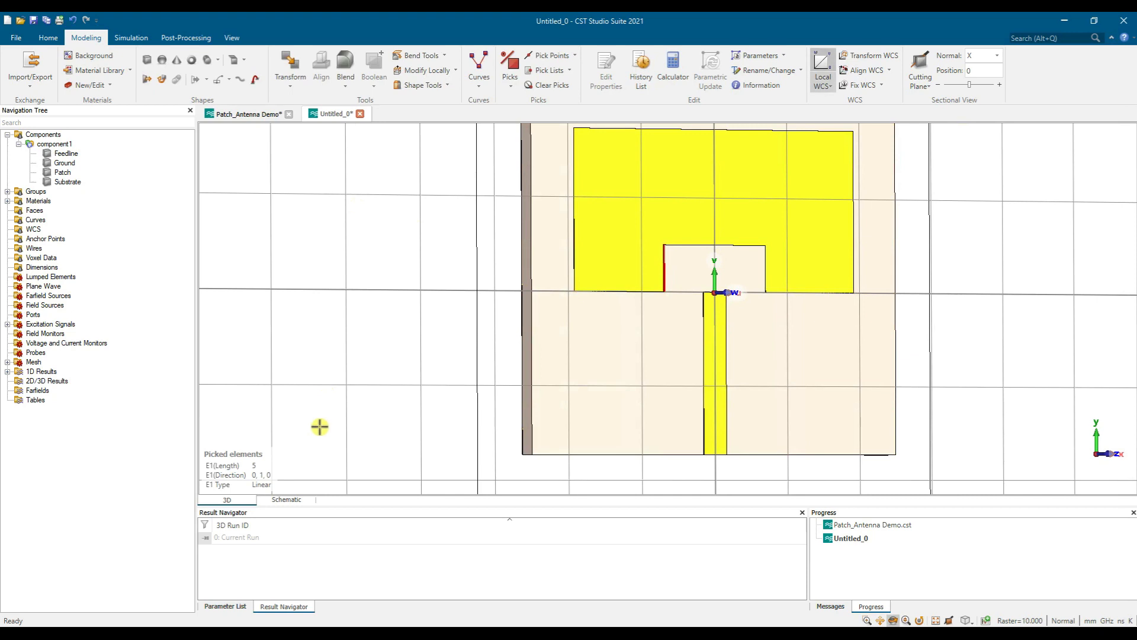
pyautogui.press('d')
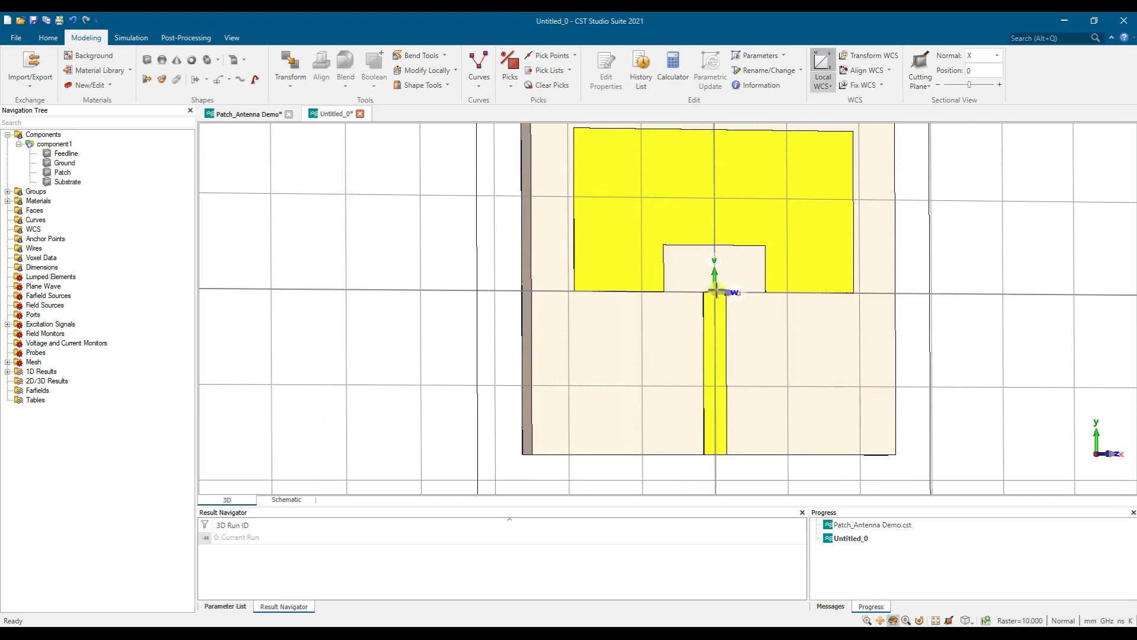
# Define and preview a brick named Feedline2 with U from -slot_W/2 to slot_W/2, V from 0 to slot_L, and W from -copper_t to 0.
pyautogui.click(150, 61)
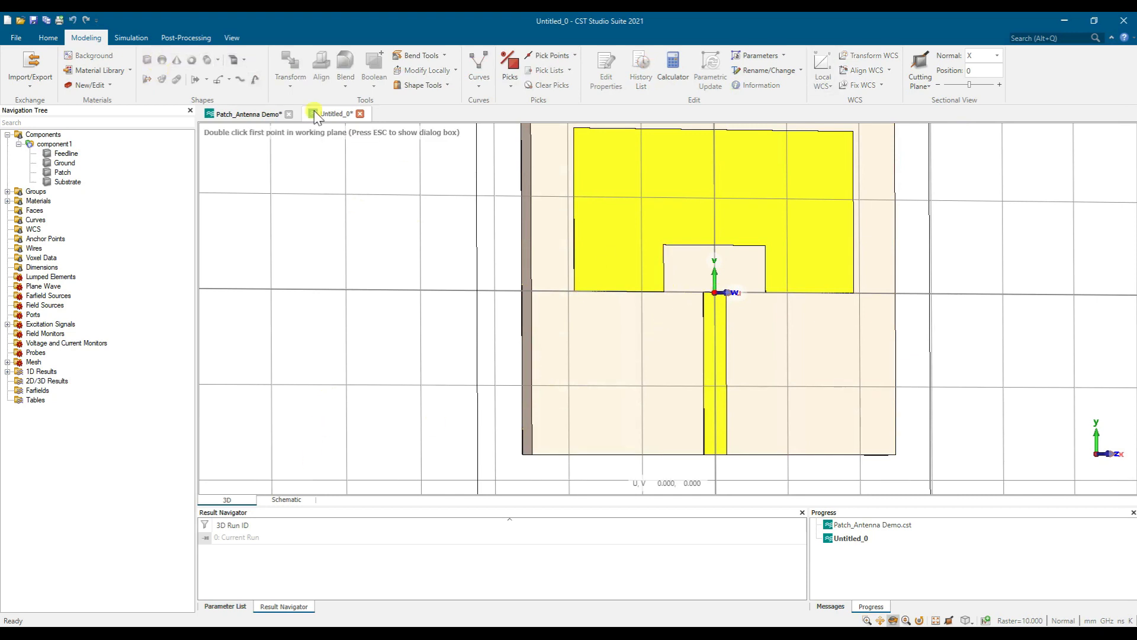
pyautogui.press('Escape')
pyautogui.write('Feedline2')
pyautogui.press('Tab')
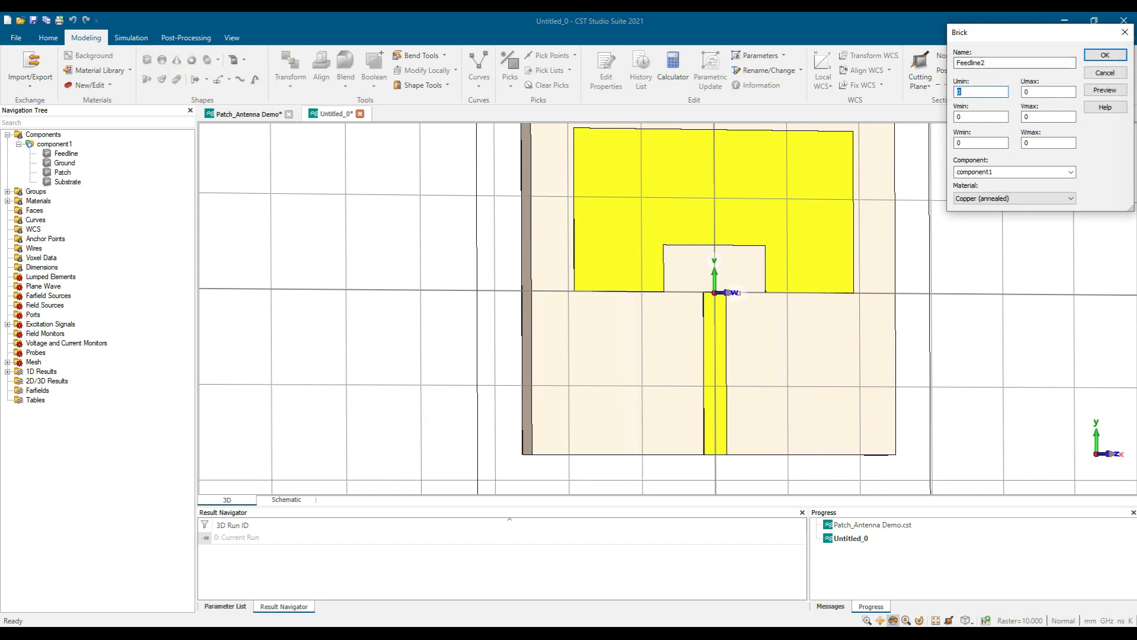
pyautogui.write('-slot_W/2')
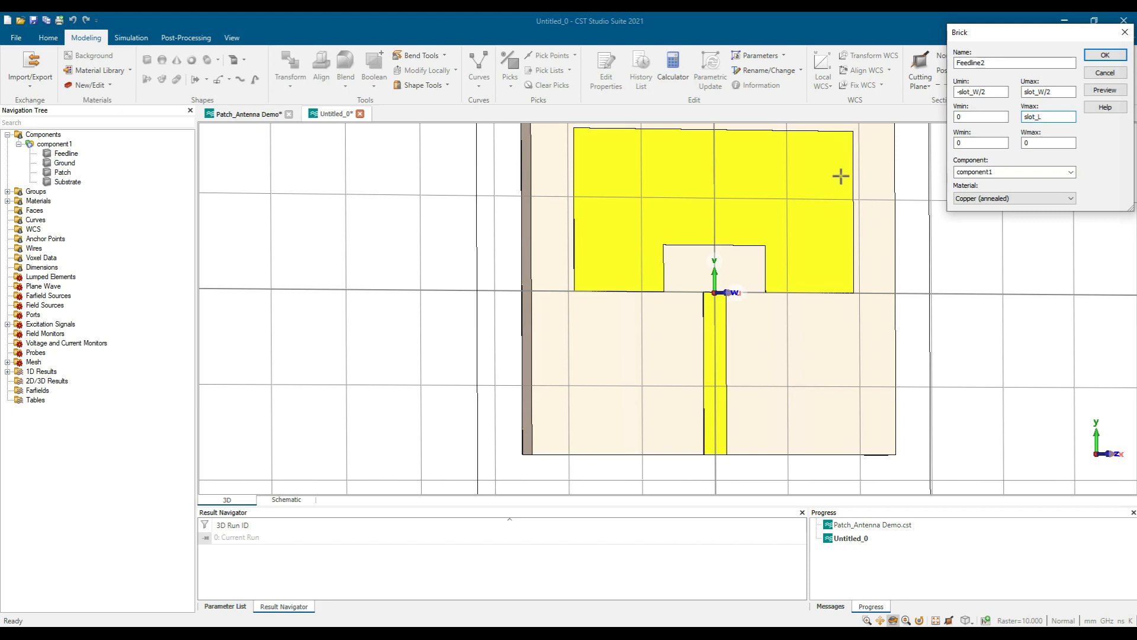
pyautogui.doubleClick(985, 145)
pyautogui.write('-co')
pyautogui.click(1092, 92)
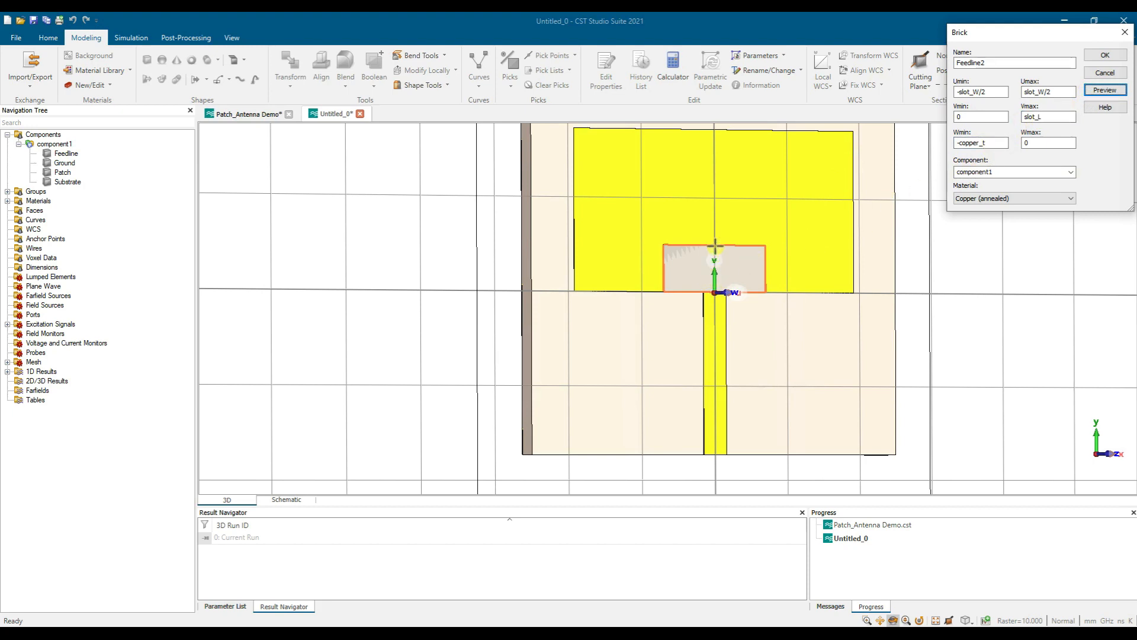
# Set Feedline2's U range from -feed_w/2 to feed_W/2, preview it and create the brick.
pyautogui.click(983, 95)
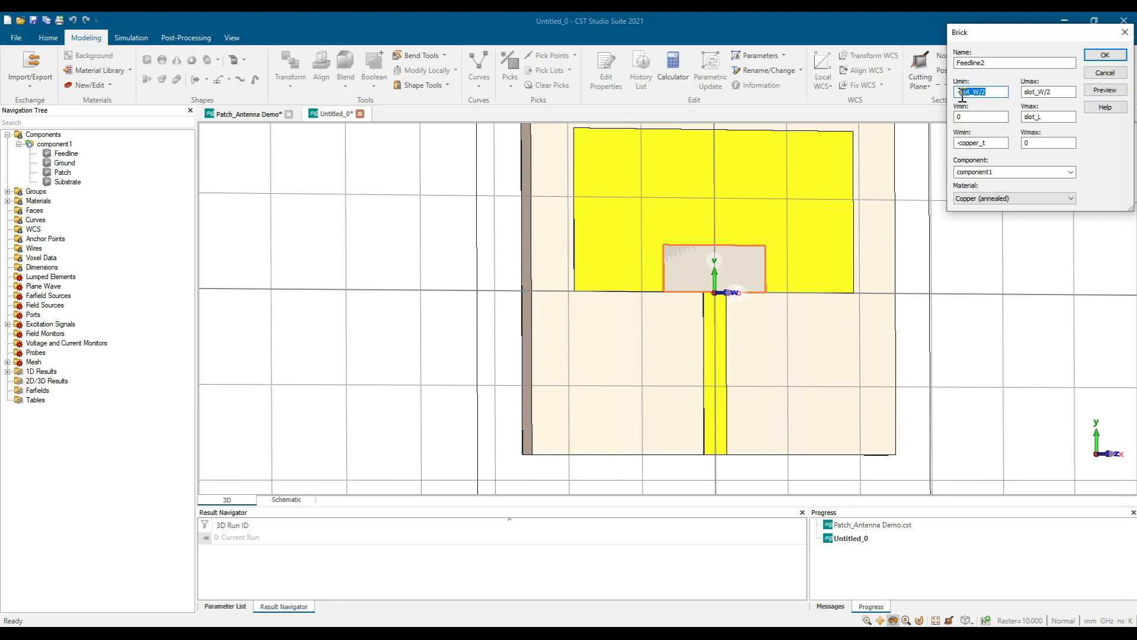
pyautogui.write('feed_w')
pyautogui.doubleClick(1049, 92)
pyautogui.write('f')
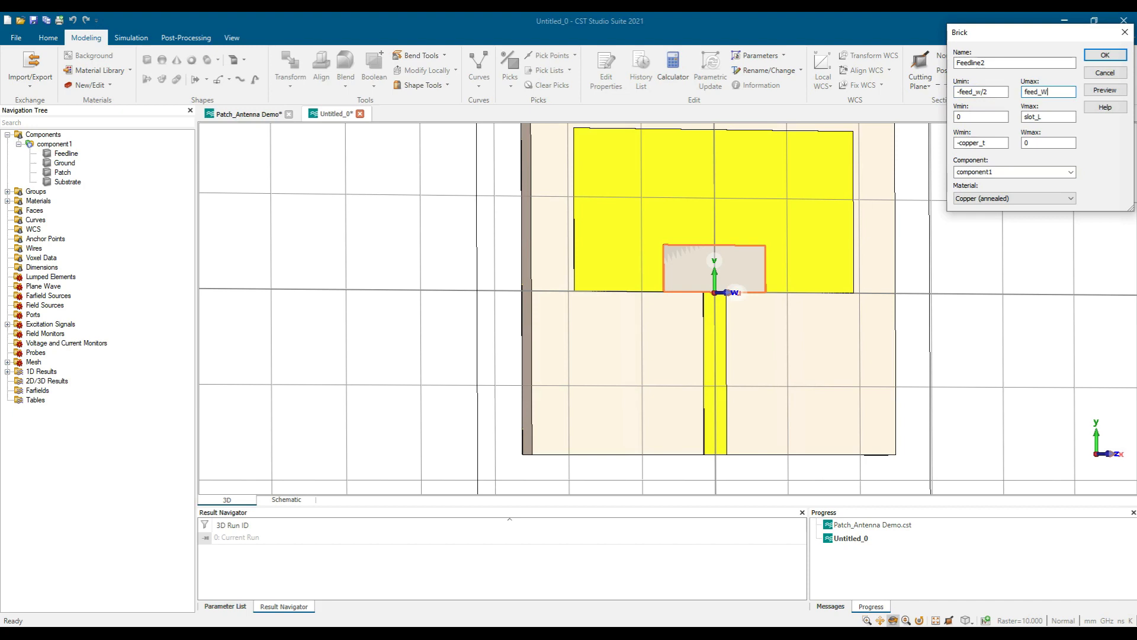
pyautogui.click(1106, 90)
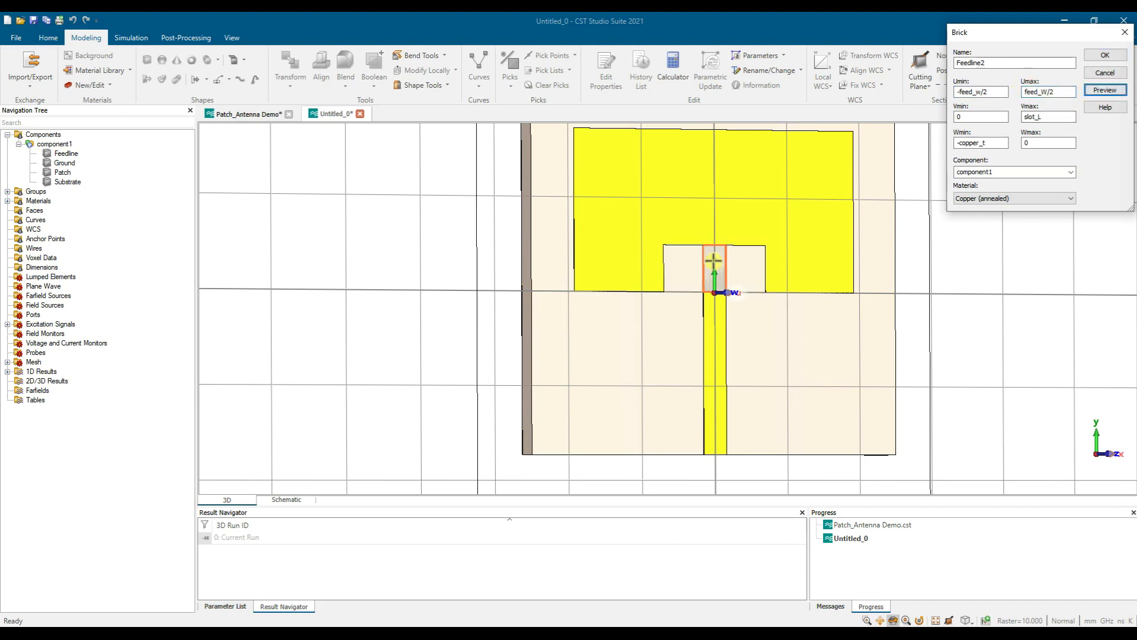
pyautogui.click(1107, 56)
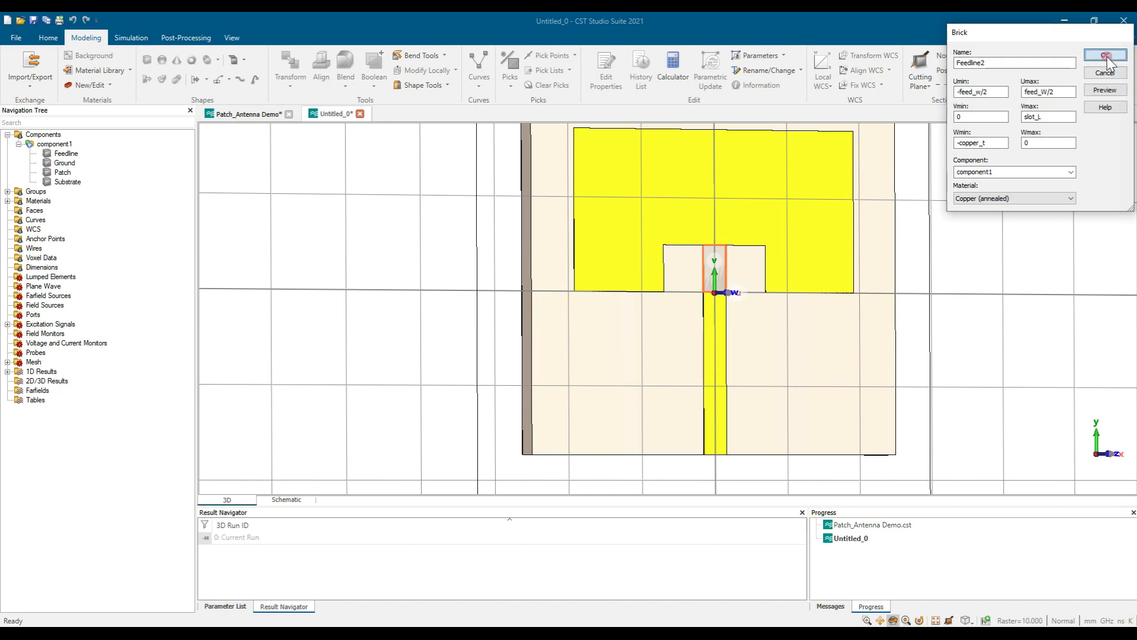
# Examine how Feedline2 joins the patch and the original feedline, and view the feedline's end at the substrate edge.
pyautogui.moveTo(662, 322); pyautogui.dragTo(767, 326)
pyautogui.scroll(5, 680, 273)
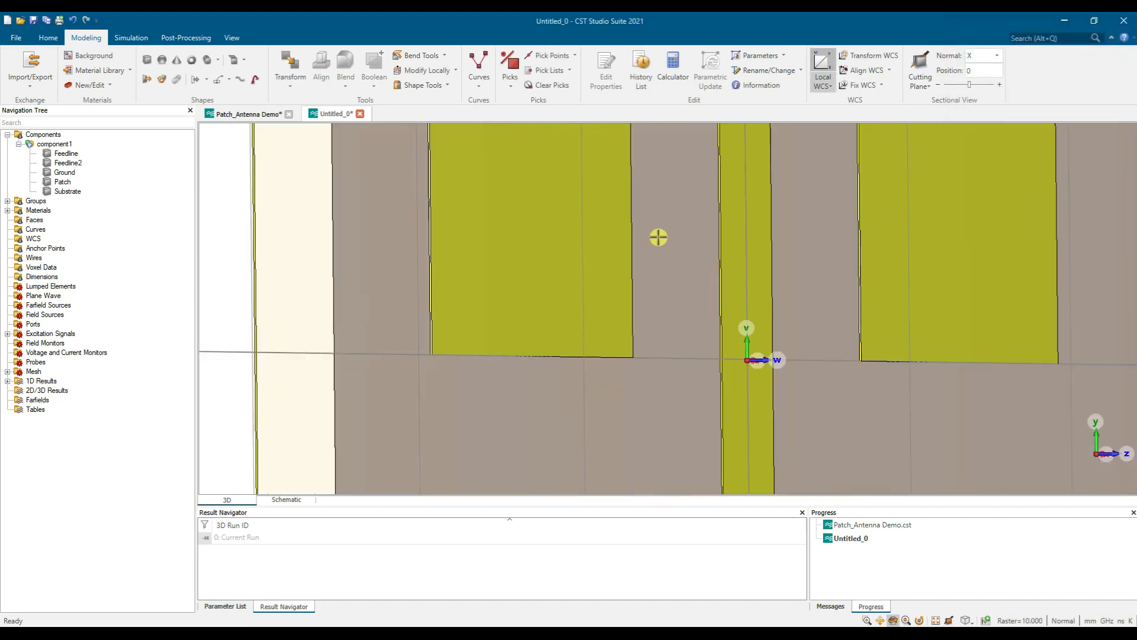
pyautogui.scroll(-3, 718, 257)
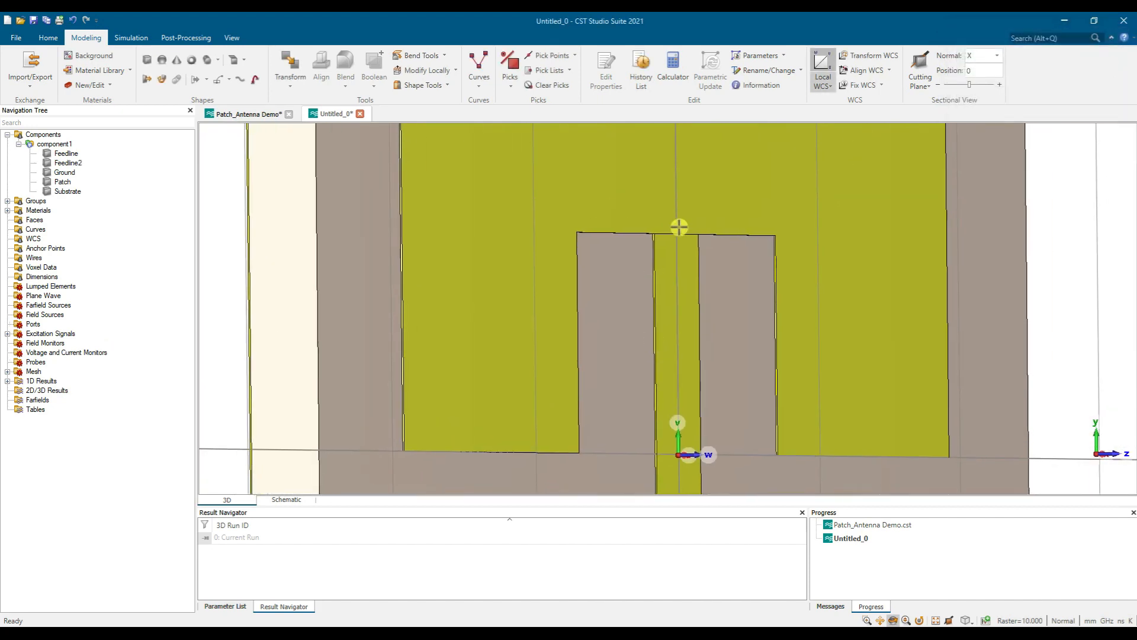
pyautogui.scroll(6, 670, 235)
pyautogui.moveTo(604, 254); pyautogui.dragTo(623, 229)
pyautogui.scroll(-1, 632, 229)
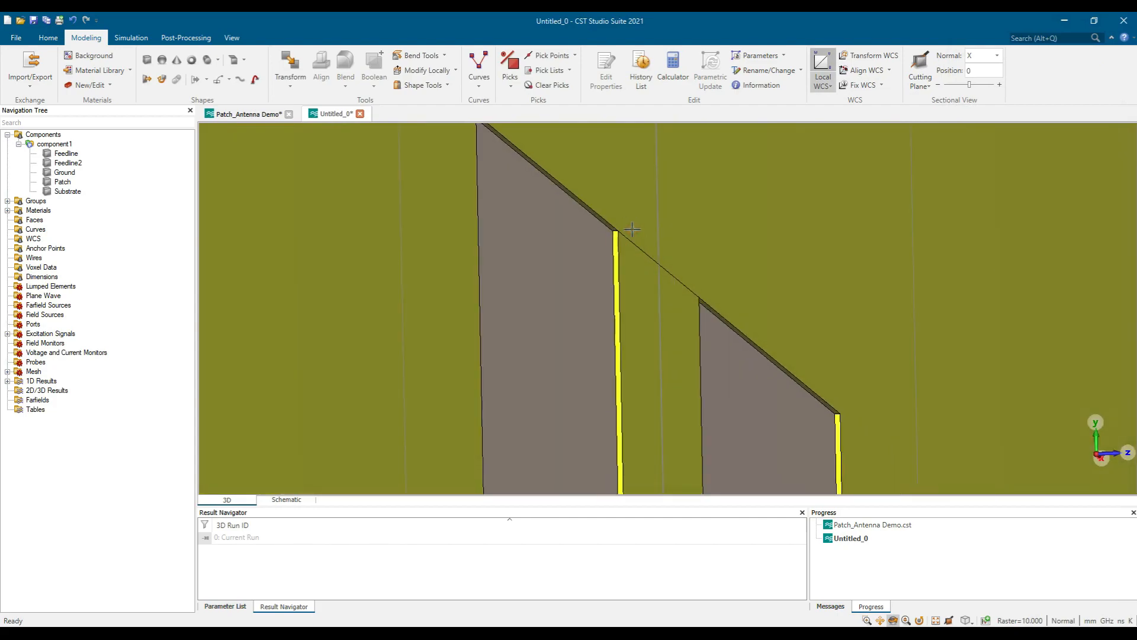
pyautogui.scroll(-10, 632, 229)
pyautogui.moveTo(704, 290); pyautogui.dragTo(757, 294)
pyautogui.scroll(5, 757, 296)
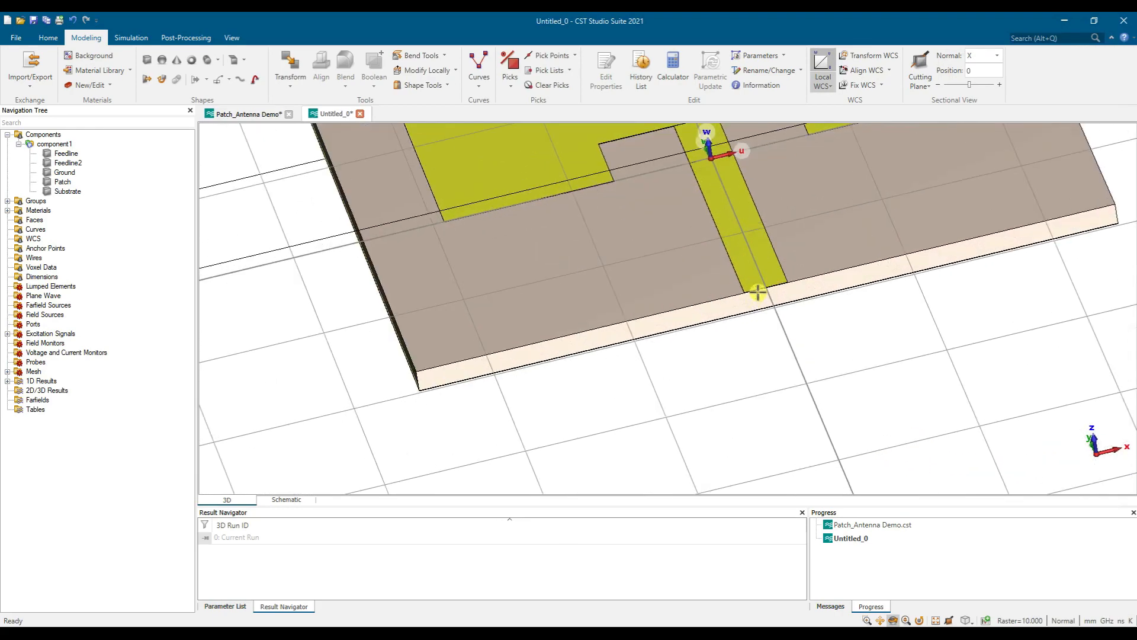
# Review the waveguide port's placement in the Patch_Antenna Demo project and return to Untitled_0.
pyautogui.click(220, 114)
pyautogui.moveTo(797, 401); pyautogui.dragTo(818, 299)
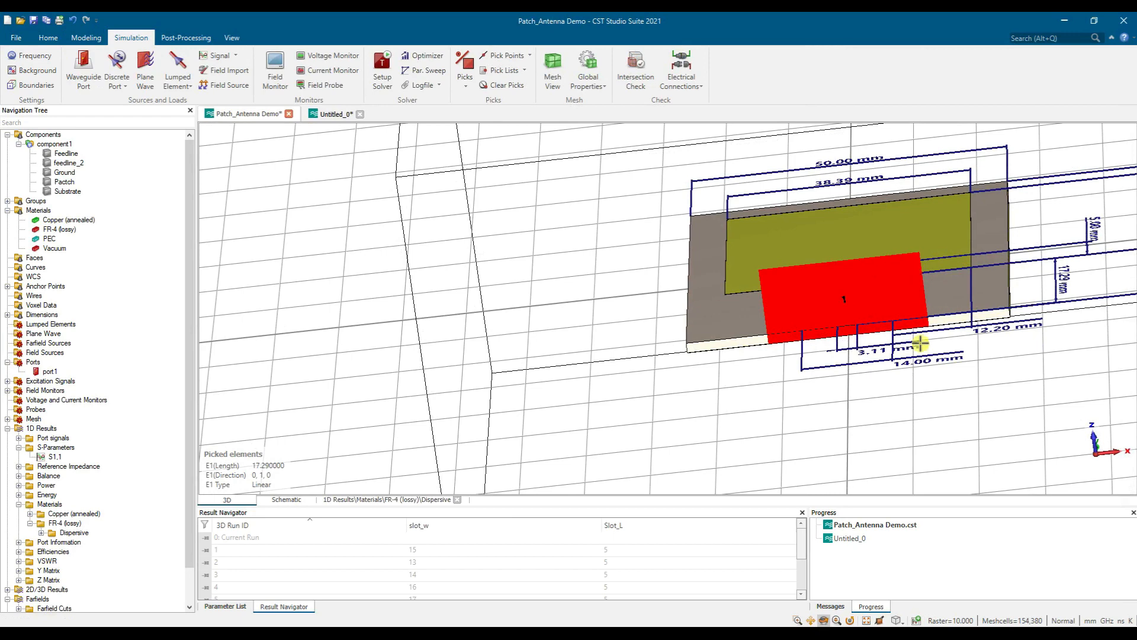
pyautogui.click(334, 114)
# Pick the thin end face of the Feedline at the substrate's edge.
pyautogui.moveTo(825, 371); pyautogui.dragTo(802, 302)
pyautogui.moveTo(736, 211); pyautogui.dragTo(663, 282, button='middle')
pyautogui.scroll(3, 663, 282)
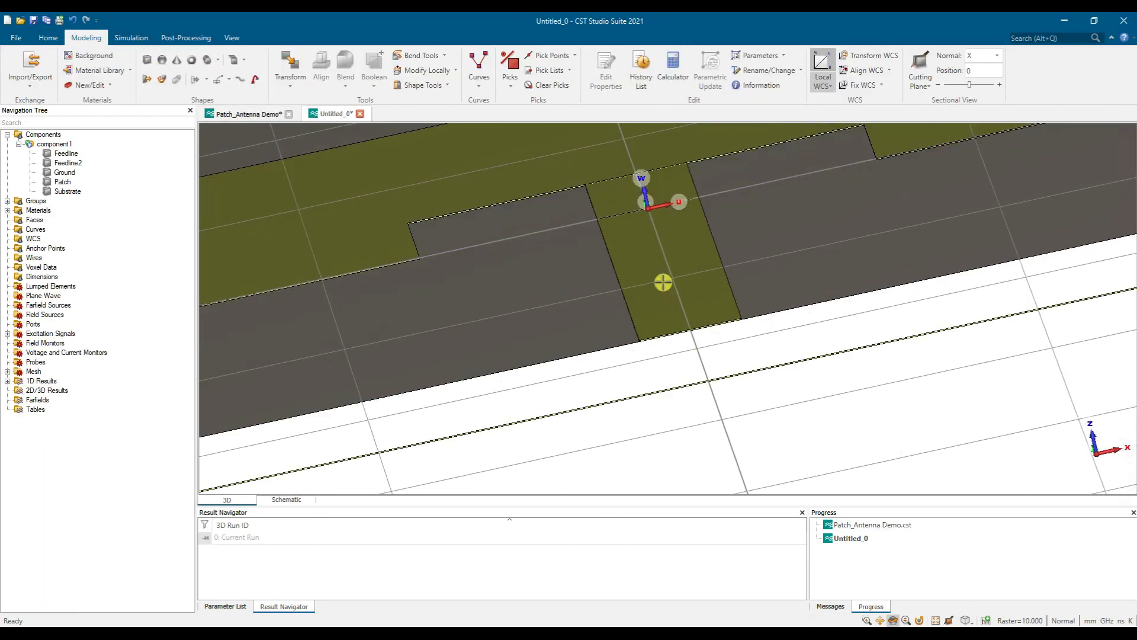
pyautogui.scroll(5, 663, 282)
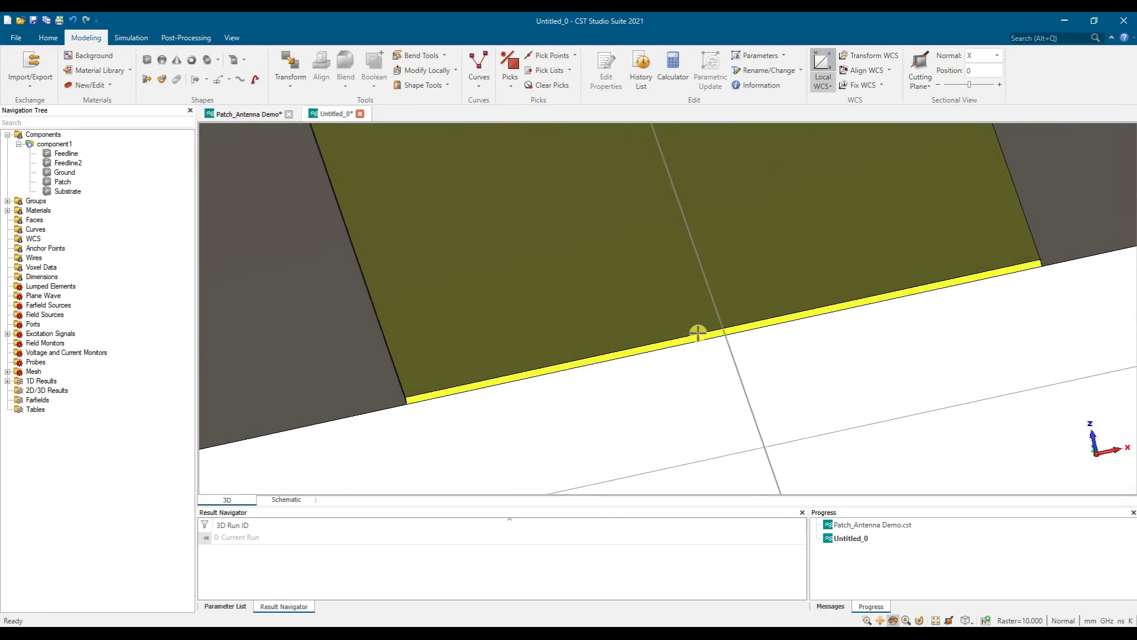
pyautogui.click(510, 80)
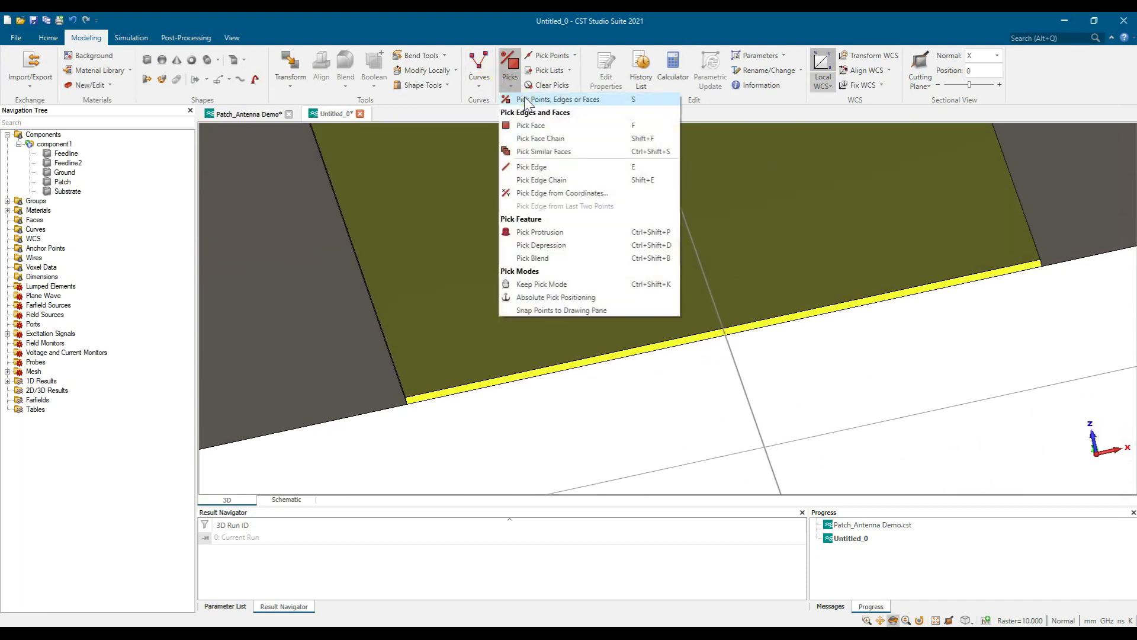
pyautogui.click(533, 99)
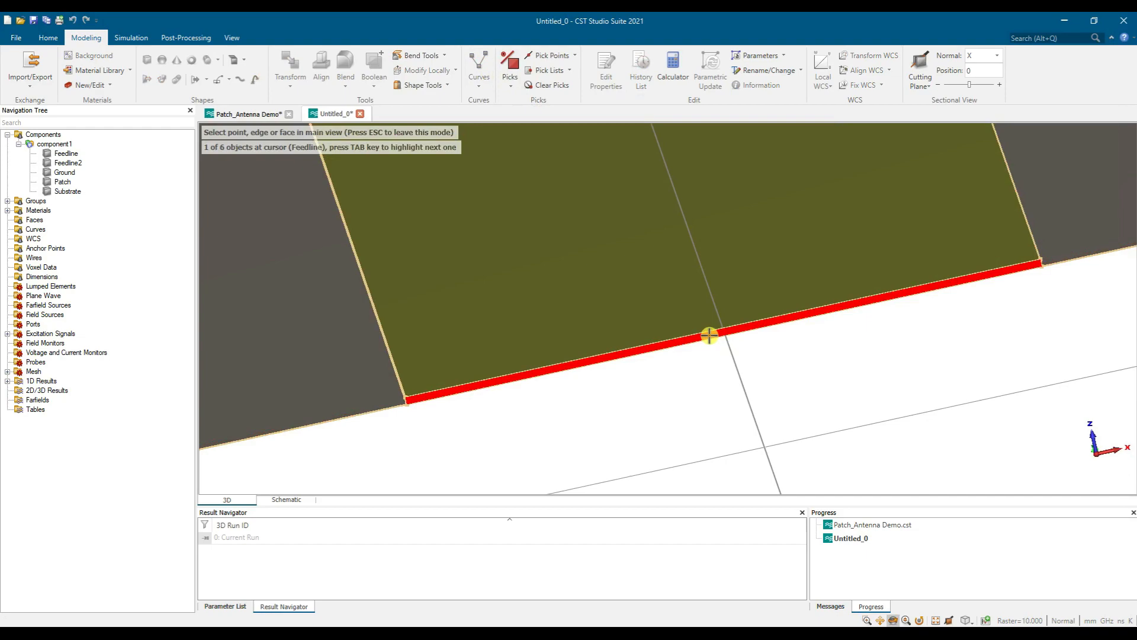
pyautogui.click(709, 335)
pyautogui.press('w')
pyautogui.scroll(-10, 663, 318)
pyautogui.moveTo(635, 333); pyautogui.dragTo(676, 371)
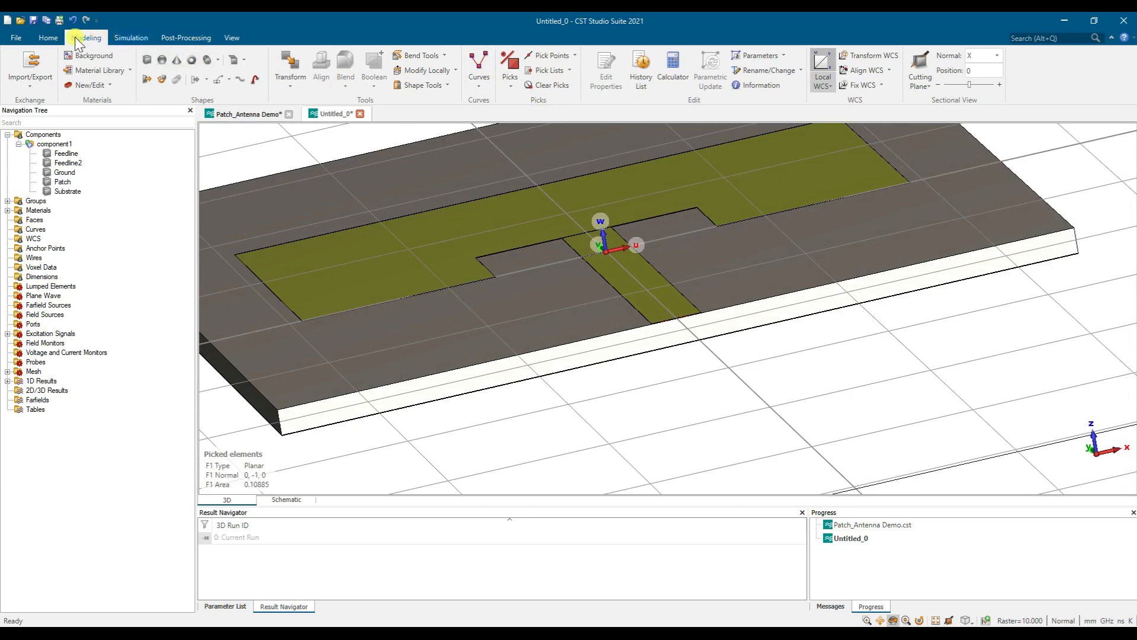
# Calculate the port extension coefficient for a microstrip line with W 3.11 mm, h 1.6 mm and Er 4.3 using the solver ports macro.
pyautogui.click(41, 37)
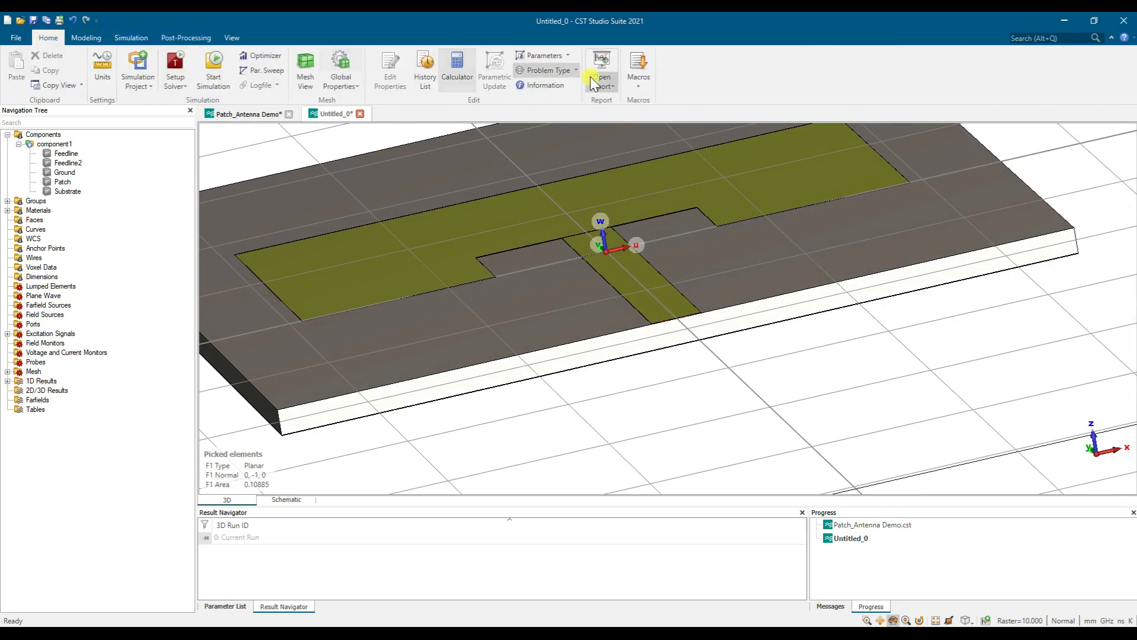
pyautogui.click(641, 83)
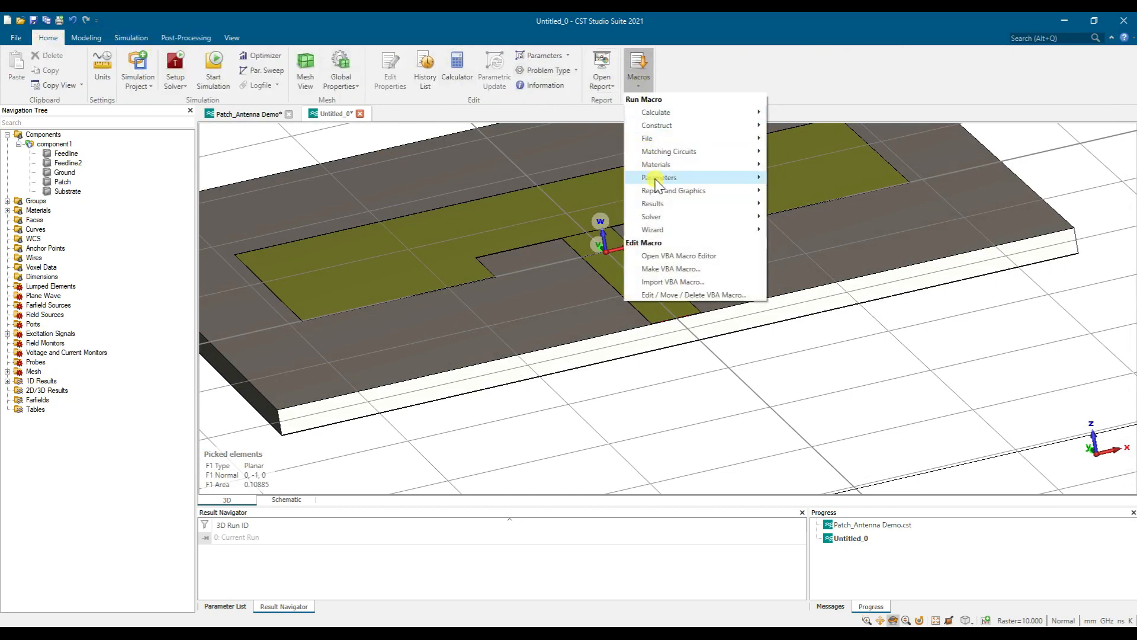
pyautogui.moveTo(678, 221)
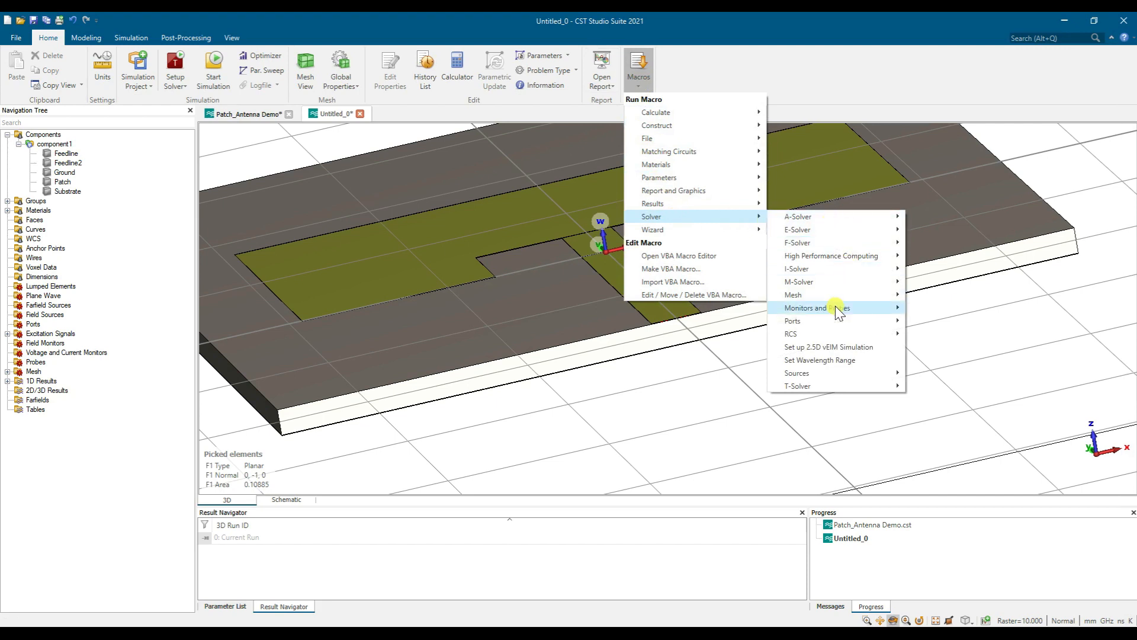
pyautogui.moveTo(836, 325)
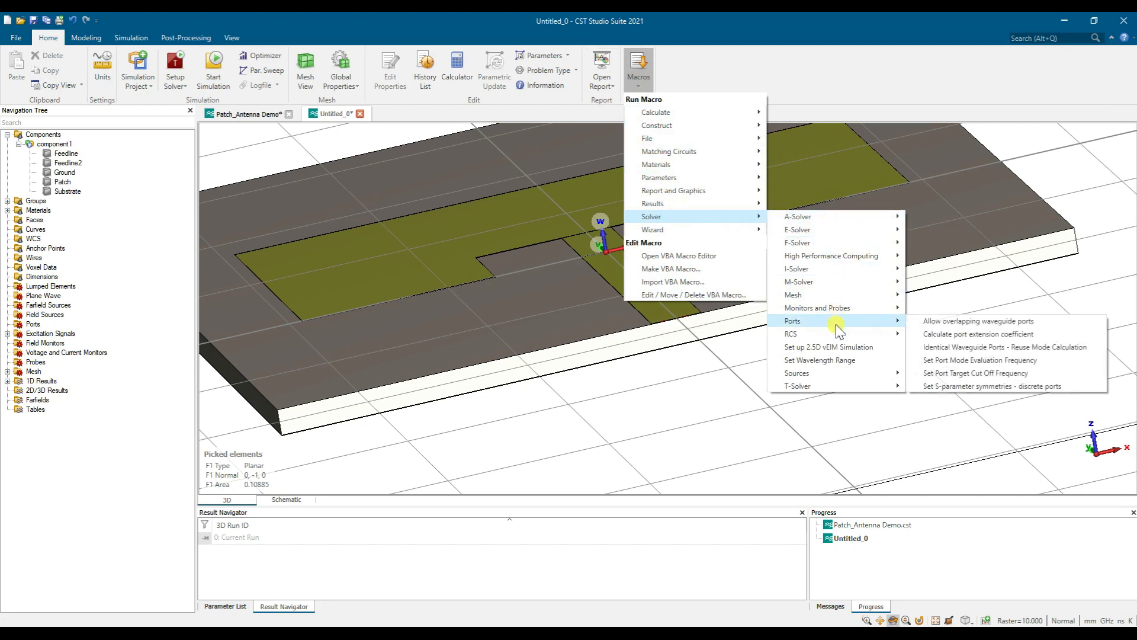
pyautogui.click(968, 336)
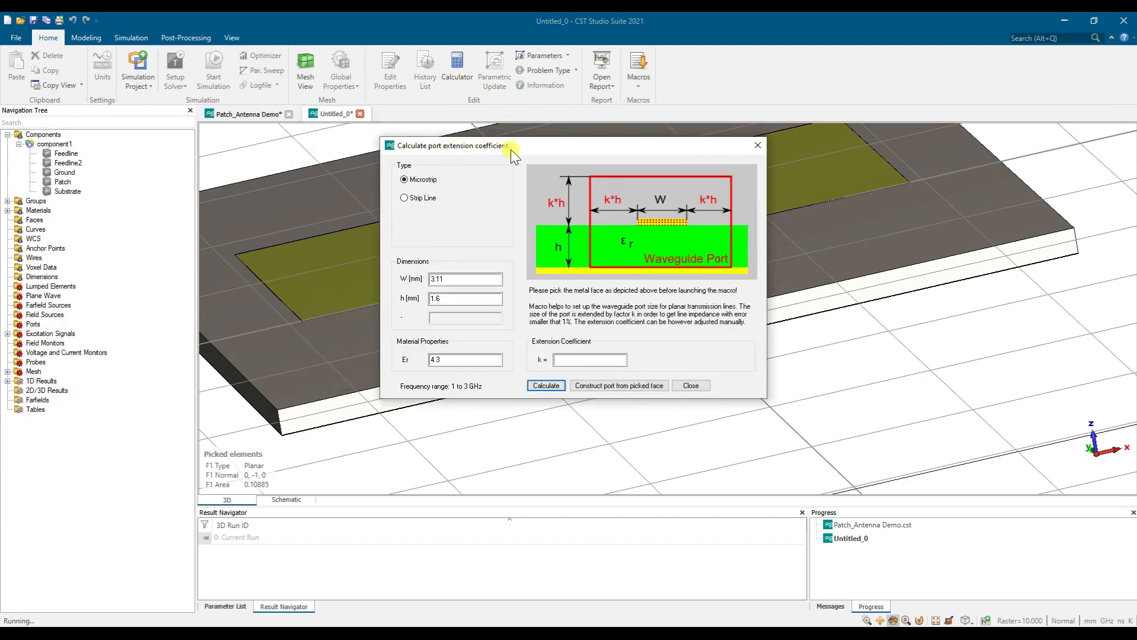
pyautogui.doubleClick(437, 280)
pyautogui.click(439, 298)
pyautogui.click(438, 361)
pyautogui.click(548, 386)
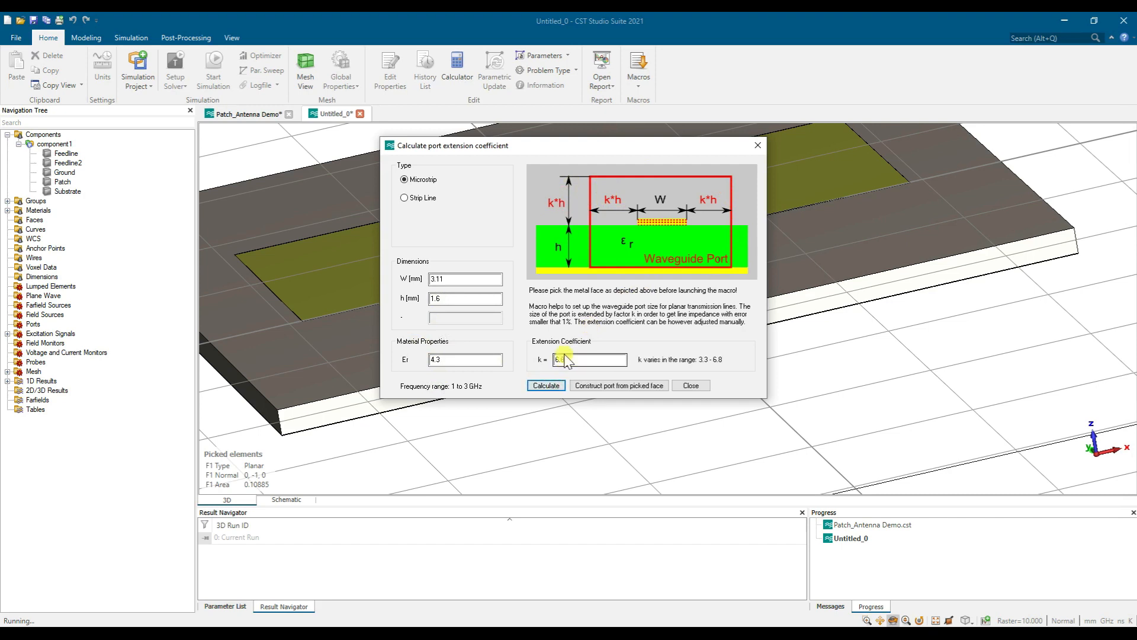
# Construct the waveguide port from the picked feedline face and close the port extension macro.
pyautogui.click(604, 386)
pyautogui.moveTo(591, 155); pyautogui.dragTo(296, 136)
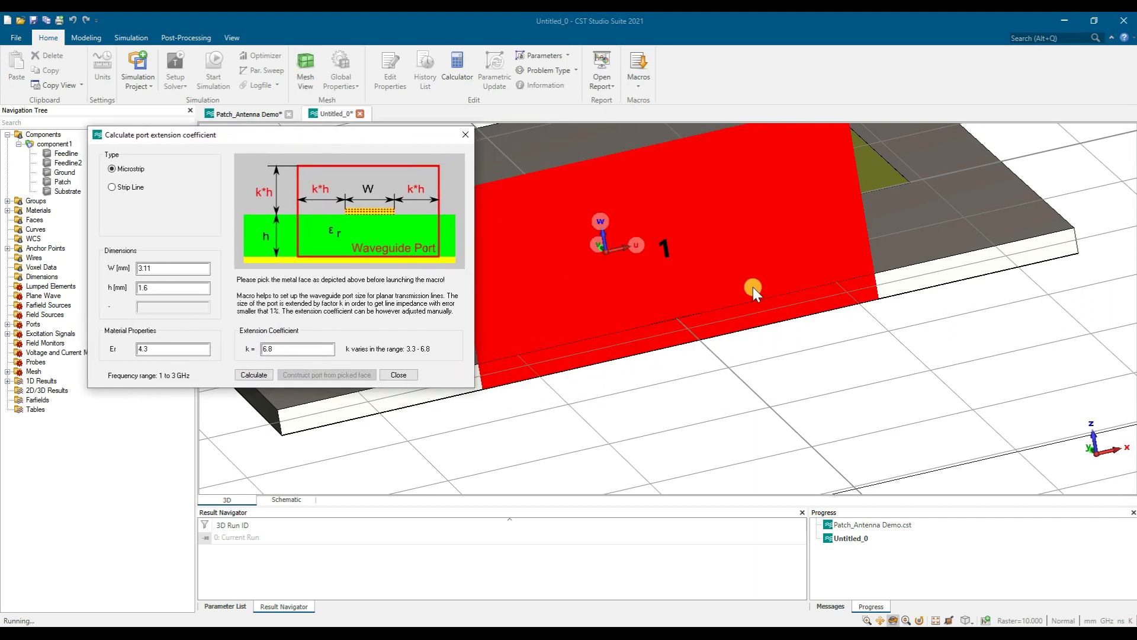
pyautogui.click(403, 374)
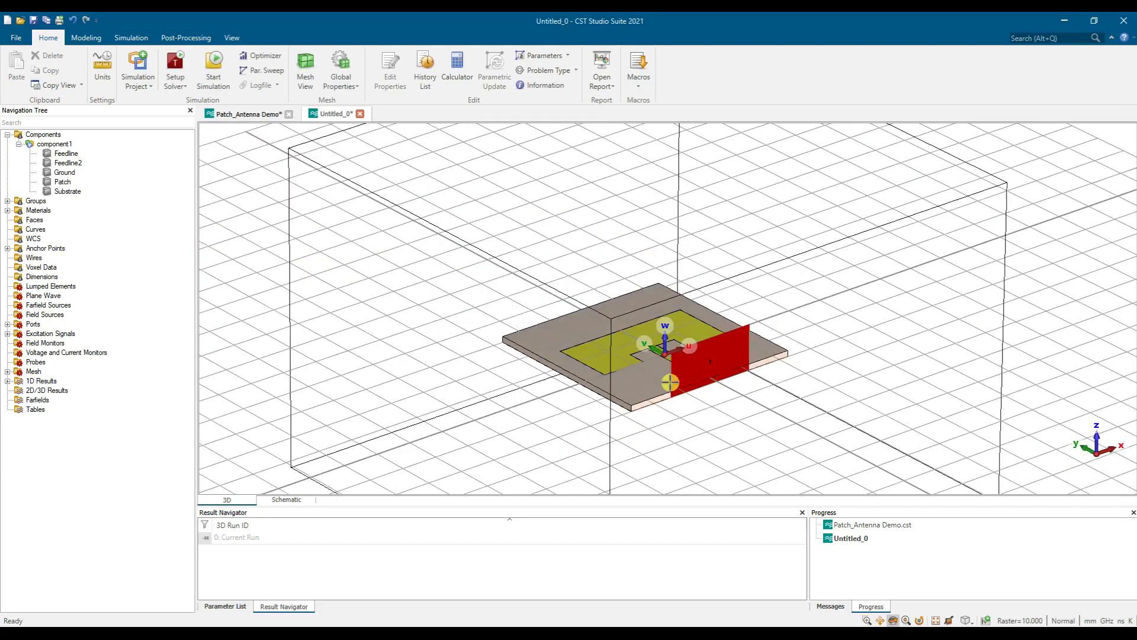
# Inspect the new port on the antenna, measure the patch's side edge along its length, and clear the pick.
pyautogui.moveTo(670, 383); pyautogui.dragTo(597, 387)
pyautogui.moveTo(649, 370); pyautogui.dragTo(693, 419)
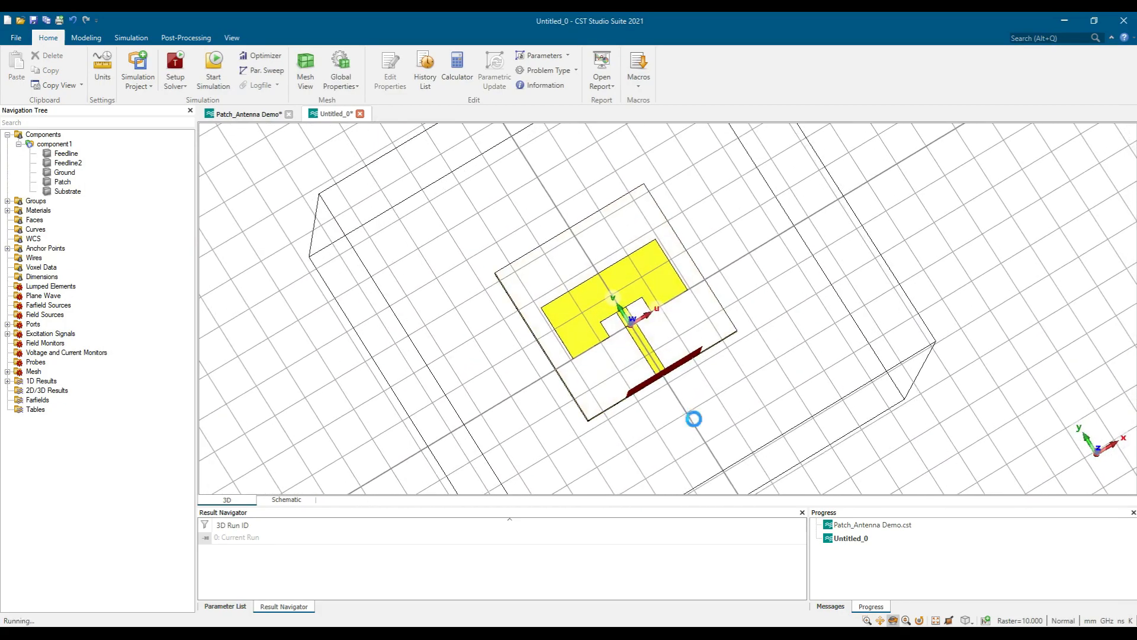
pyautogui.moveTo(576, 395); pyautogui.dragTo(534, 349, button='middle')
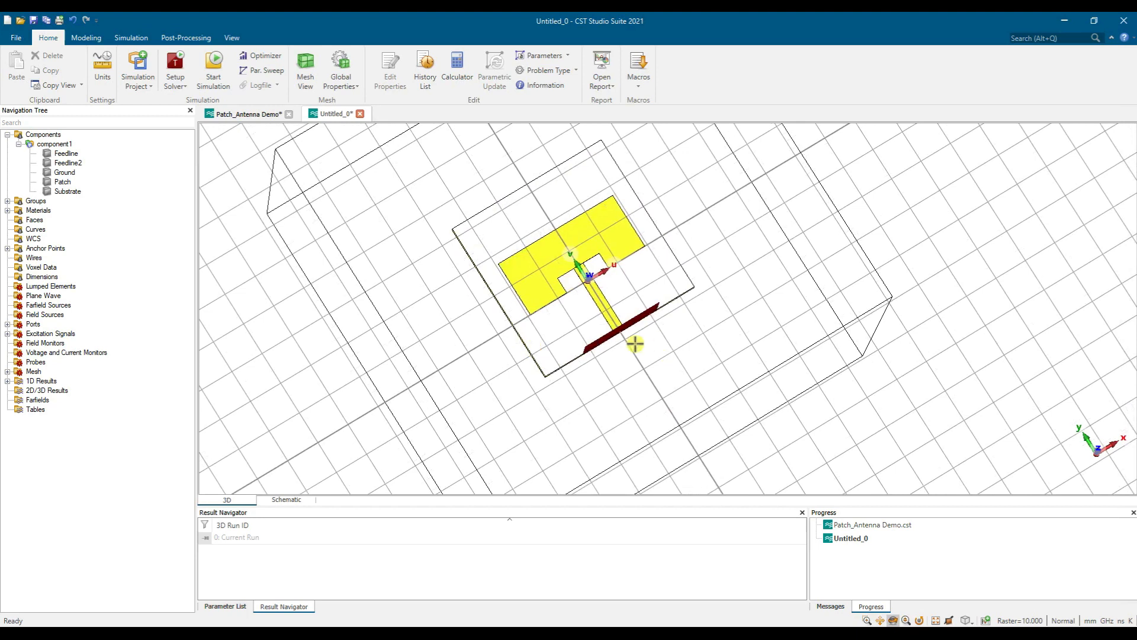
pyautogui.press('e')
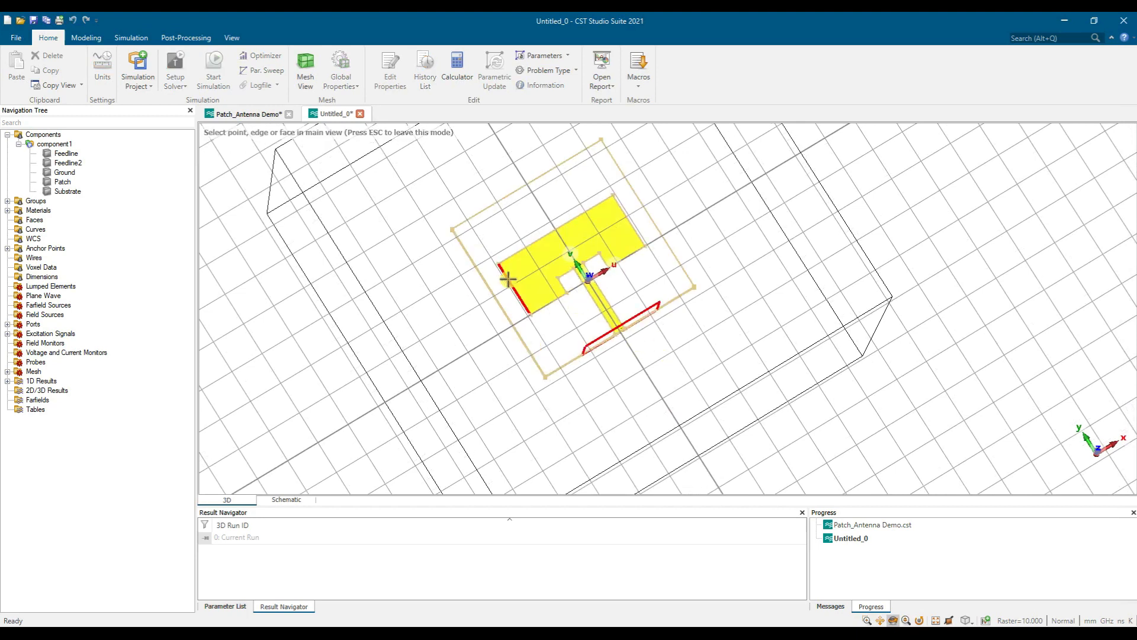
pyautogui.click(508, 279)
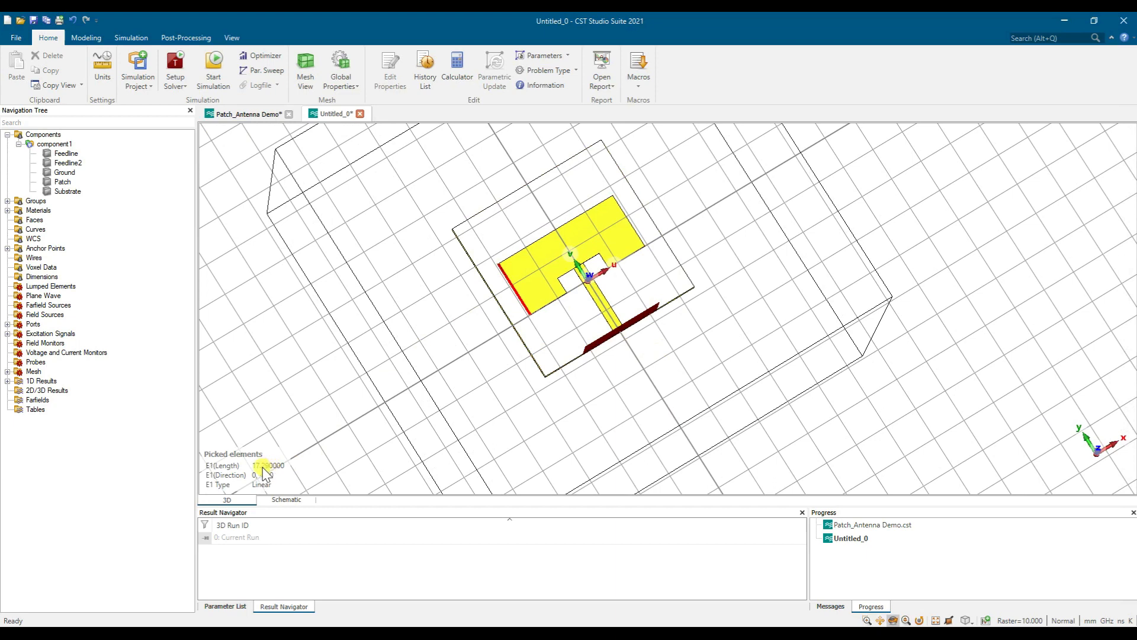
pyautogui.press('d')
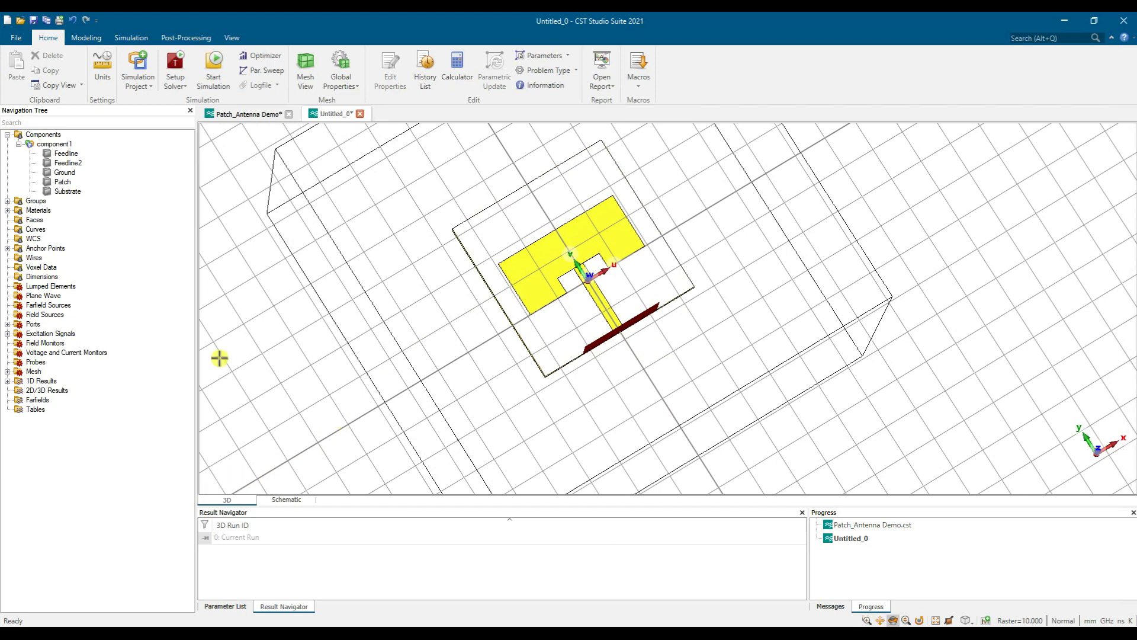
# Check Patch_L in the parameter list against the length in the browser's em: talk patch antenna calculator, and return to CST Studio Suite.
pyautogui.click(225, 606)
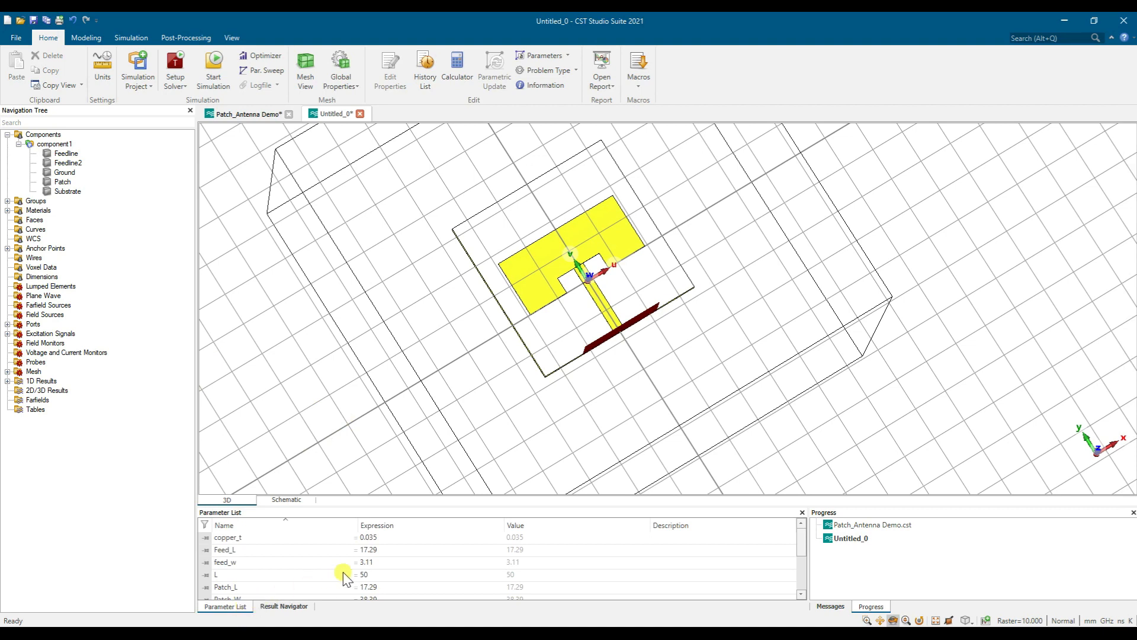
pyautogui.scroll(-1, 382, 551)
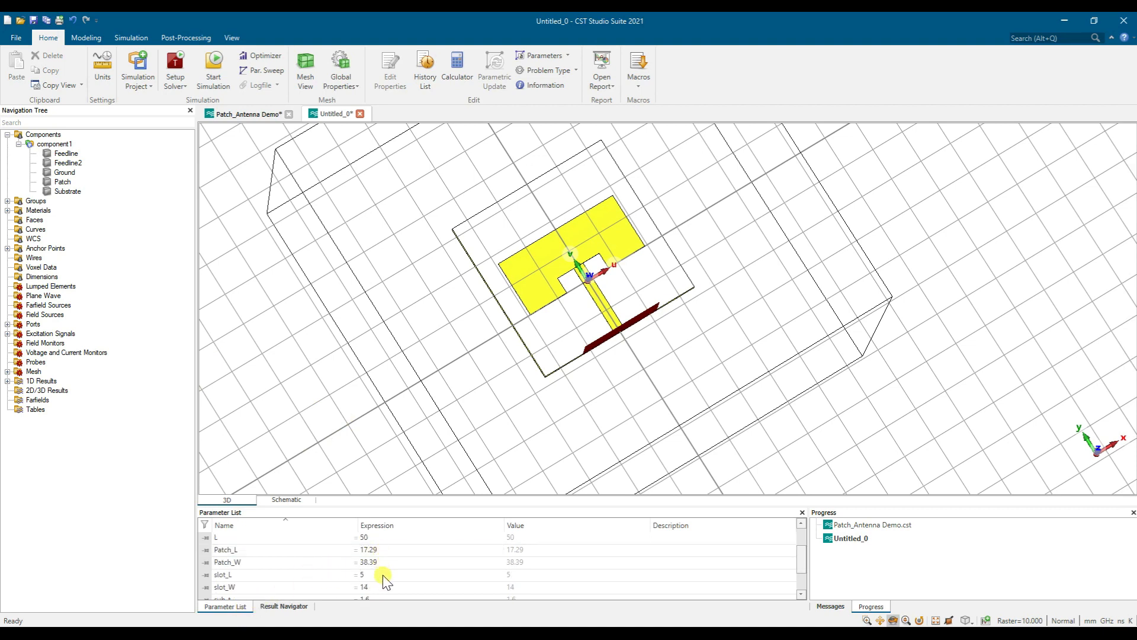
pyautogui.click(381, 553)
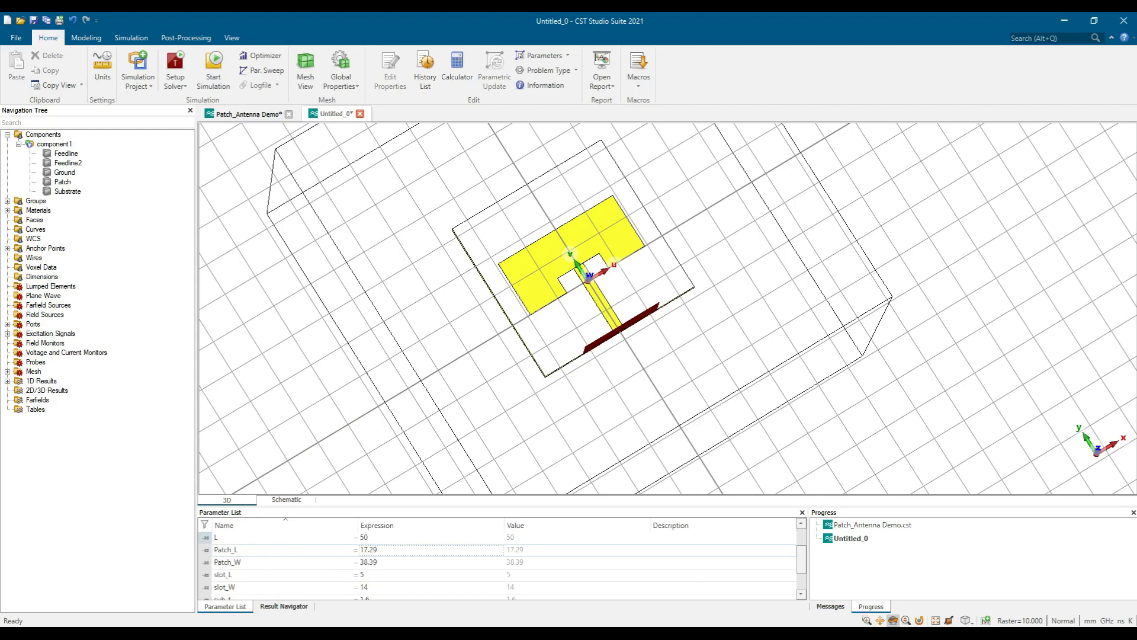
pyautogui.hotkey('alt', 'Tab')
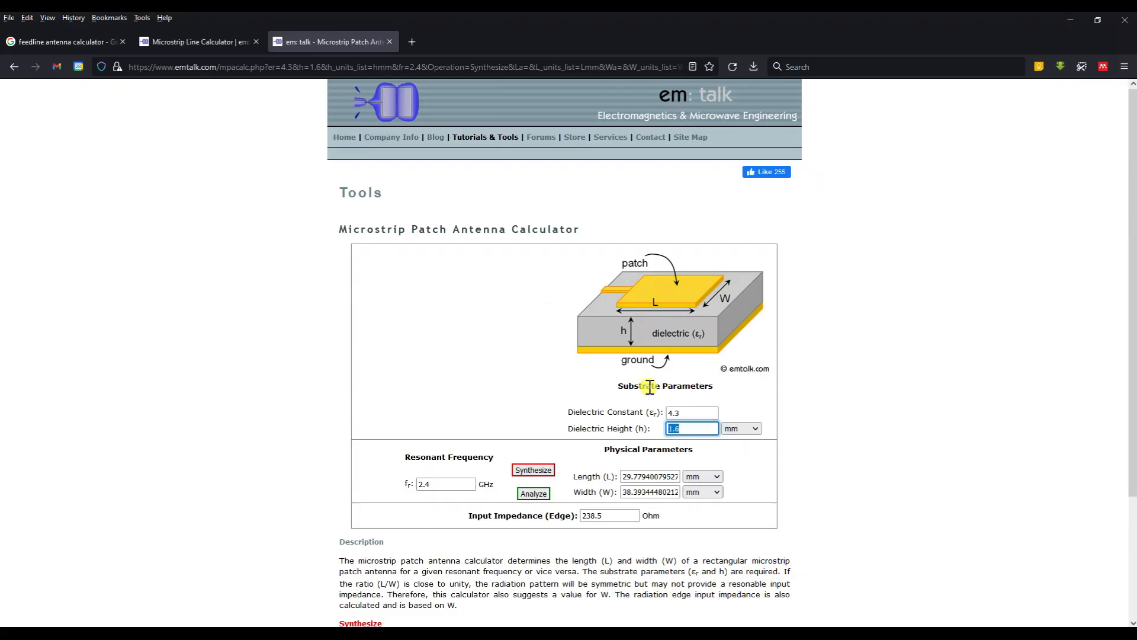
pyautogui.moveTo(642, 477); pyautogui.dragTo(630, 476)
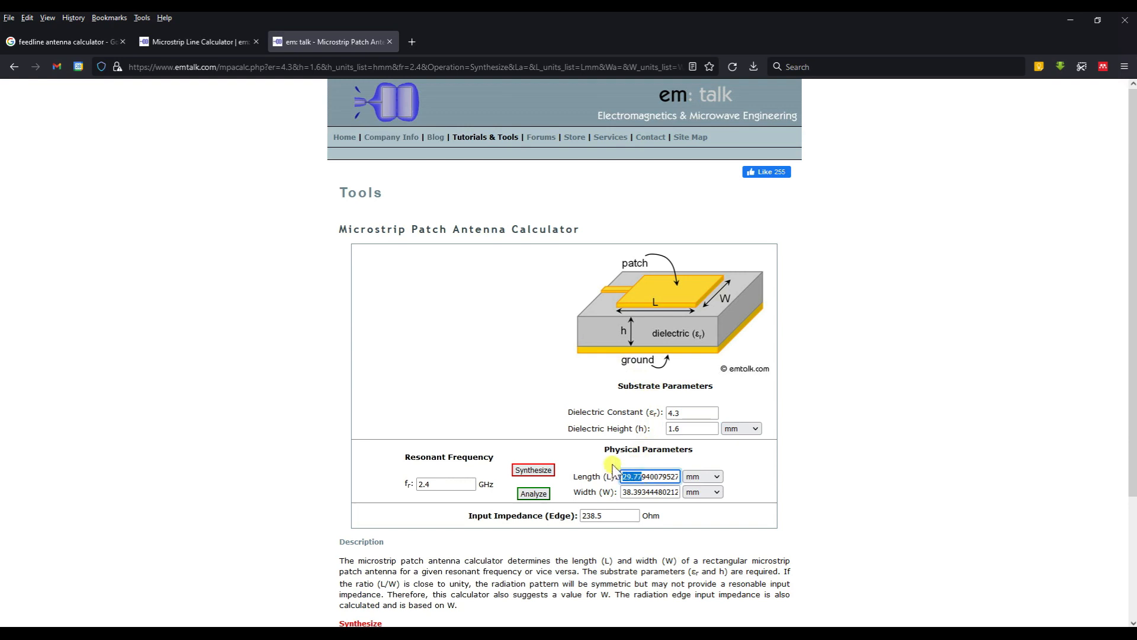
pyautogui.hotkey('alt', 'Tab')
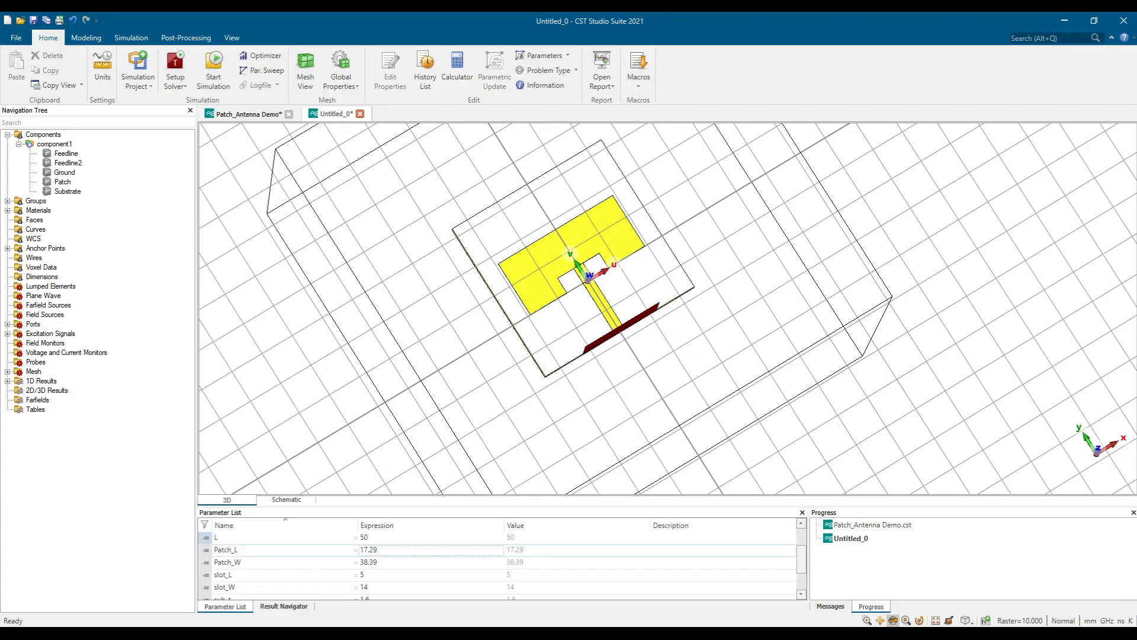
# Set the Patch_L parameter to 29.77 and update the model parametrically.
pyautogui.doubleClick(383, 551)
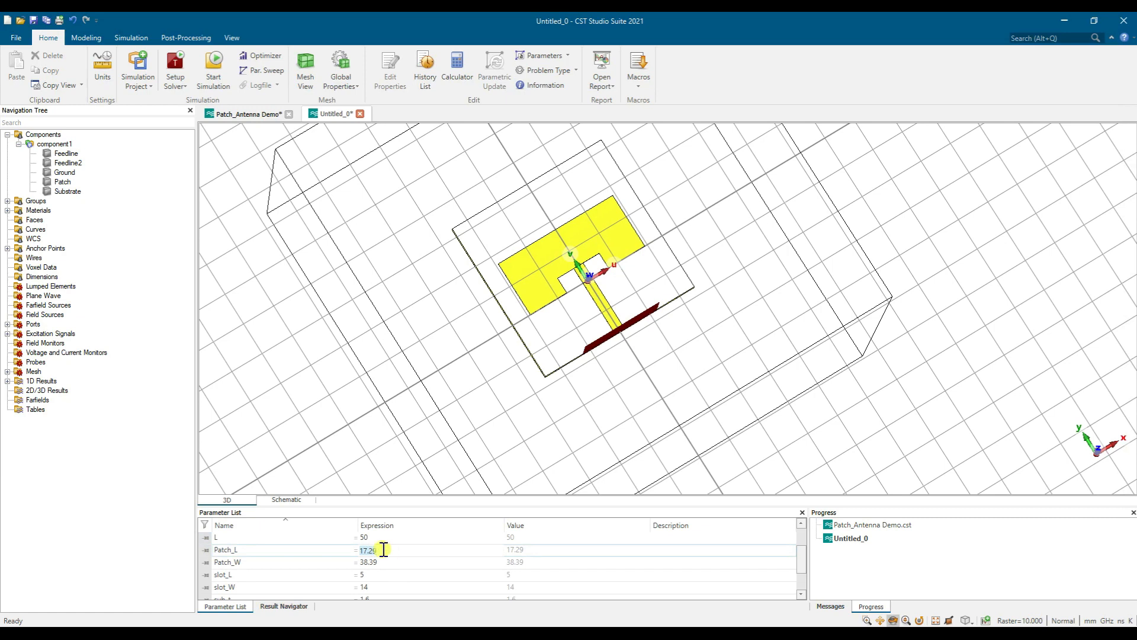
pyautogui.write('29.77')
pyautogui.click(432, 374)
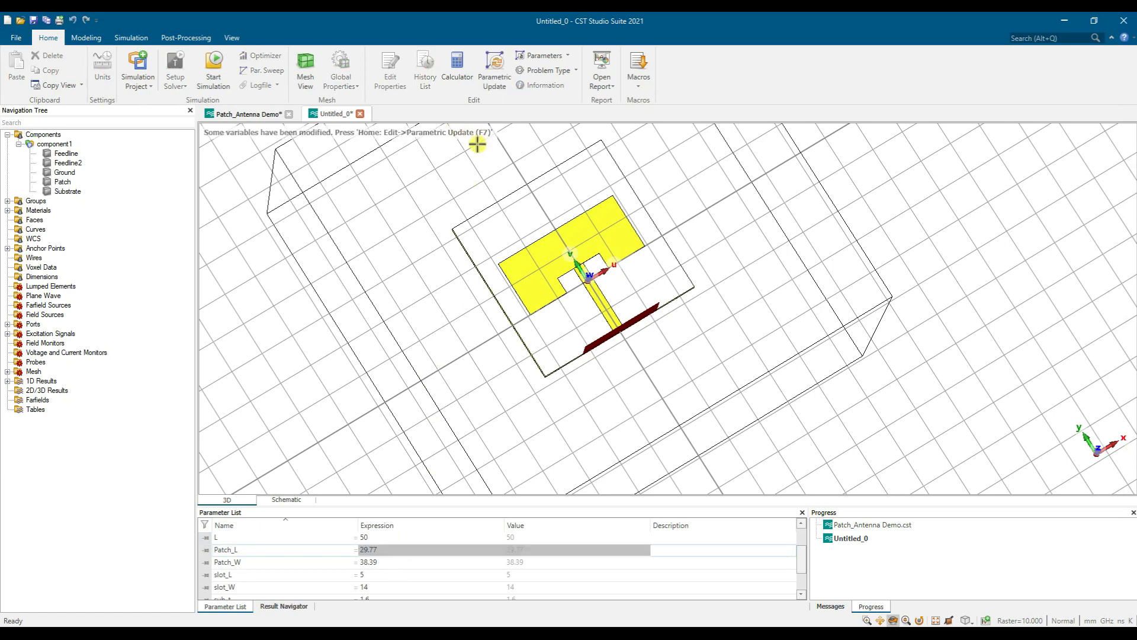
pyautogui.press('F7')
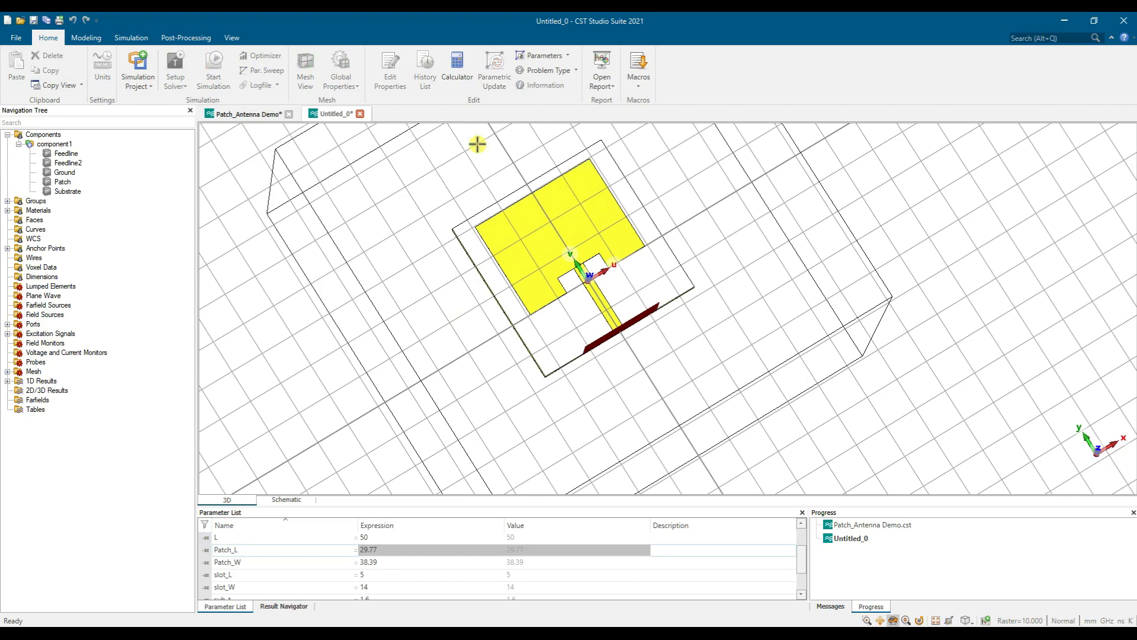
pyautogui.moveTo(554, 281)
pyautogui.mouseDown()
pyautogui.moveTo(673, 350)
pyautogui.moveTo(631, 328)
pyautogui.moveTo(689, 323)
pyautogui.mouseUp()
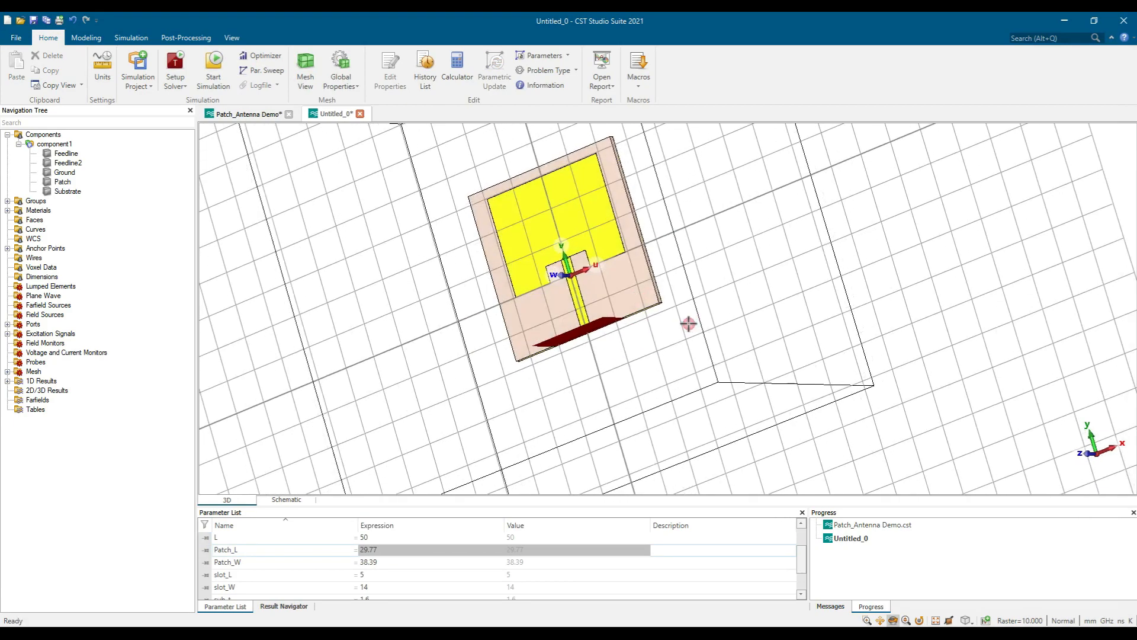
# Compare the patch and port geometry with the Patch_Antenna Demo project and return to Untitled_0.
pyautogui.click(260, 114)
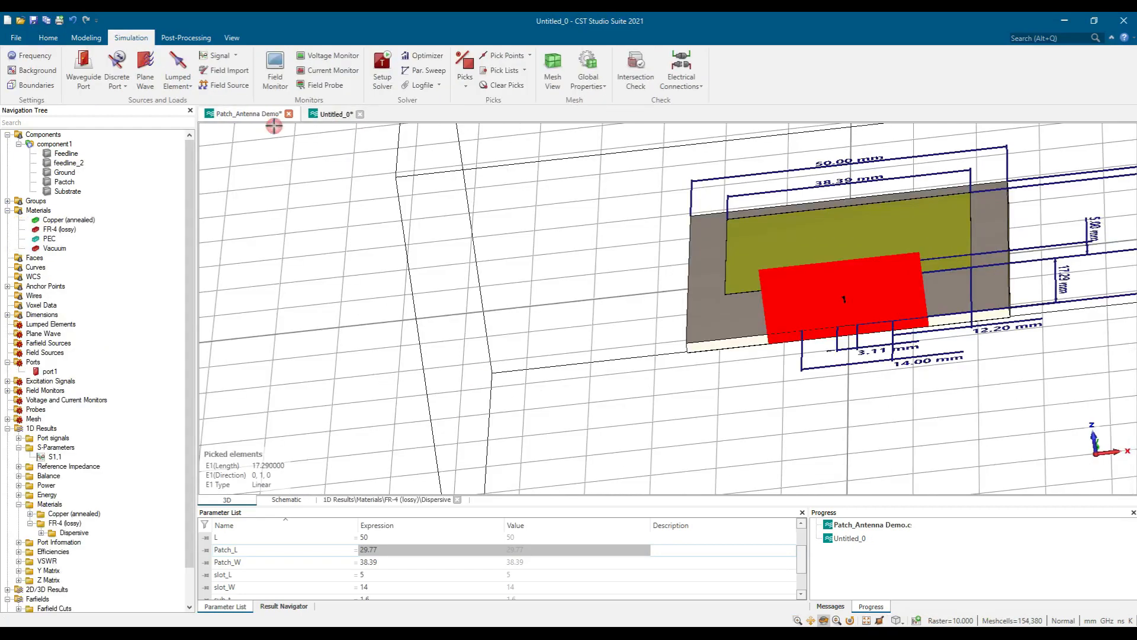
pyautogui.moveTo(816, 305); pyautogui.dragTo(848, 389)
pyautogui.scroll(-3, 780, 238)
pyautogui.moveTo(781, 240); pyautogui.dragTo(794, 278)
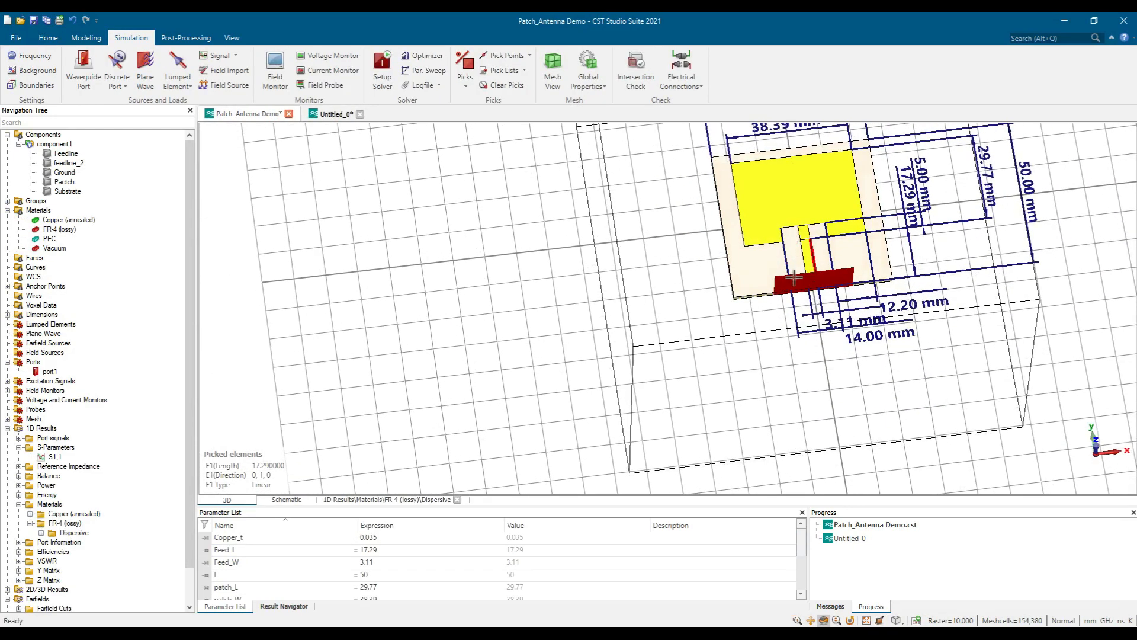
pyautogui.click(332, 114)
pyautogui.moveTo(521, 233); pyautogui.dragTo(703, 242)
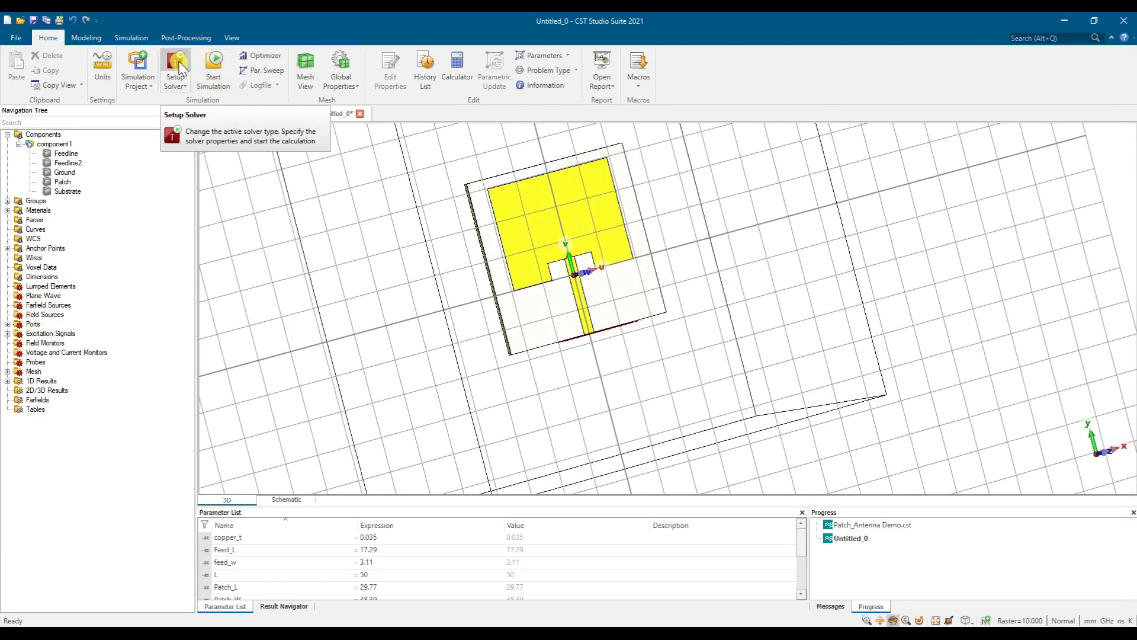
# Set the time domain solver accuracy to -30 dB, keep all ports and modes as stimulation, and start the simulation.
pyautogui.click(179, 67)
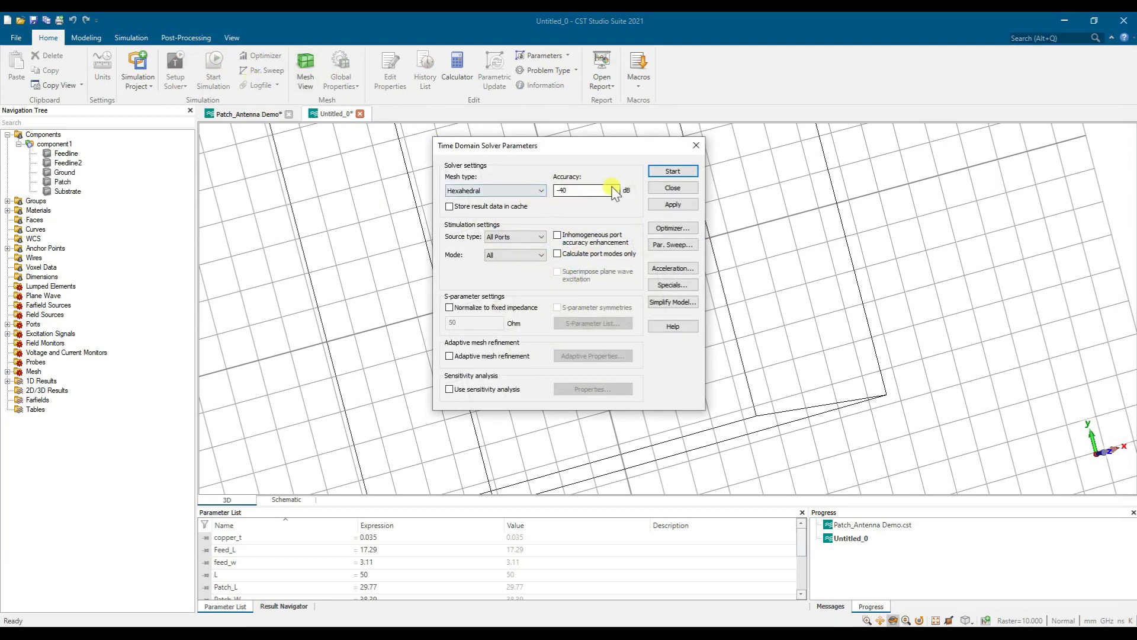
pyautogui.click(614, 191)
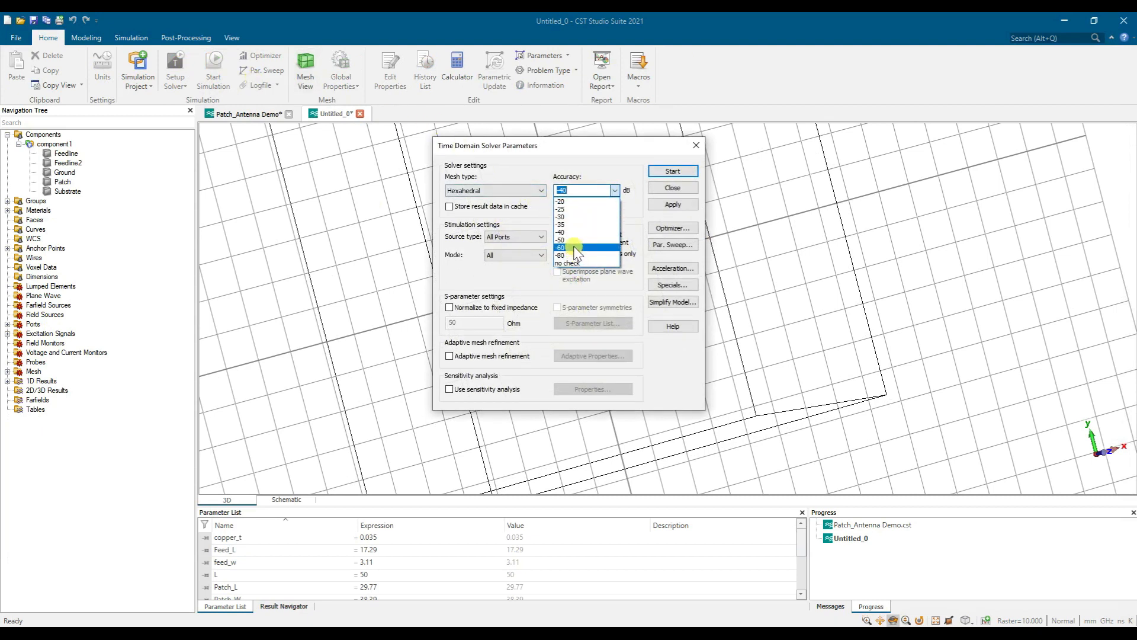
pyautogui.click(573, 217)
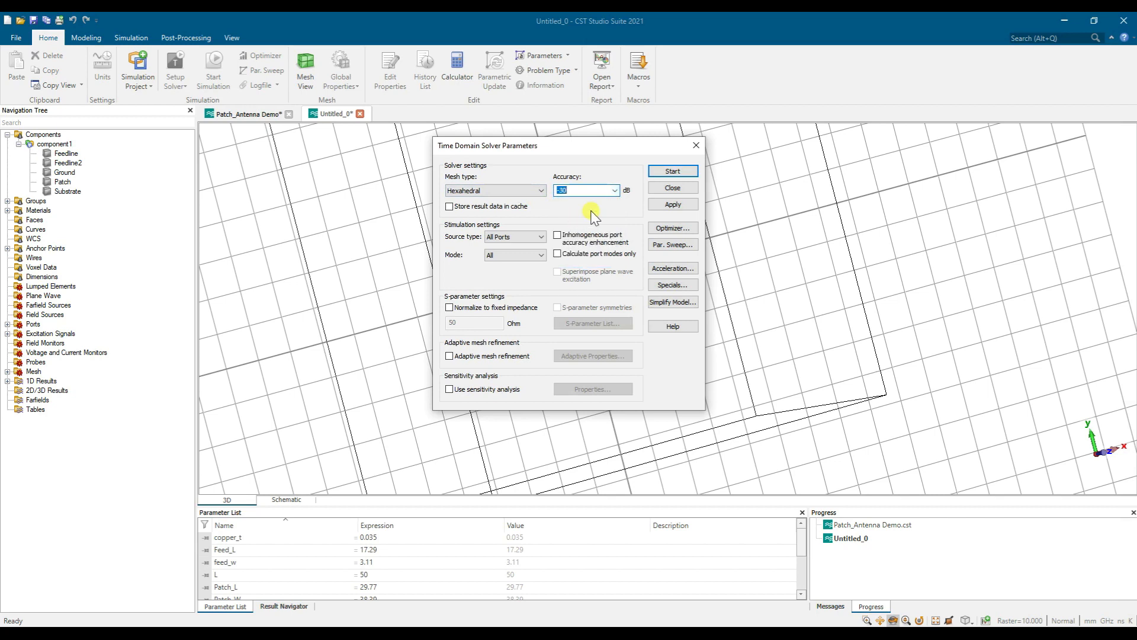
pyautogui.click(526, 255)
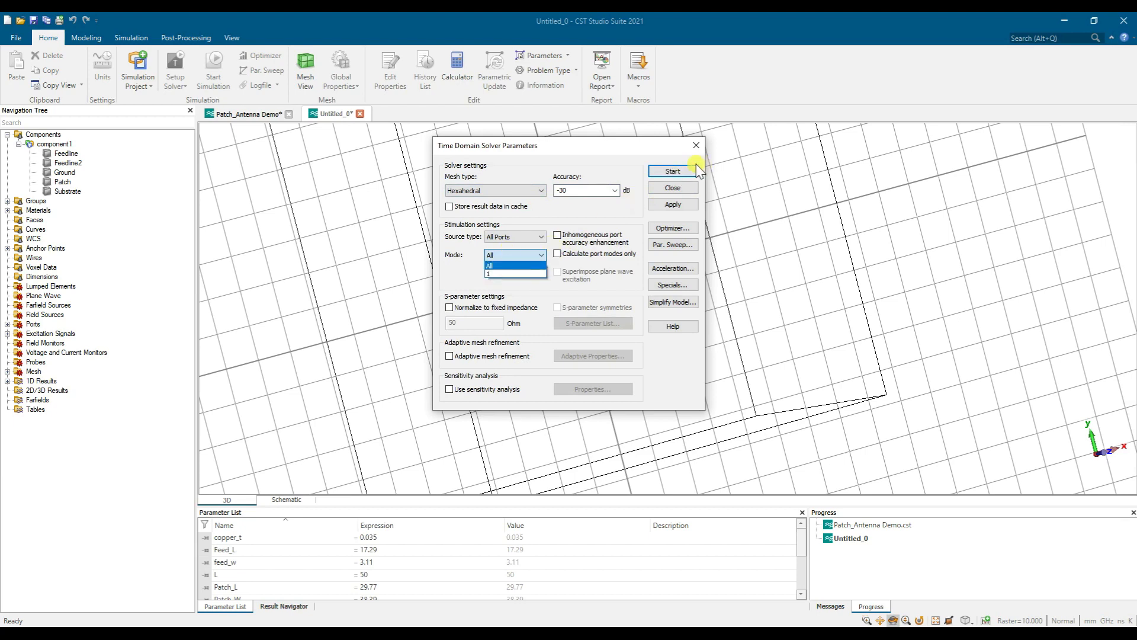
pyautogui.click(678, 171)
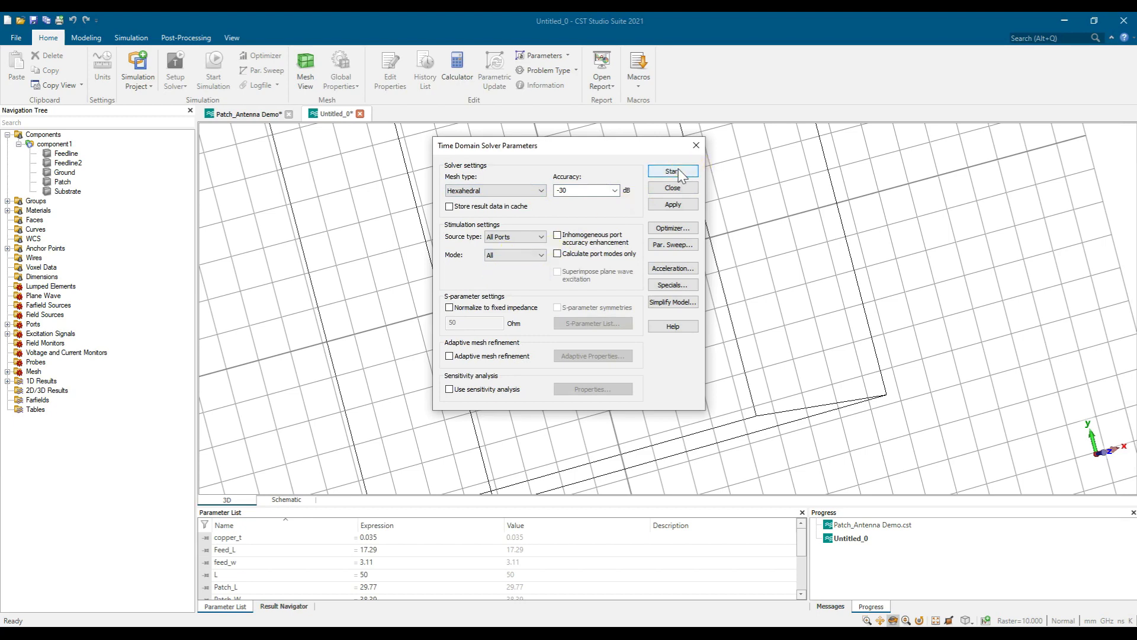
pyautogui.click(675, 172)
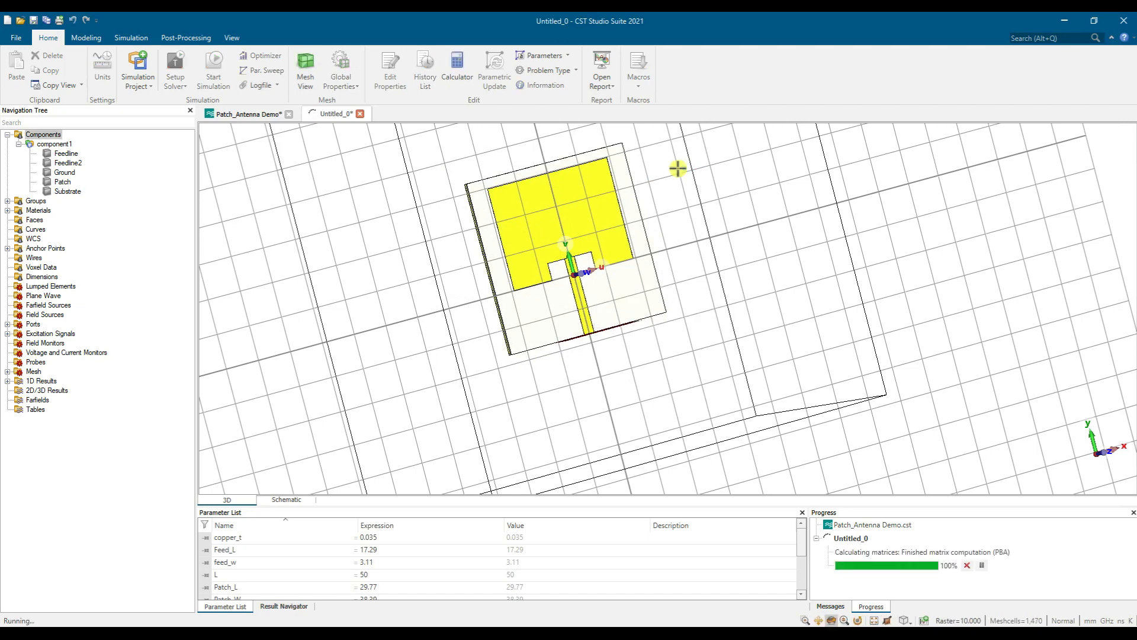
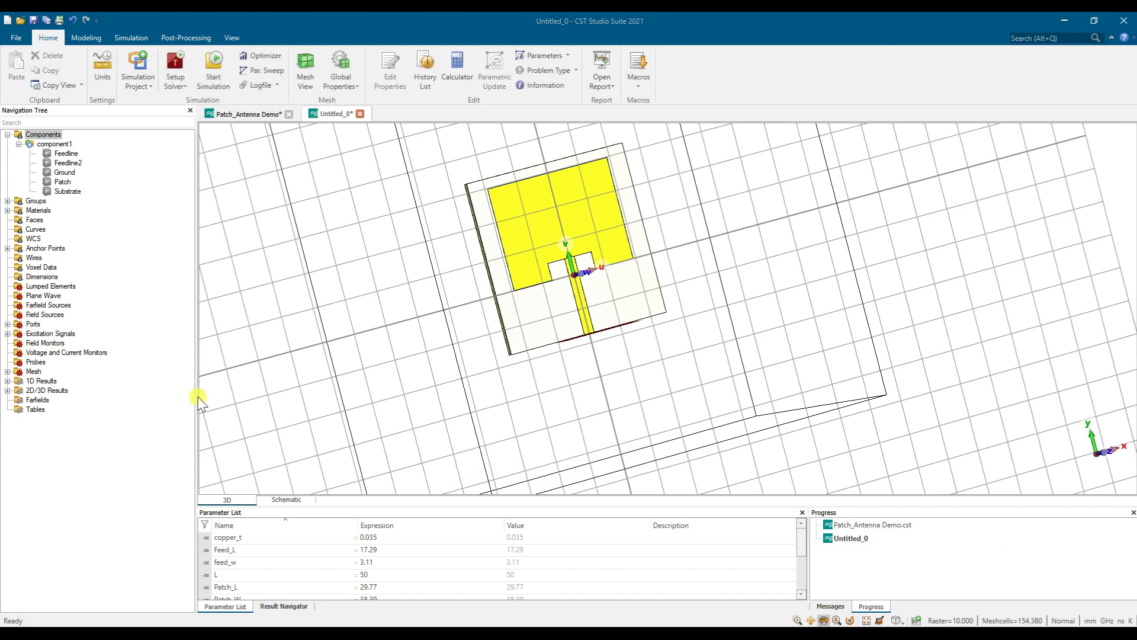
# Display the S-Parameters magnitude plot from the 1D results.
pyautogui.moveTo(724, 363); pyautogui.dragTo(589, 399)
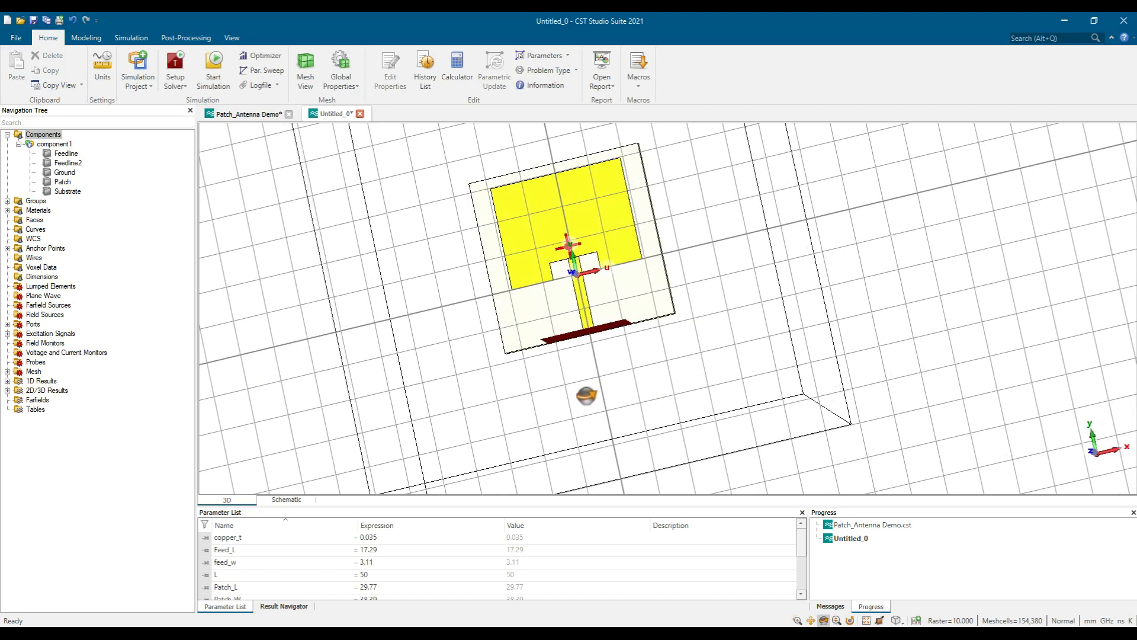
pyautogui.click(8, 381)
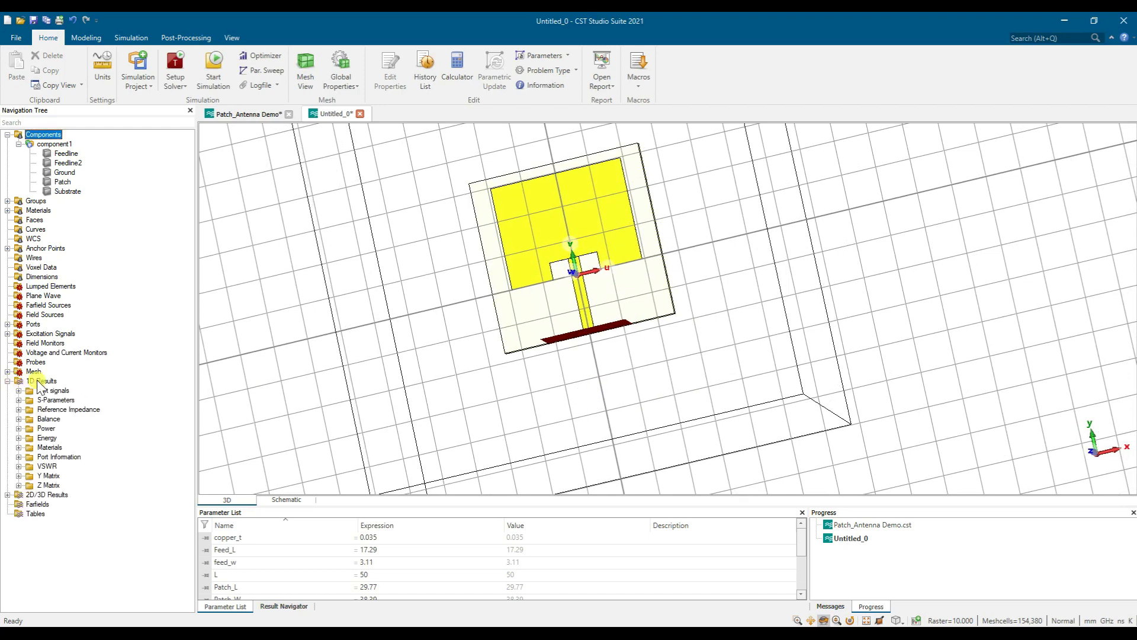
pyautogui.click(37, 399)
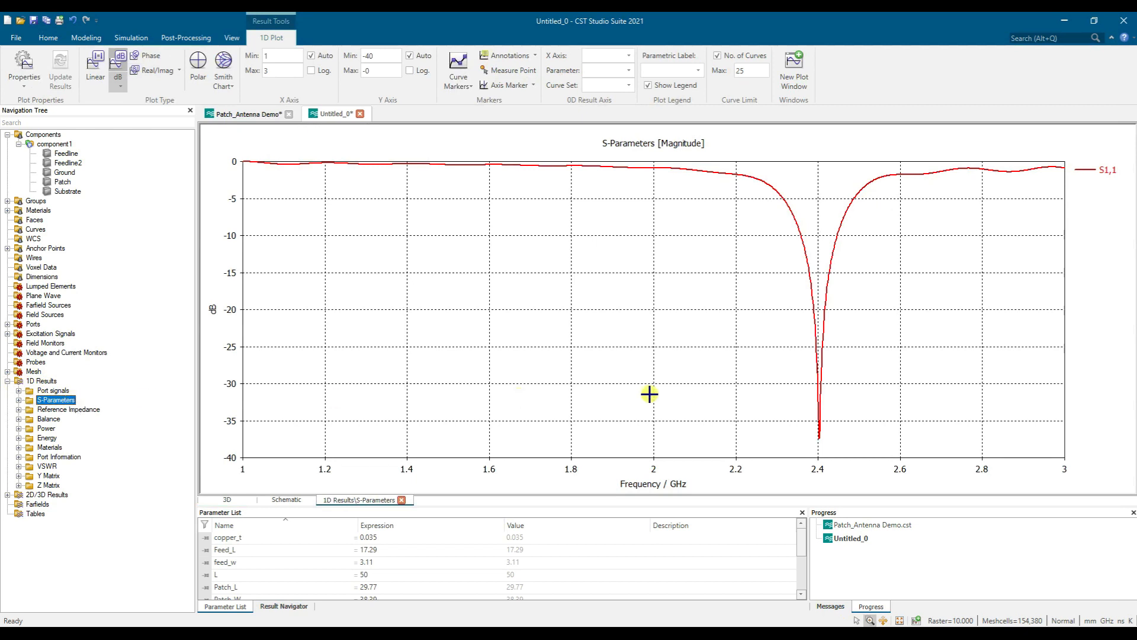
# Add an axis marker at 2.4 GHz on the S1,1 plot and place its value label beside the resonance dip.
pyautogui.click(494, 86)
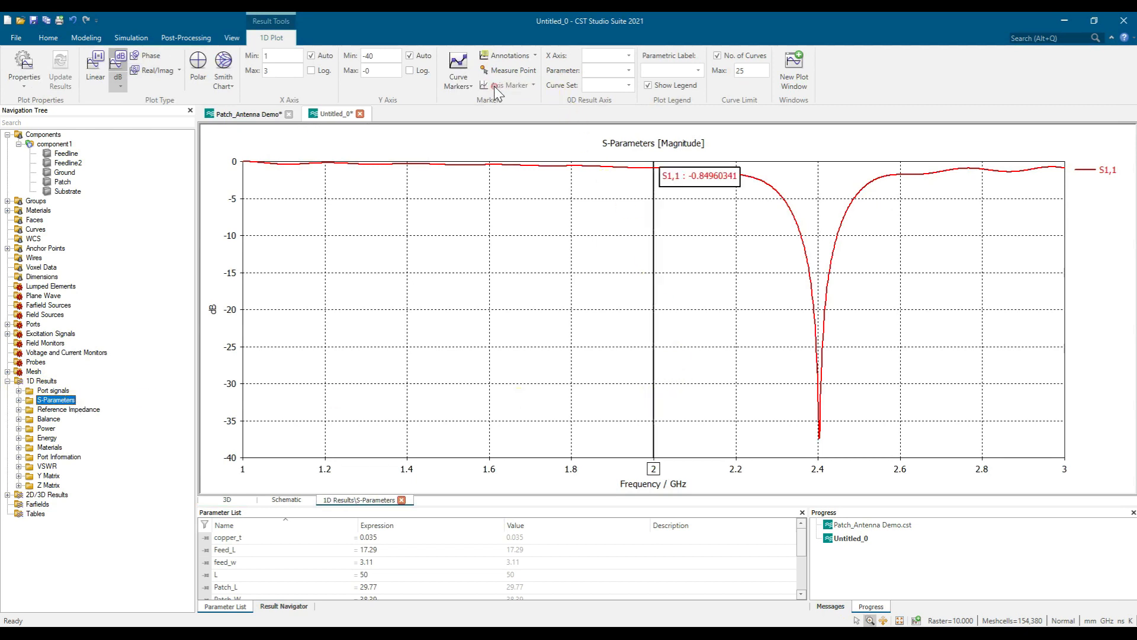
pyautogui.click(656, 187)
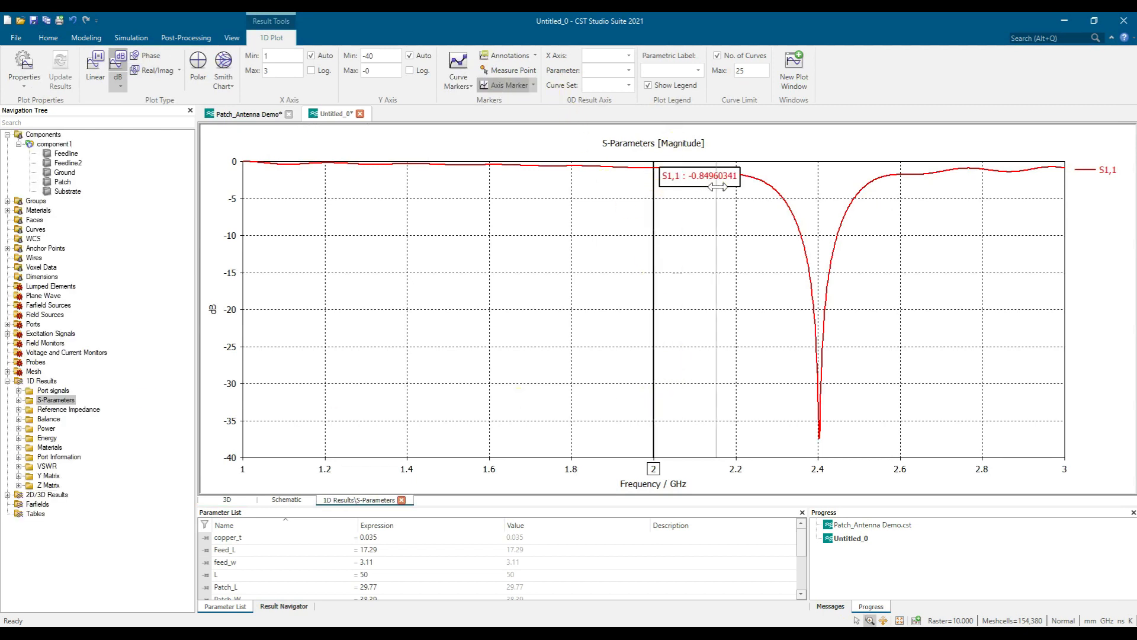
pyautogui.click(820, 200)
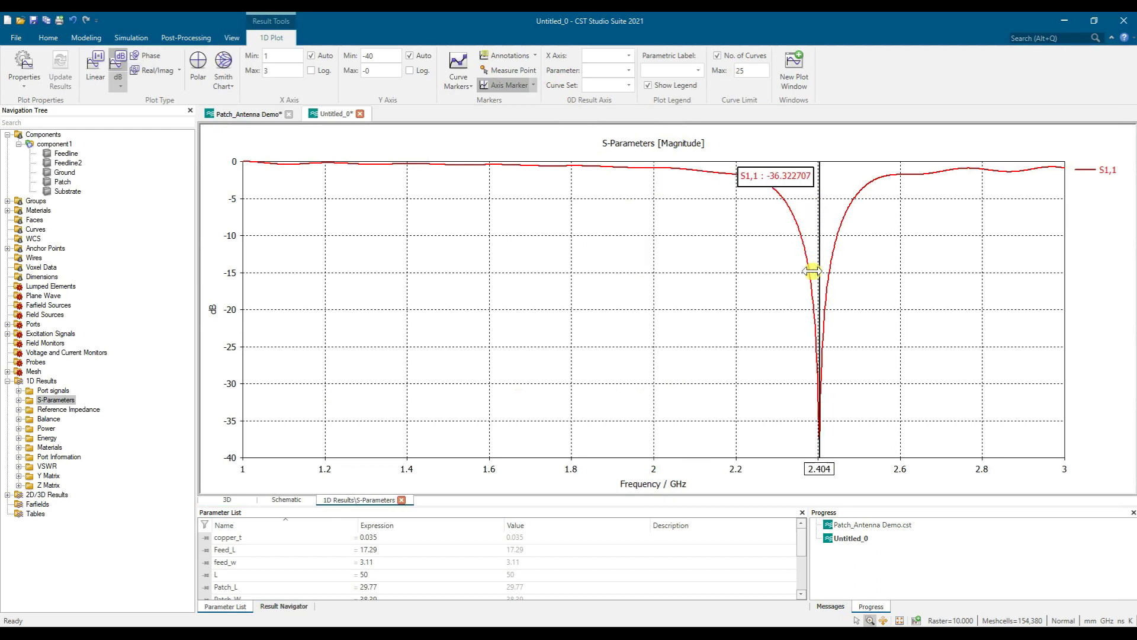
pyautogui.doubleClick(818, 205)
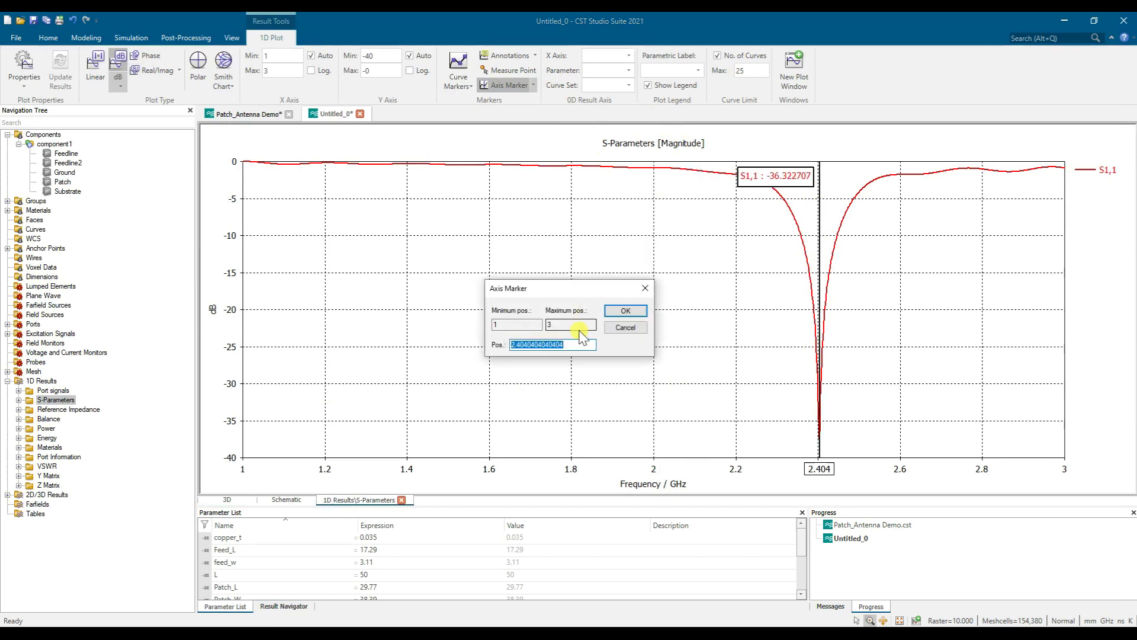
pyautogui.write('2.4')
pyautogui.click(626, 311)
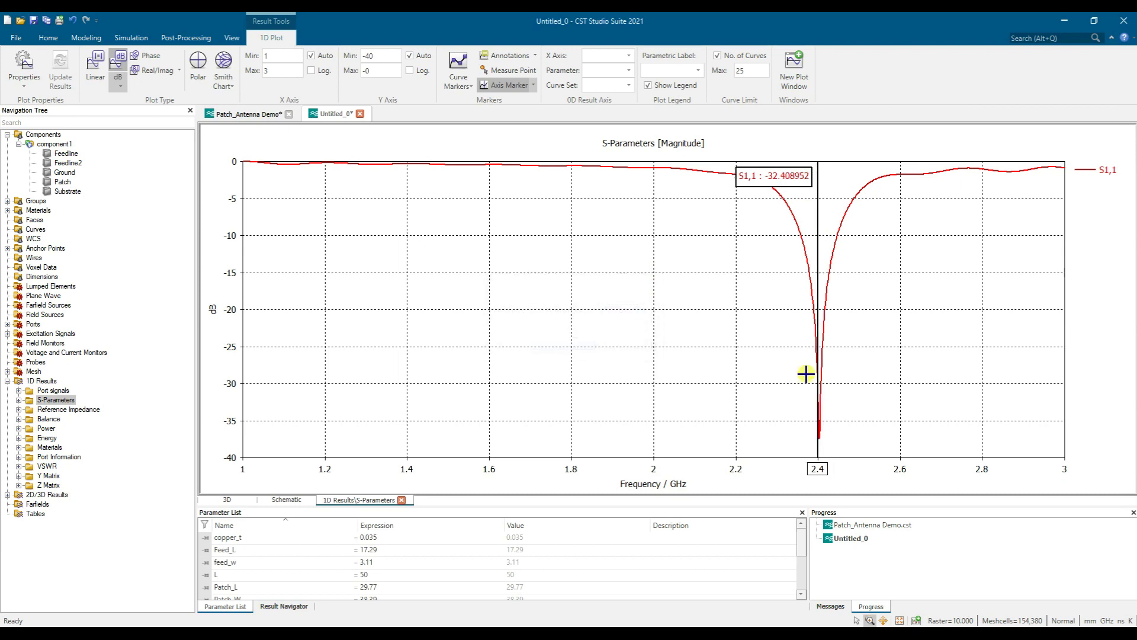
pyautogui.moveTo(794, 180); pyautogui.dragTo(892, 401)
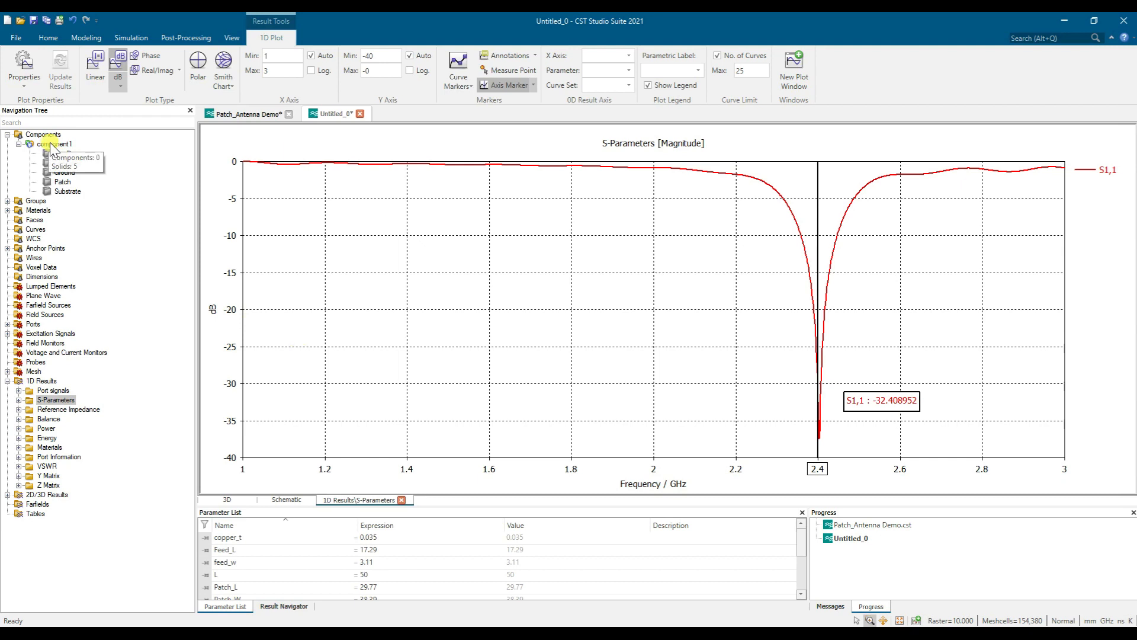
# Add a Farfield/RCS field monitor at a frequency of 2.4 GHz.
pyautogui.click(130, 38)
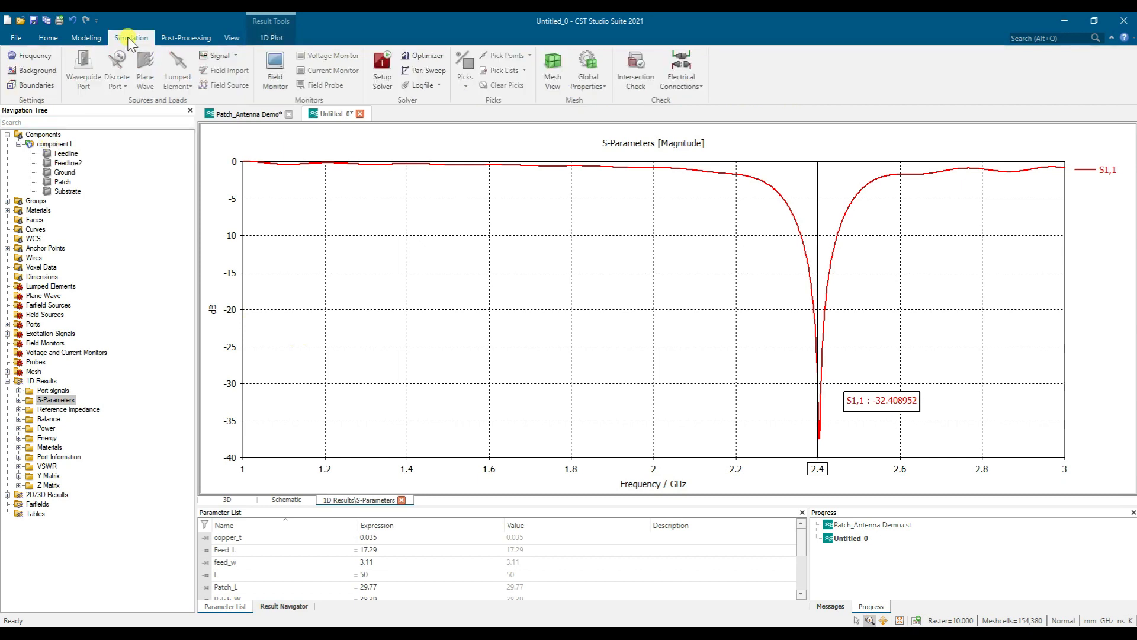
pyautogui.click(276, 68)
pyautogui.click(923, 87)
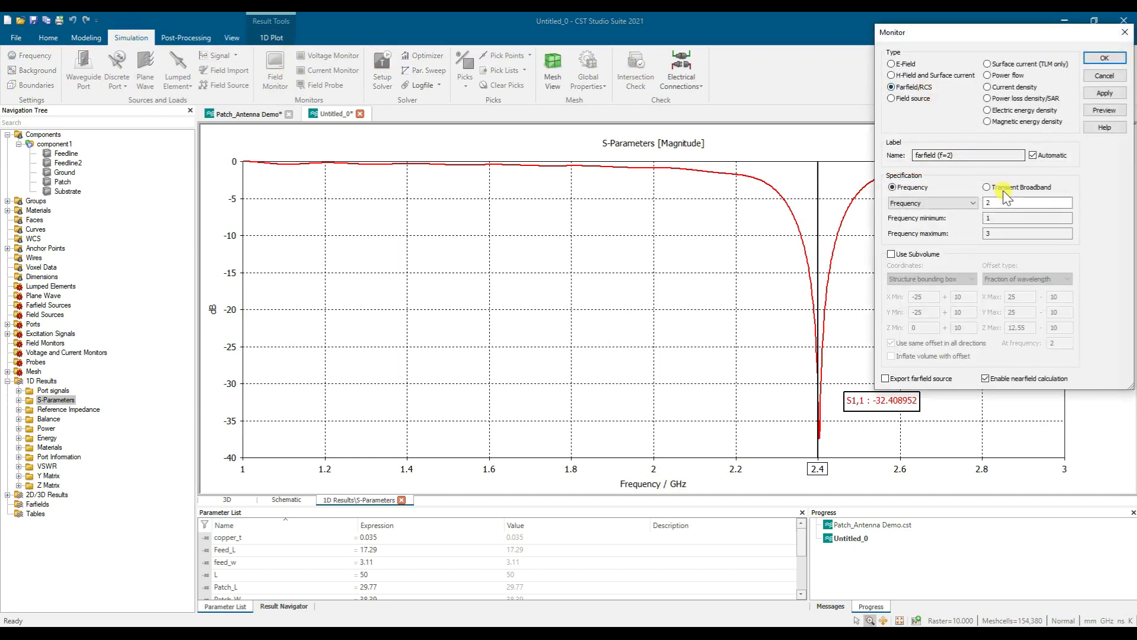
pyautogui.click(1011, 203)
pyautogui.click(1105, 93)
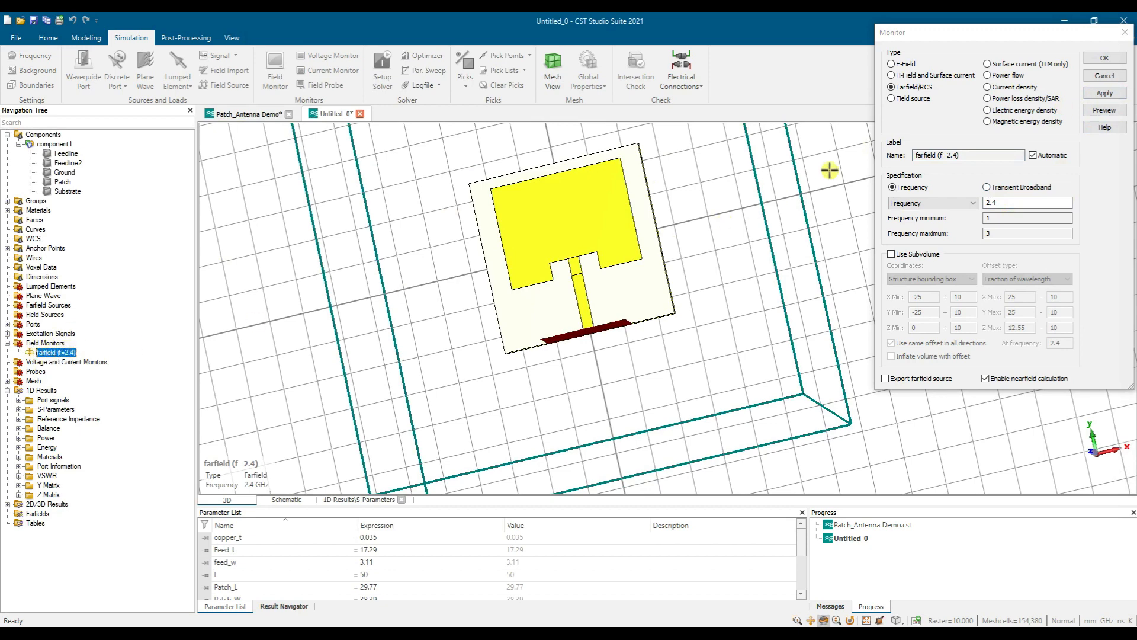
# Add an H-Field and Surface current monitor at 2.4 GHz, declining to replace an existing monitor, and finish defining monitors.
pyautogui.click(933, 76)
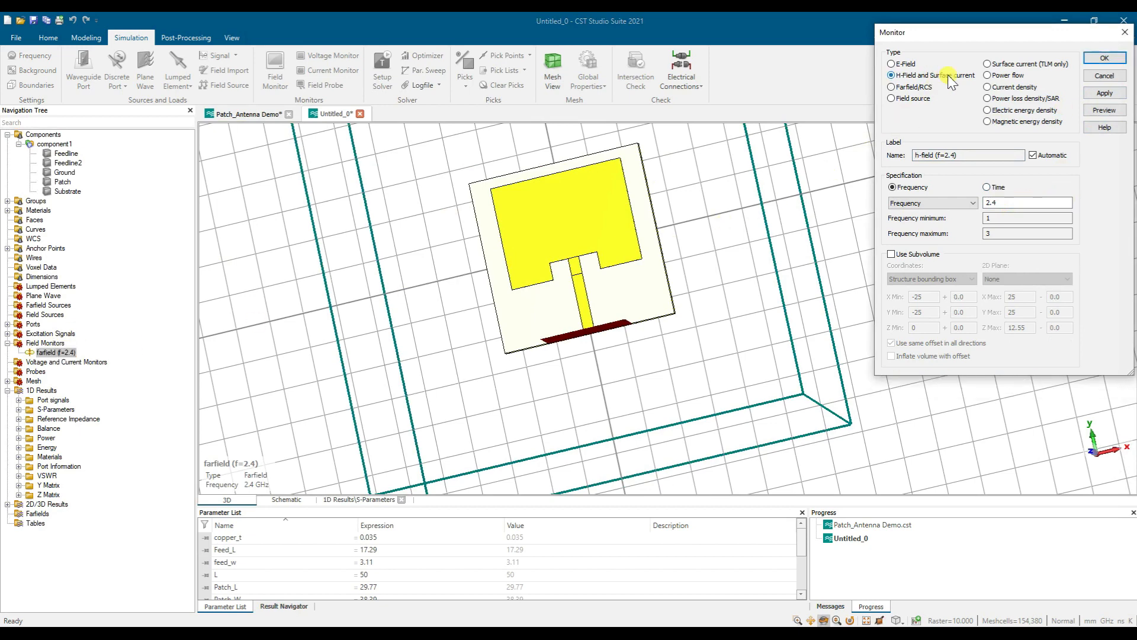
pyautogui.click(1105, 93)
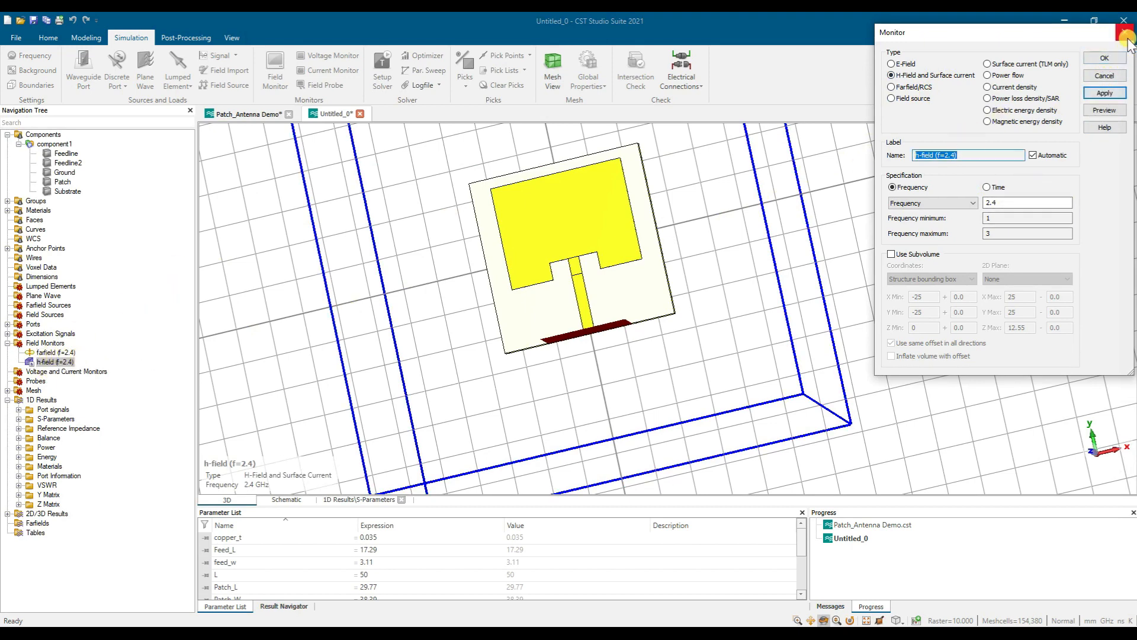
pyautogui.click(1106, 58)
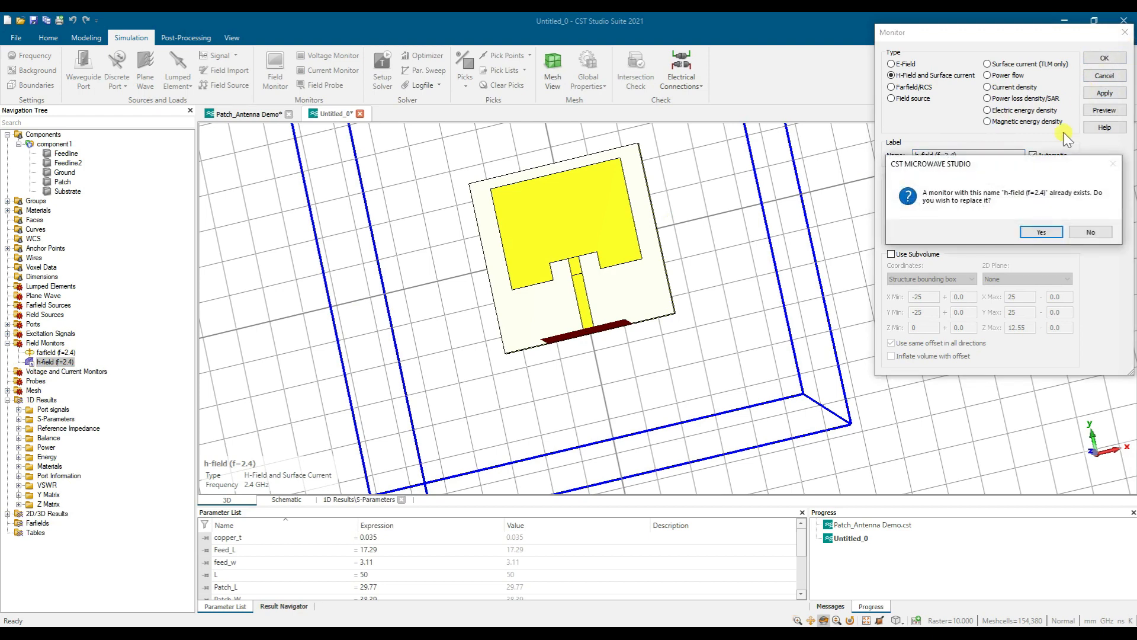
pyautogui.click(1091, 233)
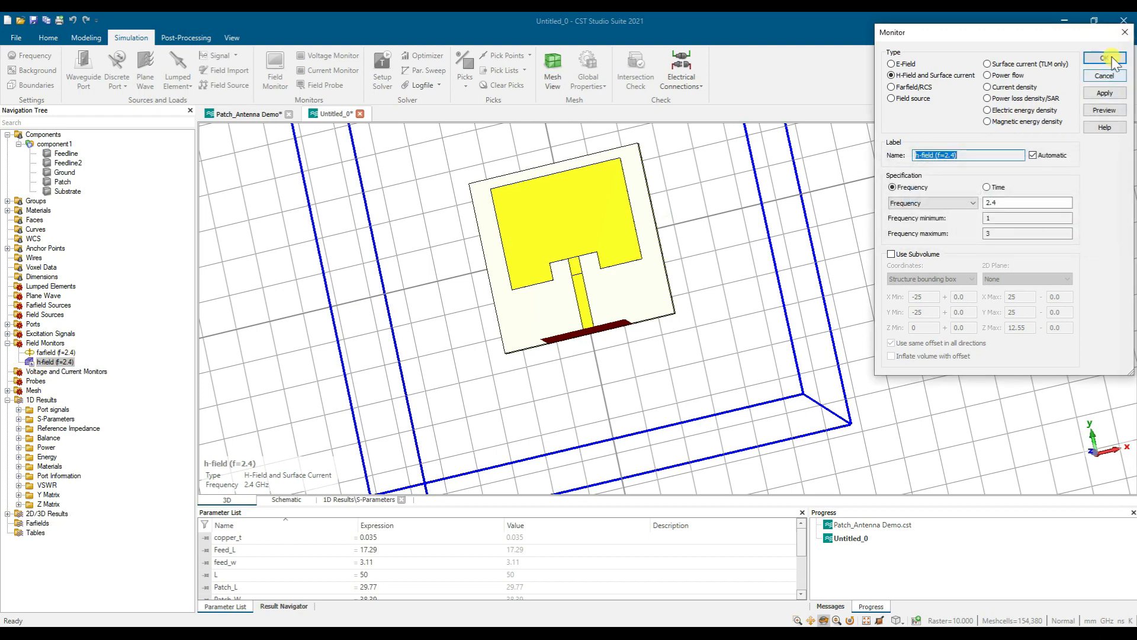
pyautogui.click(1125, 32)
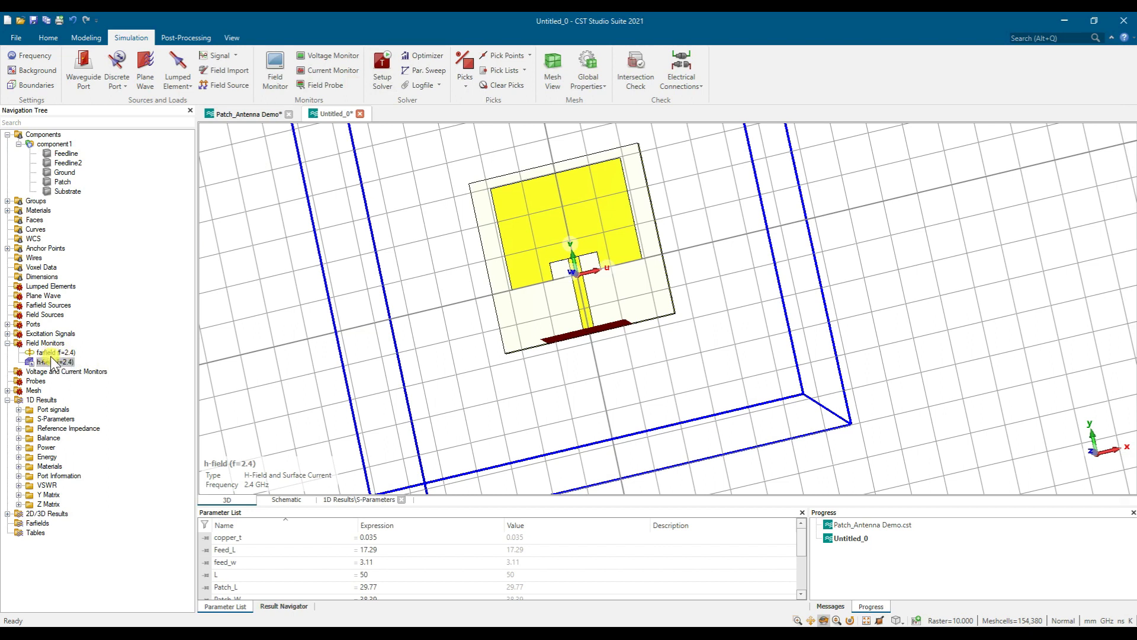
# Check the 2D/3D and farfield result folders, and rerun the time domain solver with -30 dB accuracy and all ports and modes.
pyautogui.click(7, 514)
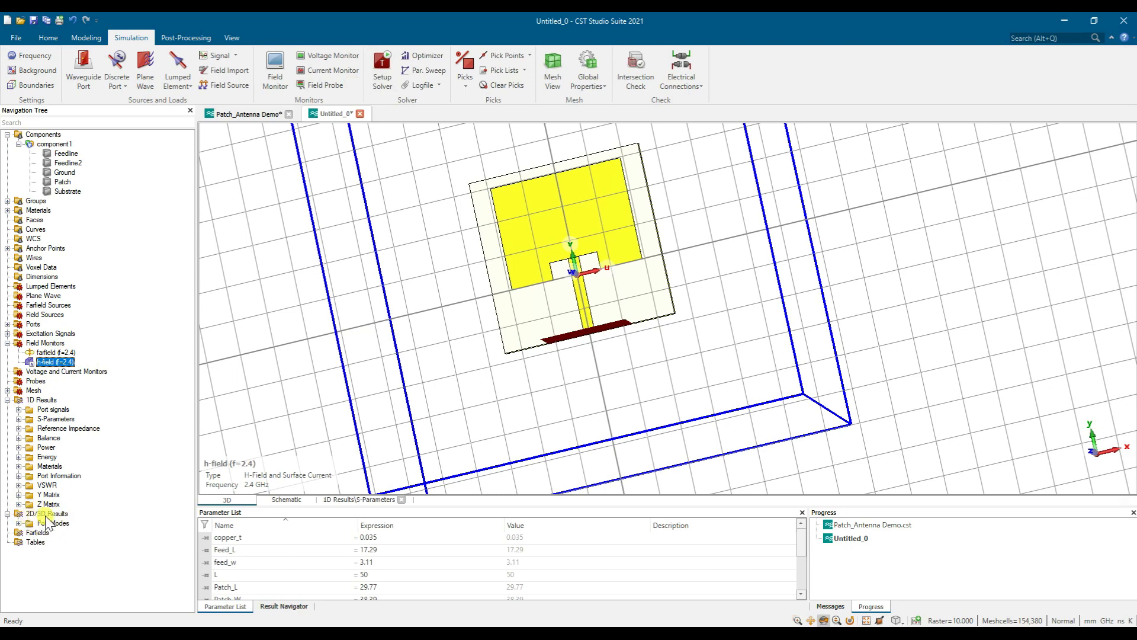
pyautogui.click(35, 534)
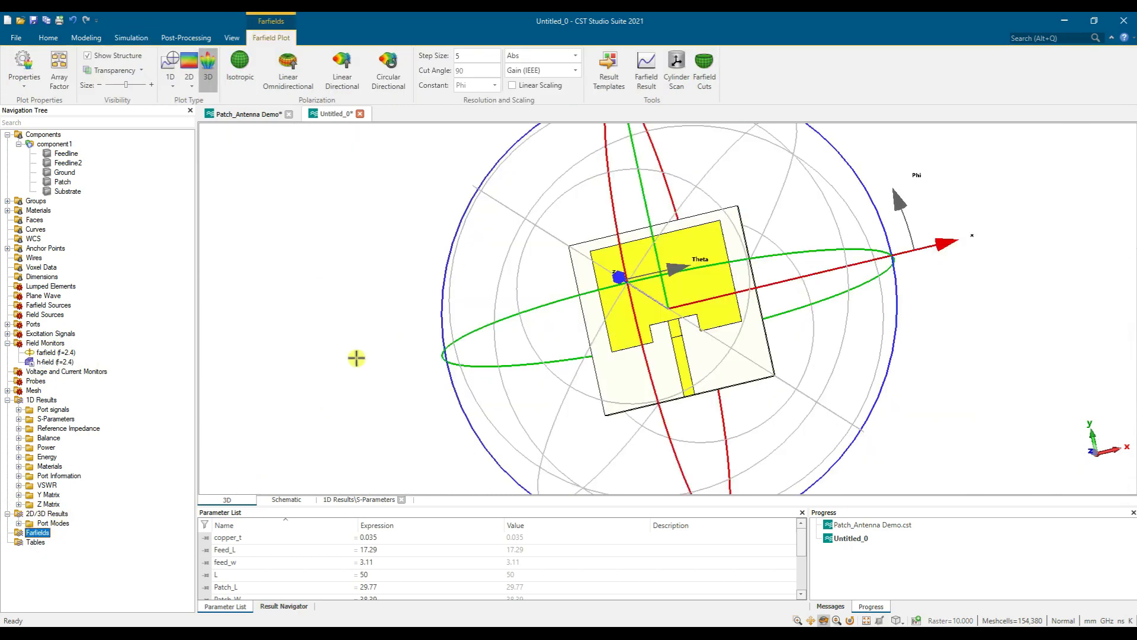
pyautogui.click(125, 37)
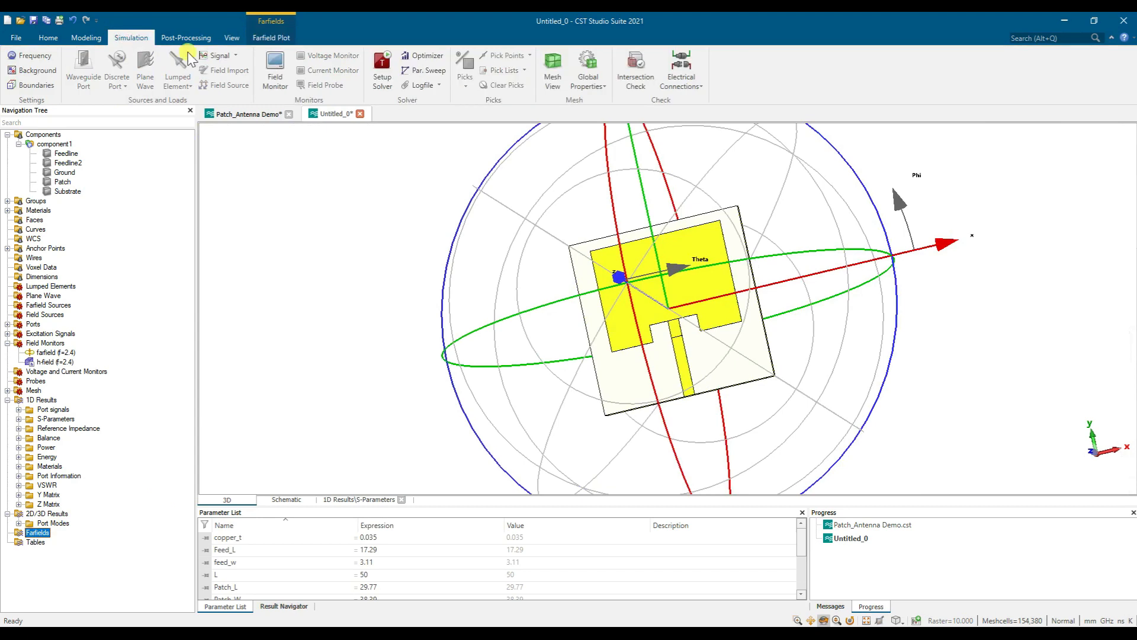
pyautogui.click(380, 70)
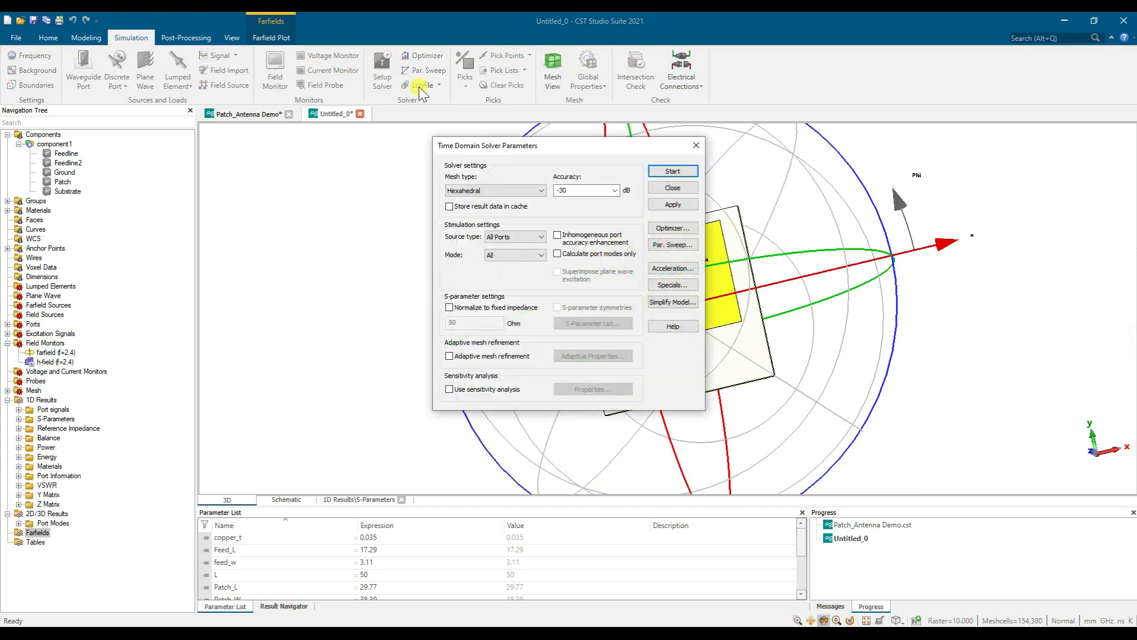
pyautogui.click(668, 171)
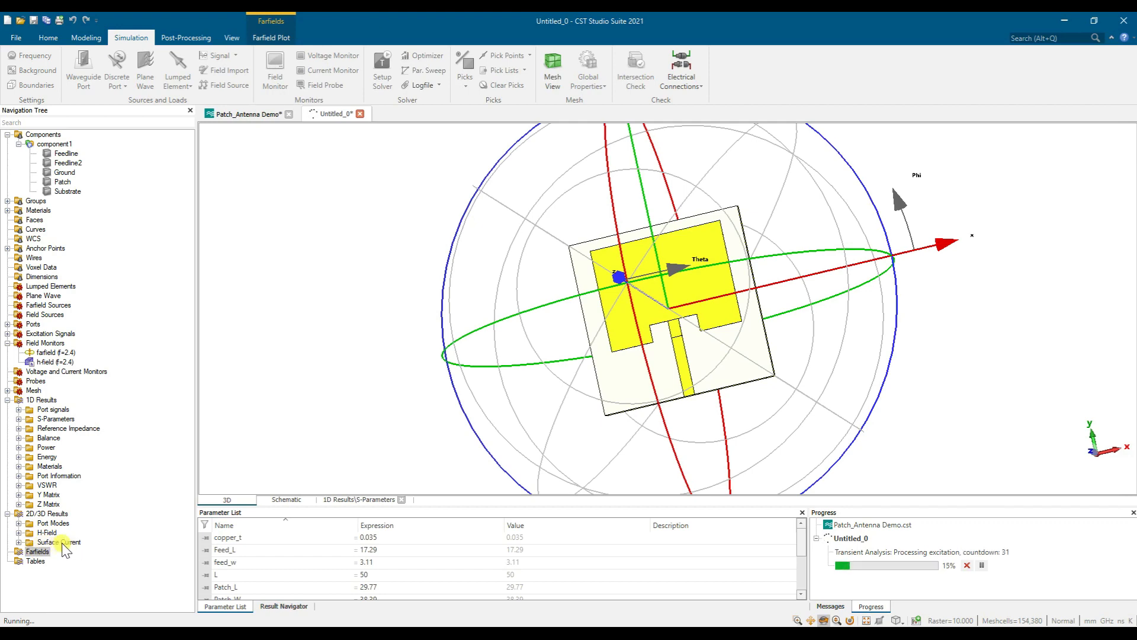
# Display the 3D radiation pattern of farfield (f=2.4) [1] and view it from the side.
pyautogui.click(64, 144)
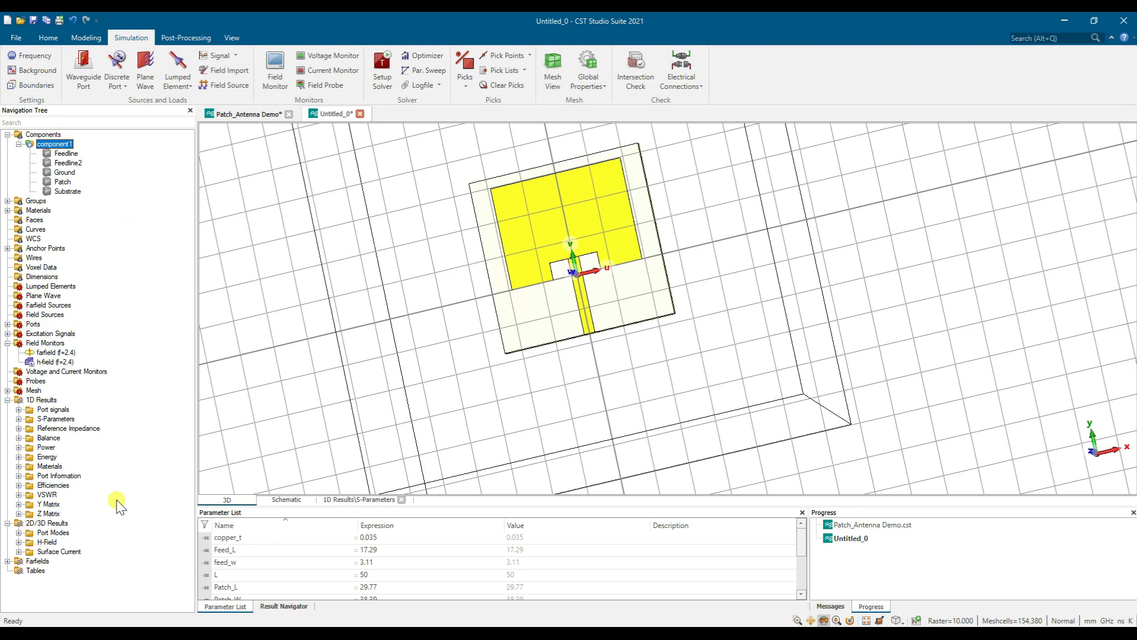
pyautogui.click(24, 564)
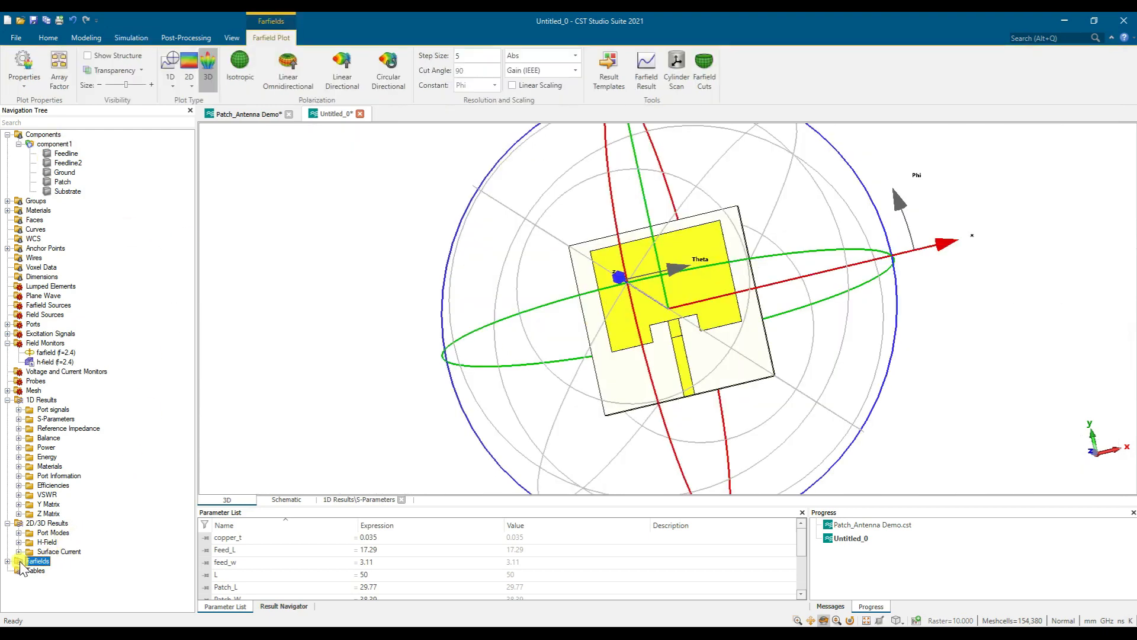
pyautogui.click(9, 561)
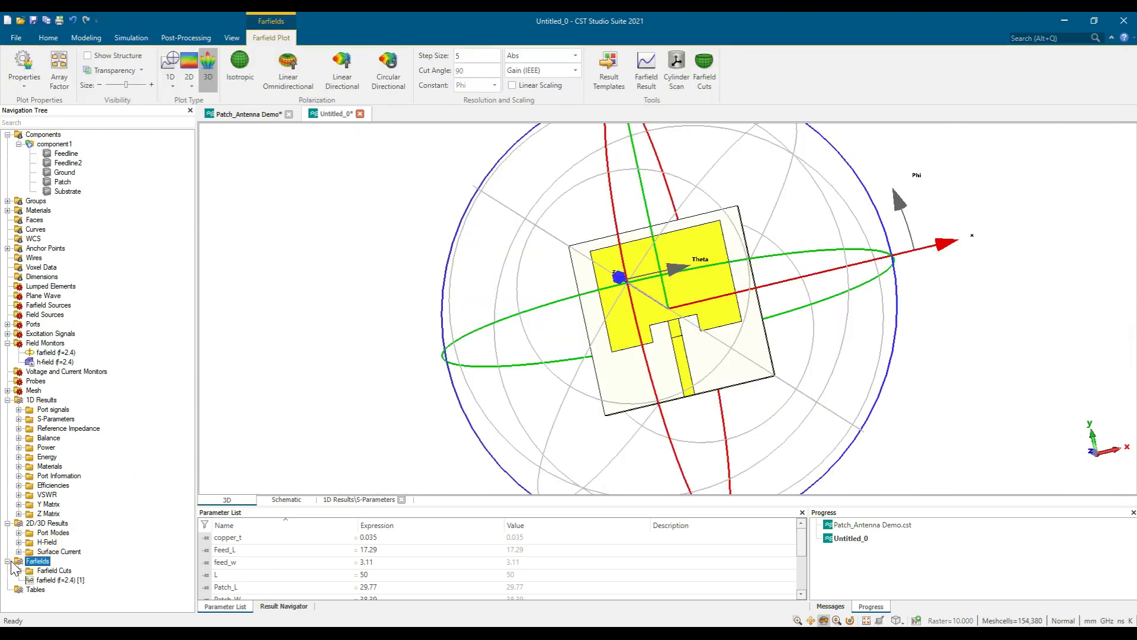
pyautogui.click(53, 580)
pyautogui.moveTo(721, 370); pyautogui.dragTo(581, 389)
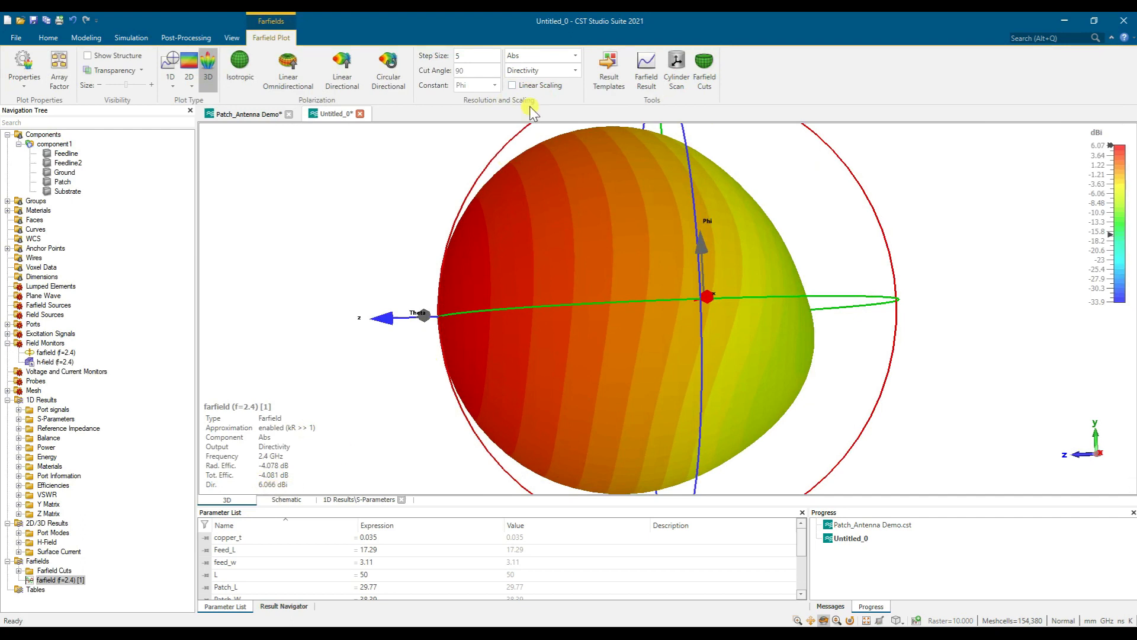
# Set the farfield plot to Gain (IEEE) with linear scaling.
pyautogui.click(576, 71)
pyautogui.click(533, 93)
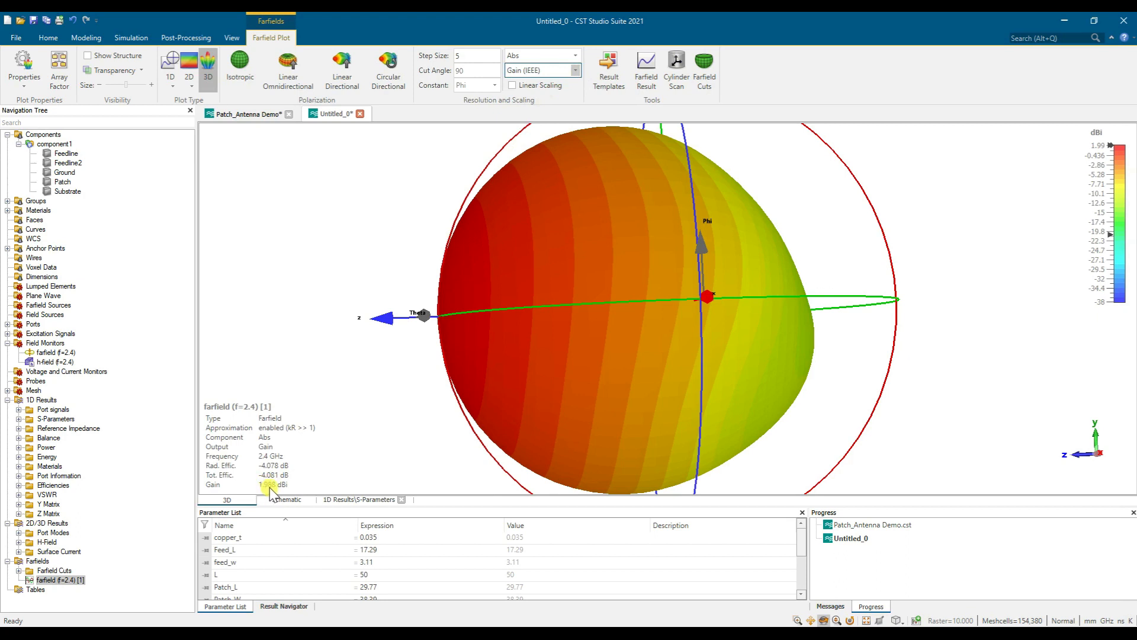
pyautogui.click(540, 85)
pyautogui.moveTo(549, 142); pyautogui.dragTo(605, 338)
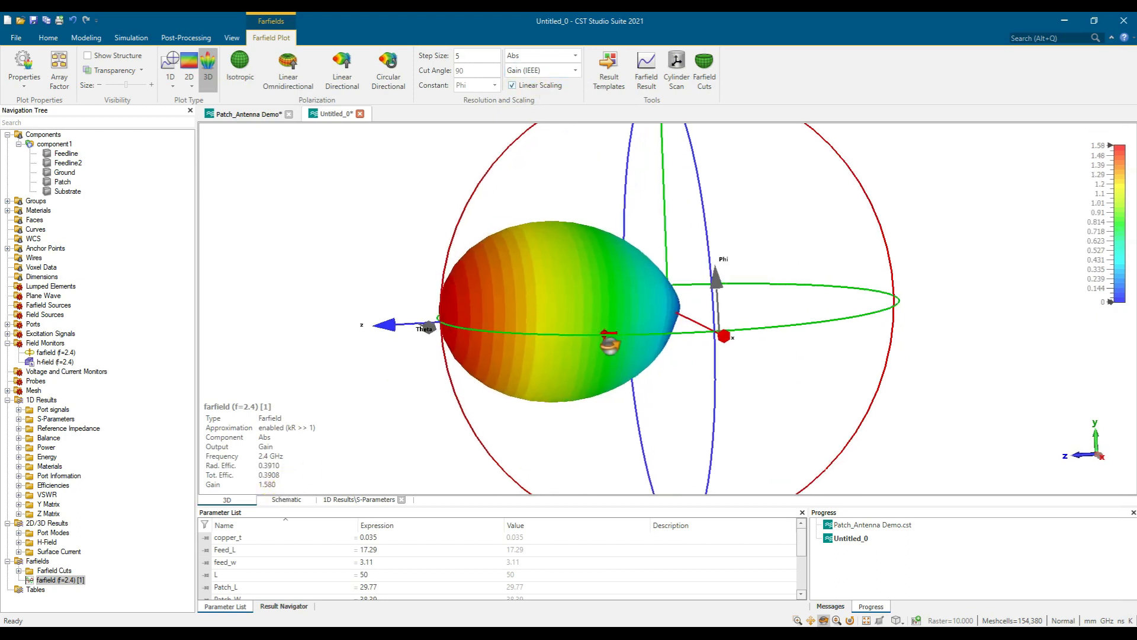
# Show the antenna structure with the 3D farfield pattern and examine the main lobe relative to the patch and ground.
pyautogui.click(89, 56)
pyautogui.moveTo(701, 276); pyautogui.dragTo(599, 323)
pyautogui.scroll(-3, 579, 309)
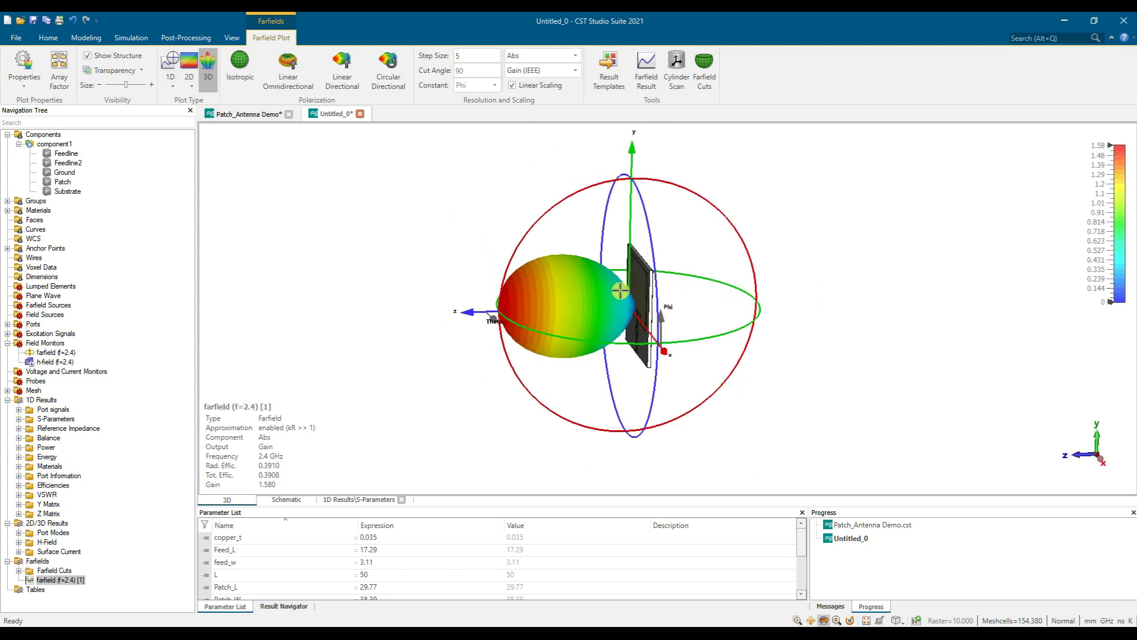
pyautogui.moveTo(600, 321); pyautogui.dragTo(585, 305)
pyautogui.moveTo(639, 269); pyautogui.dragTo(644, 282)
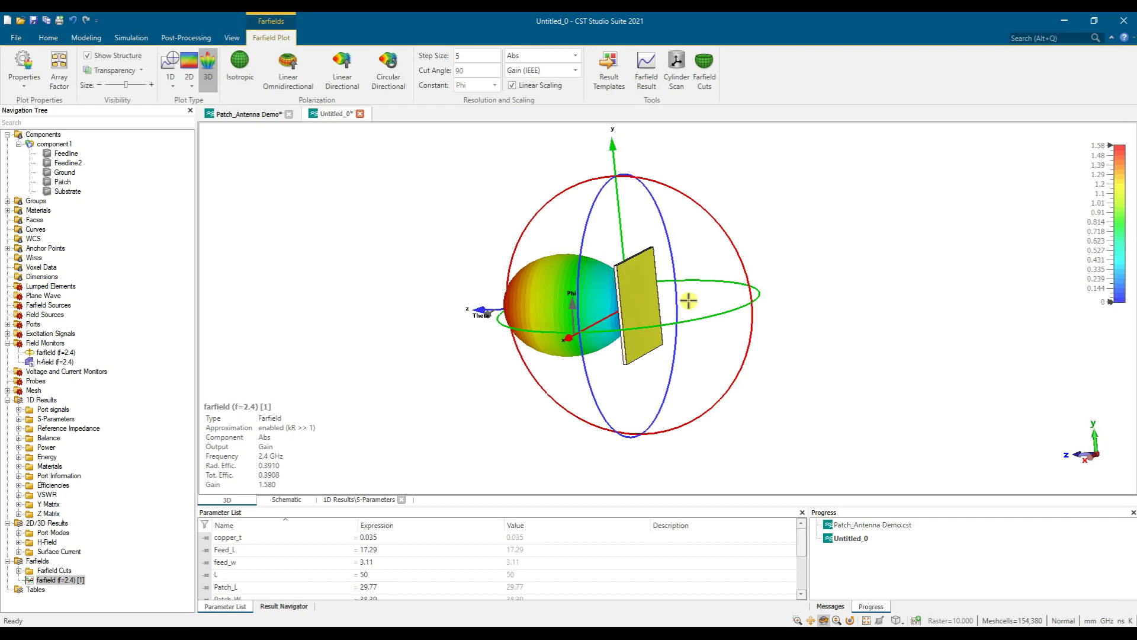
pyautogui.moveTo(488, 280); pyautogui.dragTo(626, 286)
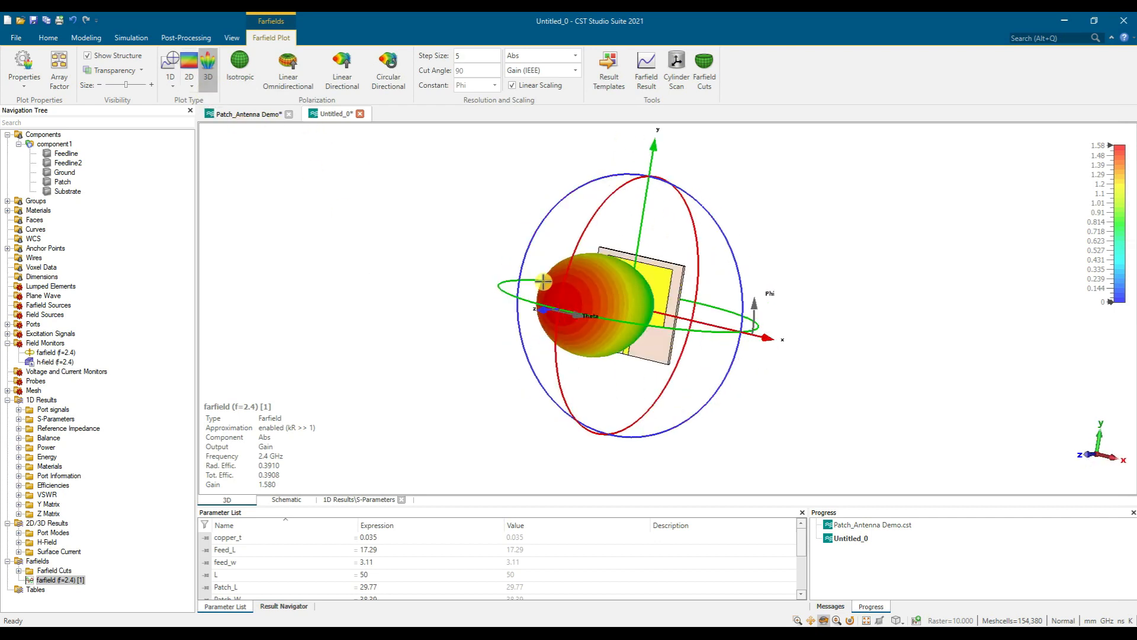
# Plot the farfield gain as a 1D polar cut and compare it without and with linear scaling, keeping linear scaling on.
pyautogui.click(171, 67)
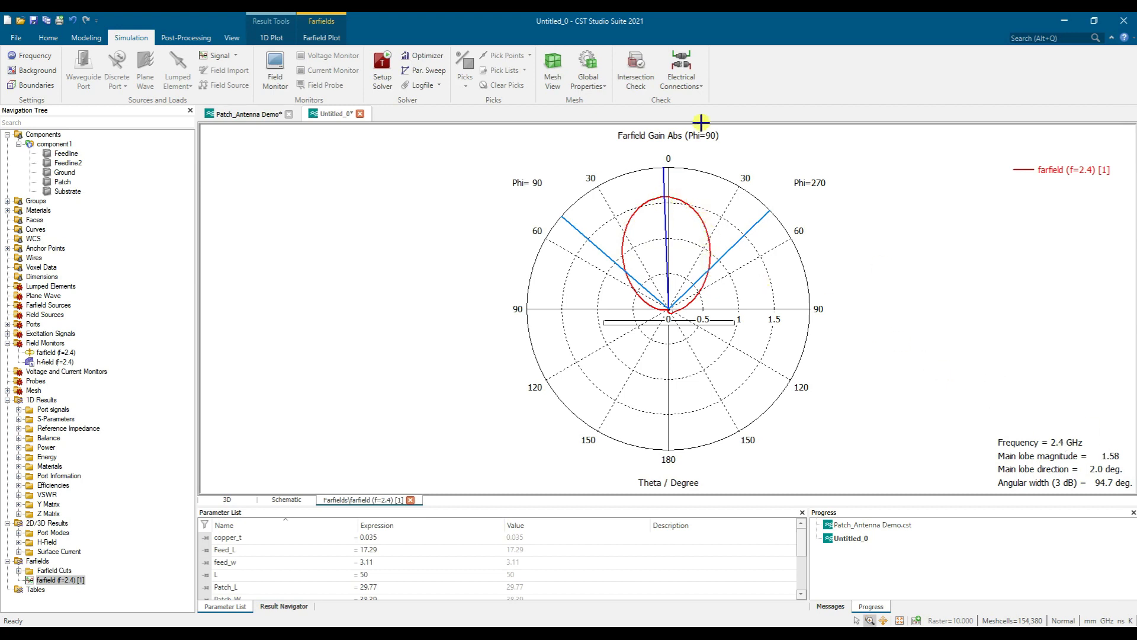
pyautogui.click(322, 37)
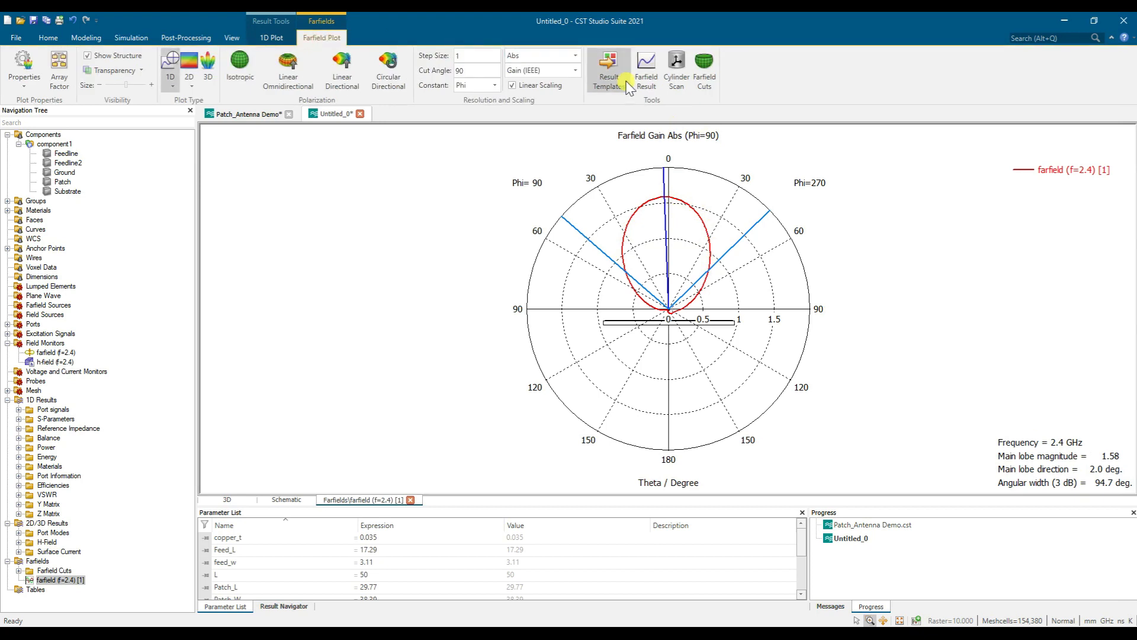
pyautogui.click(543, 87)
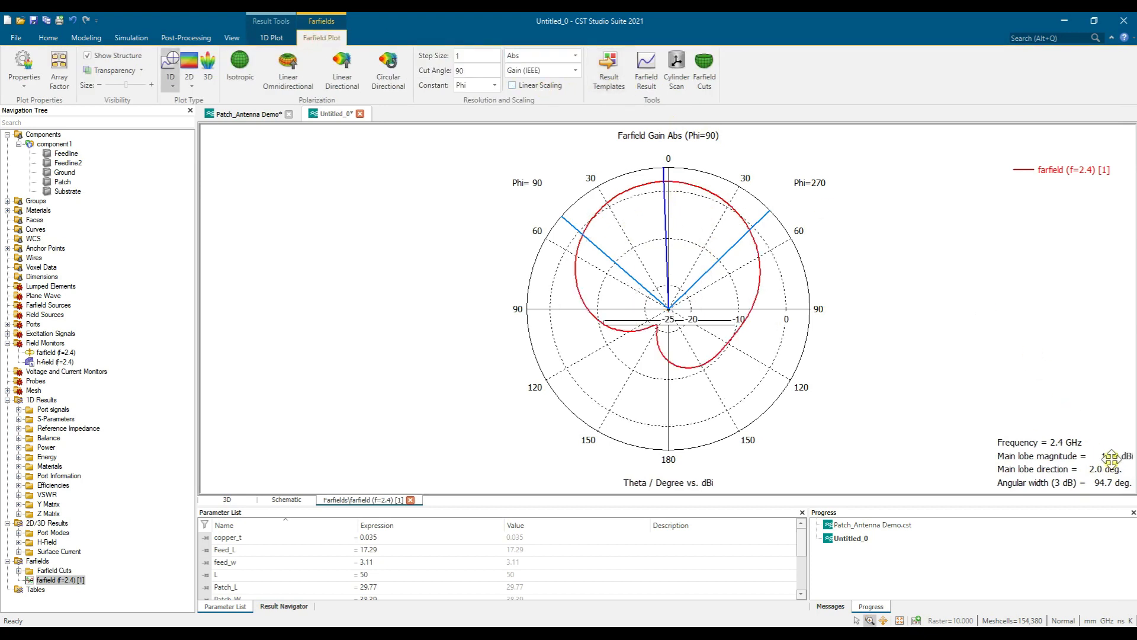
pyautogui.click(513, 85)
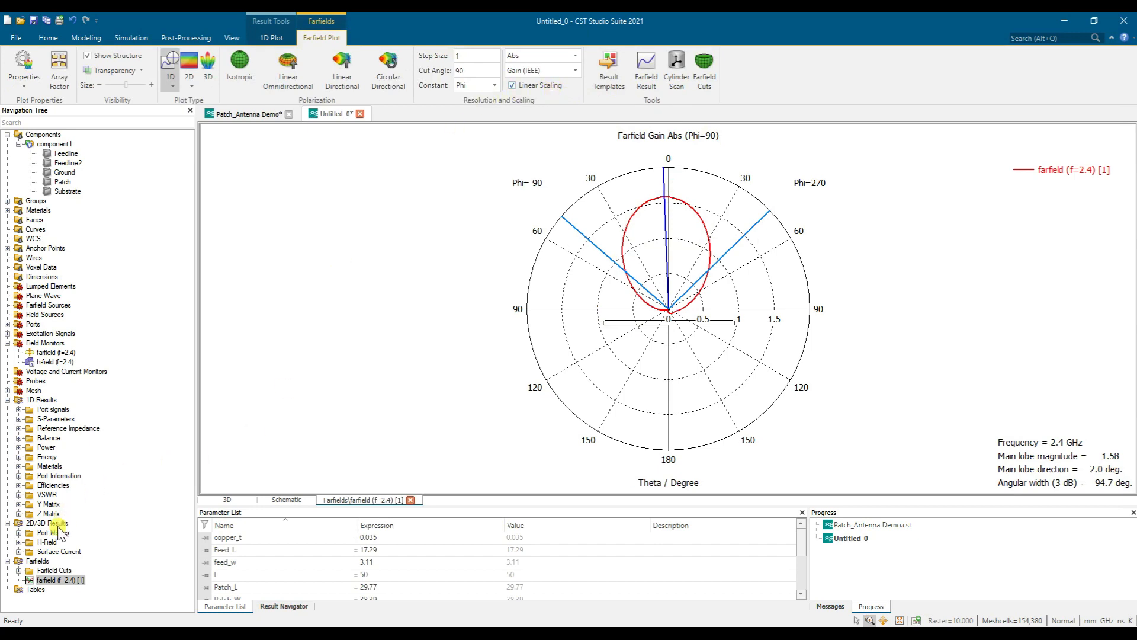
# Display surface current (f=2.4) [1] over the antenna in dB scale with smart scaling.
pyautogui.click(19, 553)
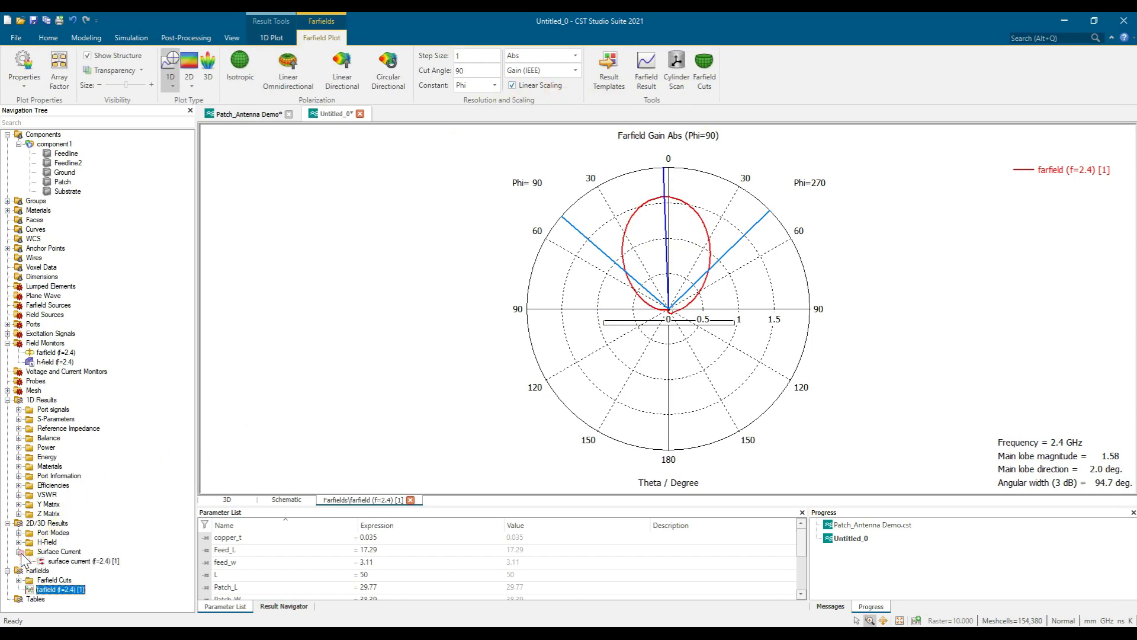
pyautogui.click(54, 560)
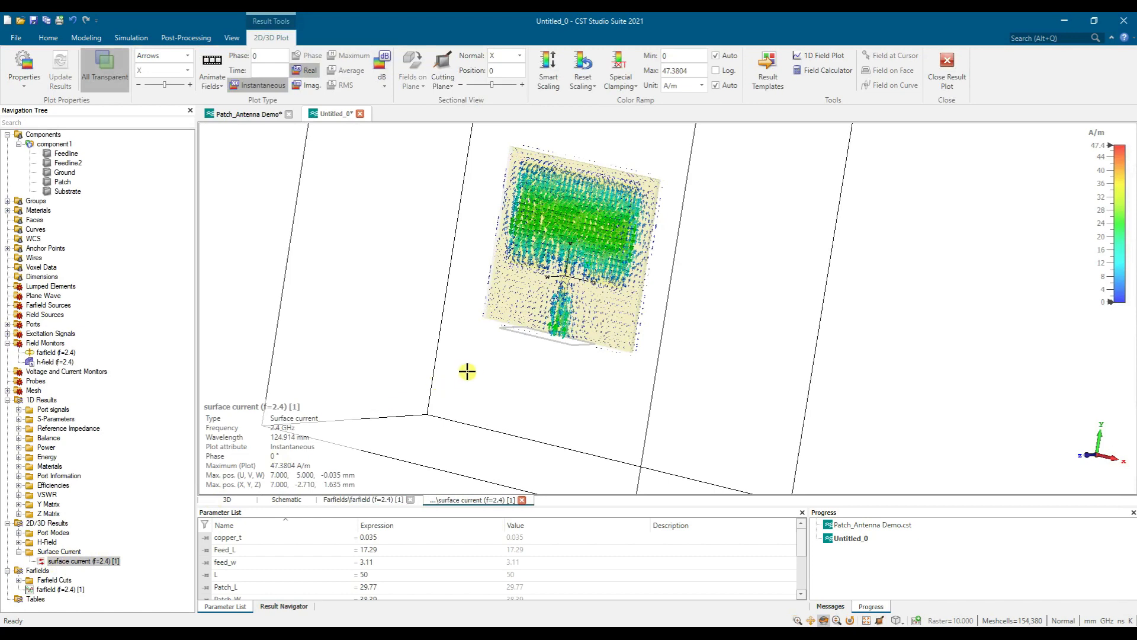
pyautogui.moveTo(467, 372); pyautogui.dragTo(604, 401)
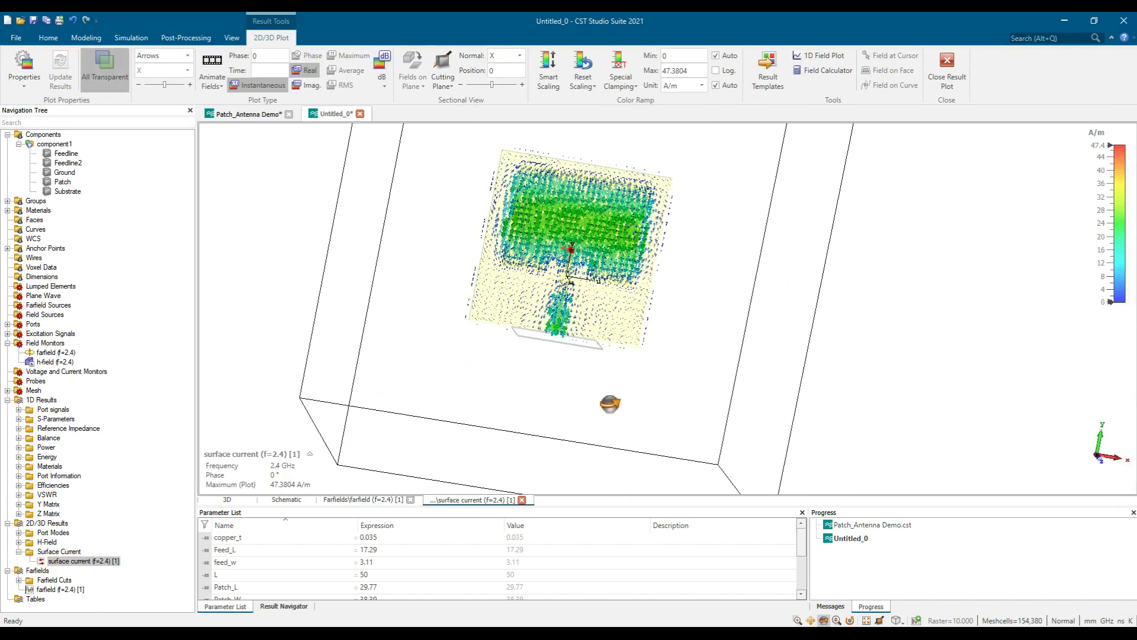
pyautogui.click(546, 70)
pyautogui.click(382, 58)
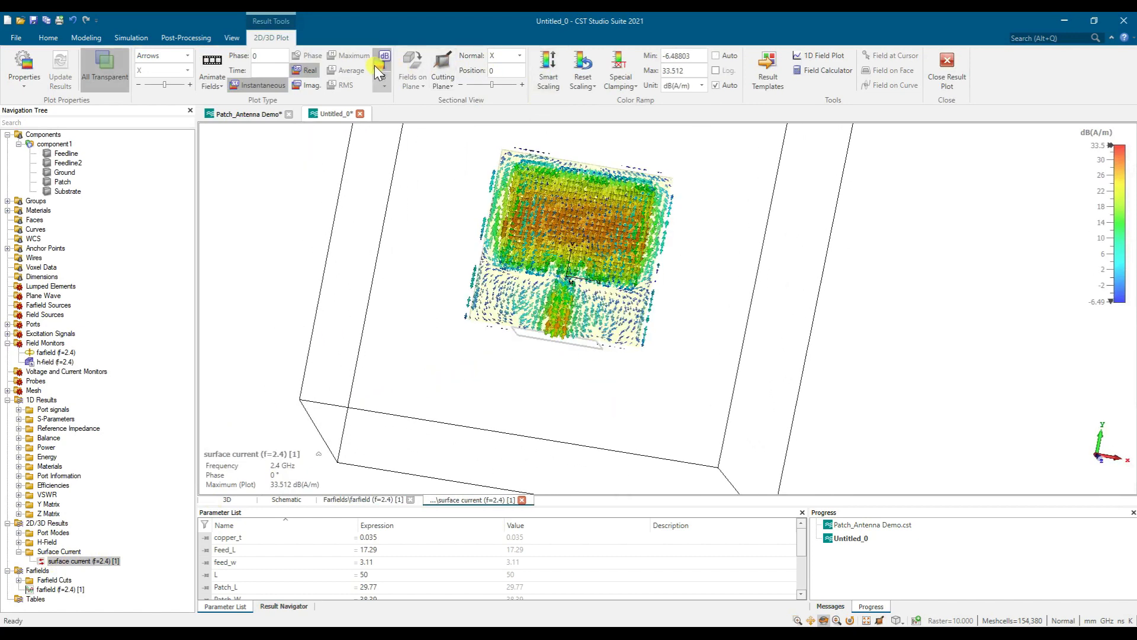
# Animate the 2.4 GHz surface current, examine its flow along the feedline and patch, and stop the animation.
pyautogui.click(212, 64)
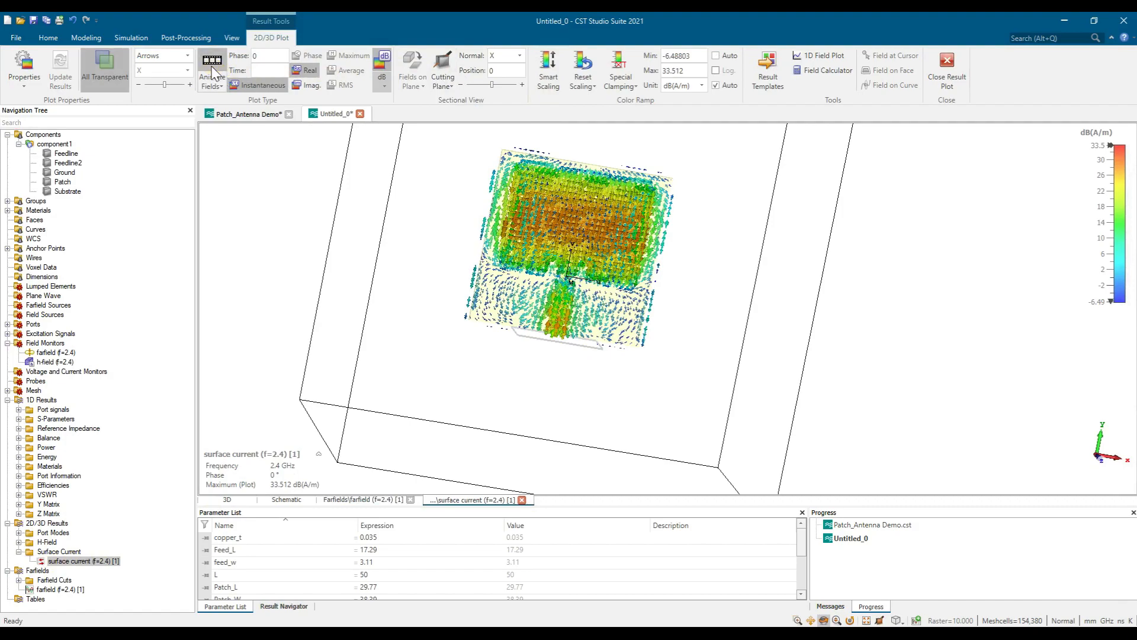
pyautogui.moveTo(404, 266); pyautogui.dragTo(567, 324)
pyautogui.scroll(3, 567, 323)
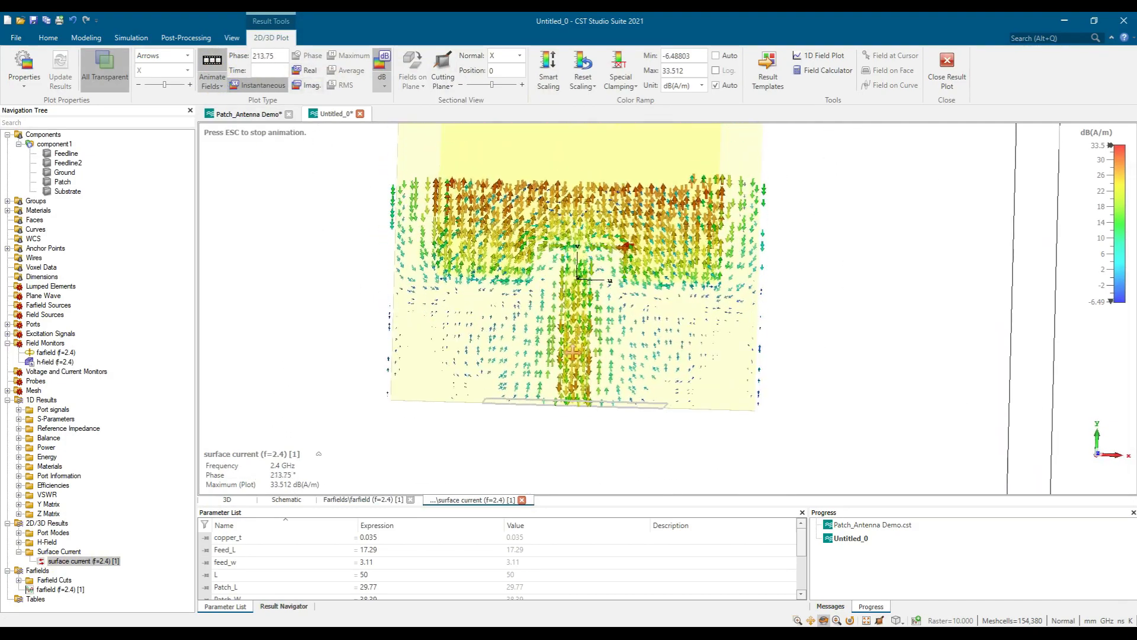
pyautogui.moveTo(579, 432); pyautogui.dragTo(576, 378)
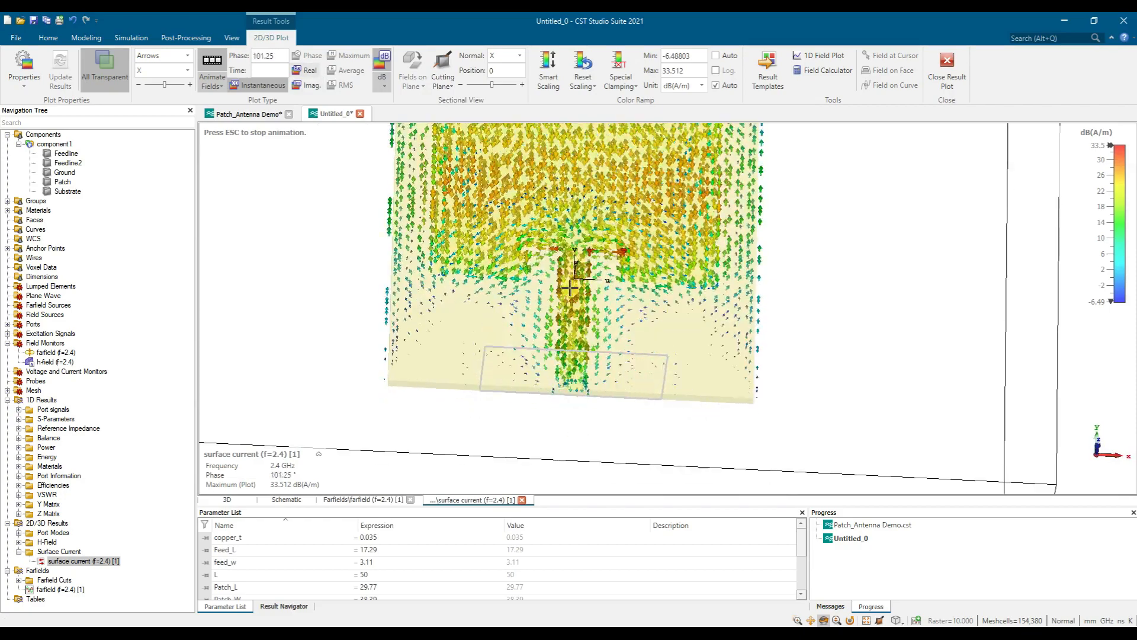
pyautogui.moveTo(563, 177); pyautogui.dragTo(558, 253, button='middle')
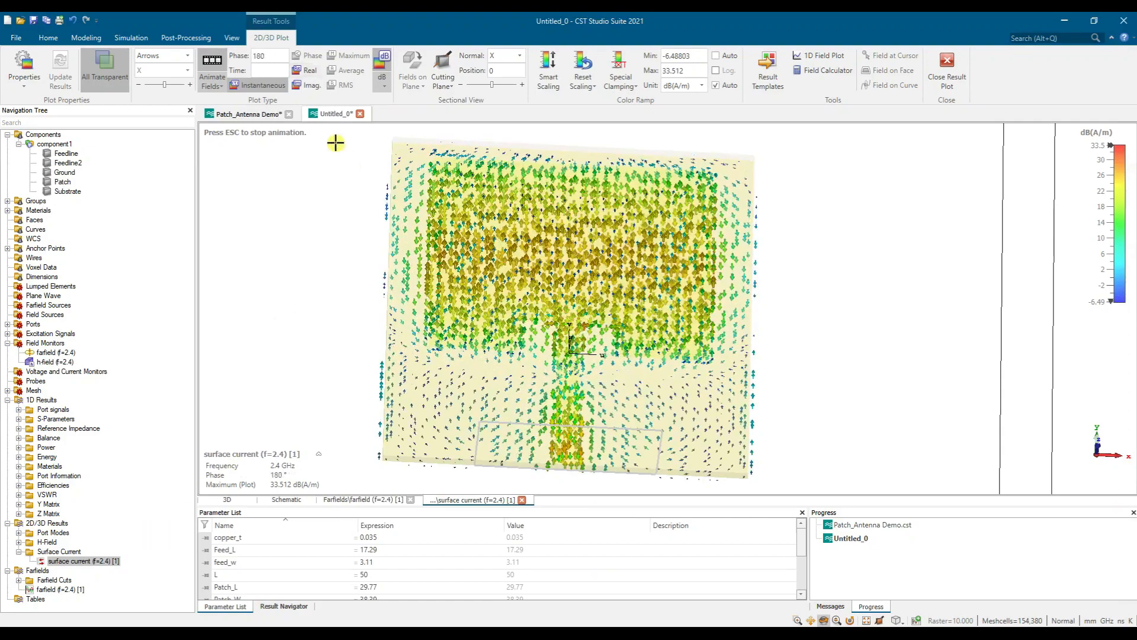
pyautogui.click(212, 69)
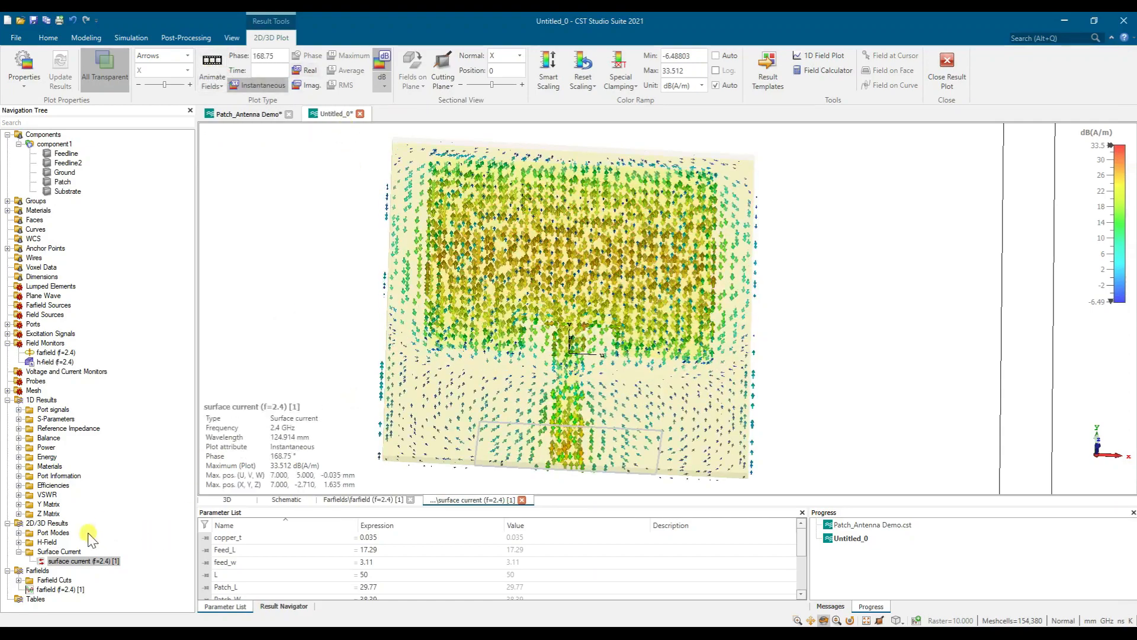
# Compare the S-parameter plot with the 2.4 GHz surface current and move the S1,1 axis marker to about 2.42 GHz.
pyautogui.click(59, 419)
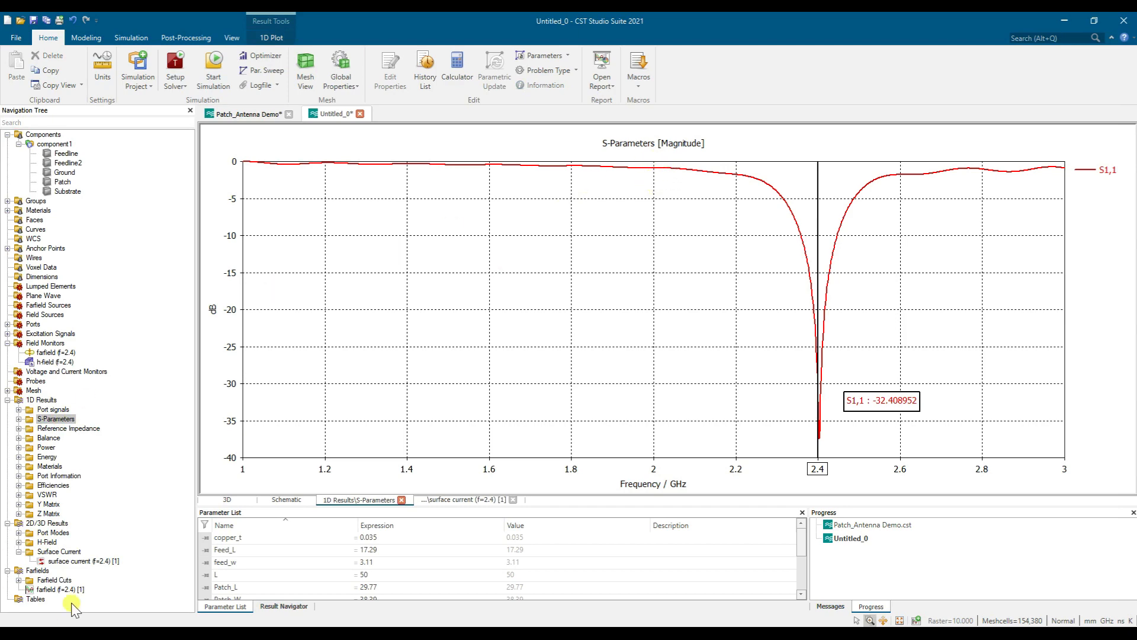
pyautogui.click(78, 561)
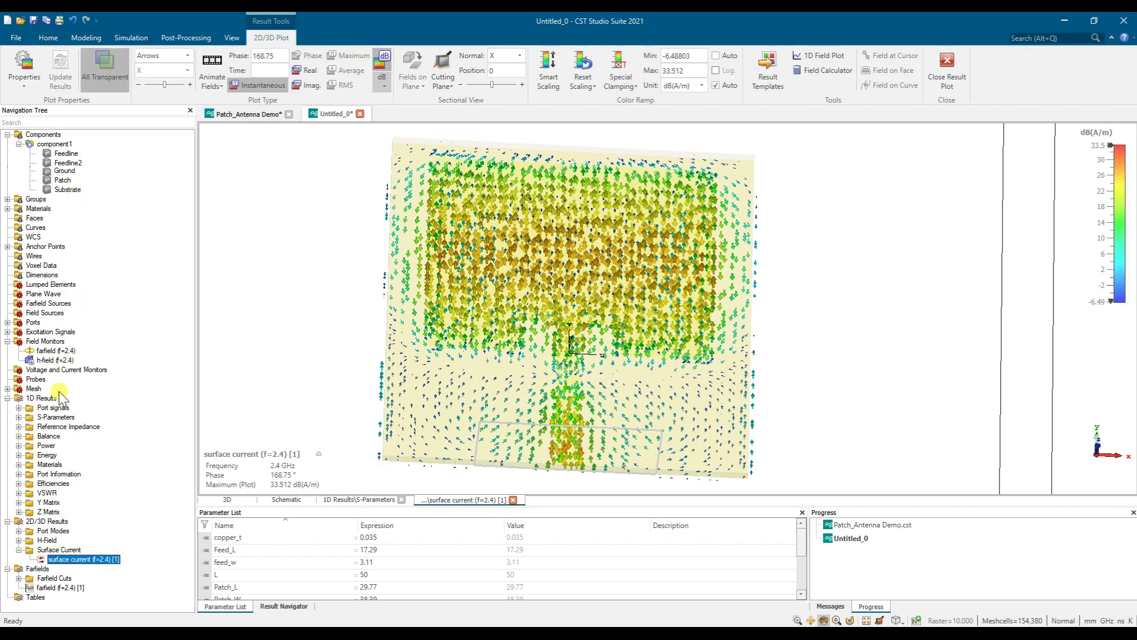
pyautogui.click(55, 417)
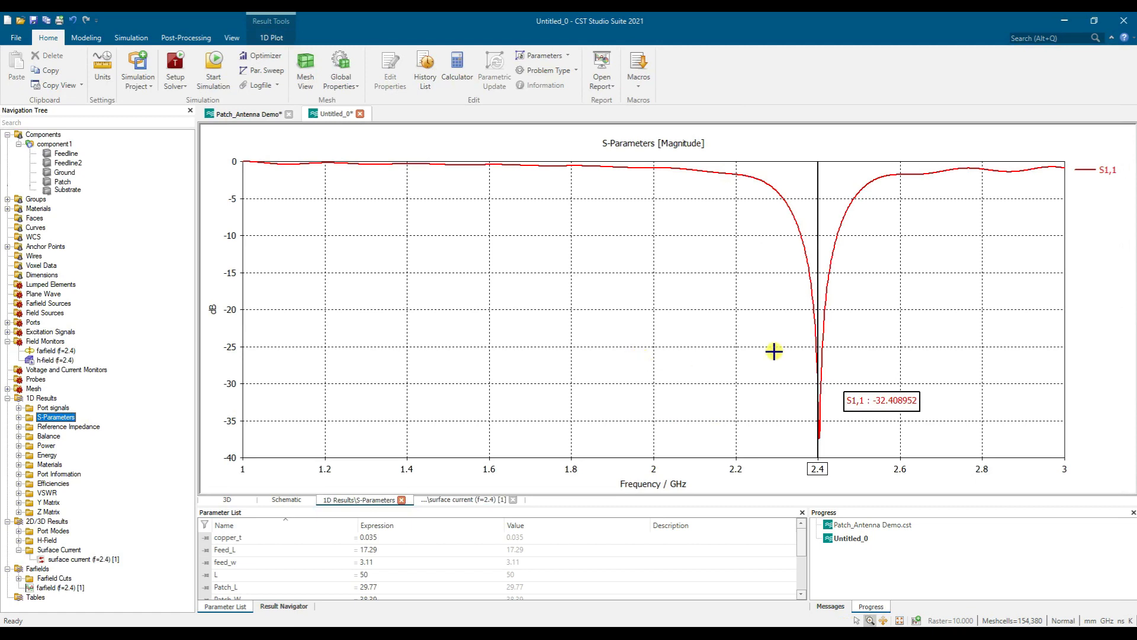
pyautogui.moveTo(819, 302); pyautogui.dragTo(829, 302)
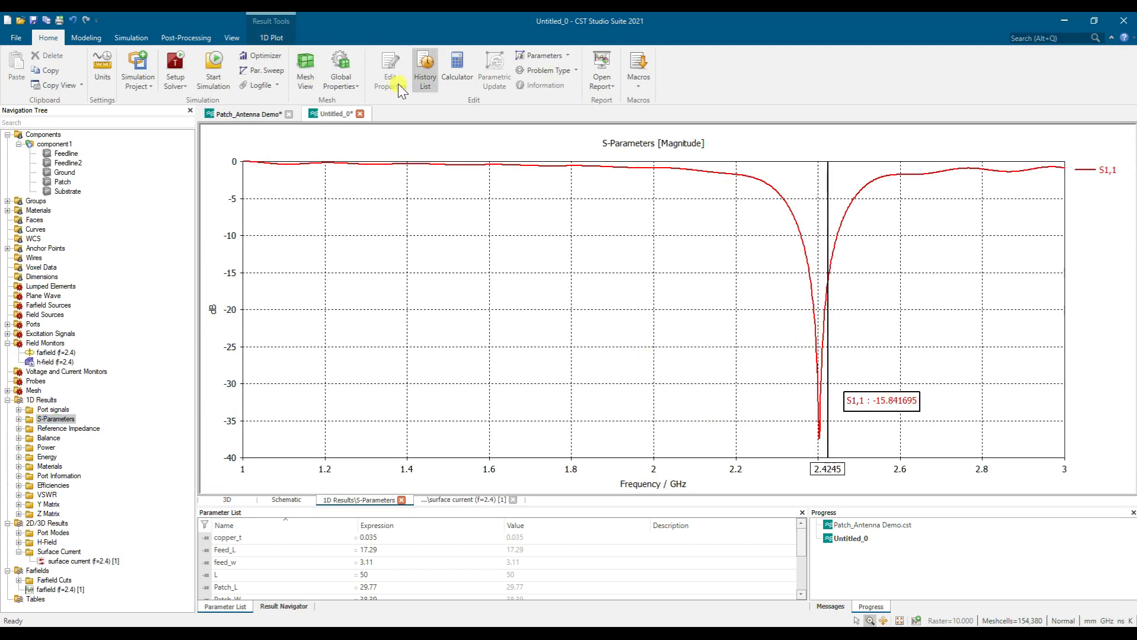
# Measure the S1,1 bandwidth with measure lines at about 2.36 and 2.45 GHz and a horizontal line at about -10 dB.
pyautogui.click(282, 38)
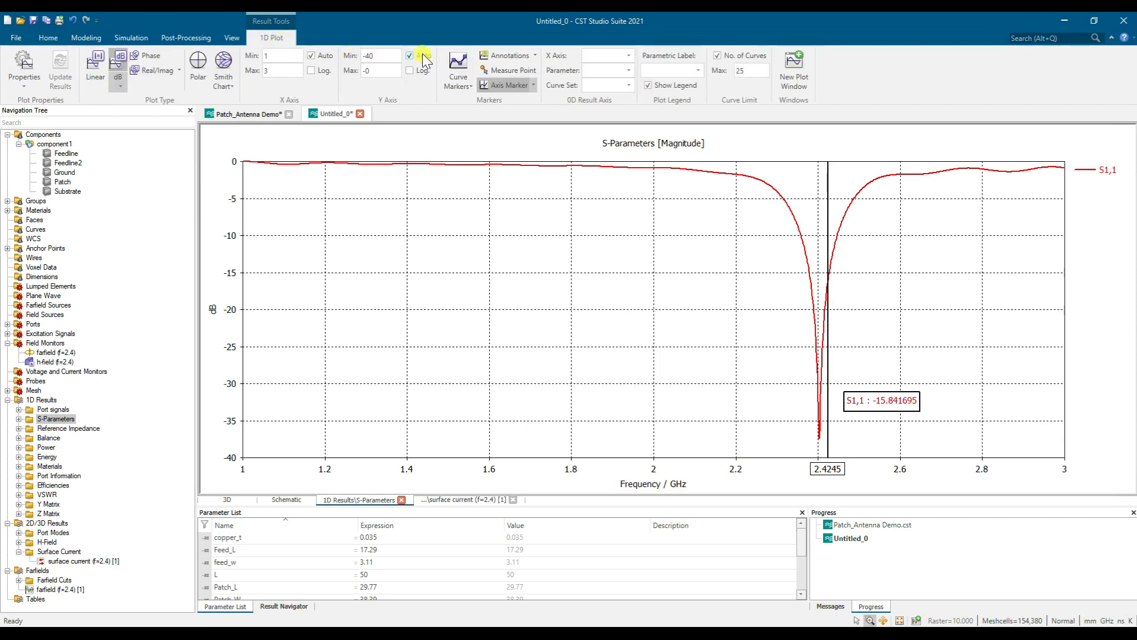
pyautogui.click(535, 86)
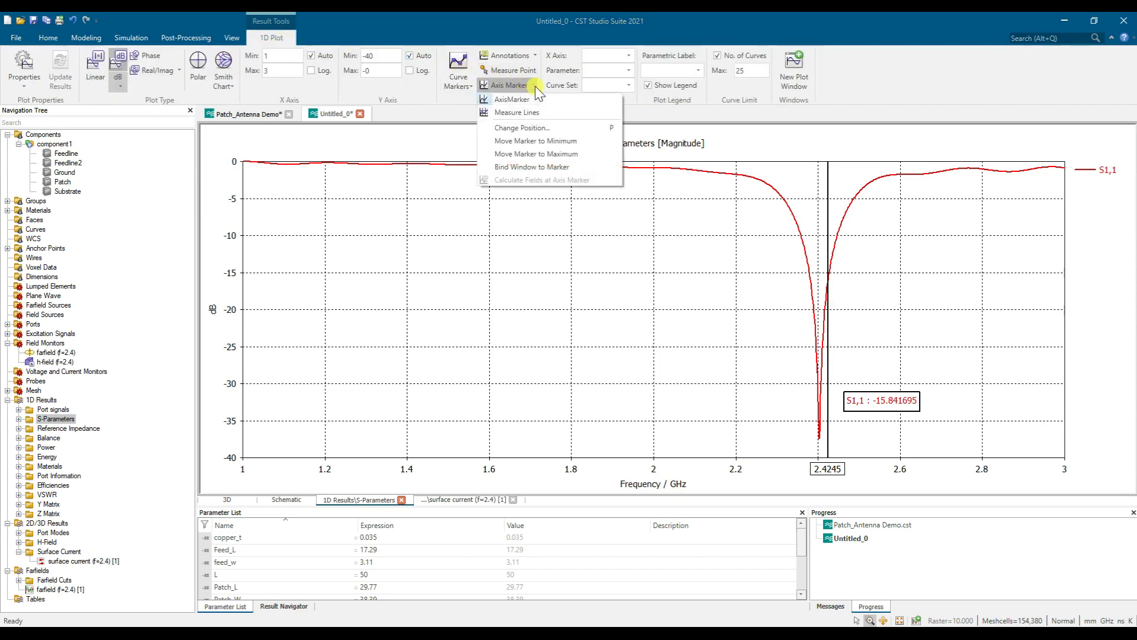
pyautogui.click(517, 113)
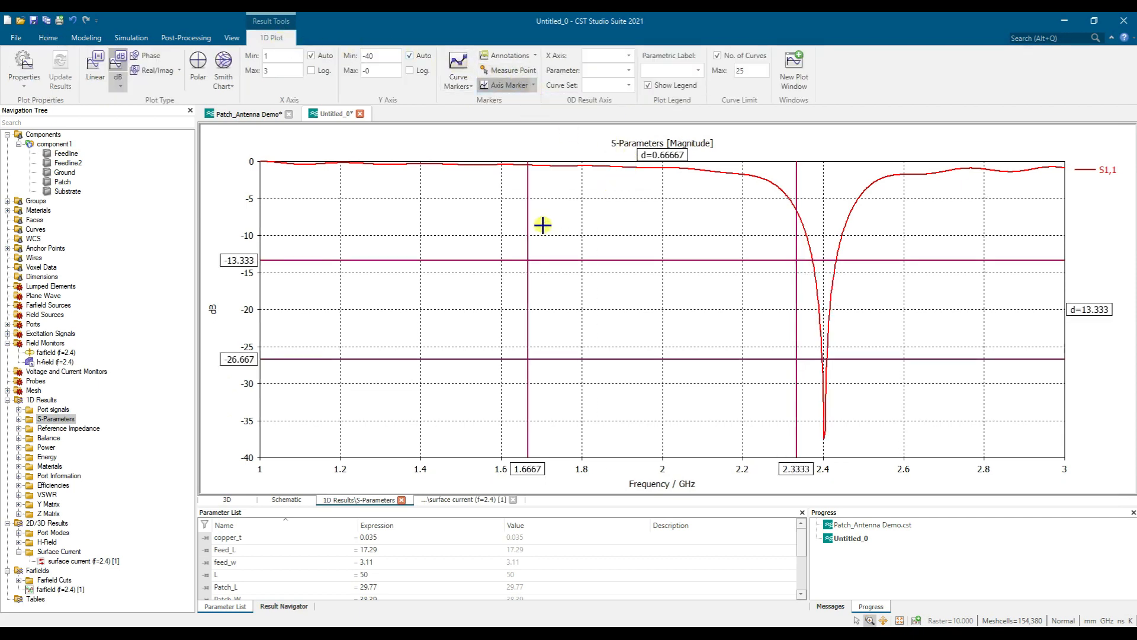
pyautogui.moveTo(522, 227); pyautogui.dragTo(808, 237)
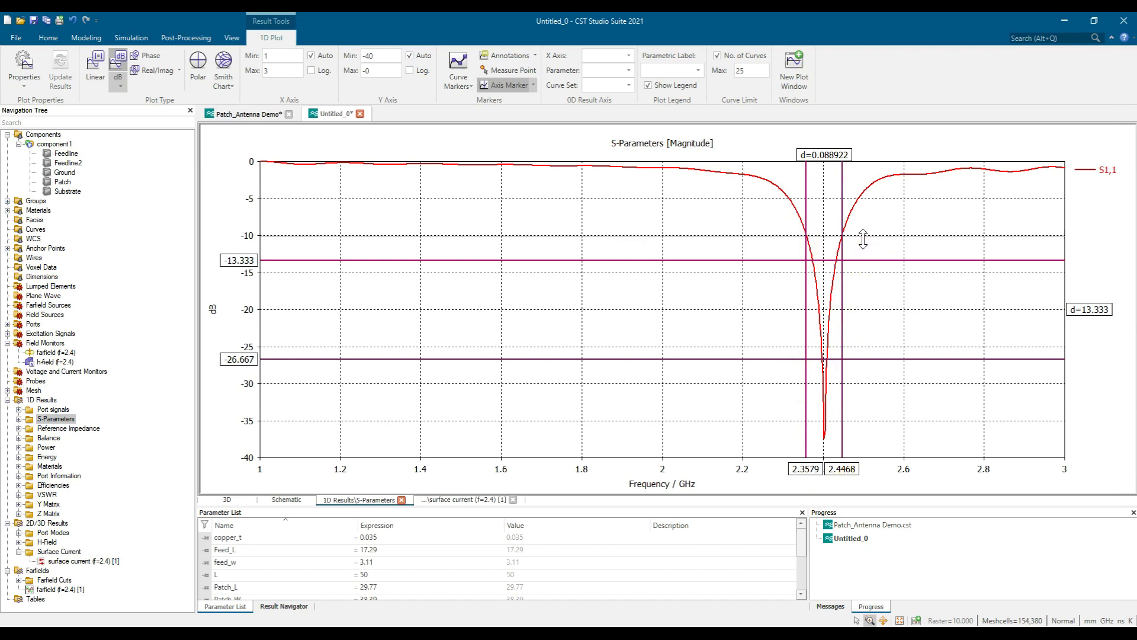
pyautogui.moveTo(863, 239); pyautogui.dragTo(863, 236)
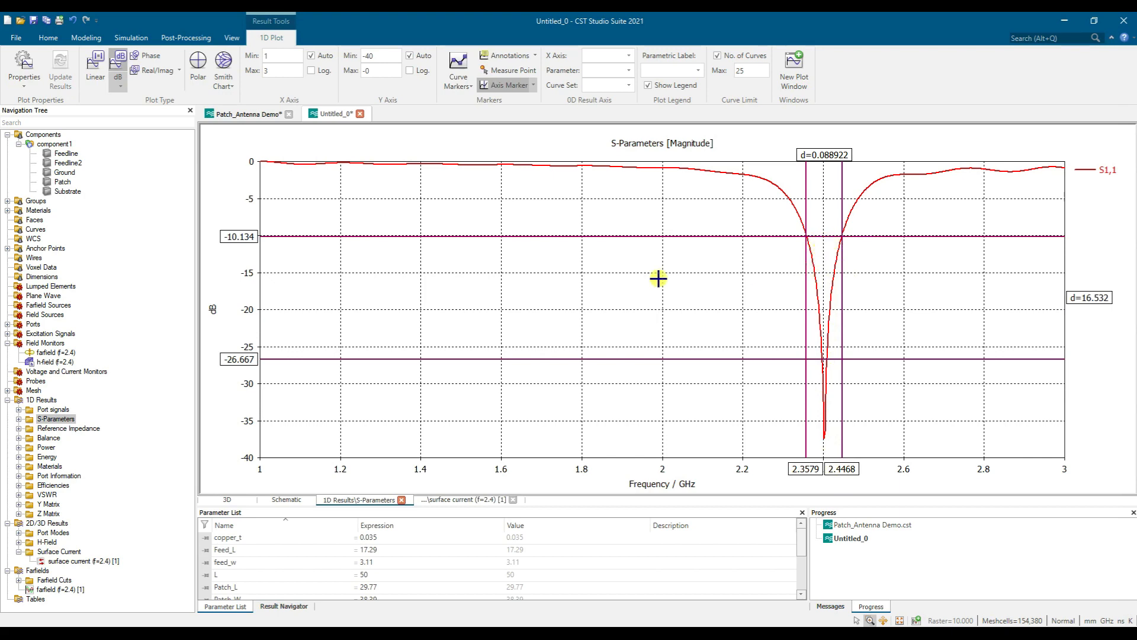
# Look again at the 2.4 GHz surface current and the S1,1 curve with its measure lines.
pyautogui.click(81, 560)
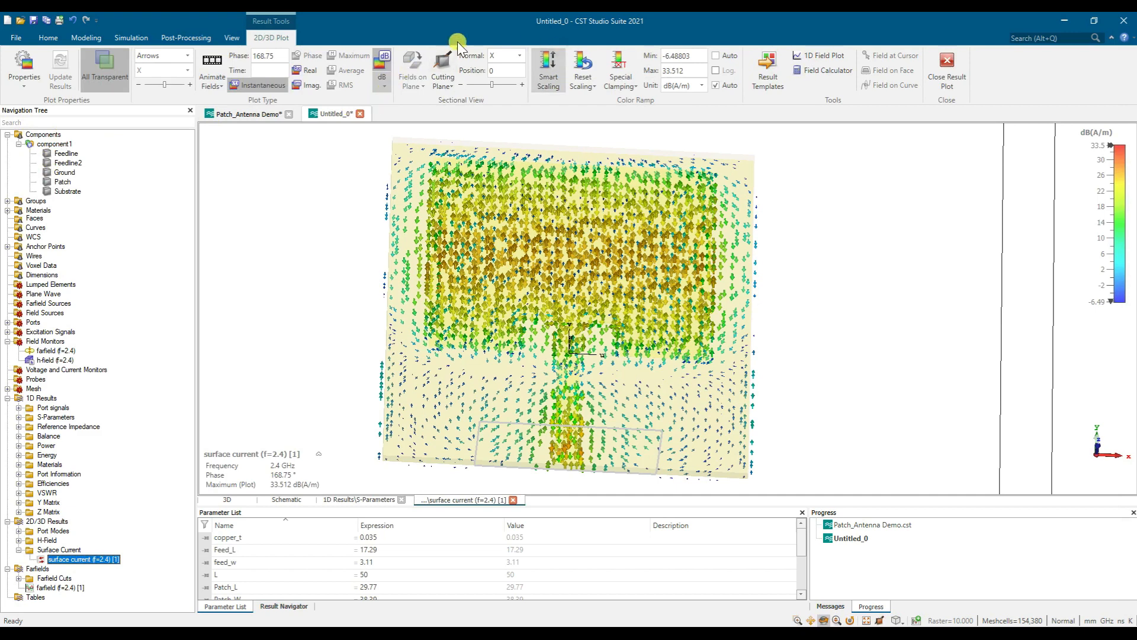
pyautogui.click(117, 40)
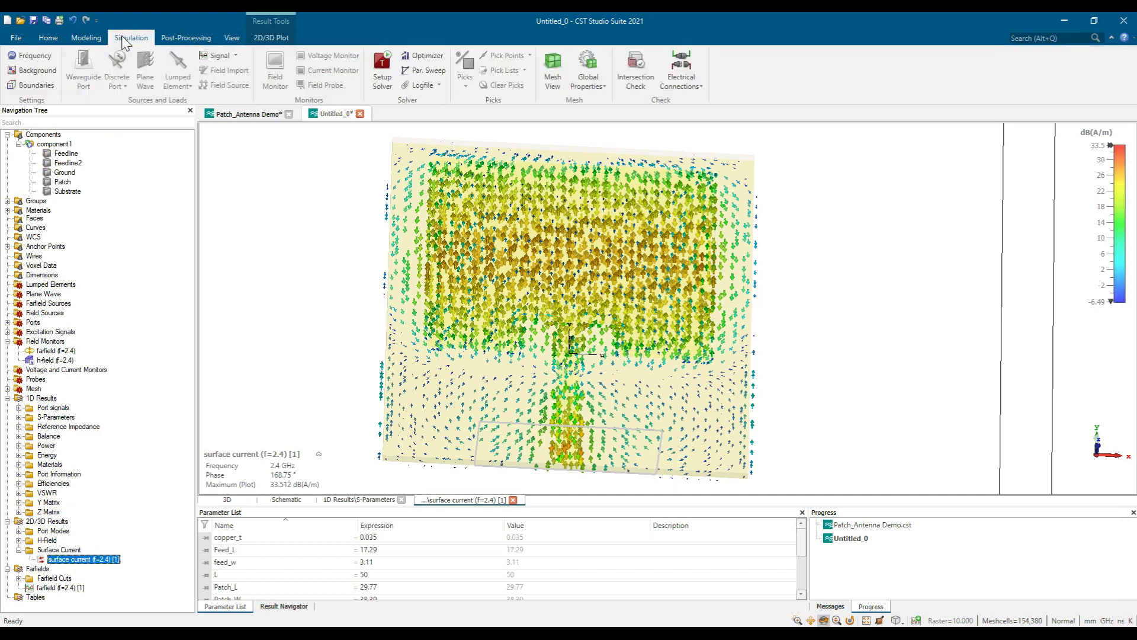
pyautogui.click(54, 145)
pyautogui.click(55, 135)
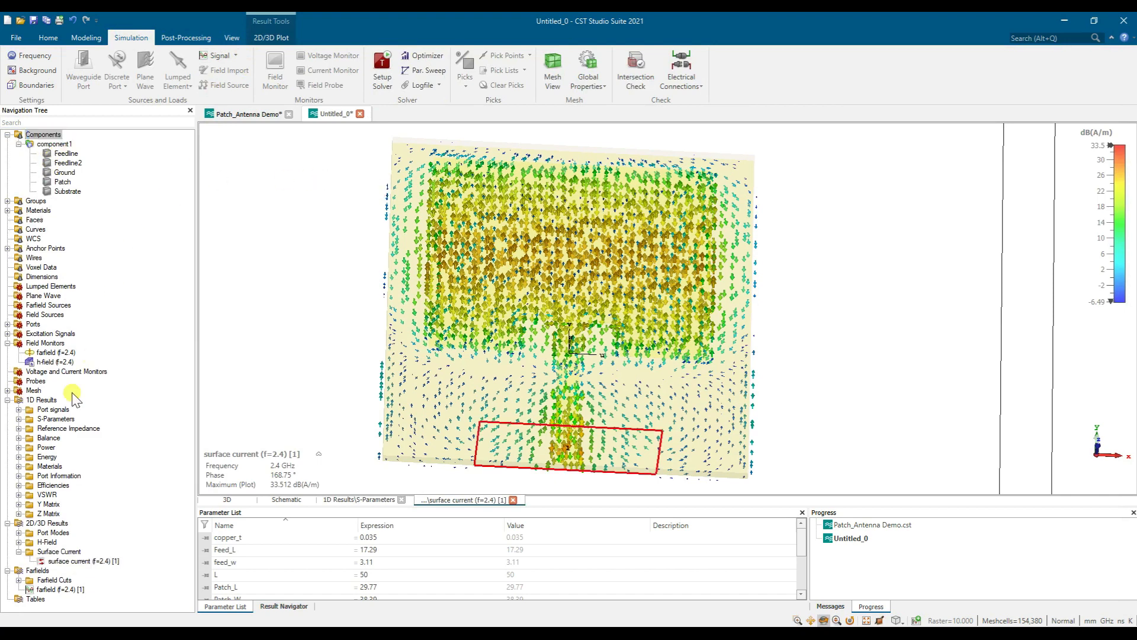
pyautogui.click(47, 419)
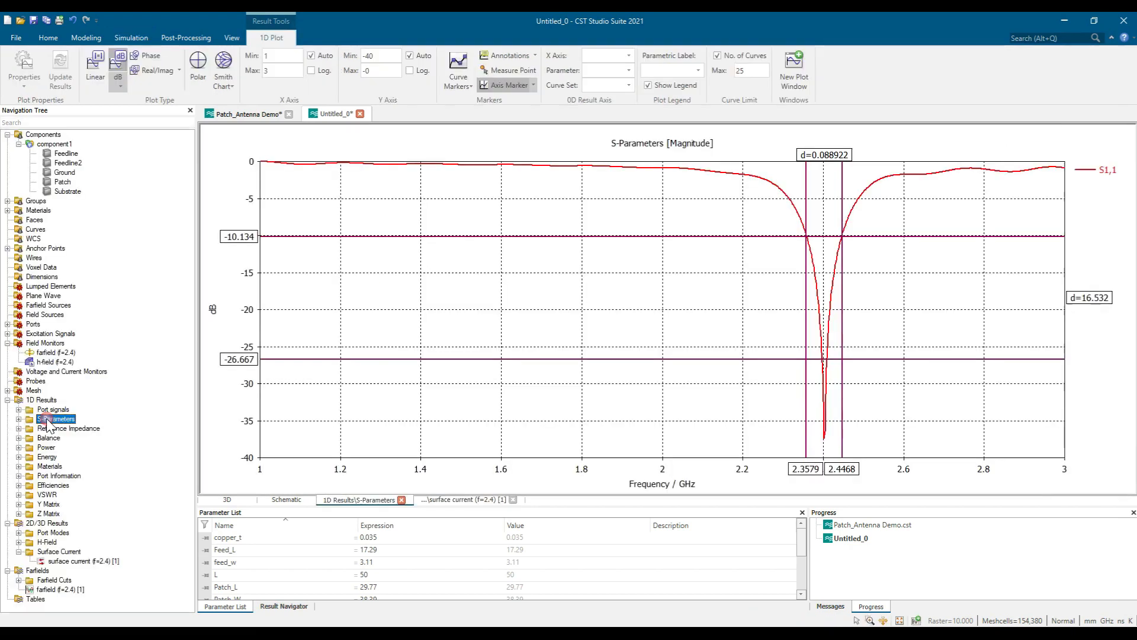
# Add an H-field and surface current monitor at 2 GHz and start the time domain solver with -30 dB accuracy.
pyautogui.click(59, 146)
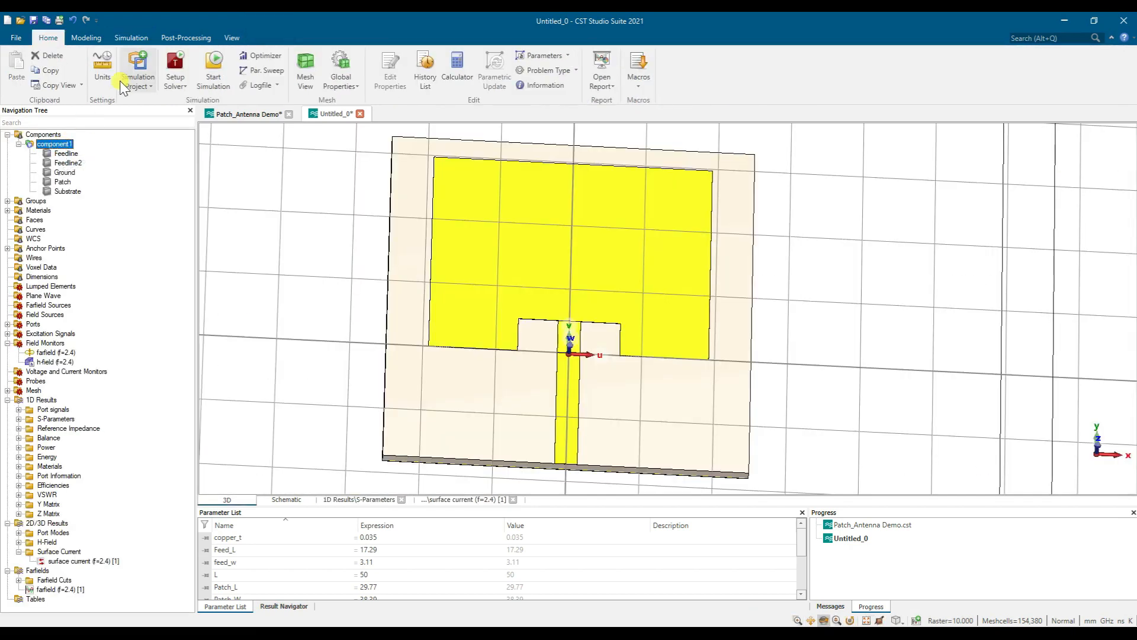
pyautogui.click(131, 38)
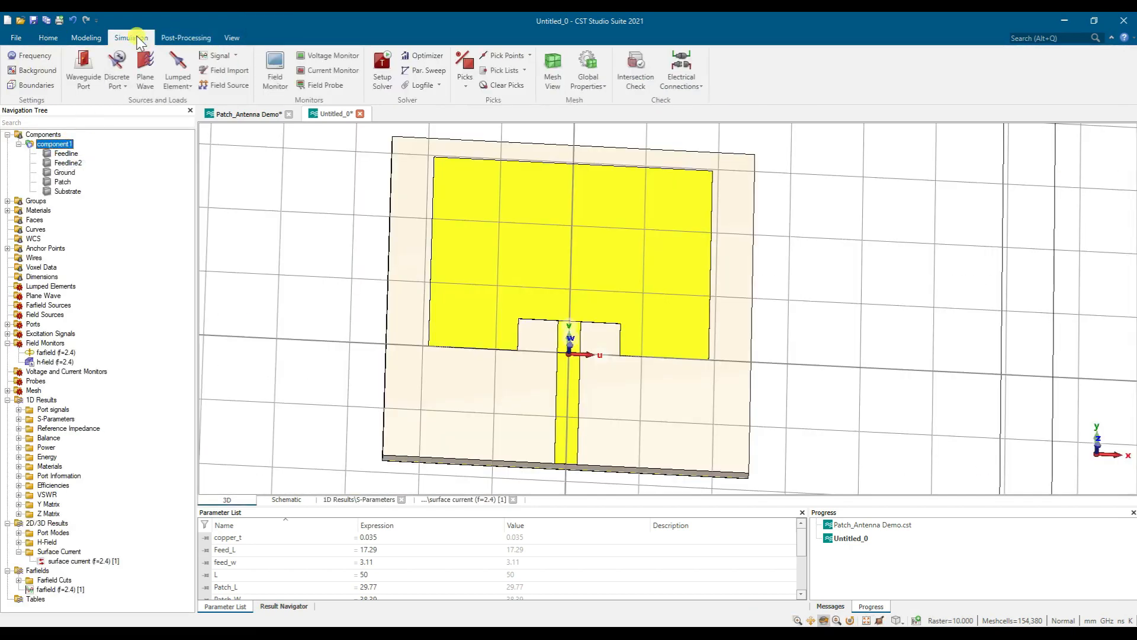
pyautogui.click(276, 71)
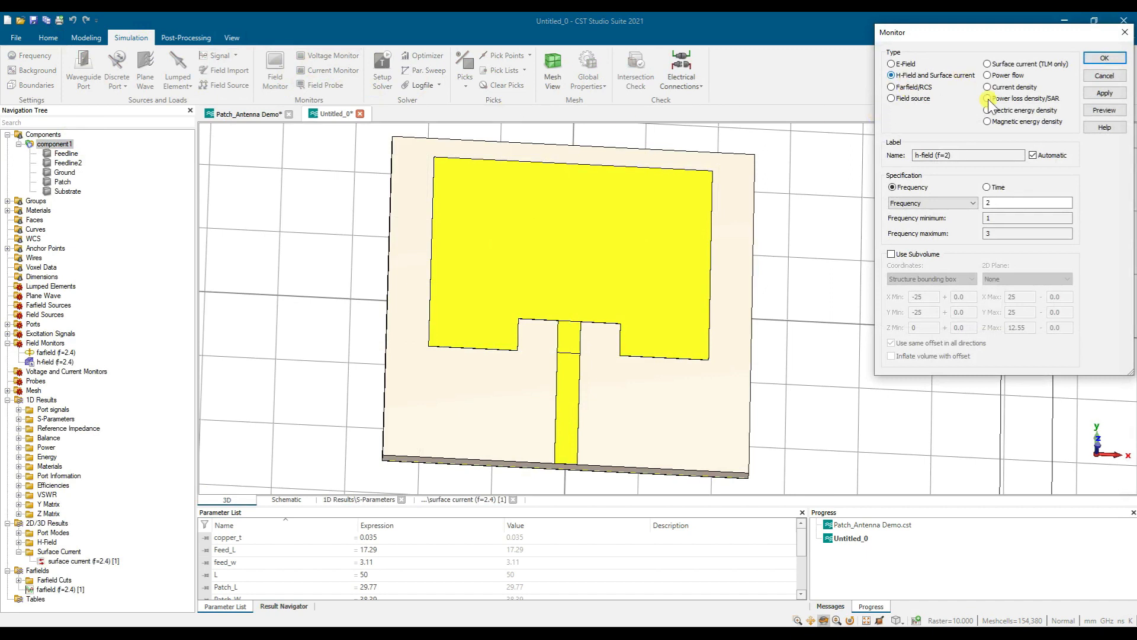
pyautogui.click(1011, 204)
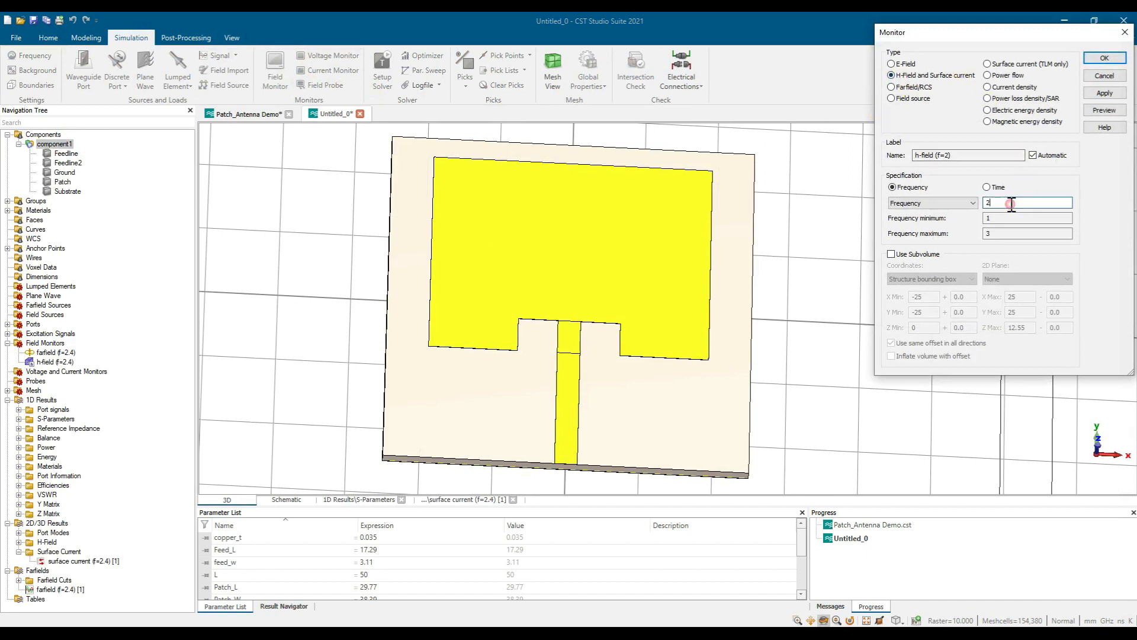
pyautogui.click(1105, 58)
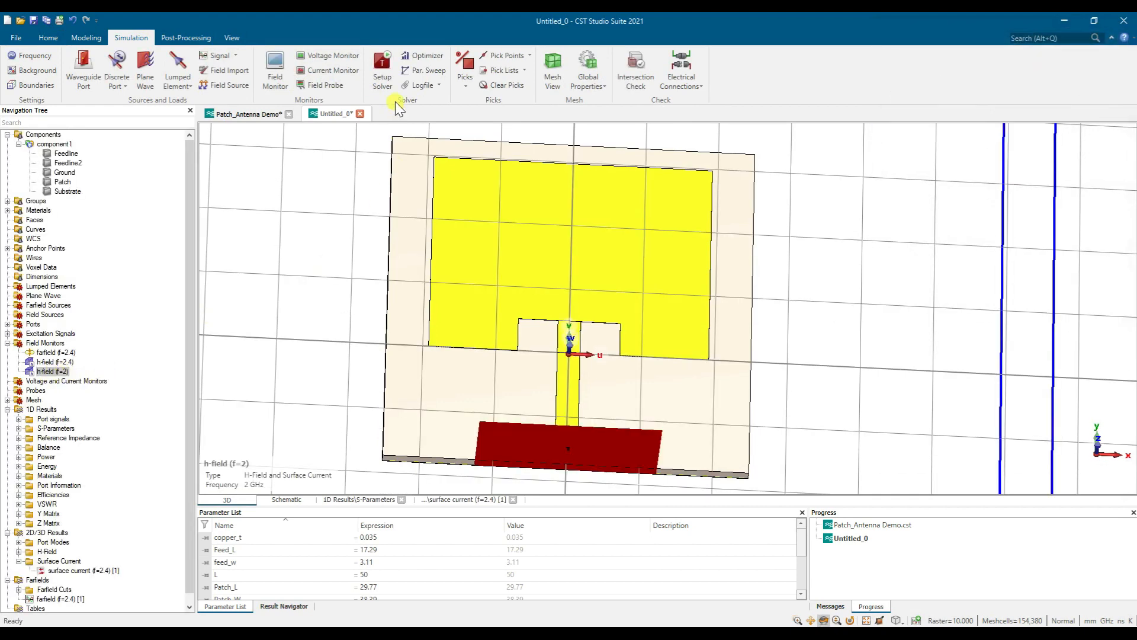
pyautogui.click(382, 71)
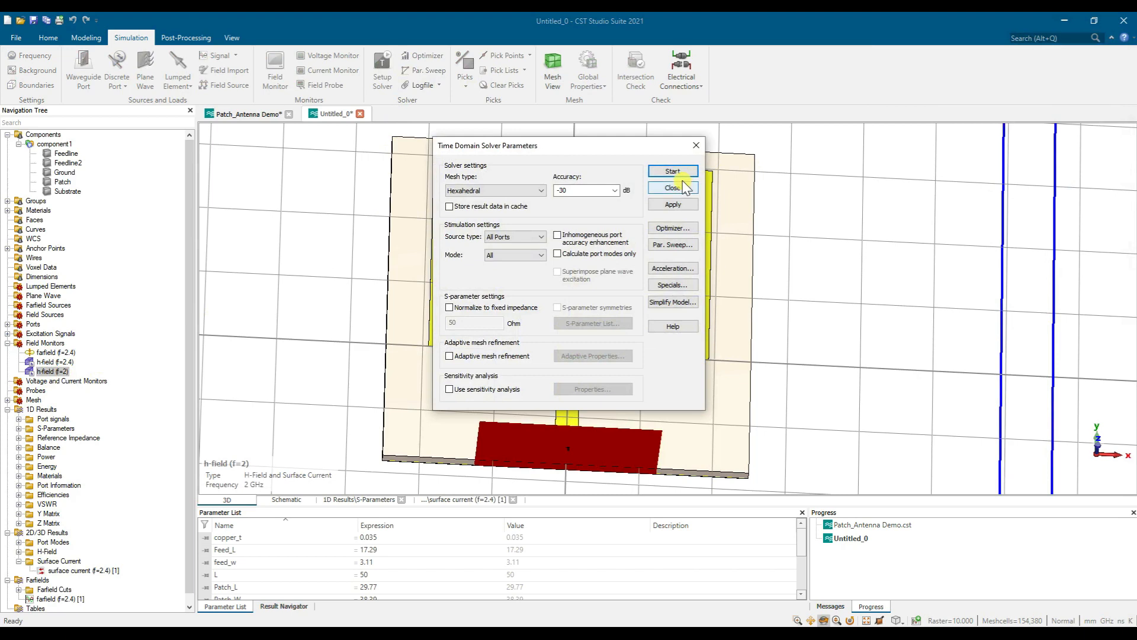
pyautogui.click(678, 172)
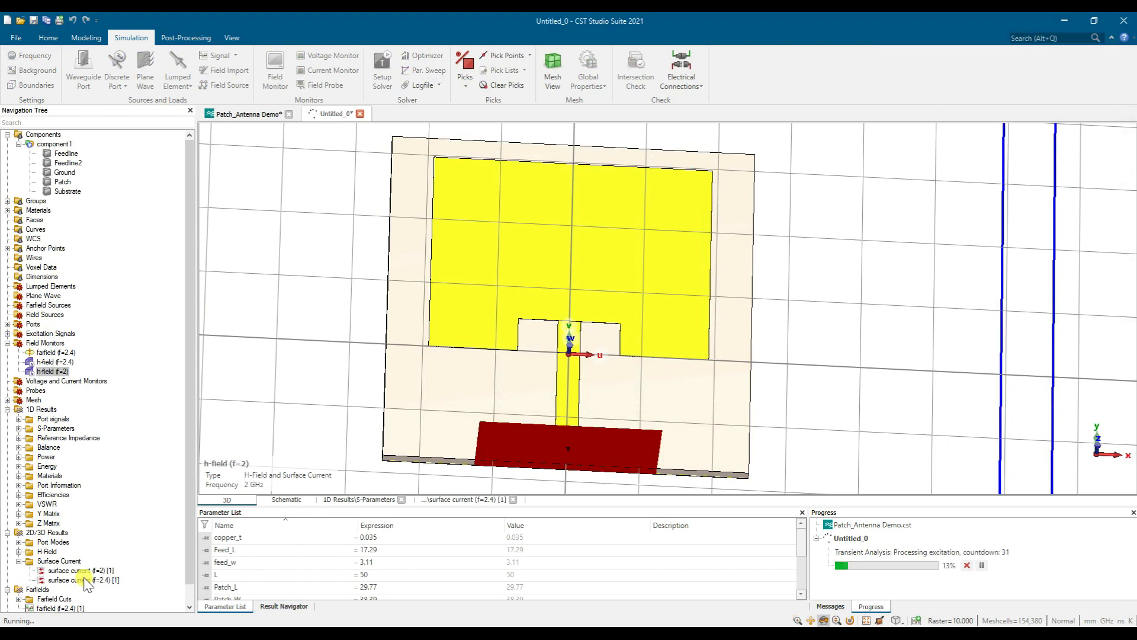
# Display surface current (f=2) [1] in dB scale with smart scaling and animate it.
pyautogui.click(67, 581)
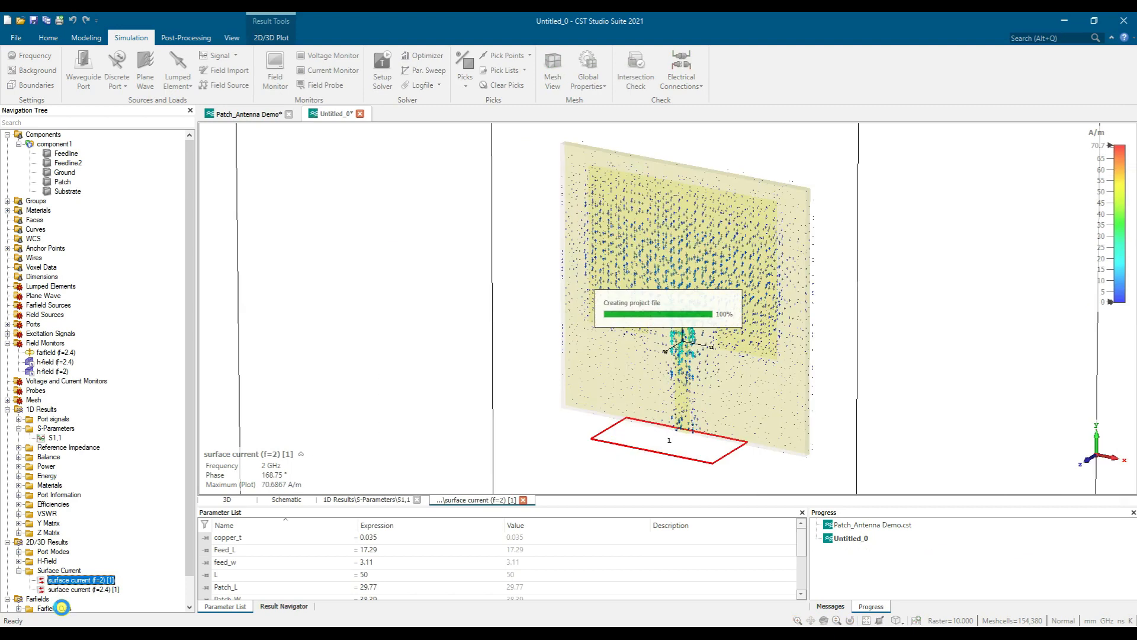
pyautogui.moveTo(471, 420); pyautogui.dragTo(524, 417)
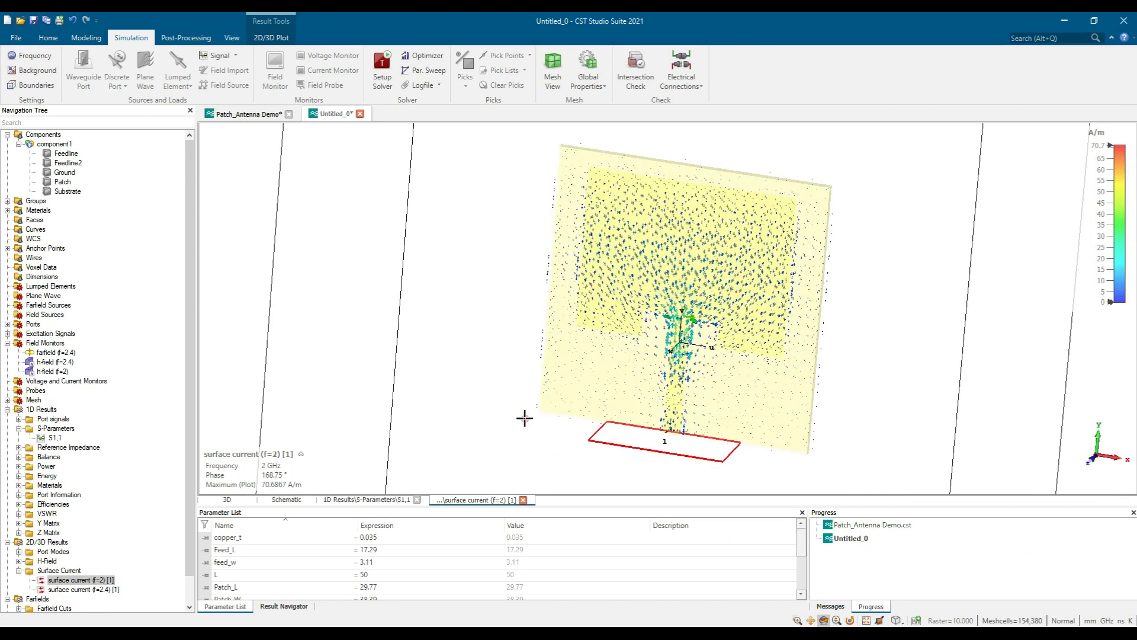
pyautogui.click(93, 580)
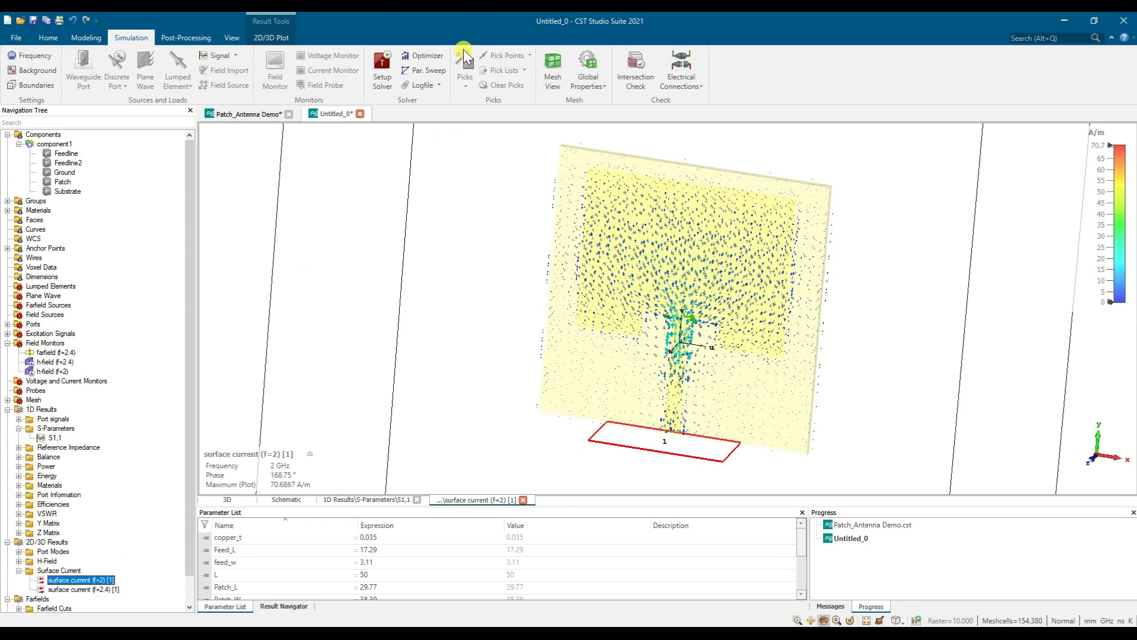
pyautogui.click(270, 38)
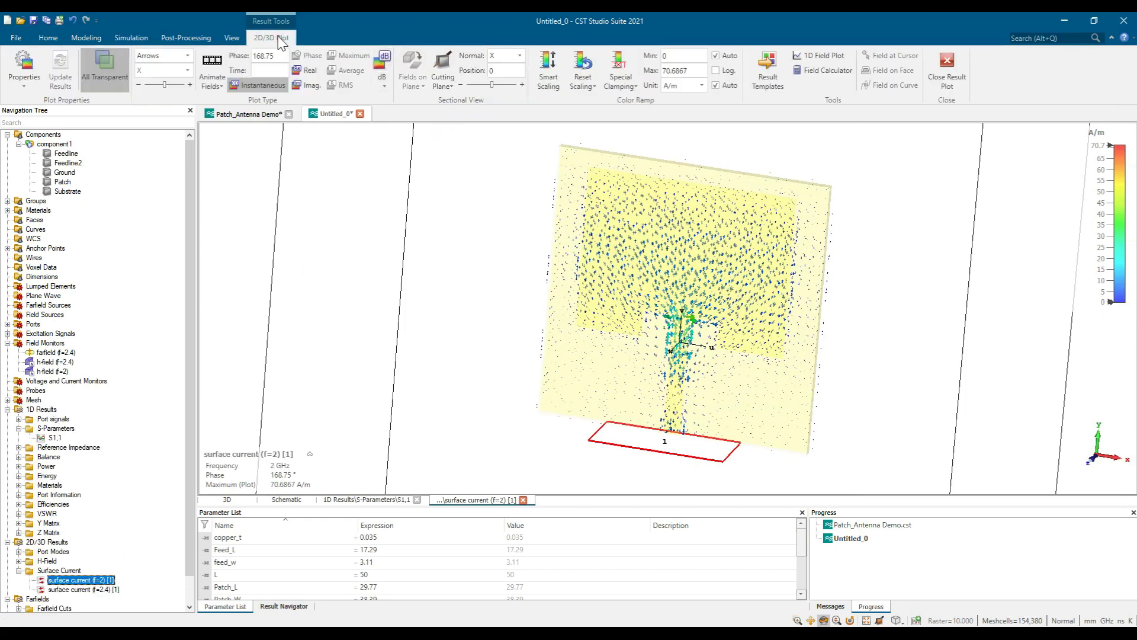
pyautogui.click(546, 62)
pyautogui.click(384, 59)
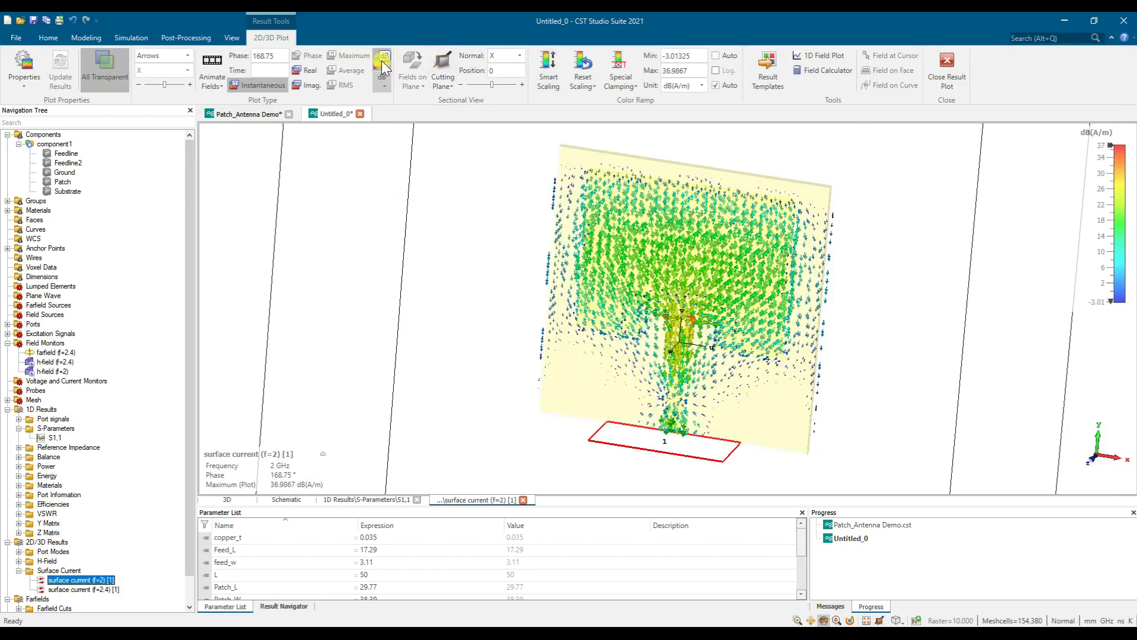
pyautogui.click(212, 62)
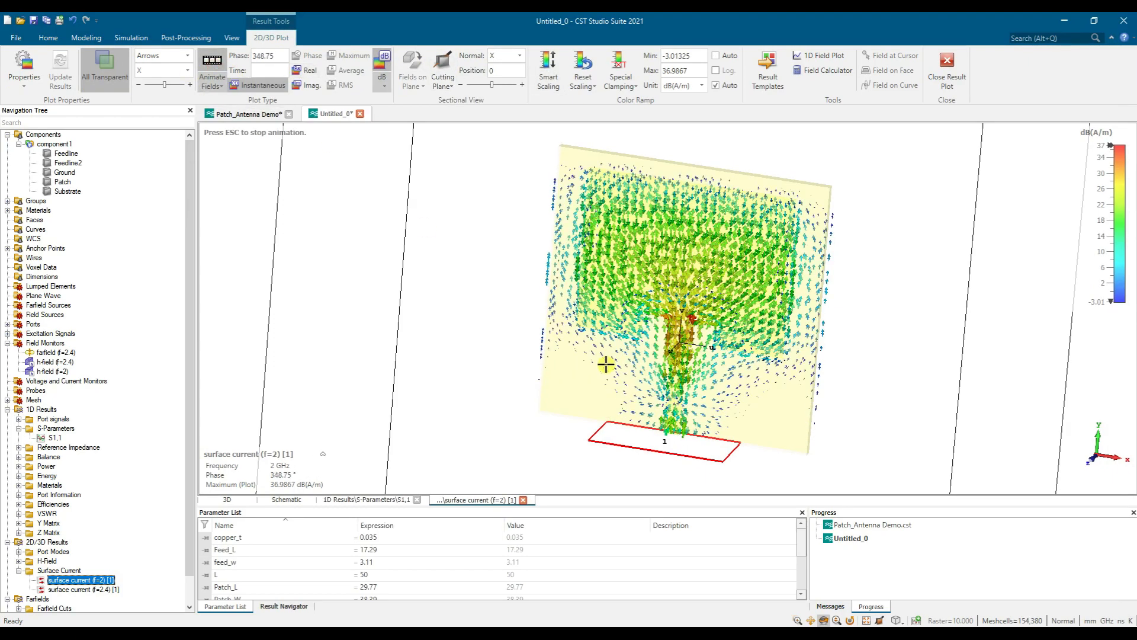
# Examine the 2 GHz surface current around the inset feed and compare it with surface current (f=2.4) [1].
pyautogui.scroll(6, 676, 349)
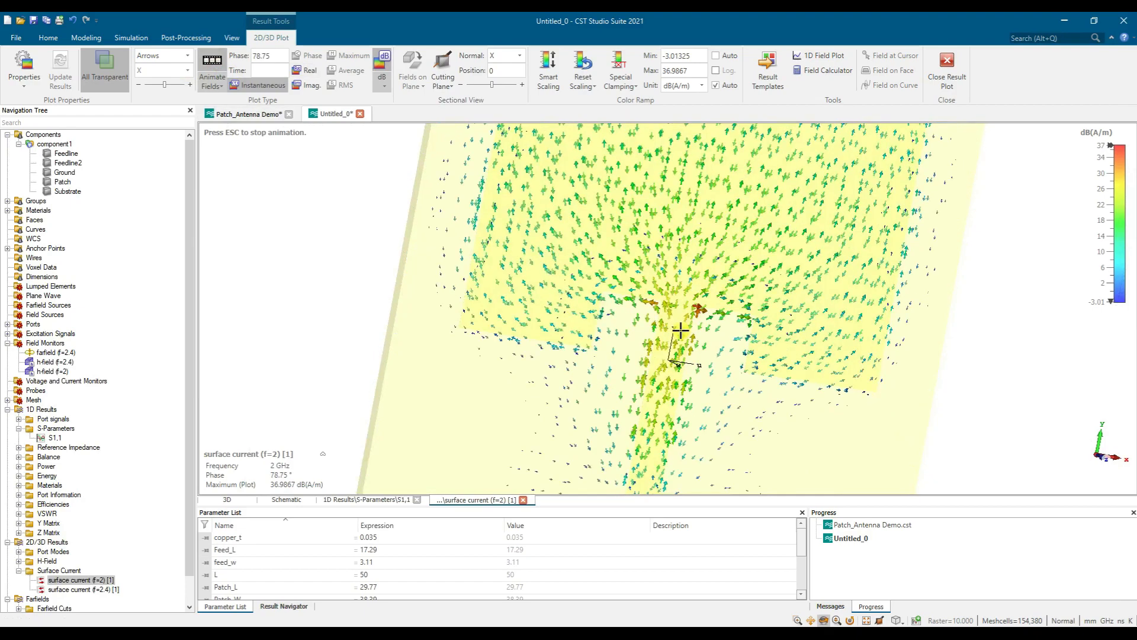
pyautogui.scroll(-5, 676, 348)
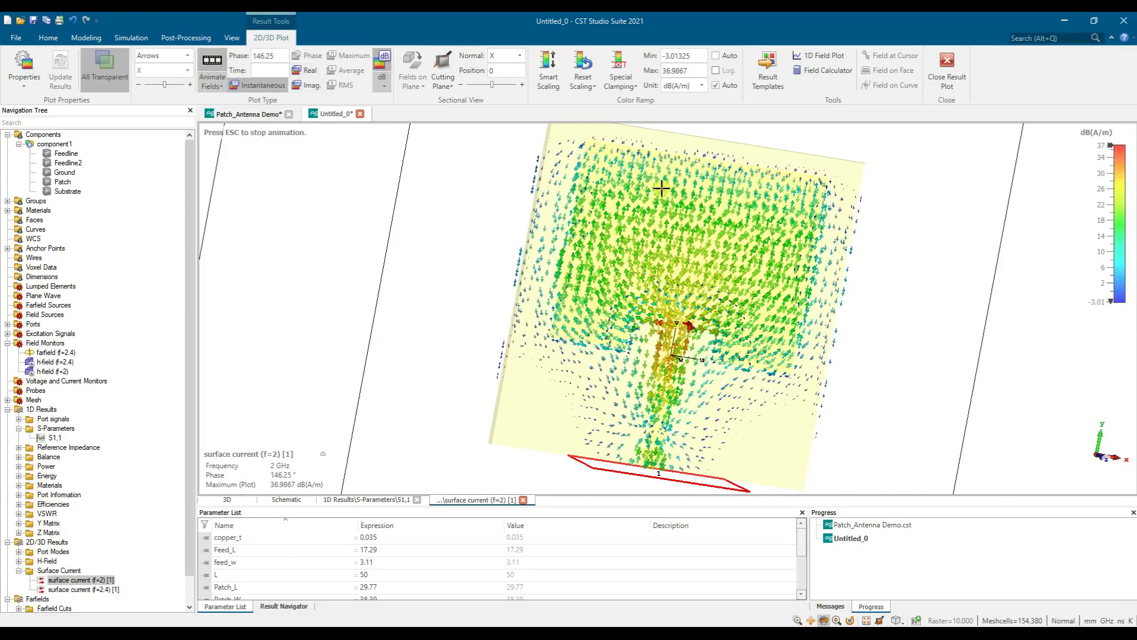
pyautogui.click(112, 588)
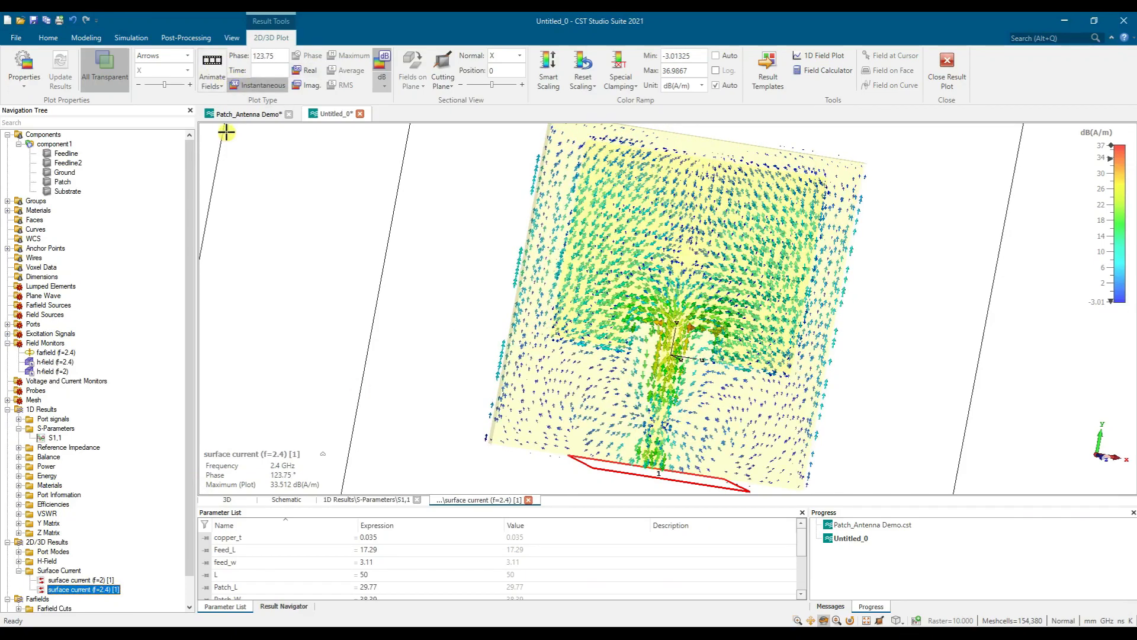
# Replace the measure lines on the S1,1 plot with an axis marker and move it to about 2.45 GHz.
pyautogui.click(55, 437)
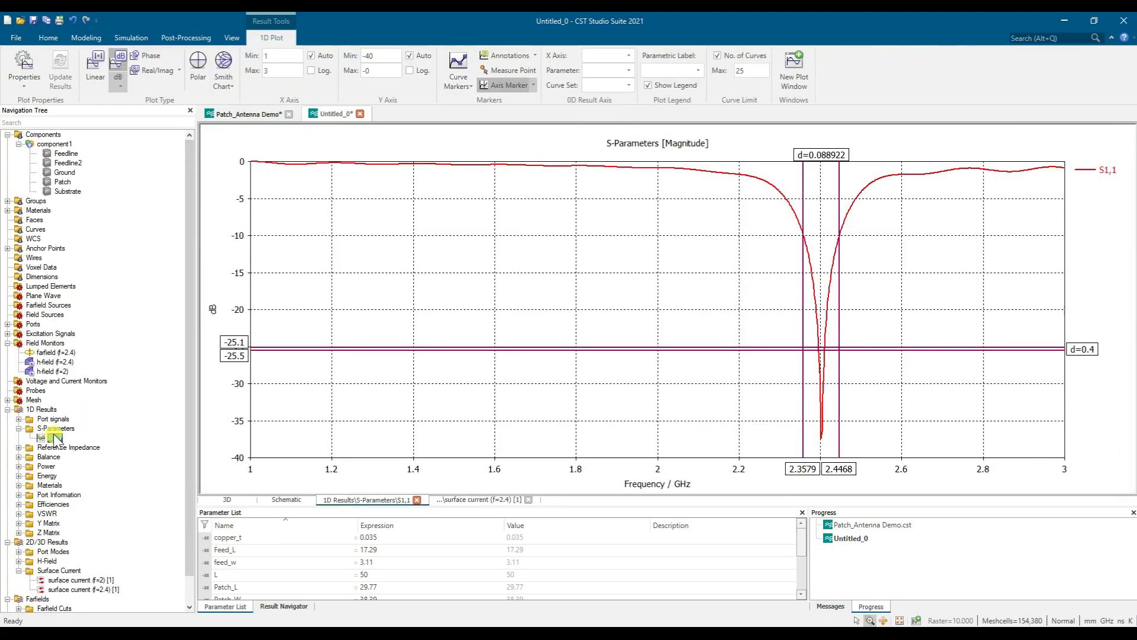
pyautogui.click(510, 86)
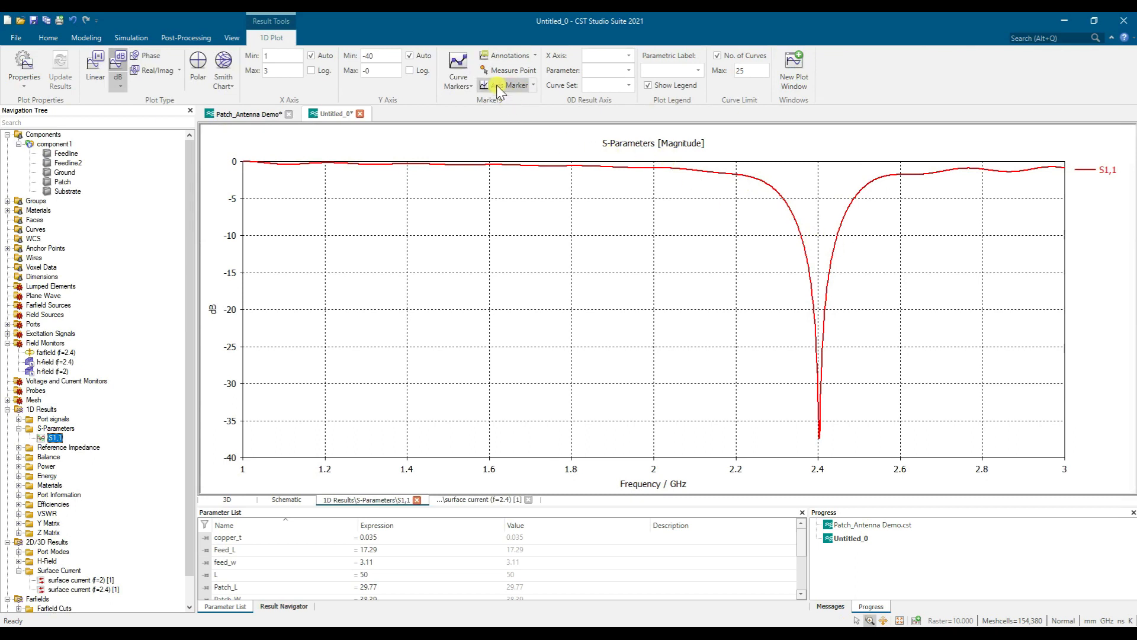
pyautogui.click(496, 84)
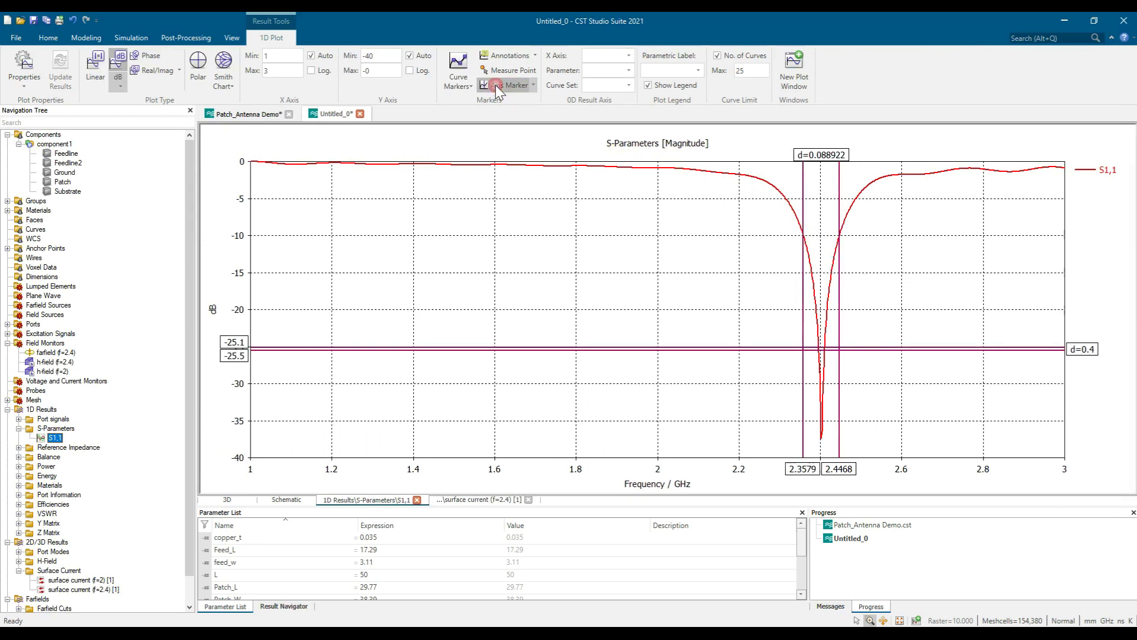
pyautogui.click(534, 85)
pyautogui.click(539, 101)
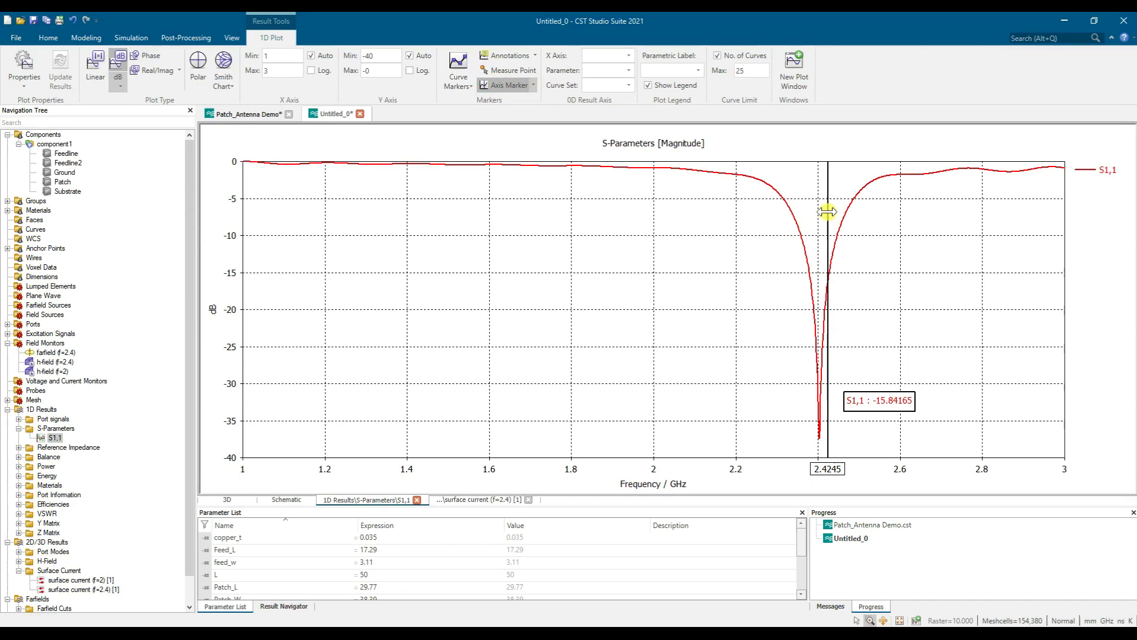
pyautogui.moveTo(827, 208)
pyautogui.mouseDown()
pyautogui.moveTo(845, 212)
pyautogui.moveTo(836, 214)
pyautogui.mouseUp()
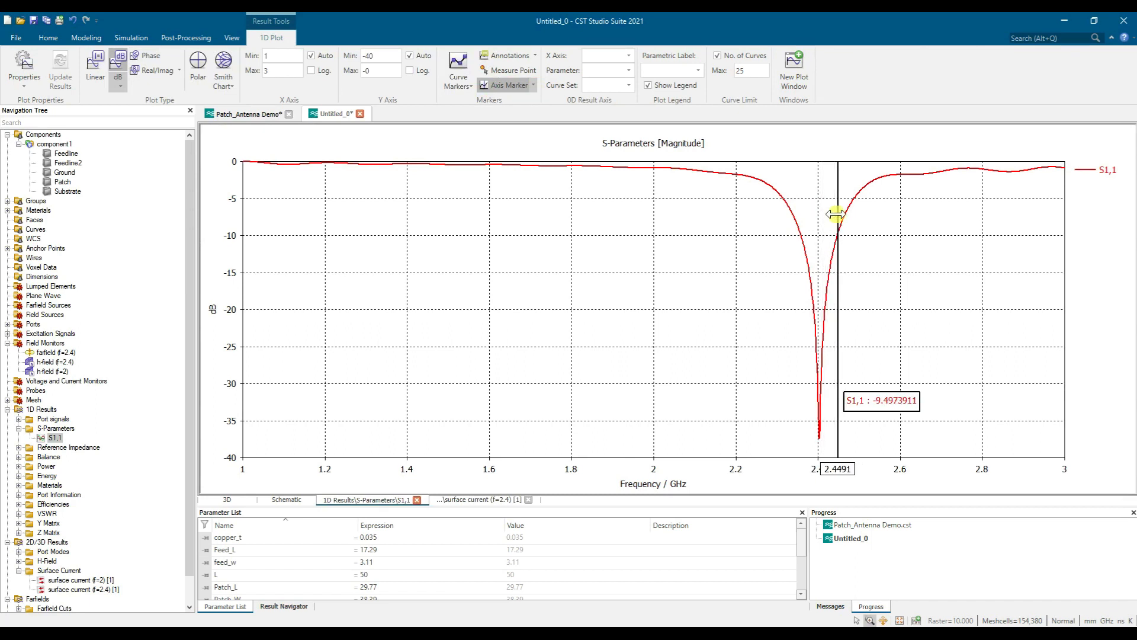
# Open the parameter sweep of the time domain solver and add a new sequence.
pyautogui.click(259, 550)
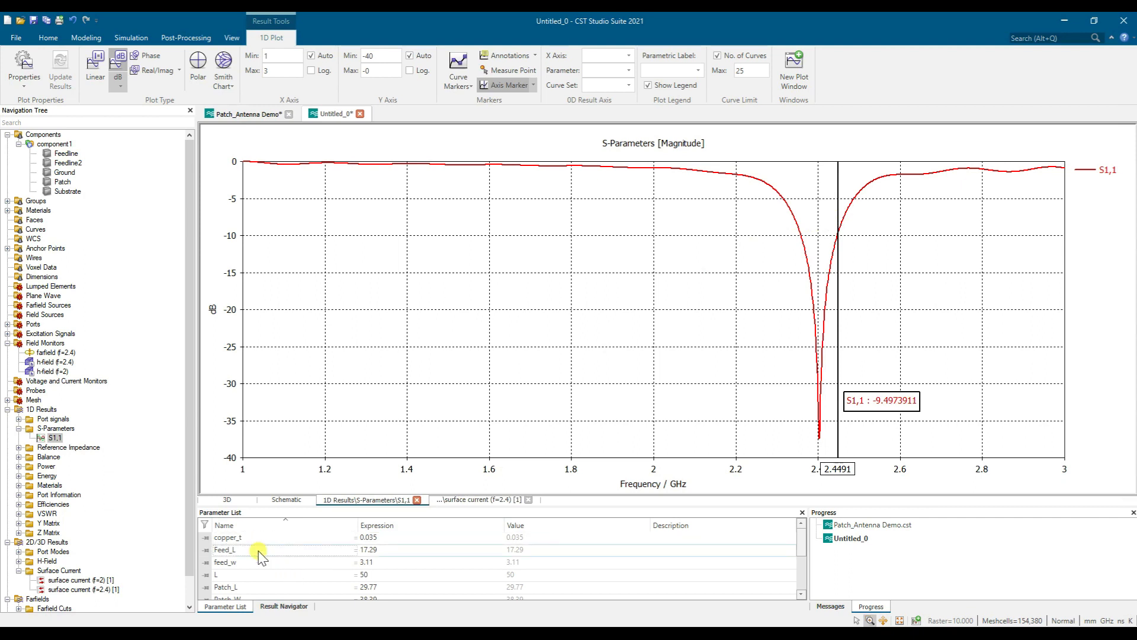
pyautogui.click(256, 564)
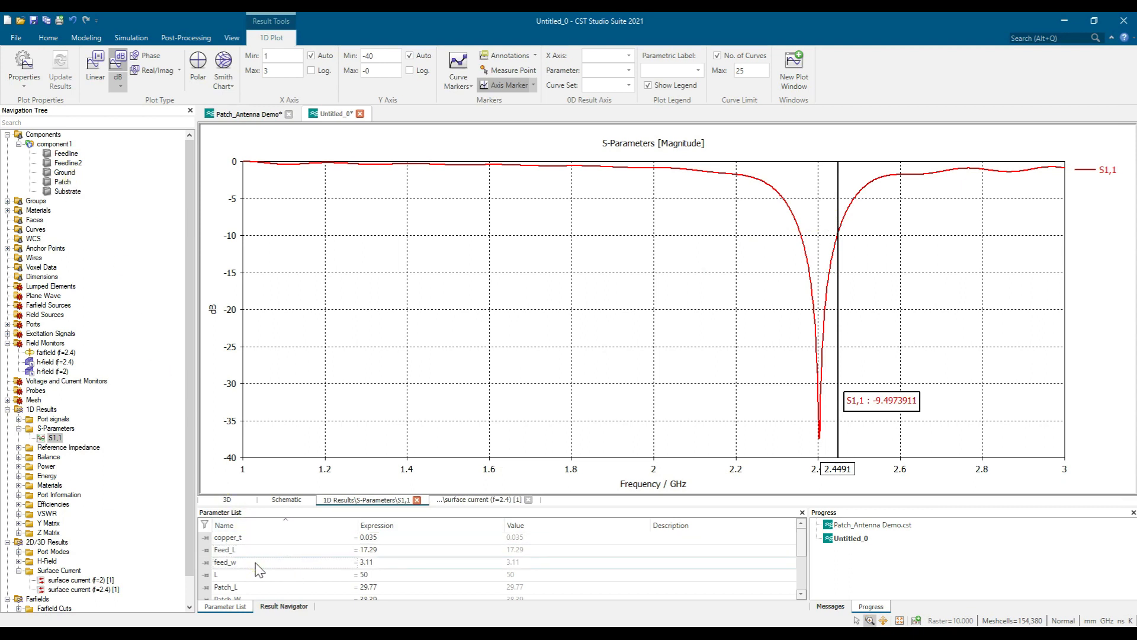
pyautogui.click(143, 42)
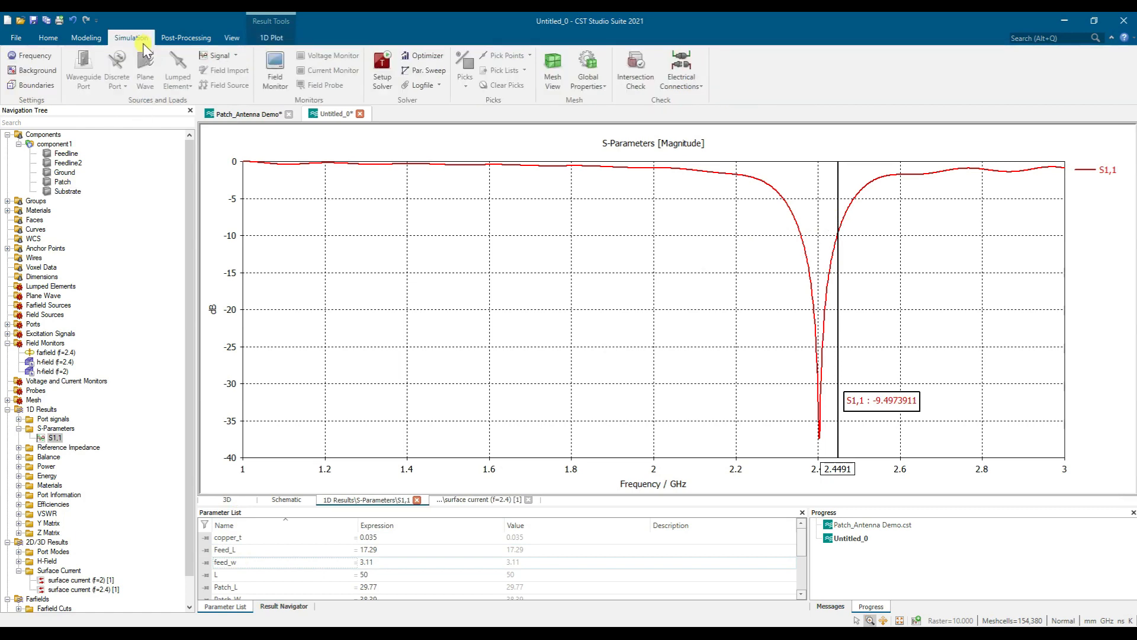
pyautogui.click(386, 73)
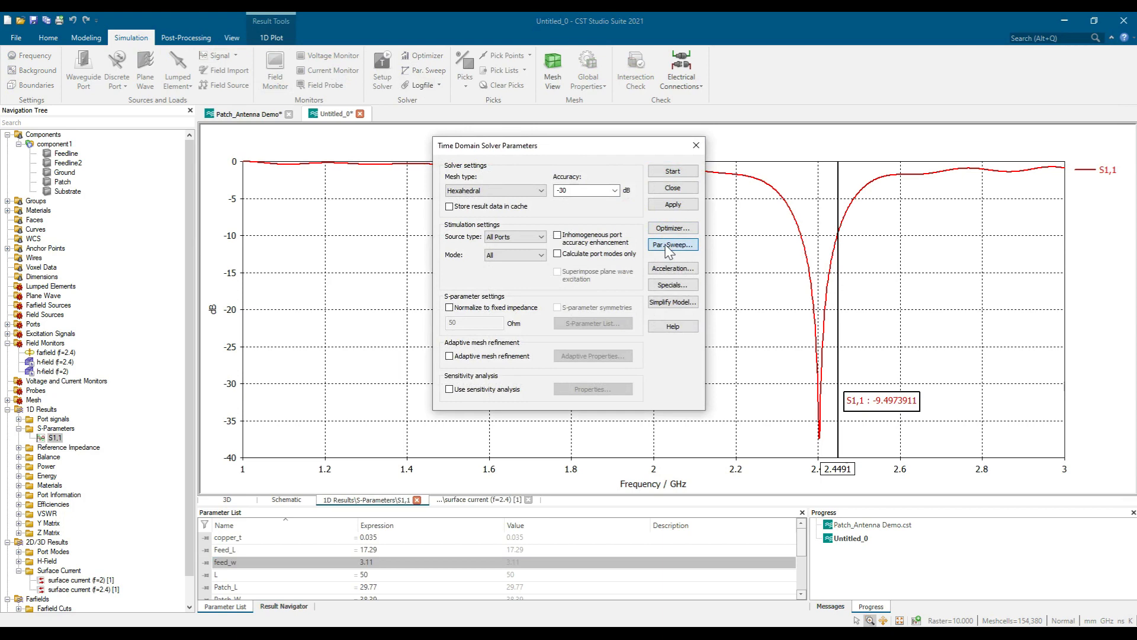
pyautogui.click(670, 245)
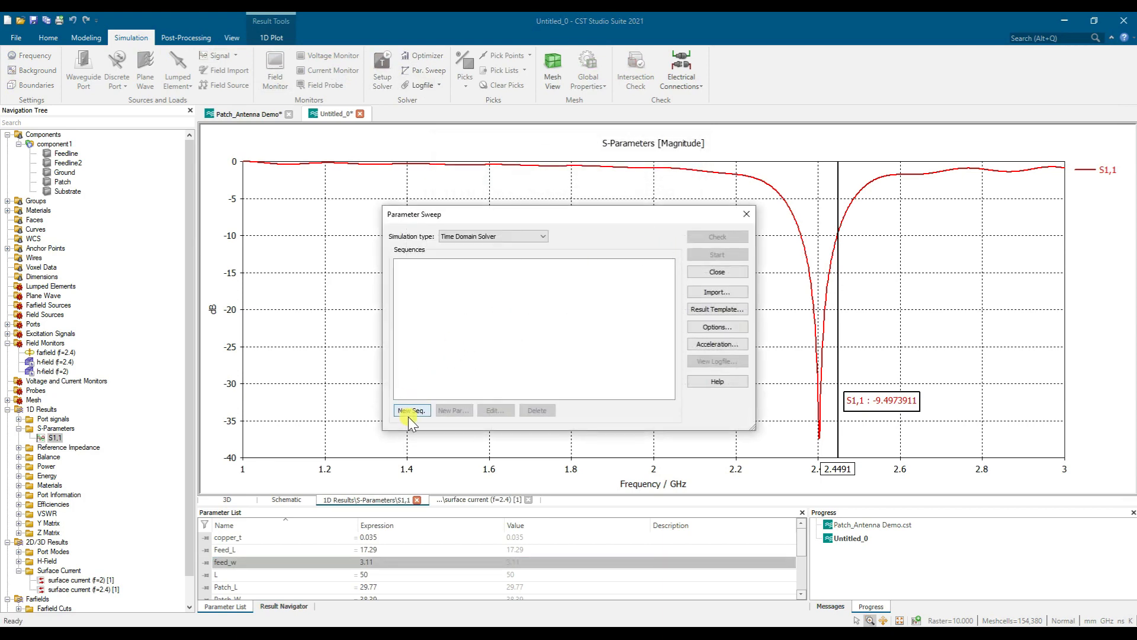
pyautogui.click(409, 411)
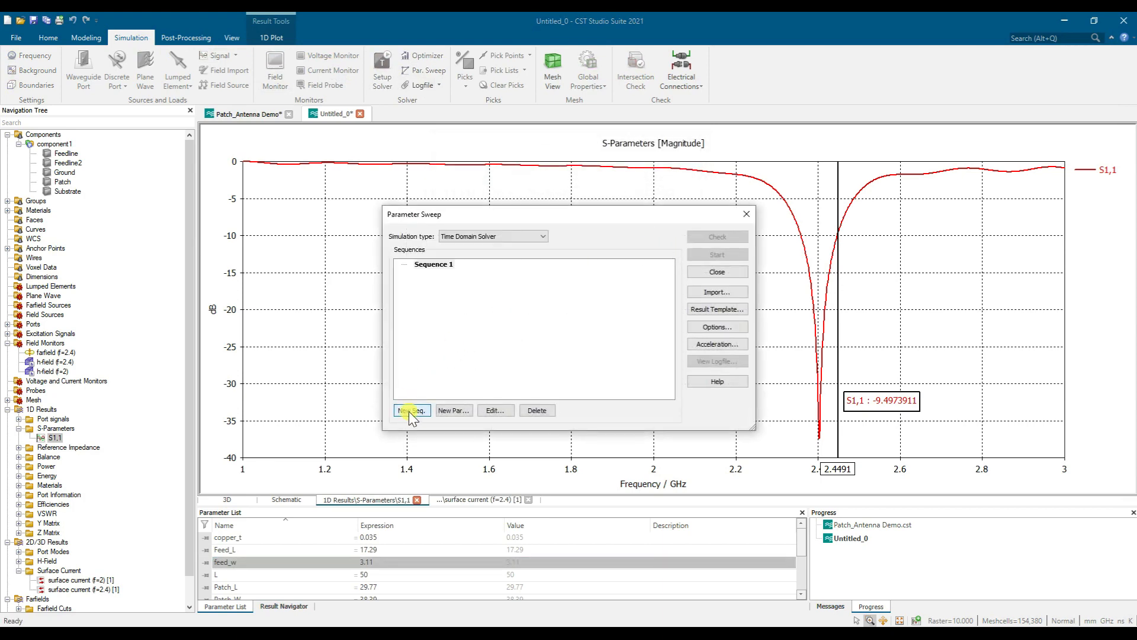
# Add slot_W to the sequence as a linear sweep parameter ranging from 5 to 20.
pyautogui.click(453, 411)
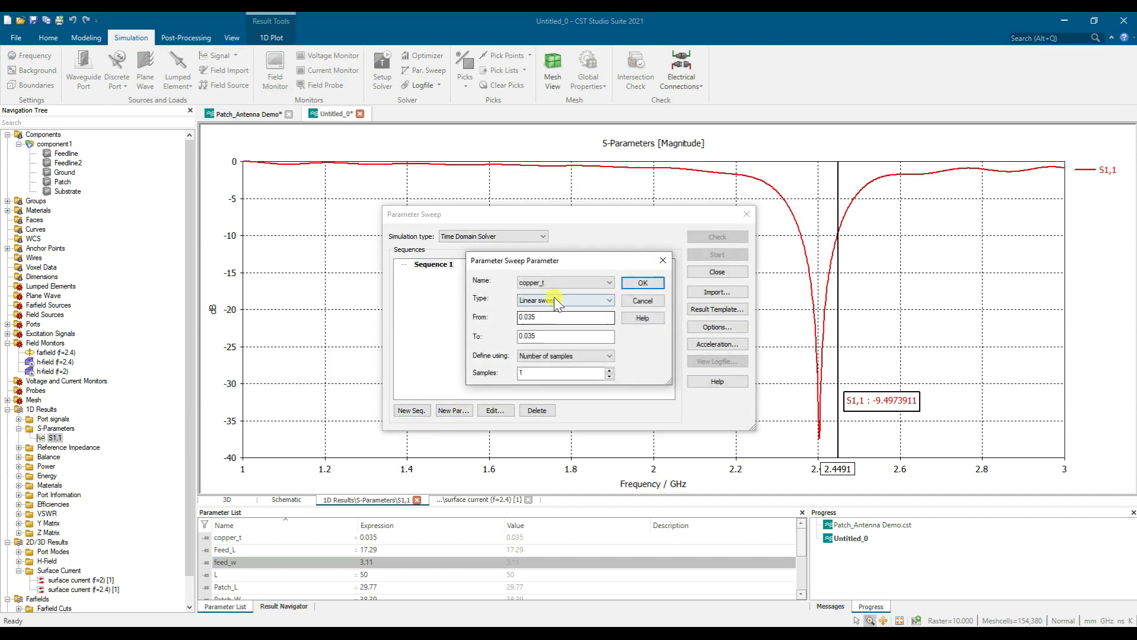
pyautogui.click(573, 285)
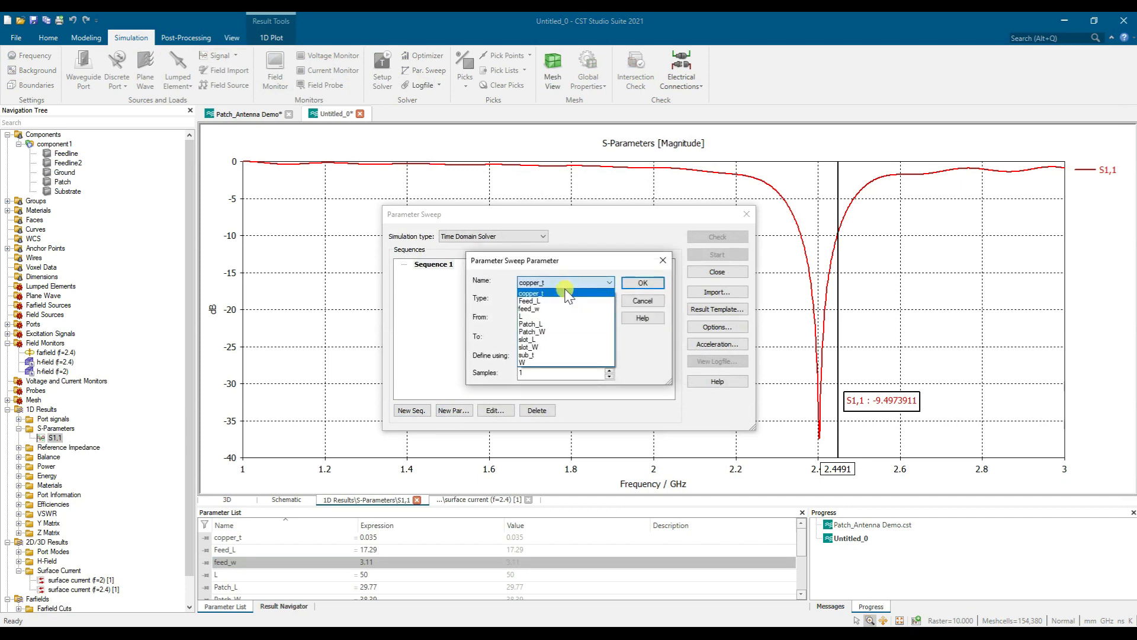
pyautogui.click(557, 349)
pyautogui.doubleClick(524, 317)
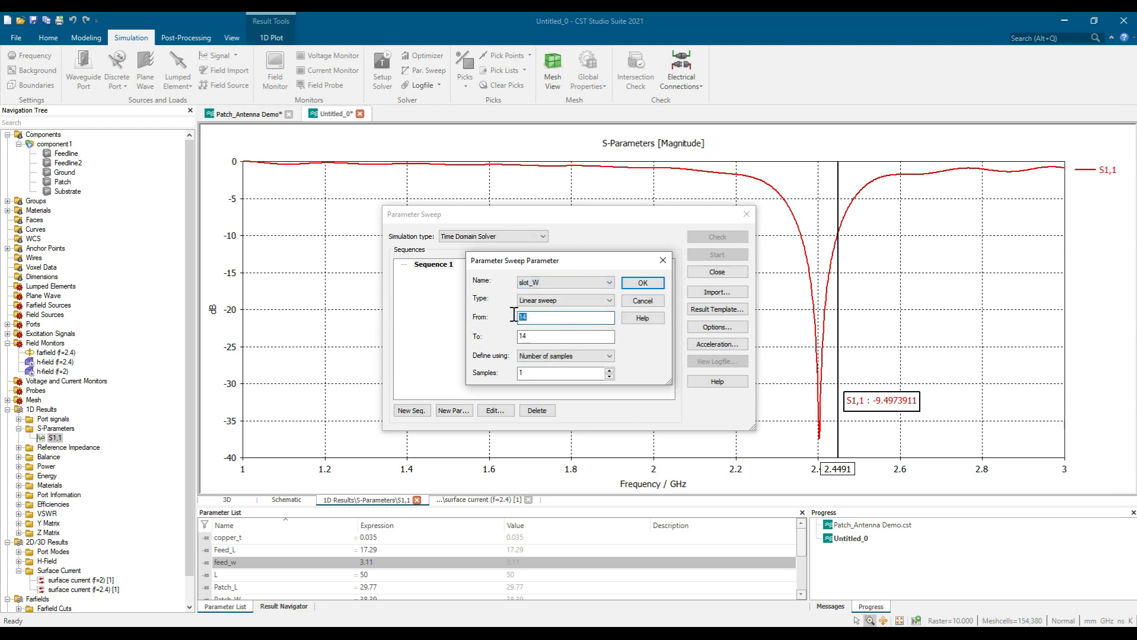
pyautogui.write('5')
pyautogui.press('Tab')
pyautogui.write('20')
pyautogui.click(801, 540)
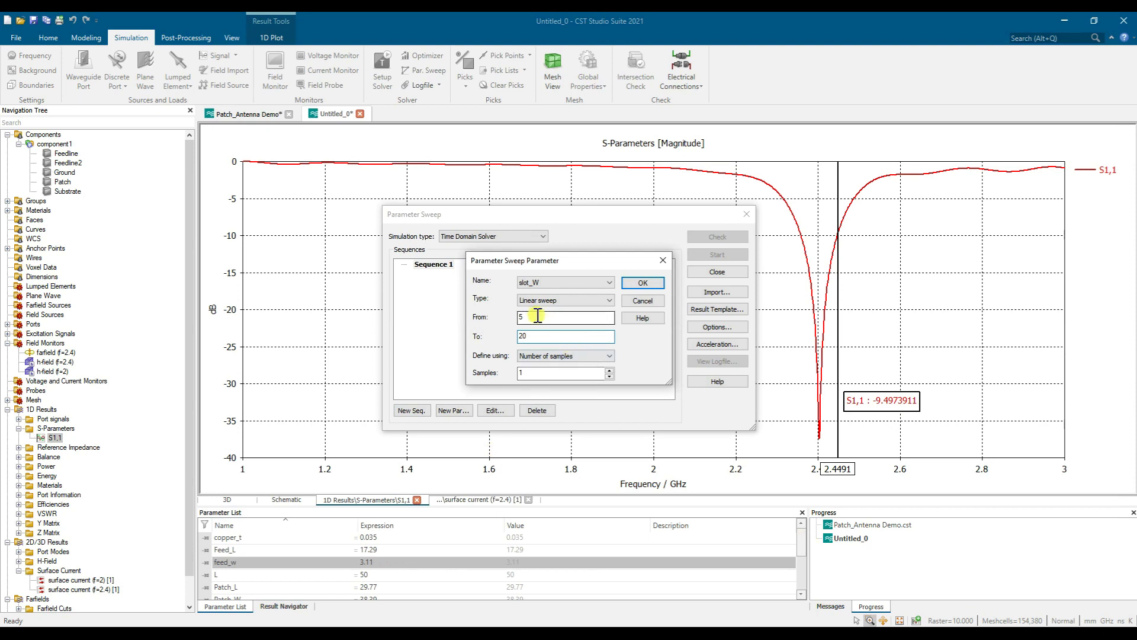
pyautogui.click(256, 116)
# Set the slot_W sweep to 4 samples, accept the parameter and close the parameter sweep setup.
pyautogui.click(535, 374)
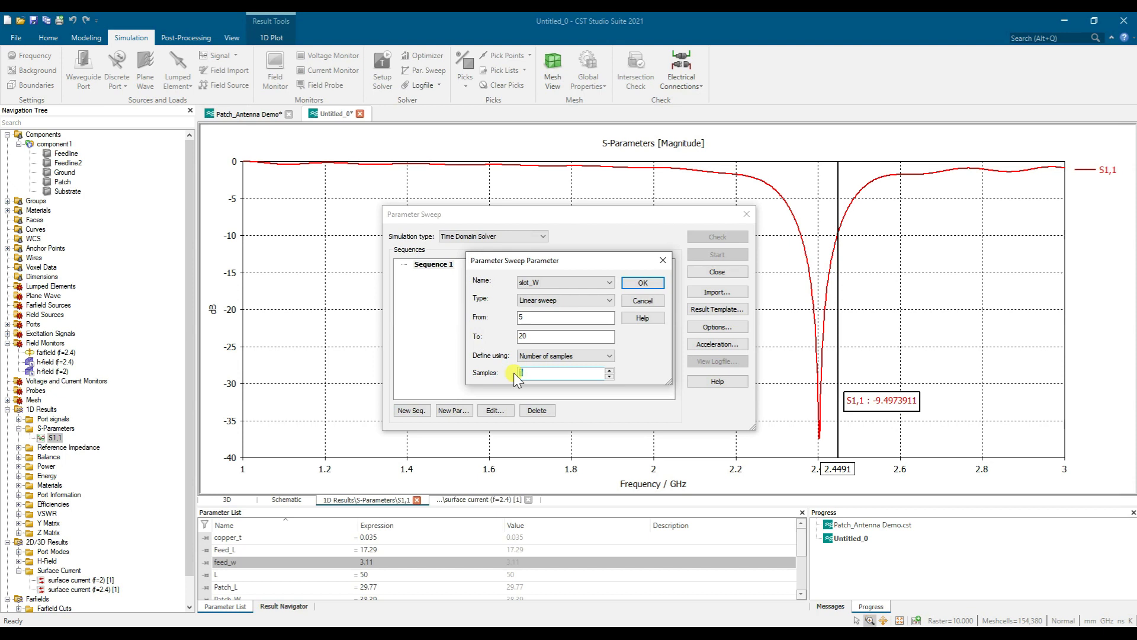
pyautogui.write('4')
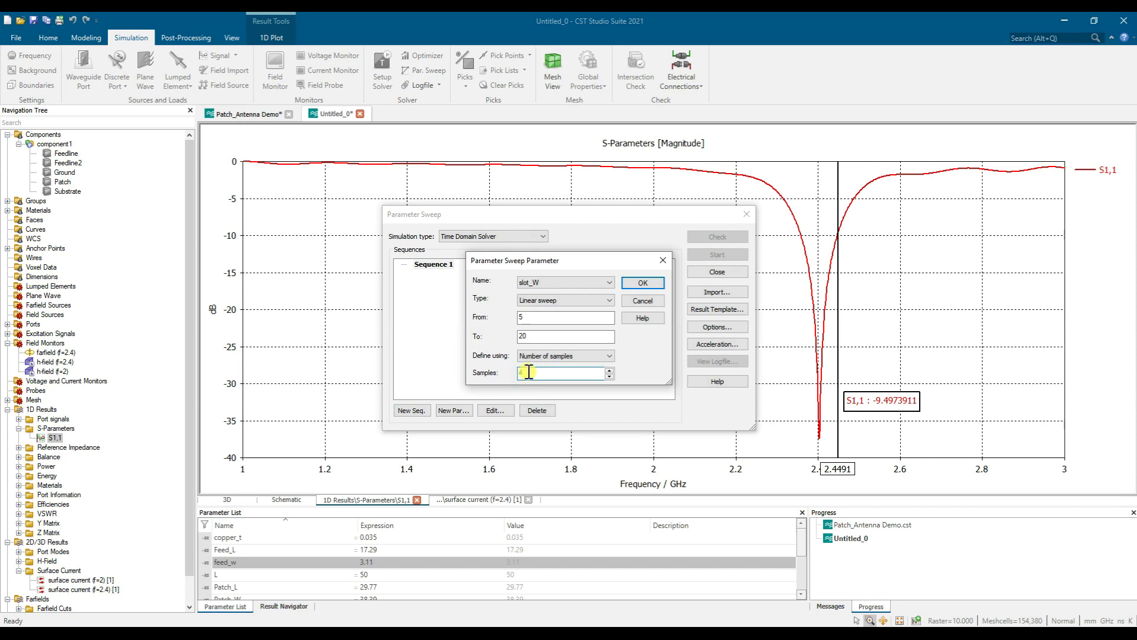
pyautogui.click(528, 317)
pyautogui.doubleClick(519, 317)
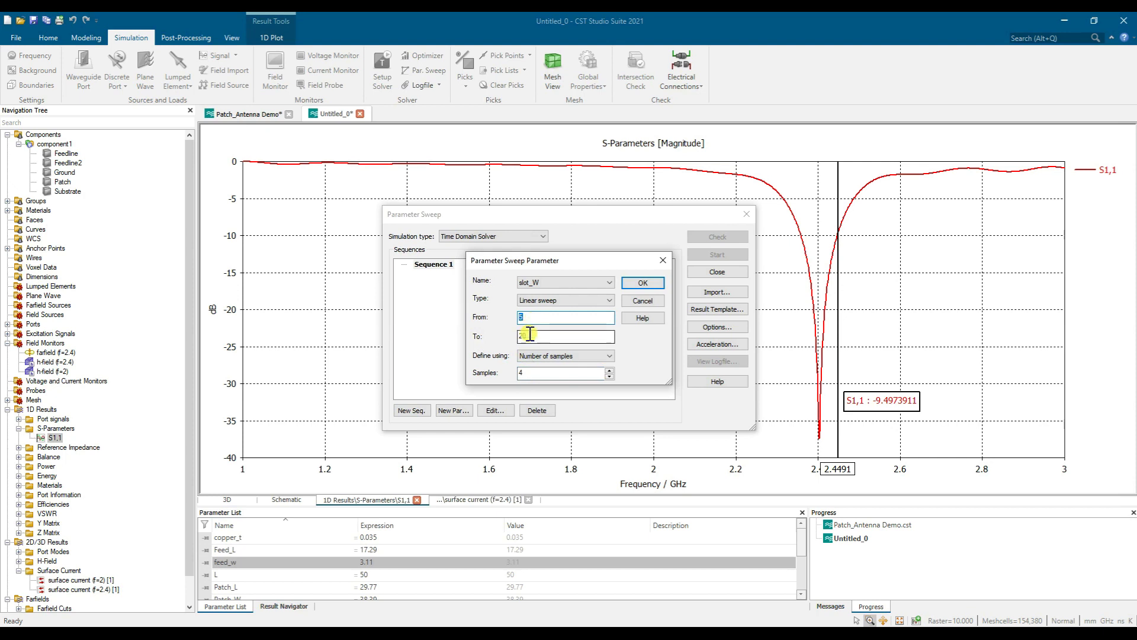
pyautogui.doubleClick(520, 373)
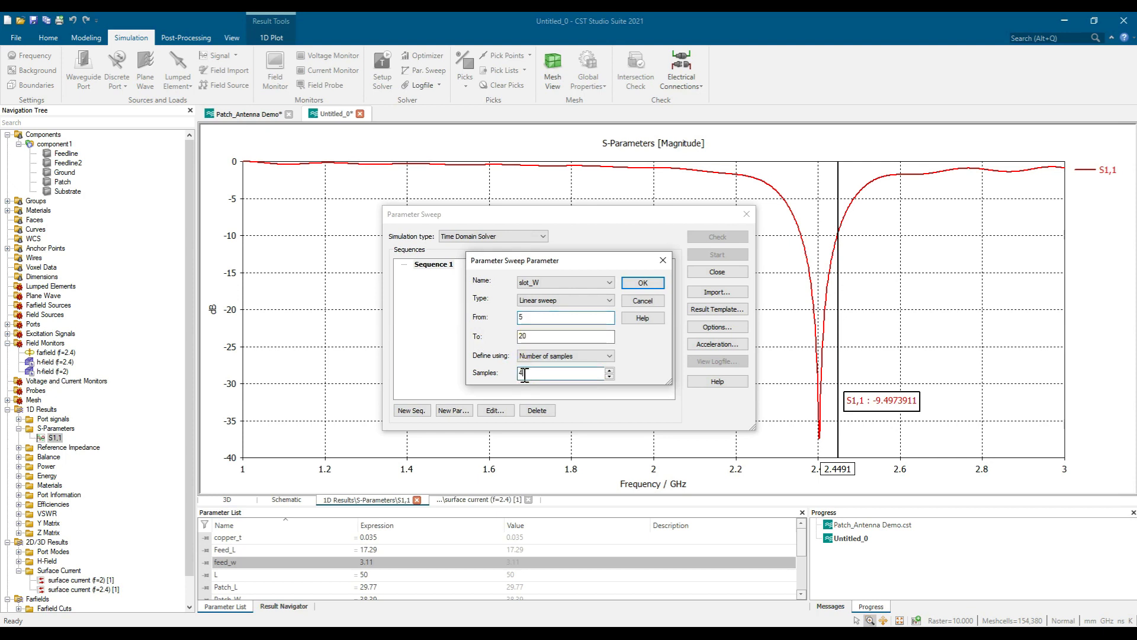
pyautogui.click(643, 282)
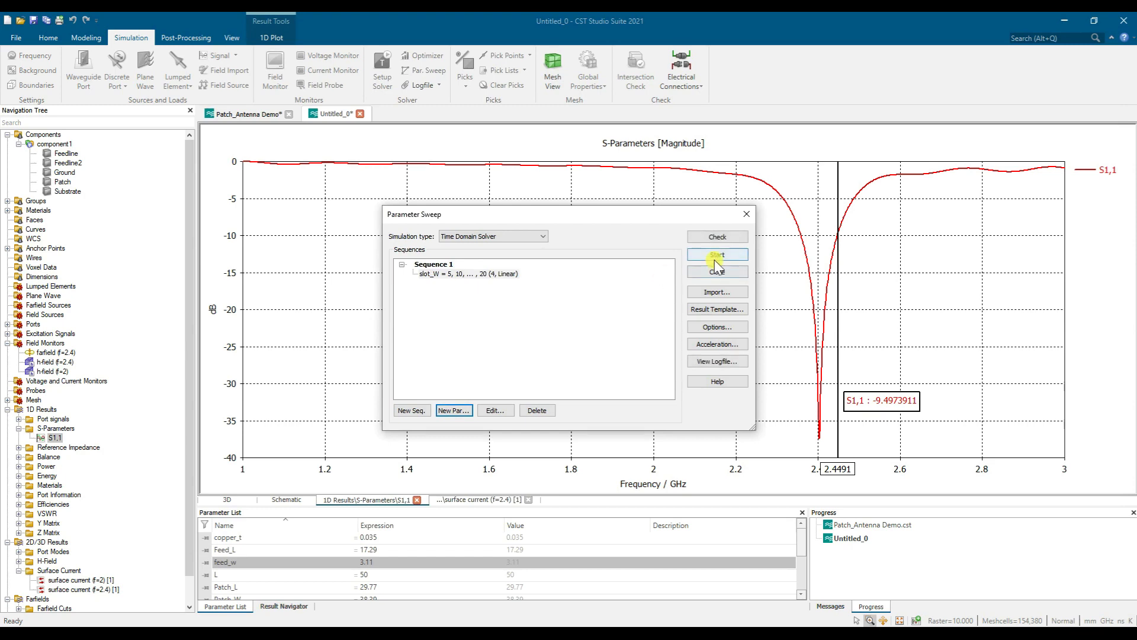
pyautogui.click(717, 276)
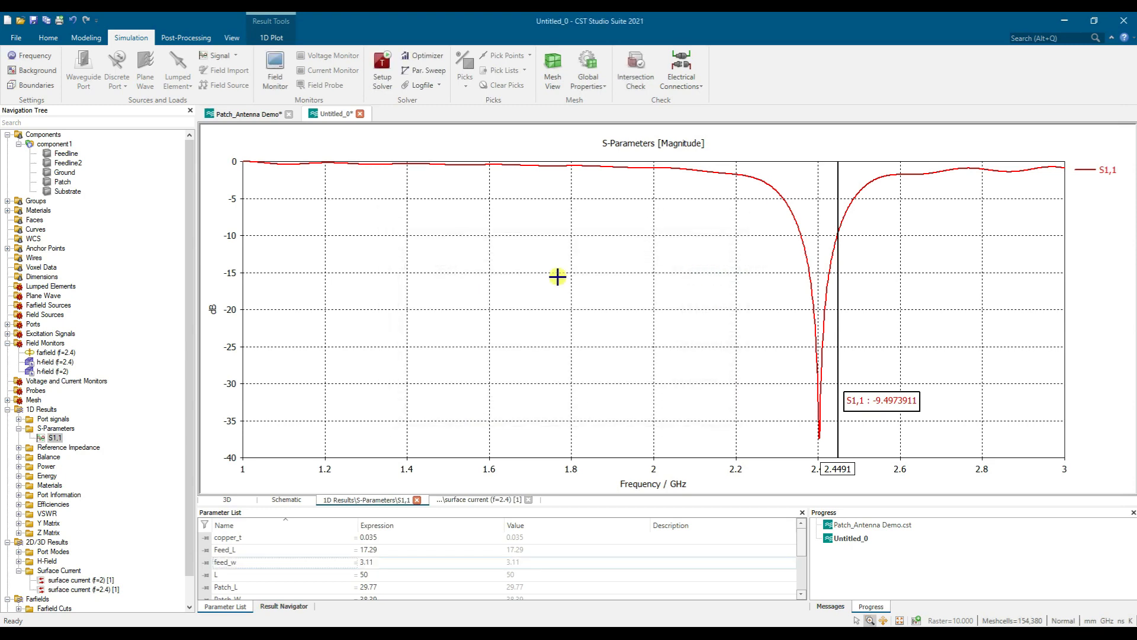
# Set the slot_W parameter of the patch model to 5, deleting the current results, and run a parametric update.
pyautogui.click(55, 144)
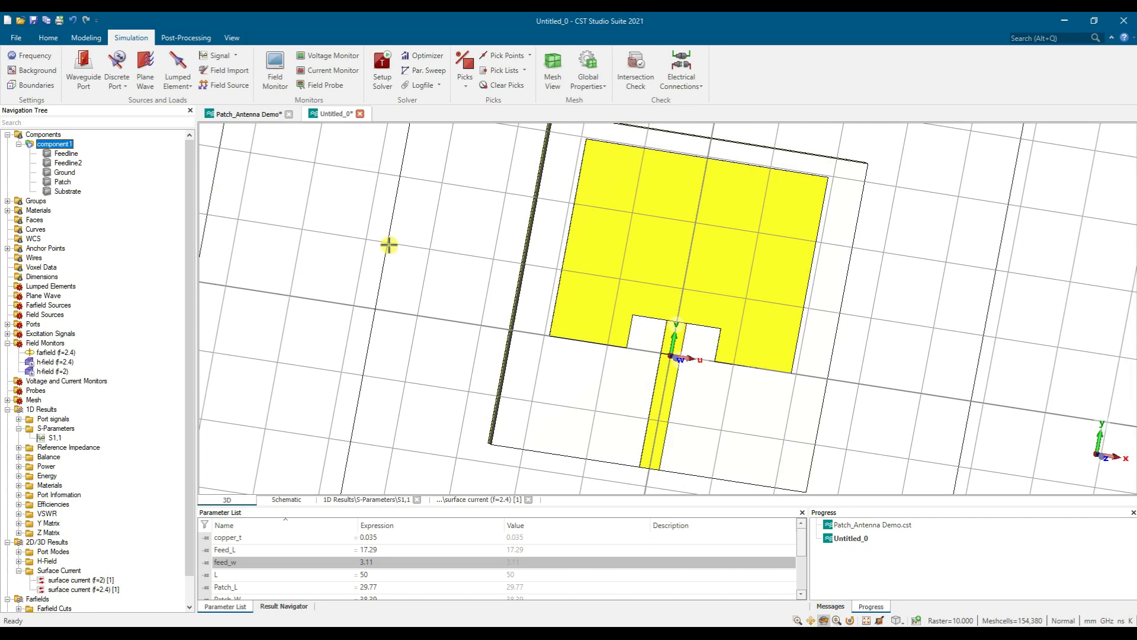
pyautogui.scroll(-2, 396, 568)
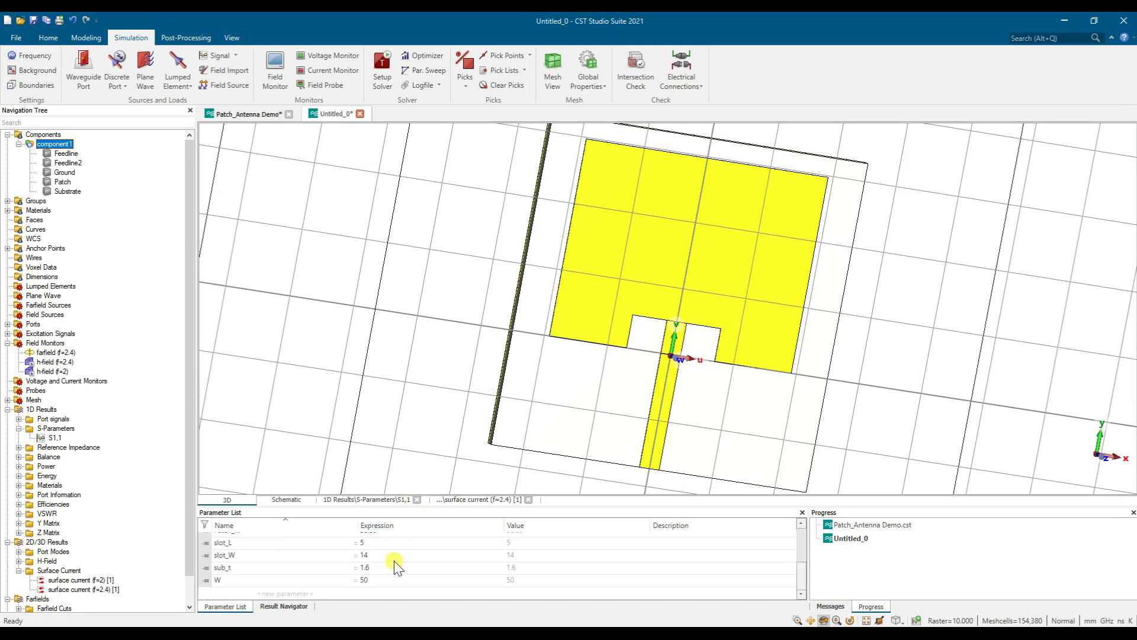
pyautogui.doubleClick(380, 557)
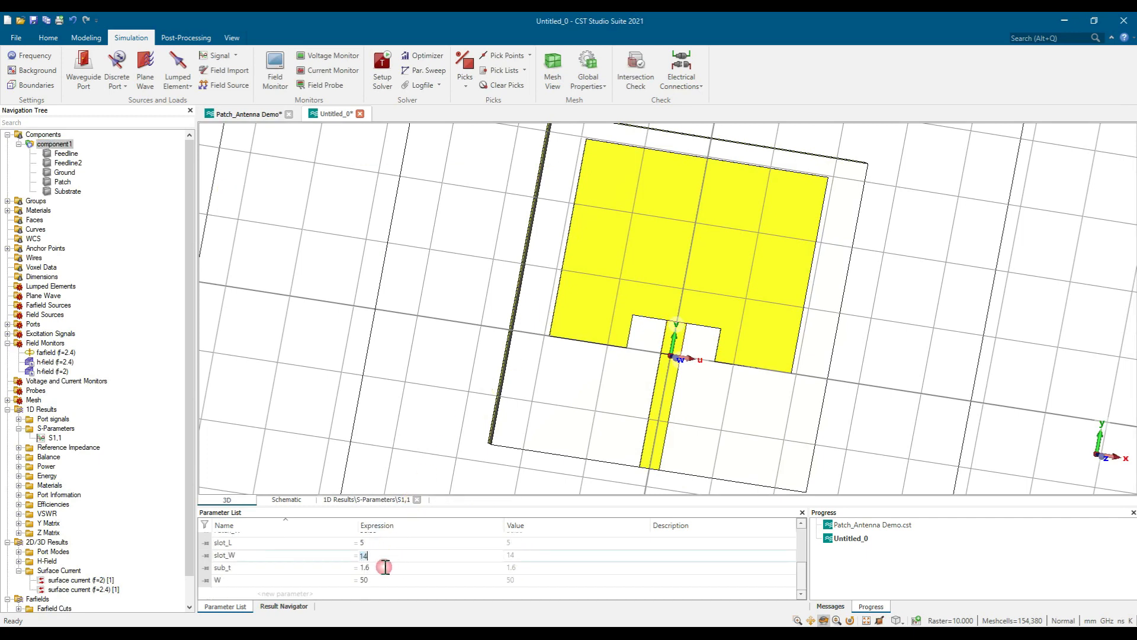
pyautogui.write('5')
pyautogui.click(493, 356)
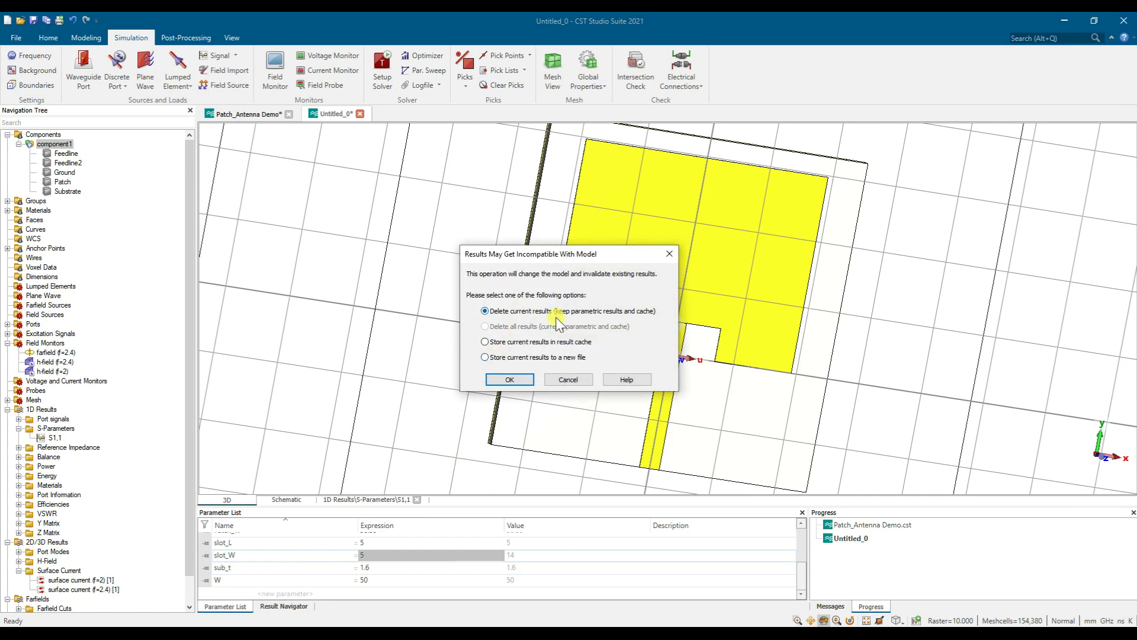
pyautogui.click(509, 380)
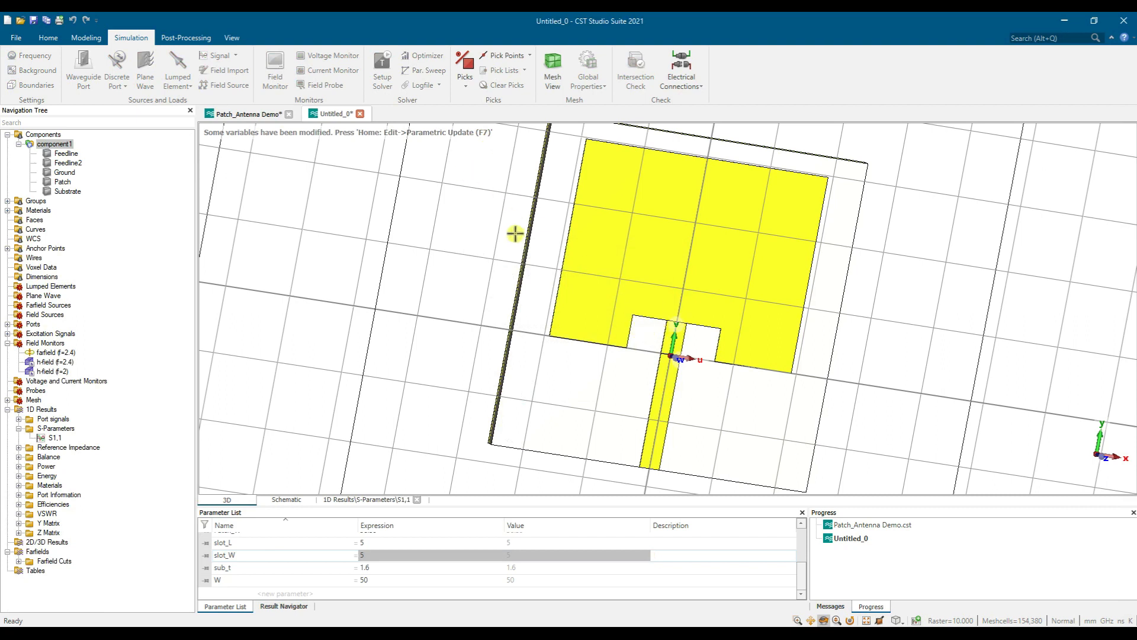
pyautogui.press('F7')
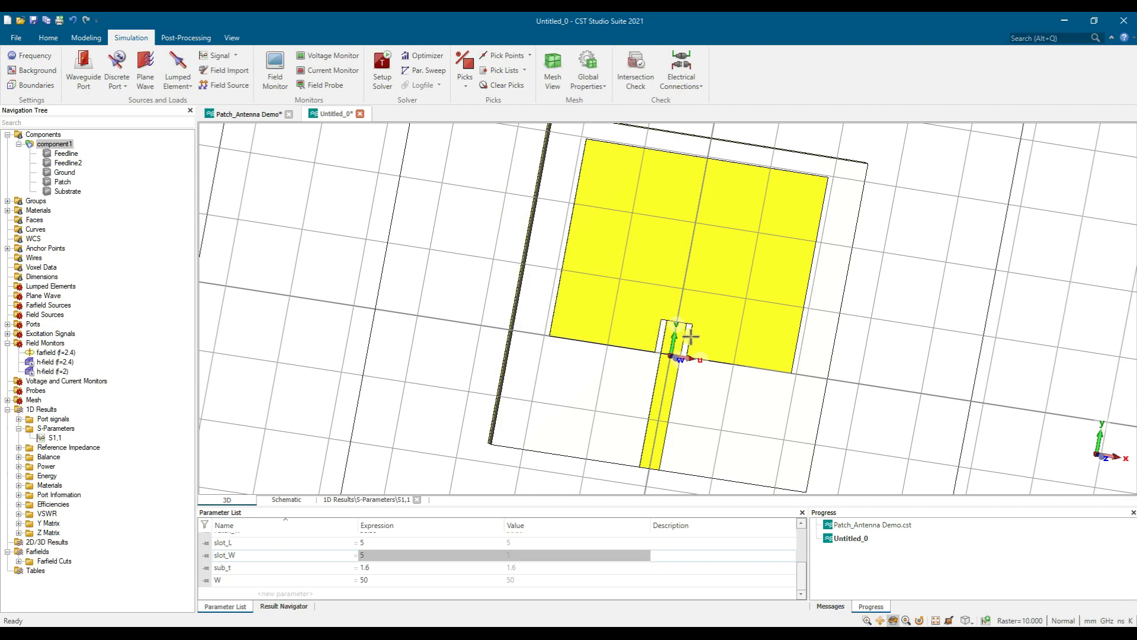
pyautogui.click(372, 558)
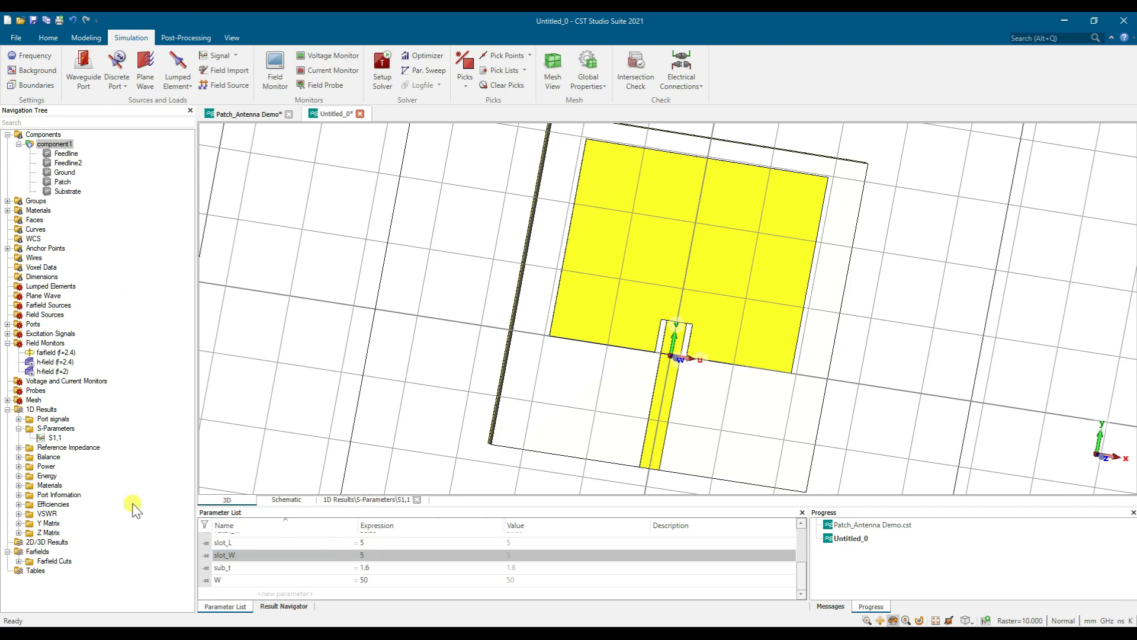
# Check the slot_W sweep definition from 5 to 20 with 4 samples and start the time domain parameter sweep.
pyautogui.click(386, 65)
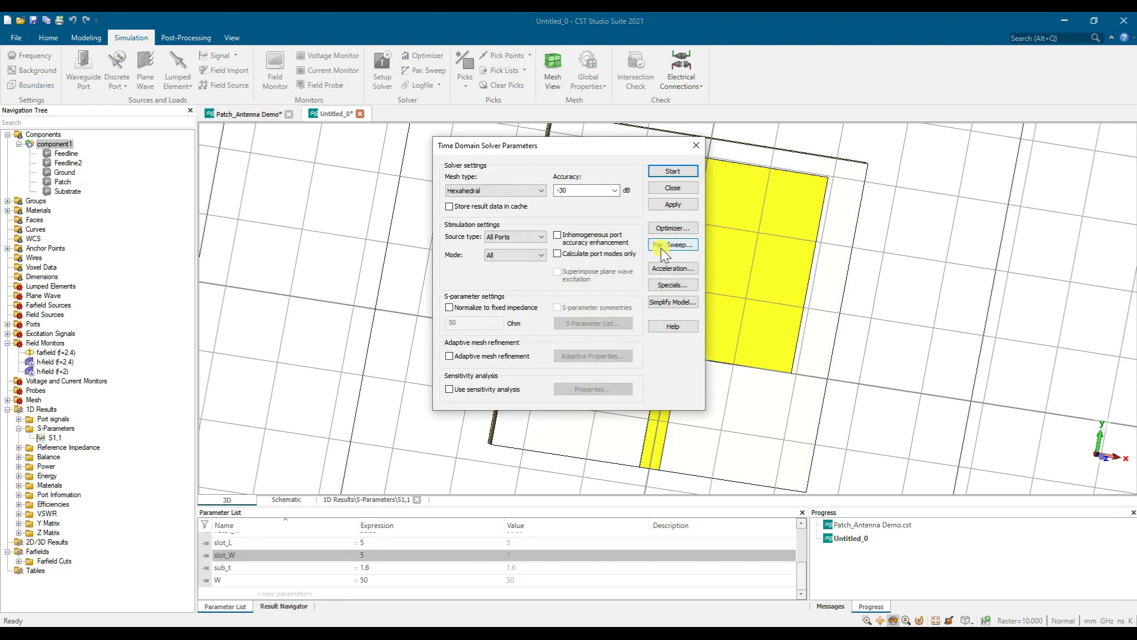
pyautogui.click(665, 241)
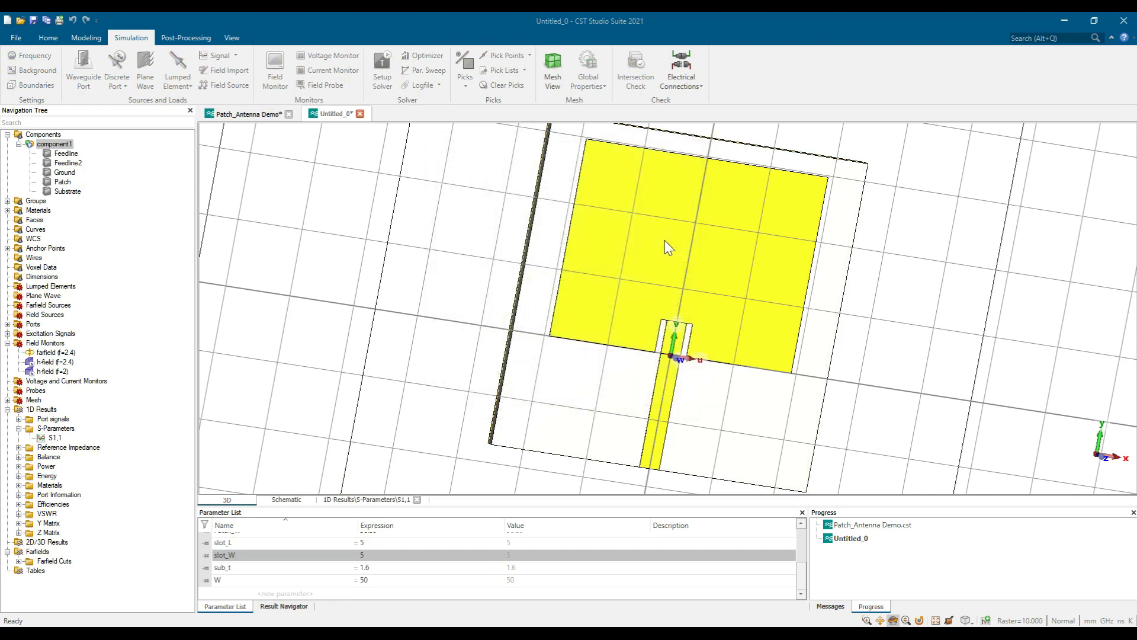
pyautogui.click(455, 274)
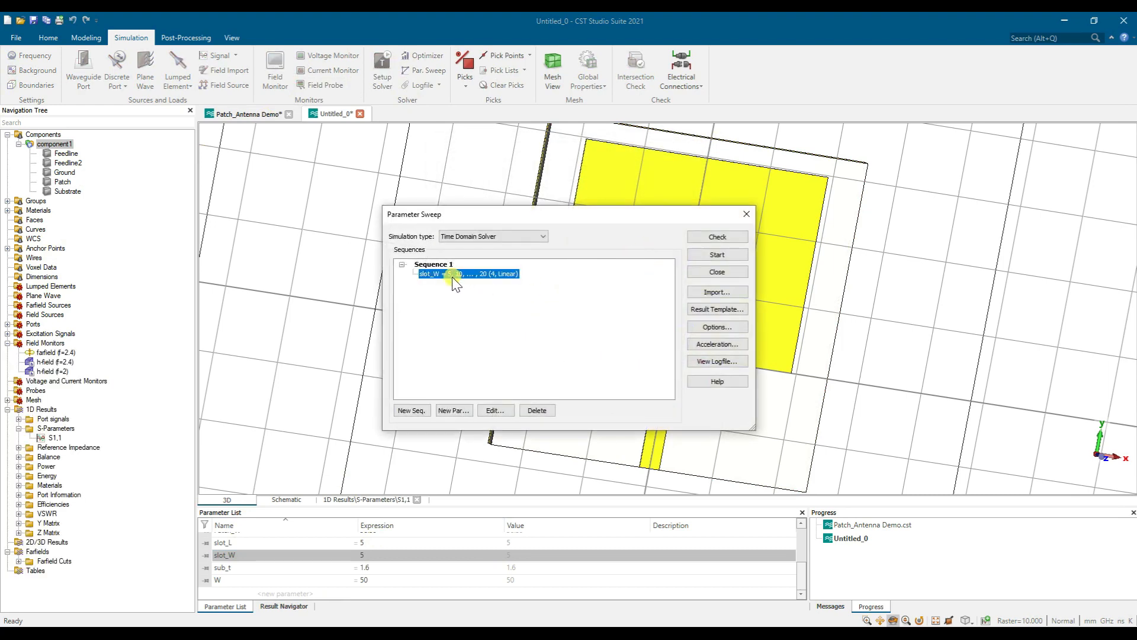
pyautogui.doubleClick(472, 278)
pyautogui.doubleClick(529, 335)
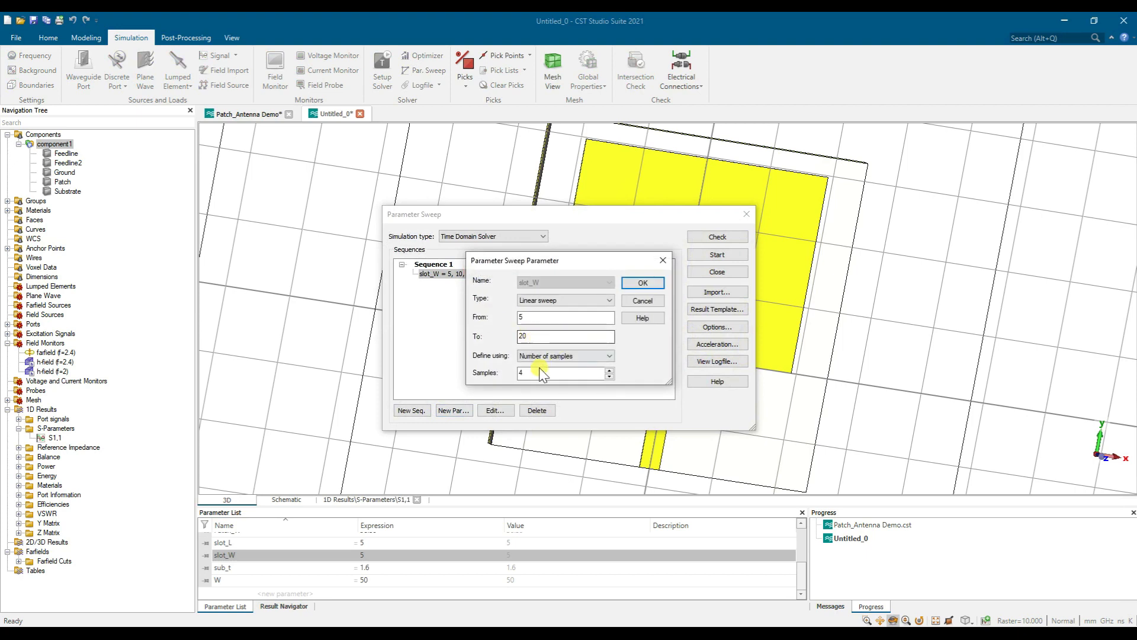
pyautogui.click(645, 283)
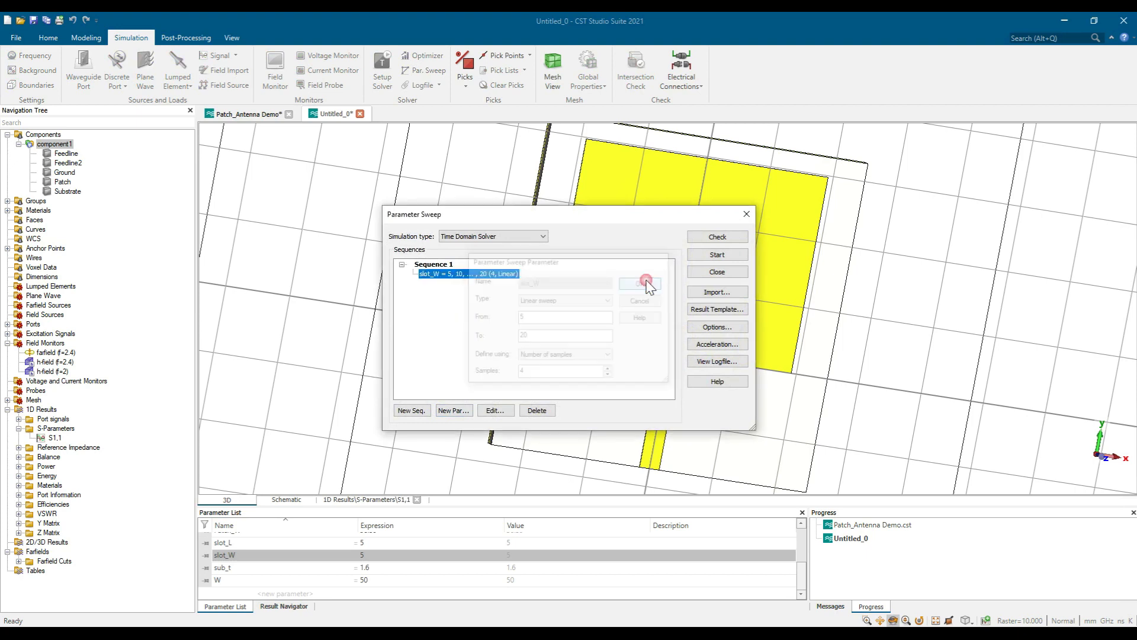
pyautogui.click(716, 258)
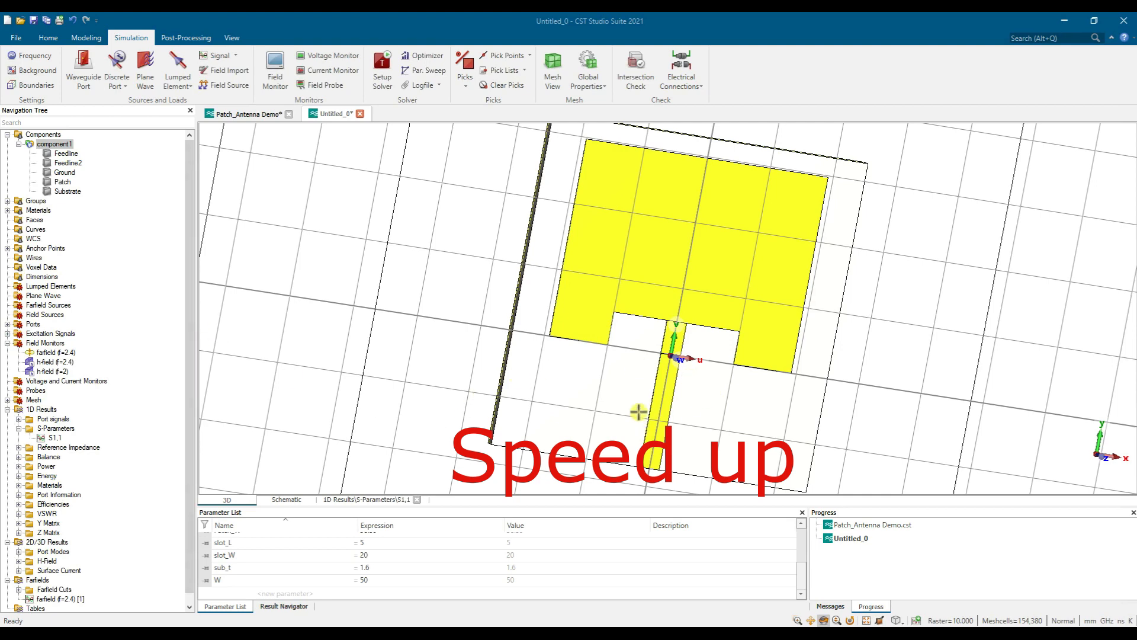
# Plot S1,1 for all sweep runs and read the resonance dips of the slot_W=5 and slot_W=10 curves with the axis marker.
pyautogui.scroll(-1, 121, 492)
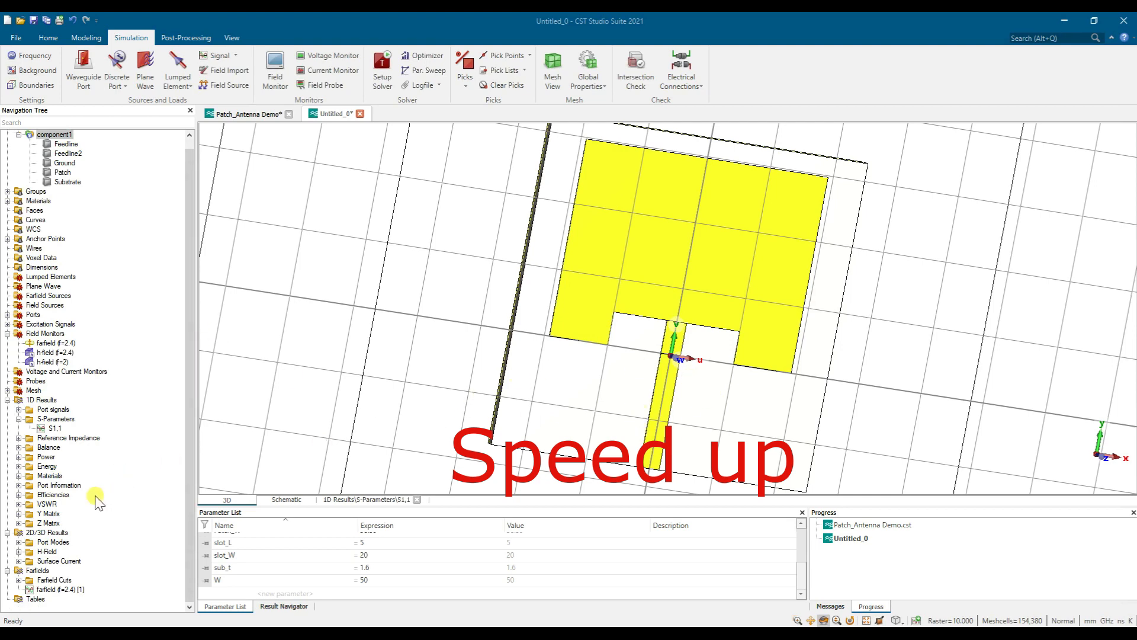
pyautogui.click(50, 428)
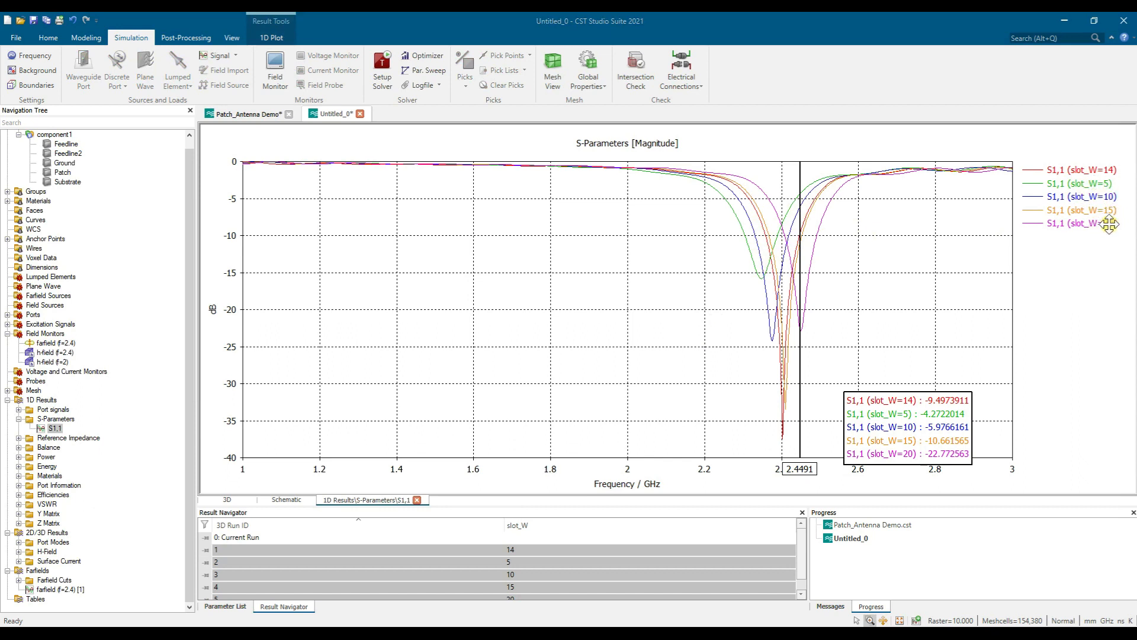
pyautogui.click(1066, 184)
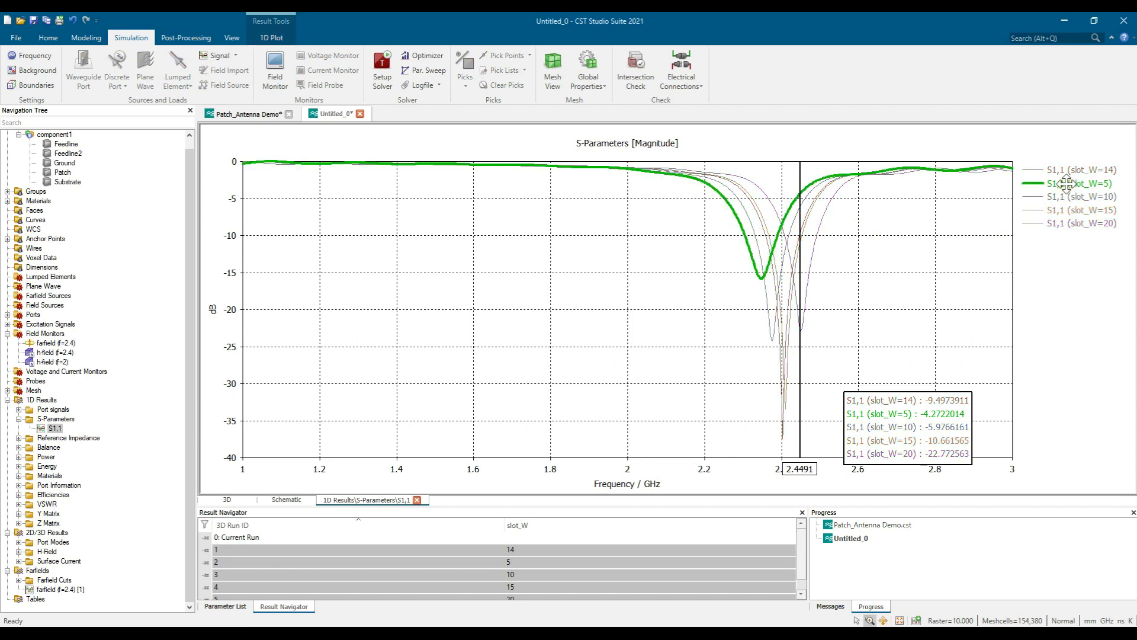
pyautogui.moveTo(800, 172); pyautogui.dragTo(759, 178)
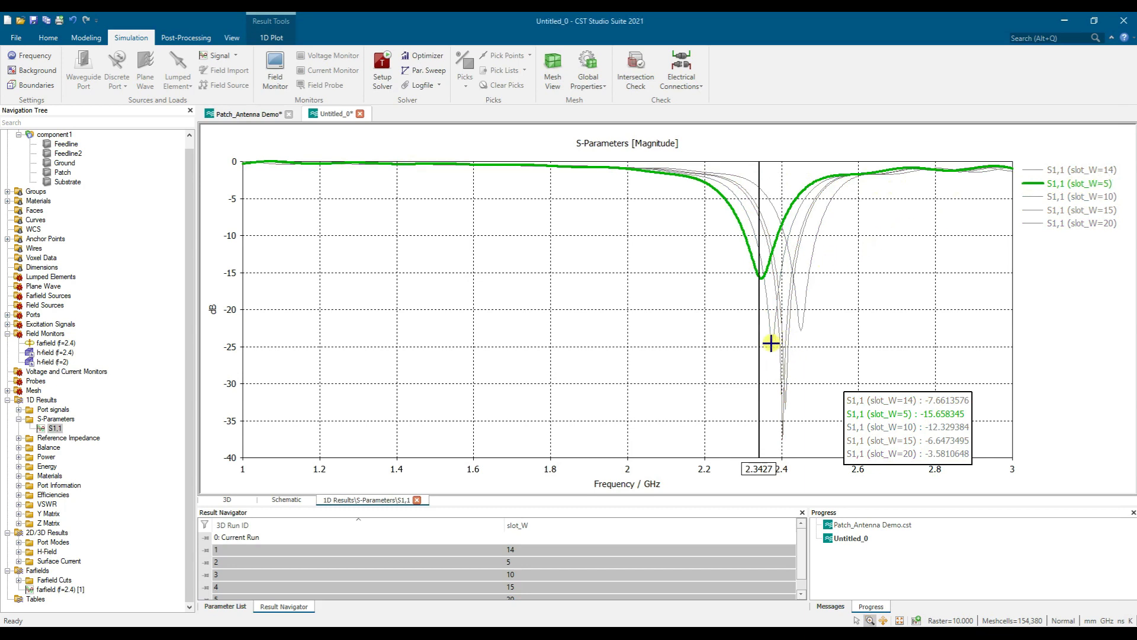
pyautogui.click(1093, 199)
pyautogui.moveTo(760, 191); pyautogui.dragTo(771, 191)
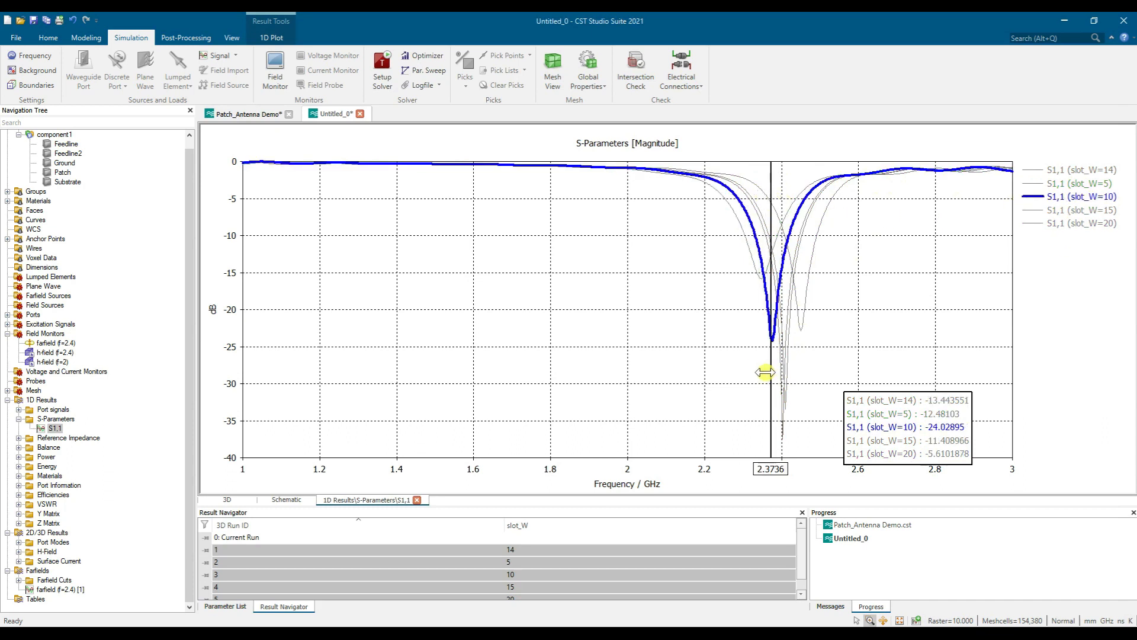
# Read the resonance dips of the slot_W=14, slot_W=15 and slot_W=20 curves with the axis marker.
pyautogui.click(1097, 171)
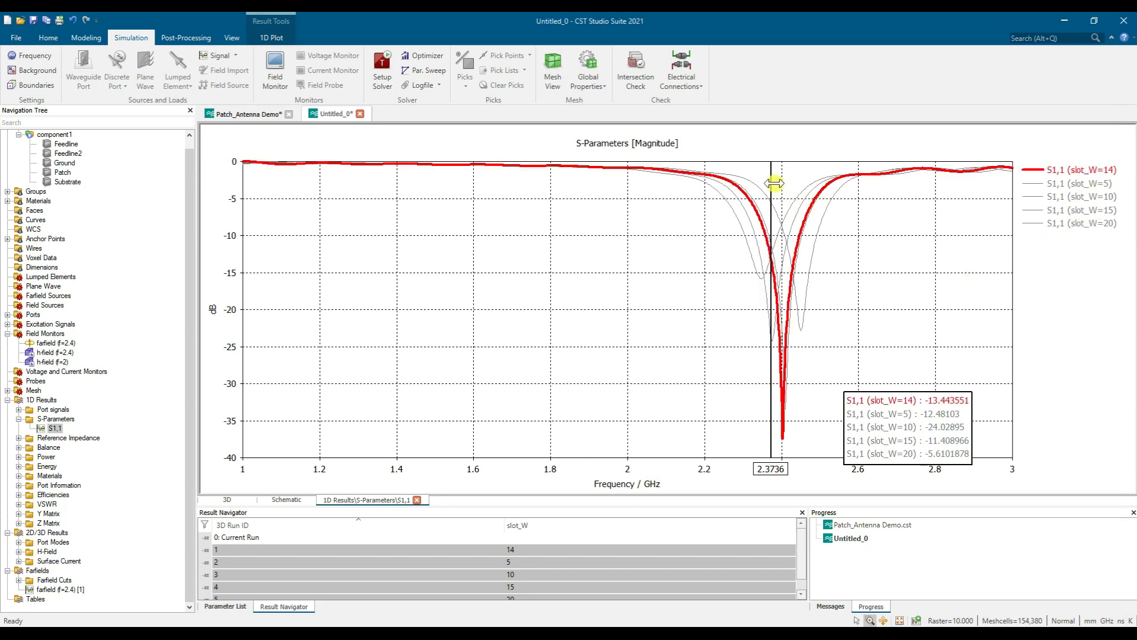
pyautogui.moveTo(781, 183); pyautogui.dragTo(787, 183)
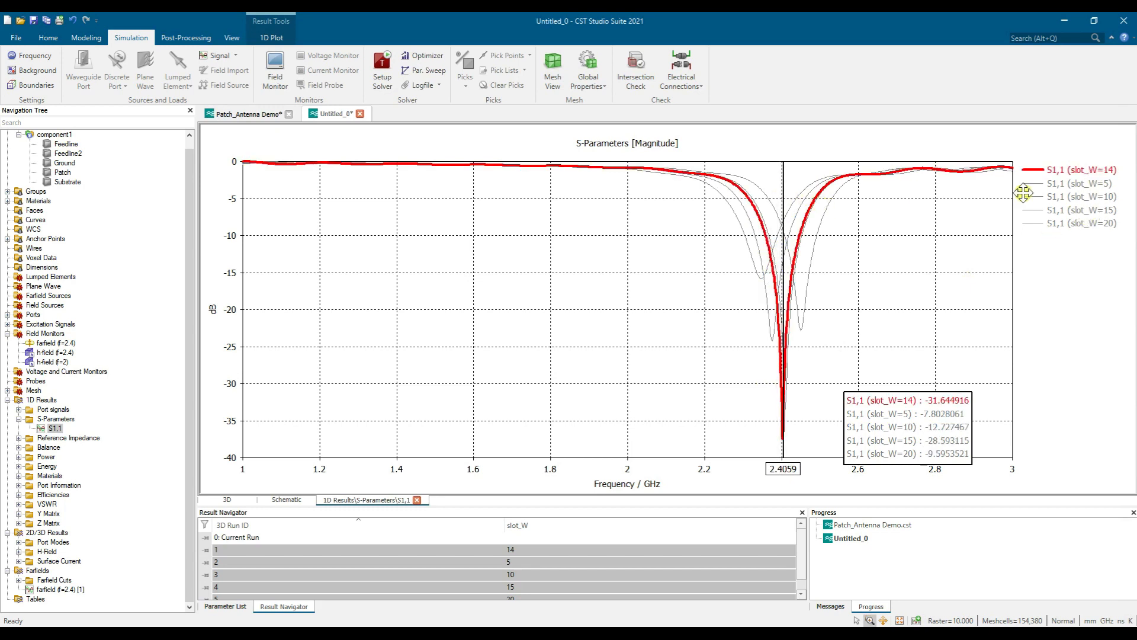
pyautogui.click(1087, 214)
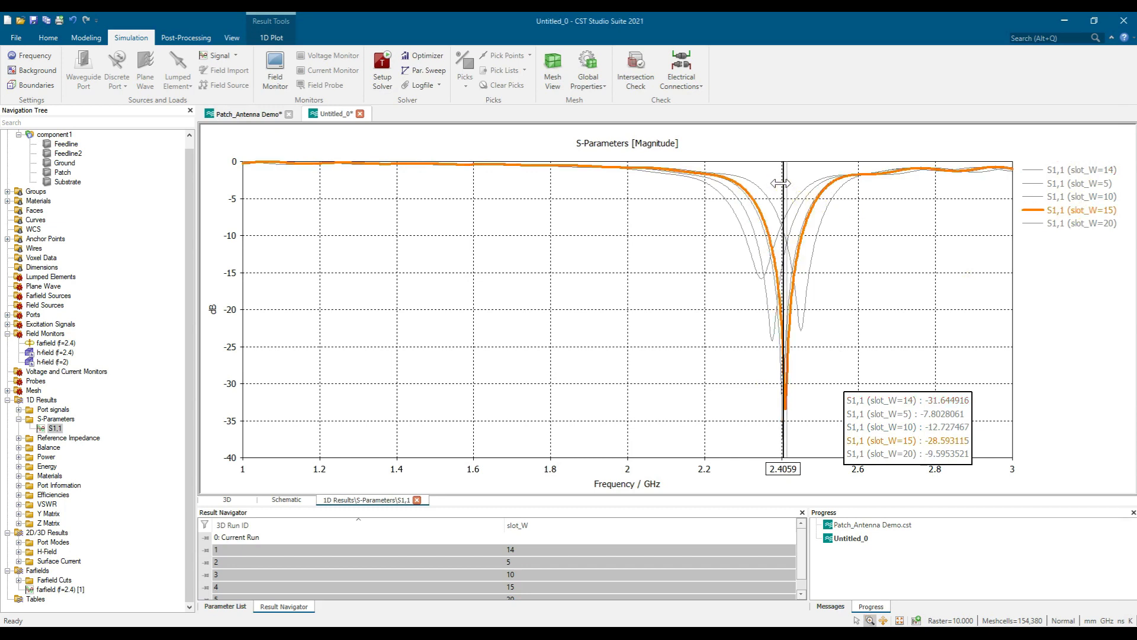
pyautogui.moveTo(780, 181); pyautogui.dragTo(784, 190)
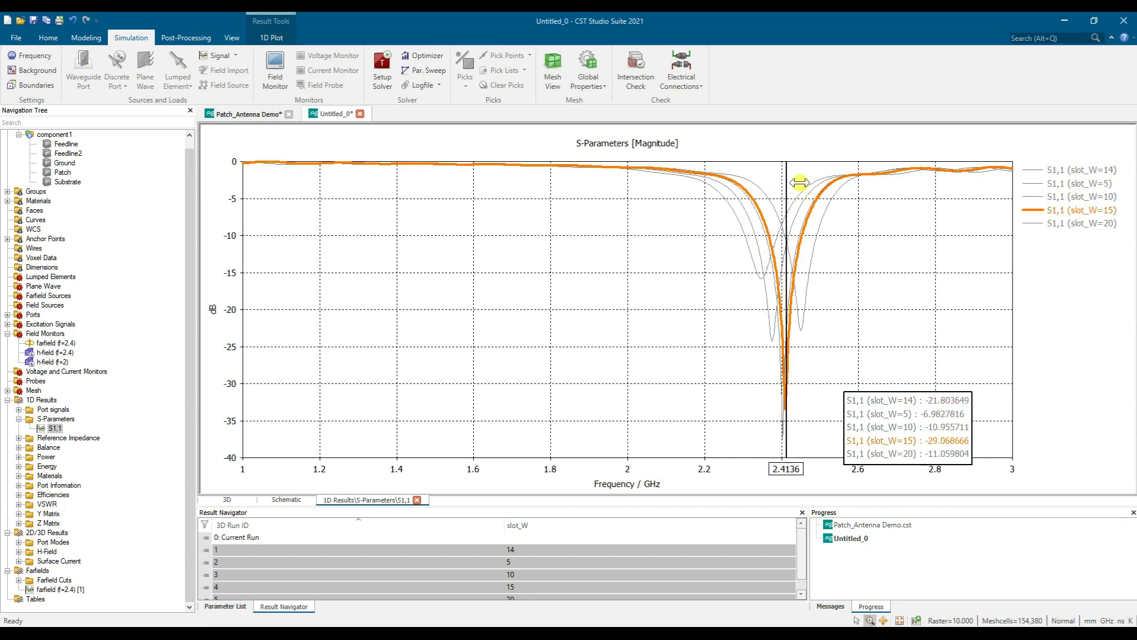
pyautogui.click(1079, 222)
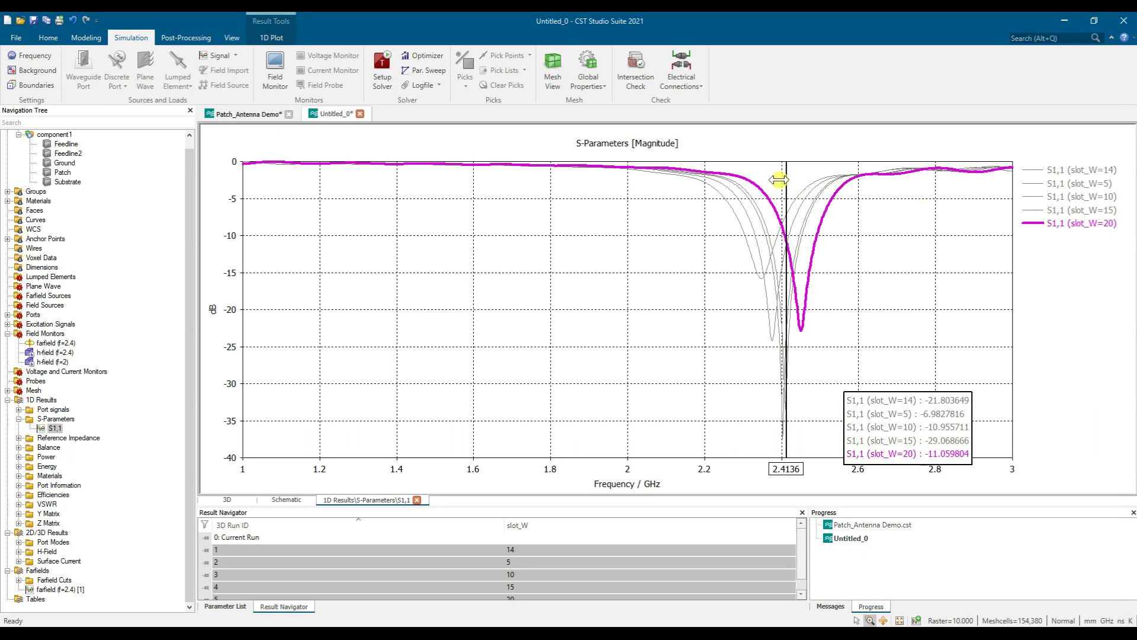
pyautogui.moveTo(787, 176); pyautogui.dragTo(802, 177)
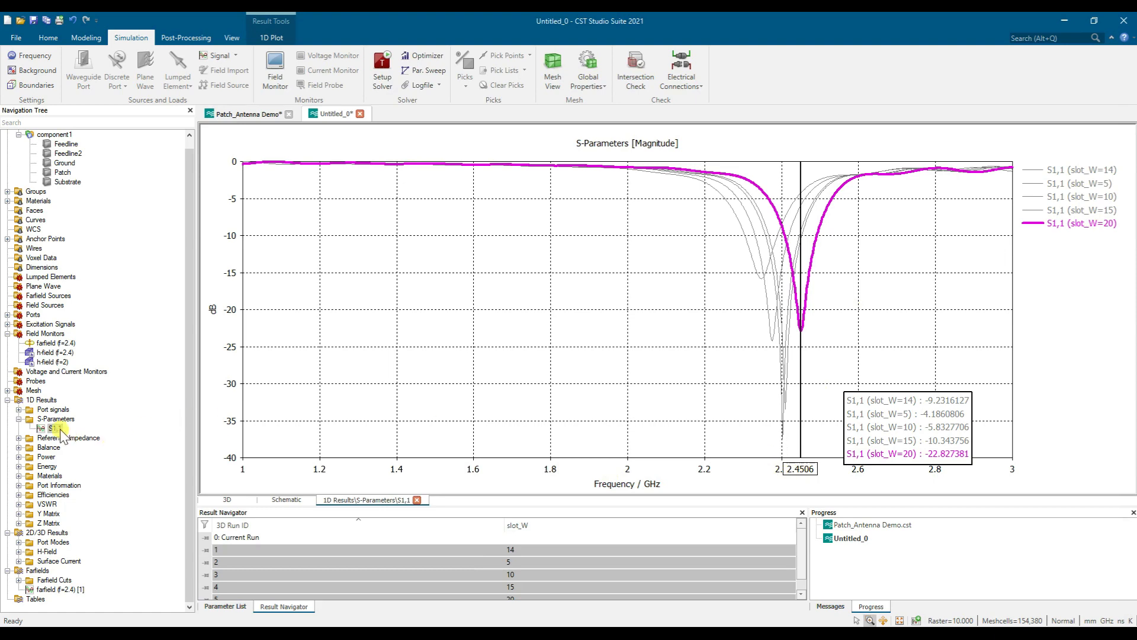
# Return to the 3D model and its parameters, and pick the patch slot's inner edge to check its length against slot_W.
pyautogui.click(59, 136)
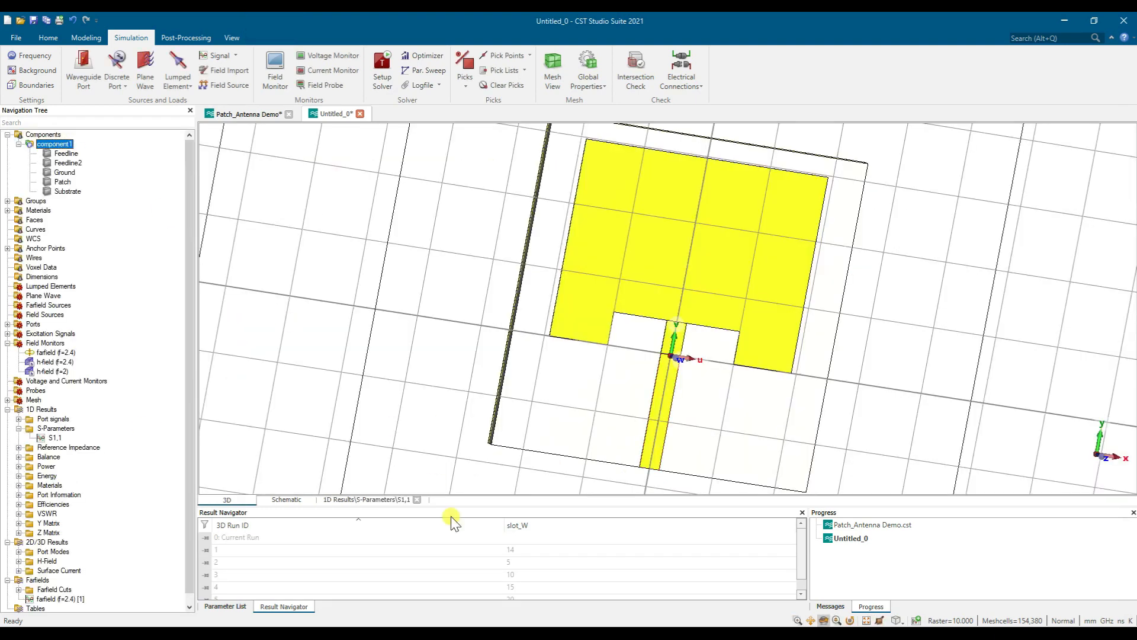
pyautogui.click(234, 606)
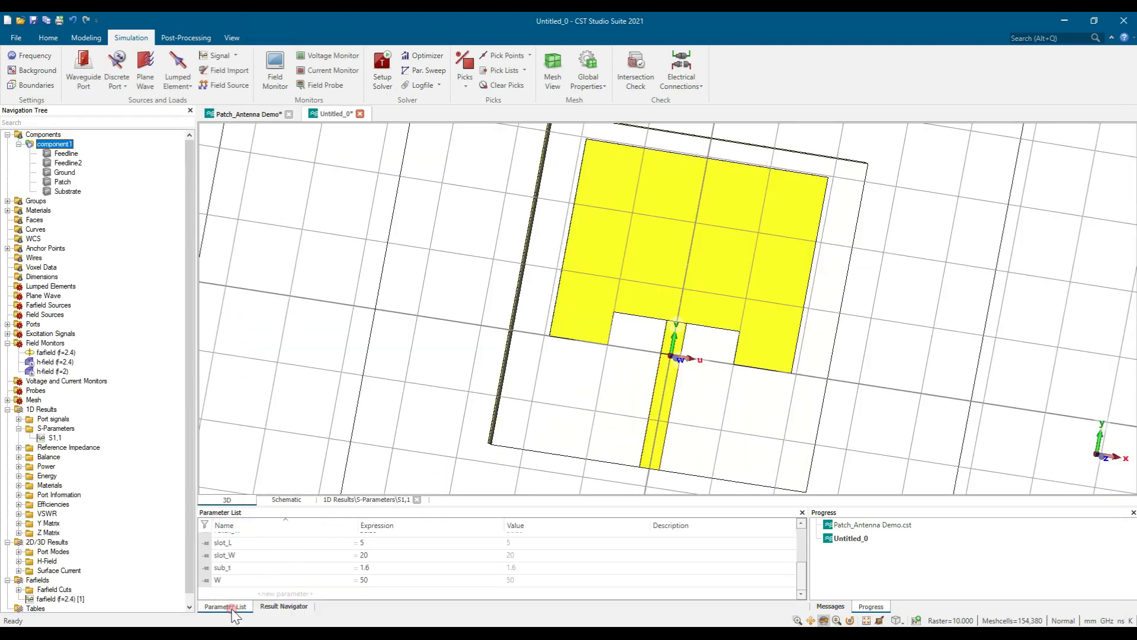
pyautogui.click(387, 556)
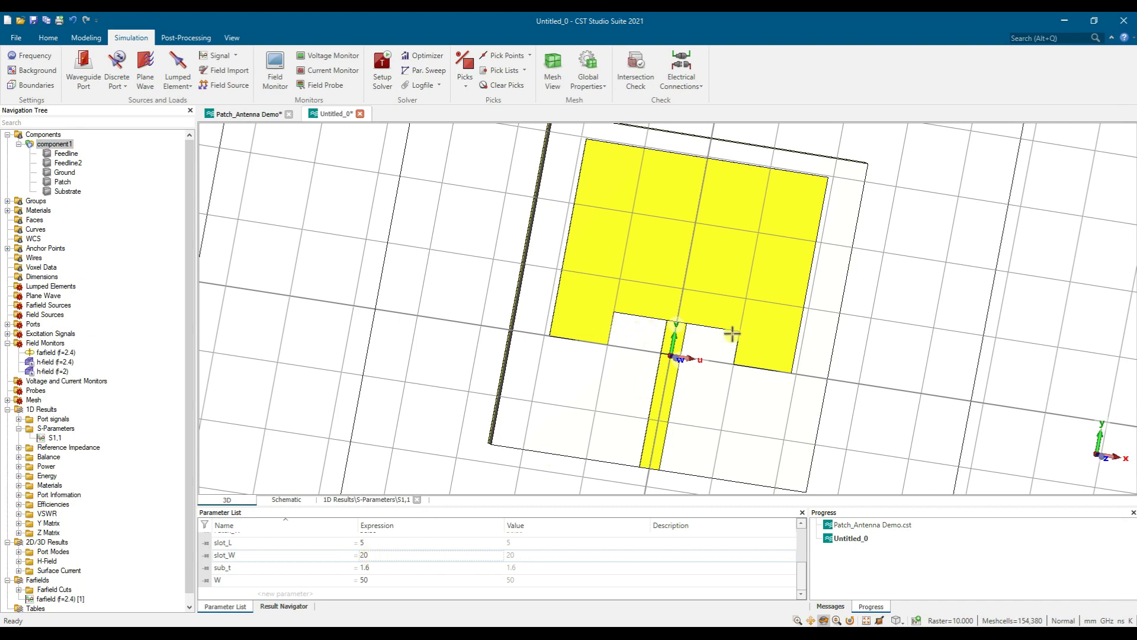
pyautogui.click(465, 64)
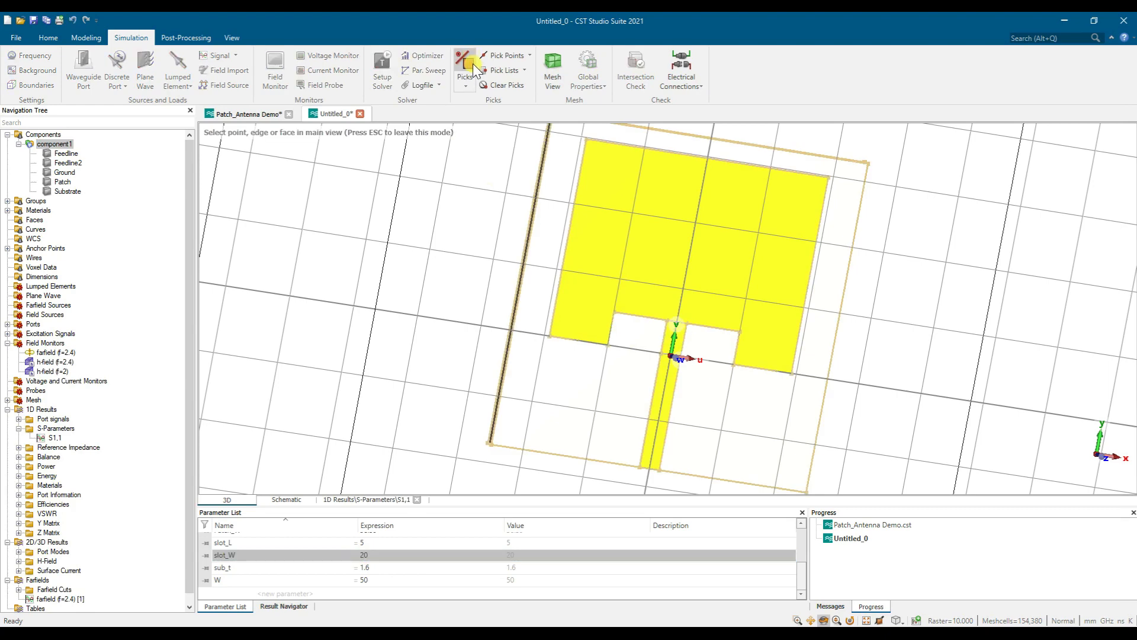
pyautogui.doubleClick(645, 316)
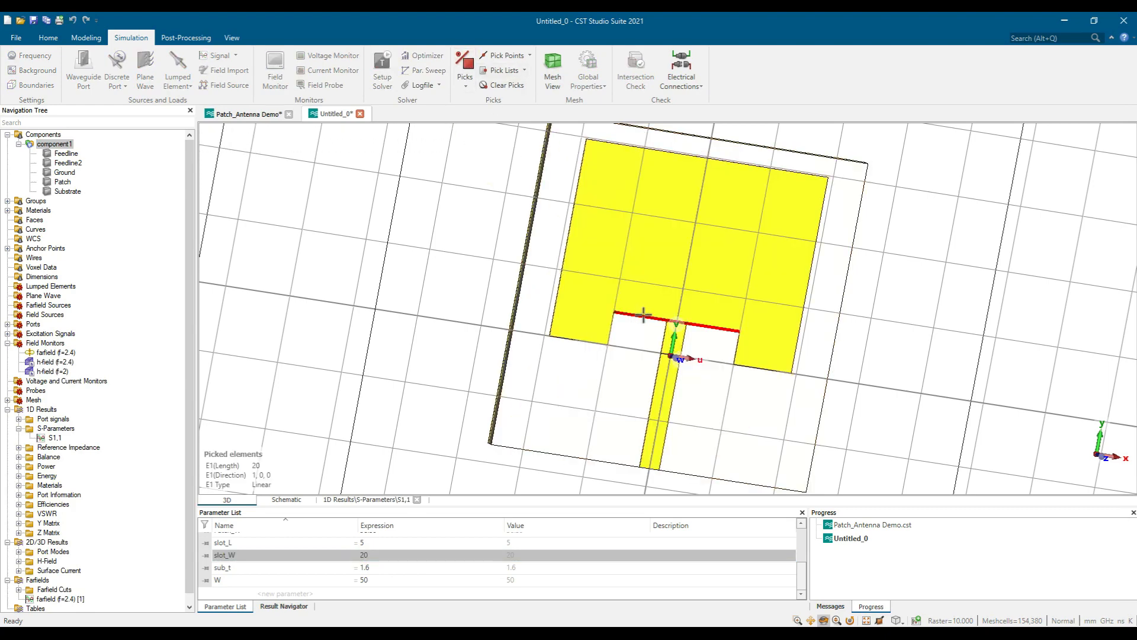
pyautogui.click(353, 345)
# Delete the h-field monitors at 2.4 GHz and 2 GHz.
pyautogui.scroll(-1, 37, 501)
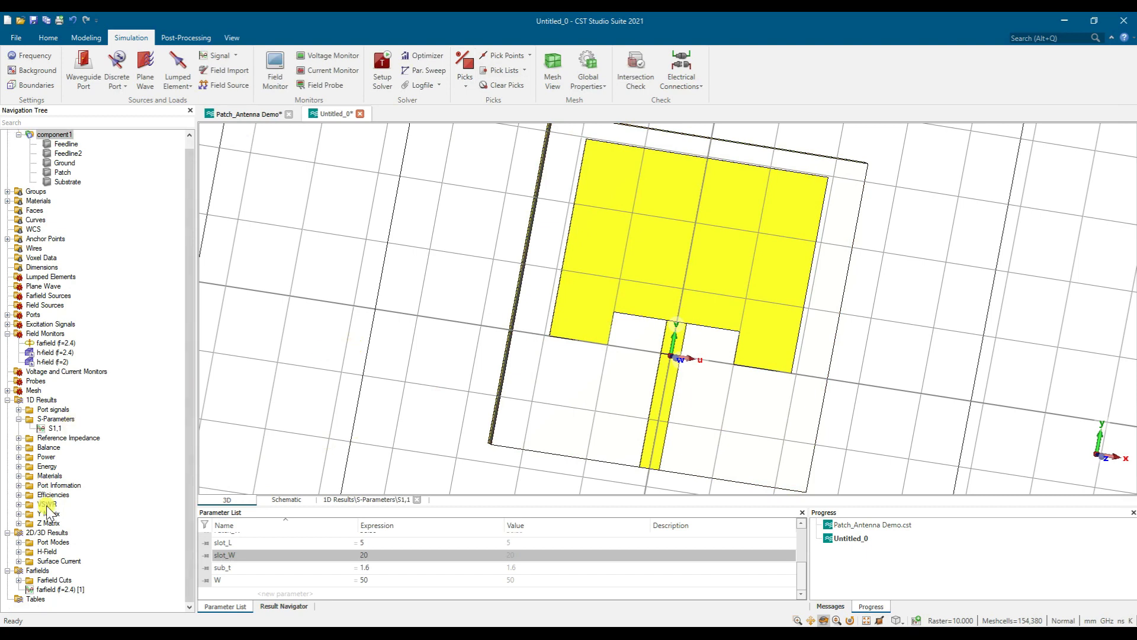
pyautogui.click(51, 352)
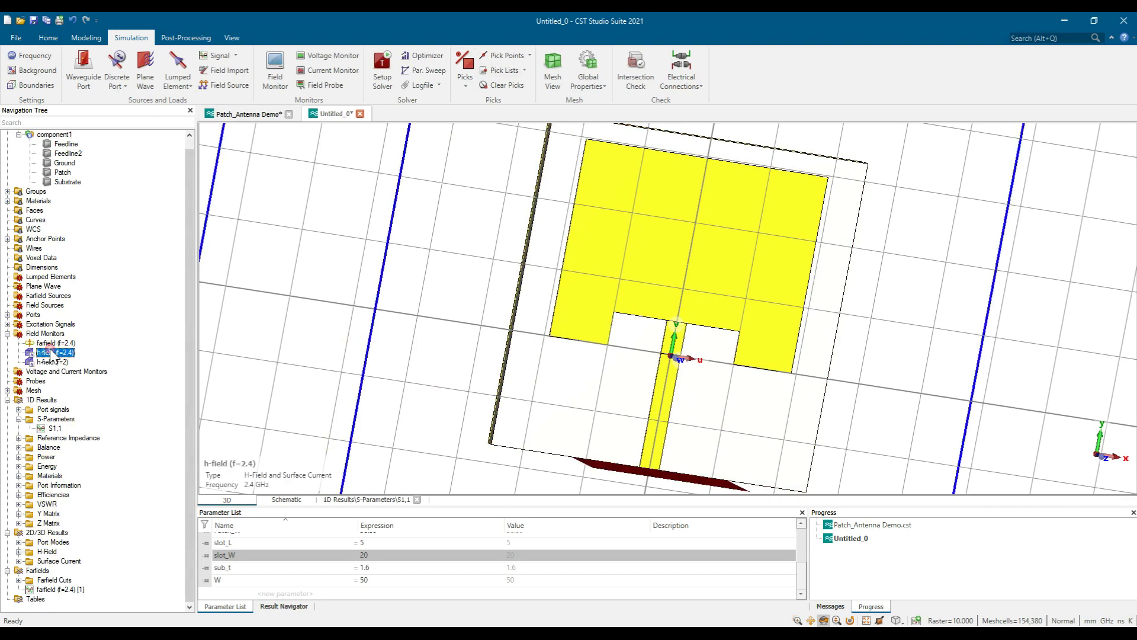
pyautogui.keyDown('ctrl'); pyautogui.click(54, 362); pyautogui.keyUp('ctrl')
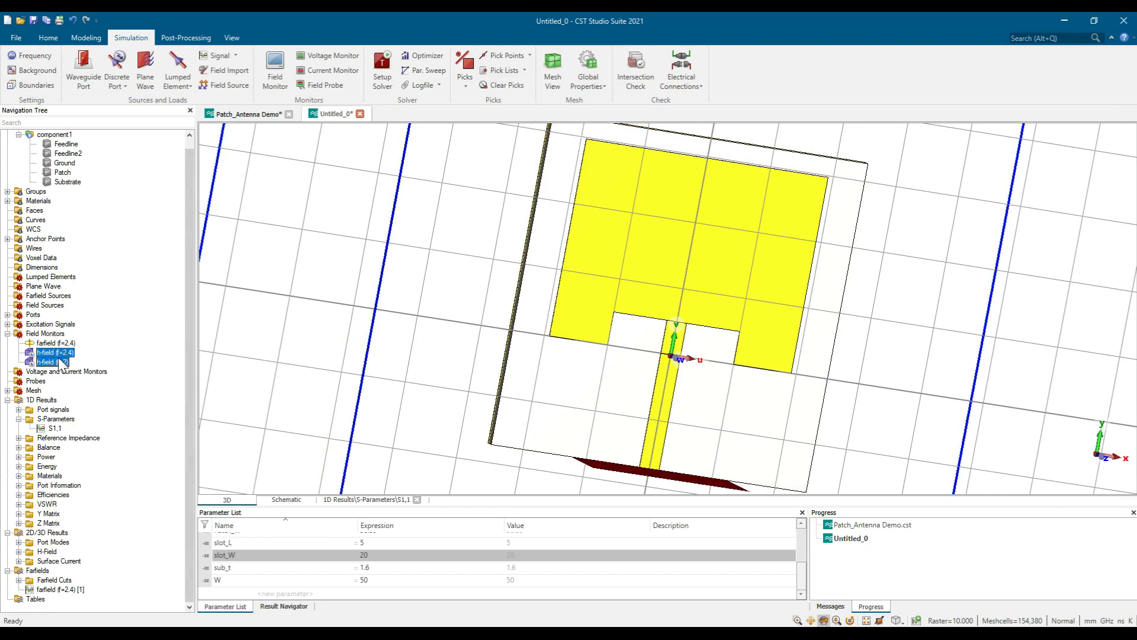
pyautogui.press('Delete')
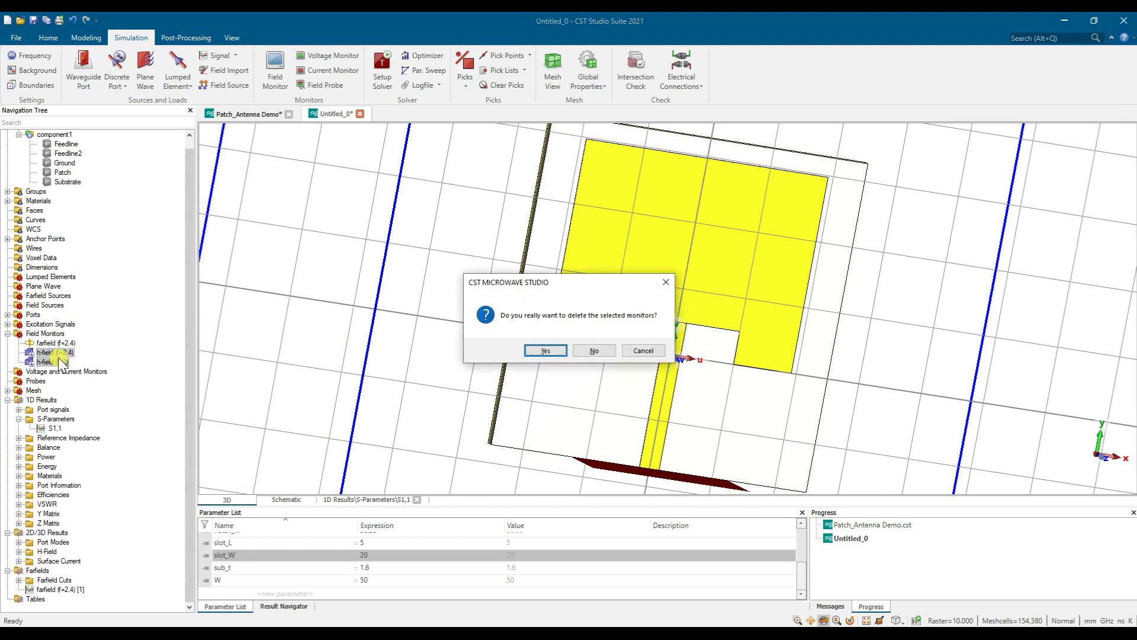
pyautogui.press('Return')
# Set the frequency of the farfield monitor to 2.45 GHz, discarding the old results.
pyautogui.click(56, 352)
pyautogui.doubleClick(61, 354)
pyautogui.click(1009, 202)
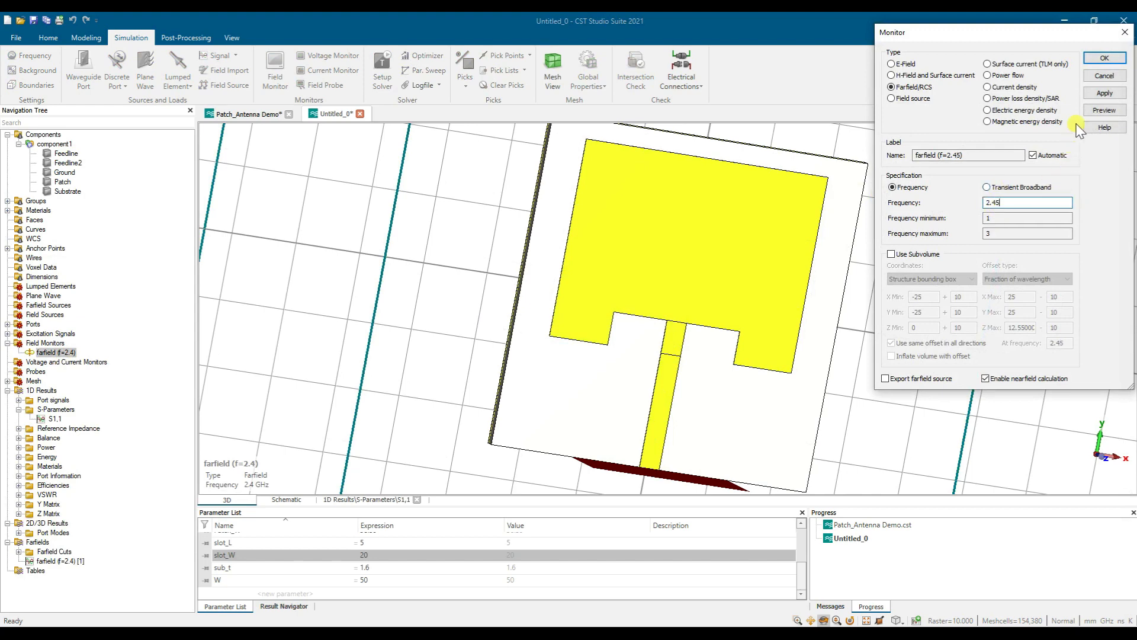
pyautogui.click(1105, 58)
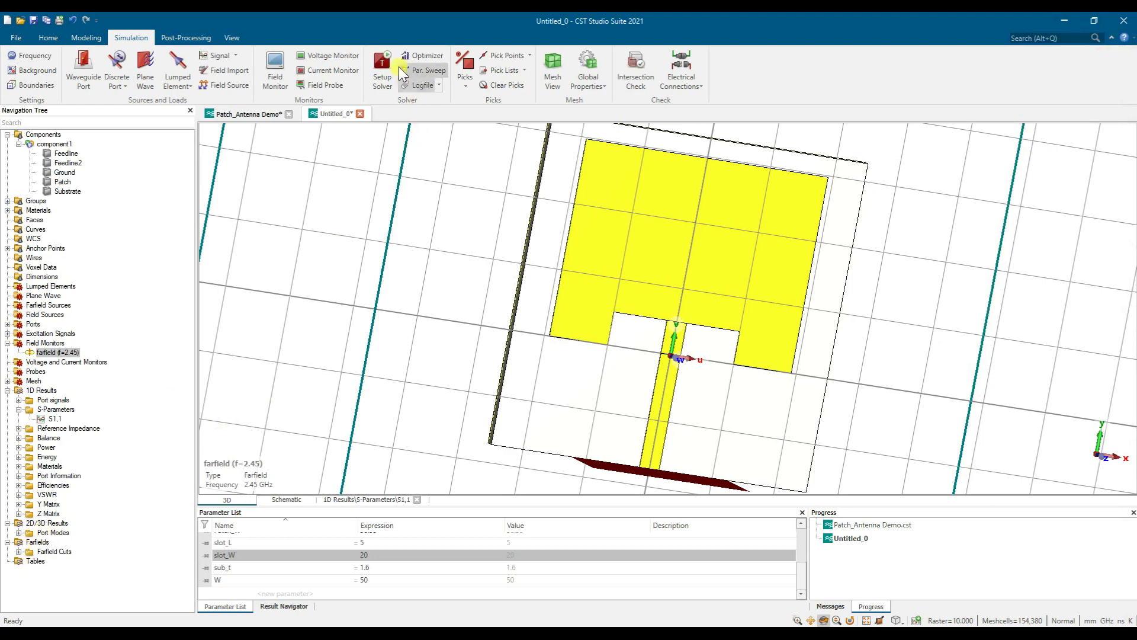
# Run the time domain solver on the patch antenna with the updated farfield monitor.
pyautogui.click(393, 57)
pyautogui.click(674, 172)
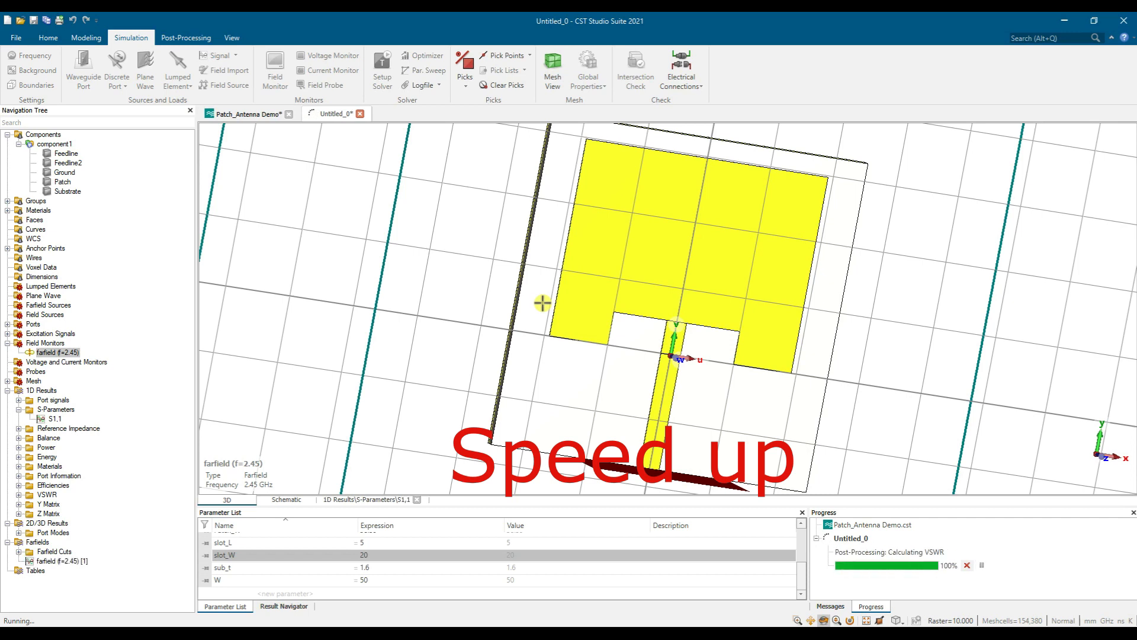
pyautogui.moveTo(542, 303); pyautogui.dragTo(458, 405)
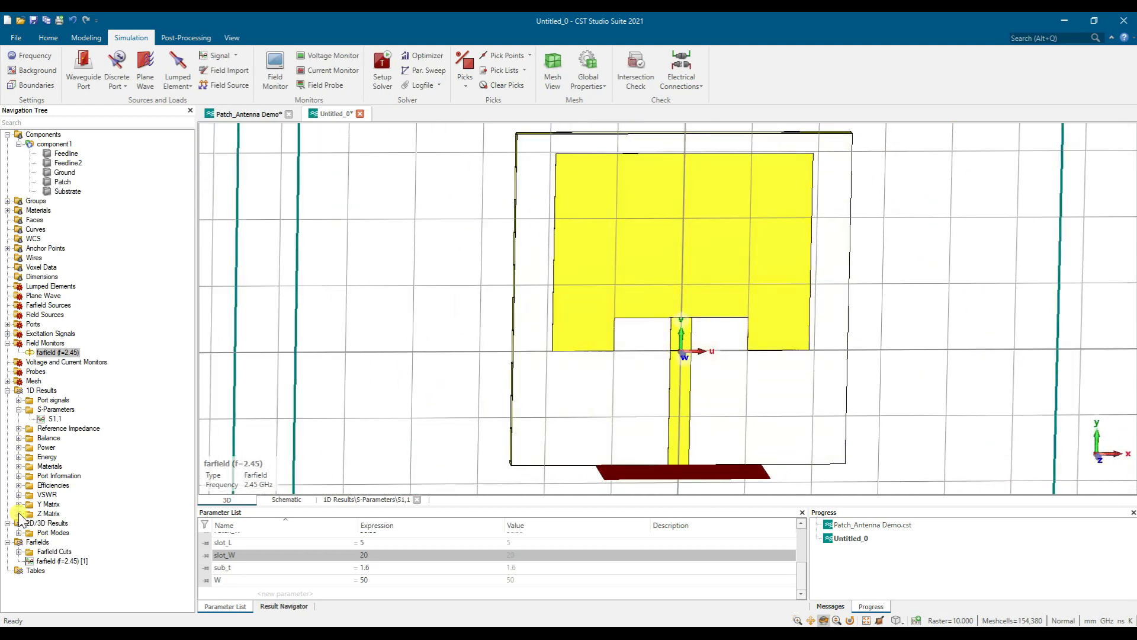
# Display the 2.45 GHz farfield polar plot and turn off linear scaling to read the main lobe magnitude in dBi.
pyautogui.click(57, 563)
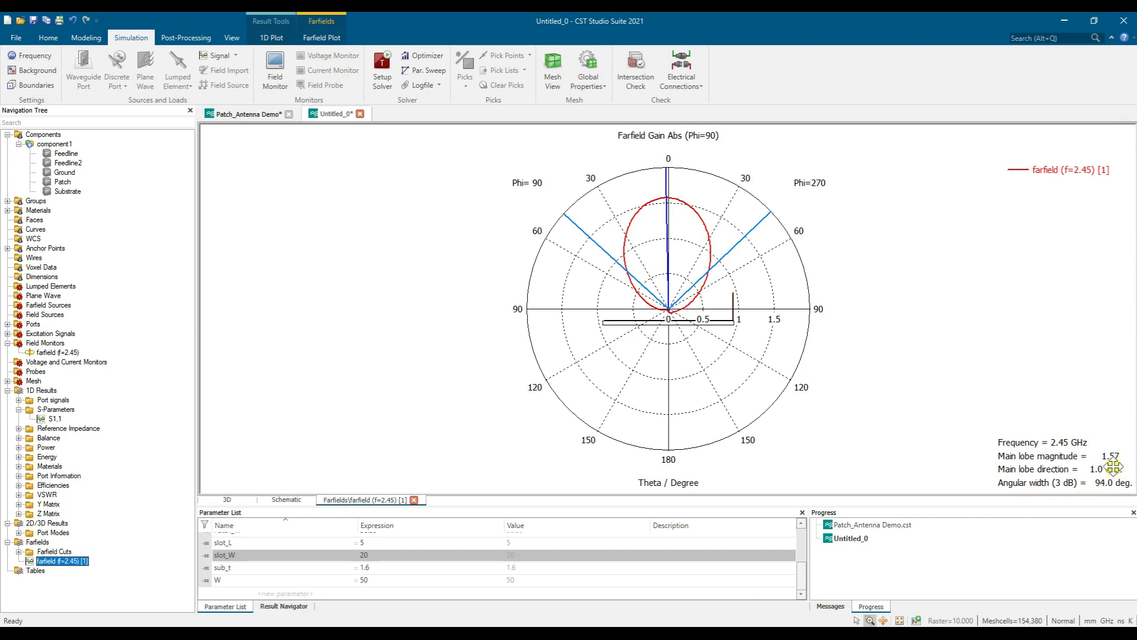
pyautogui.click(329, 37)
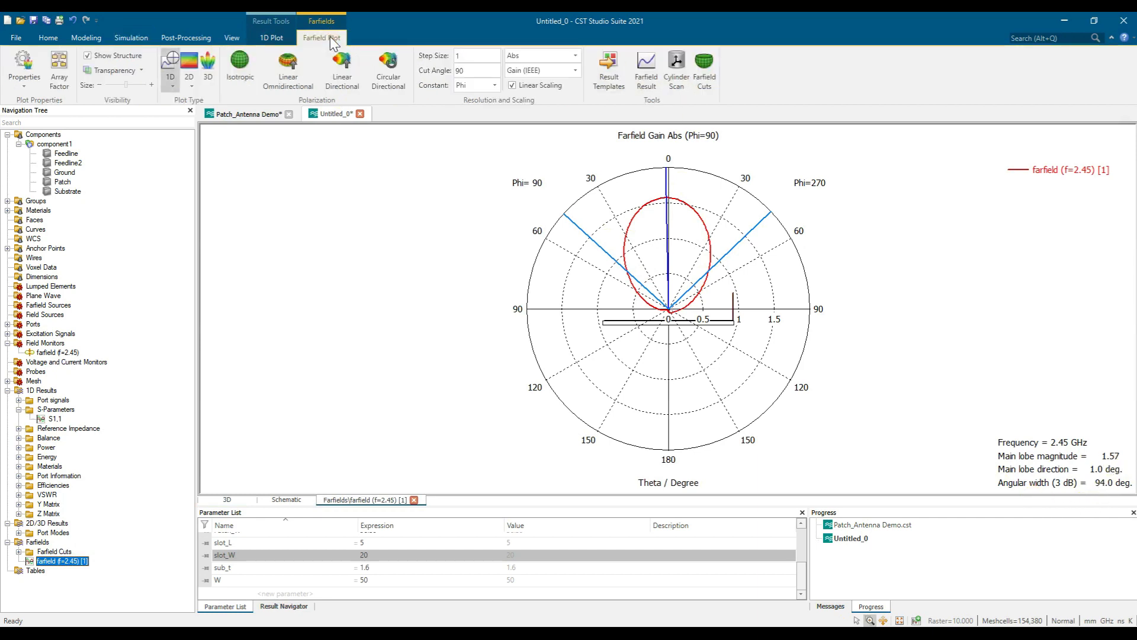
pyautogui.click(551, 86)
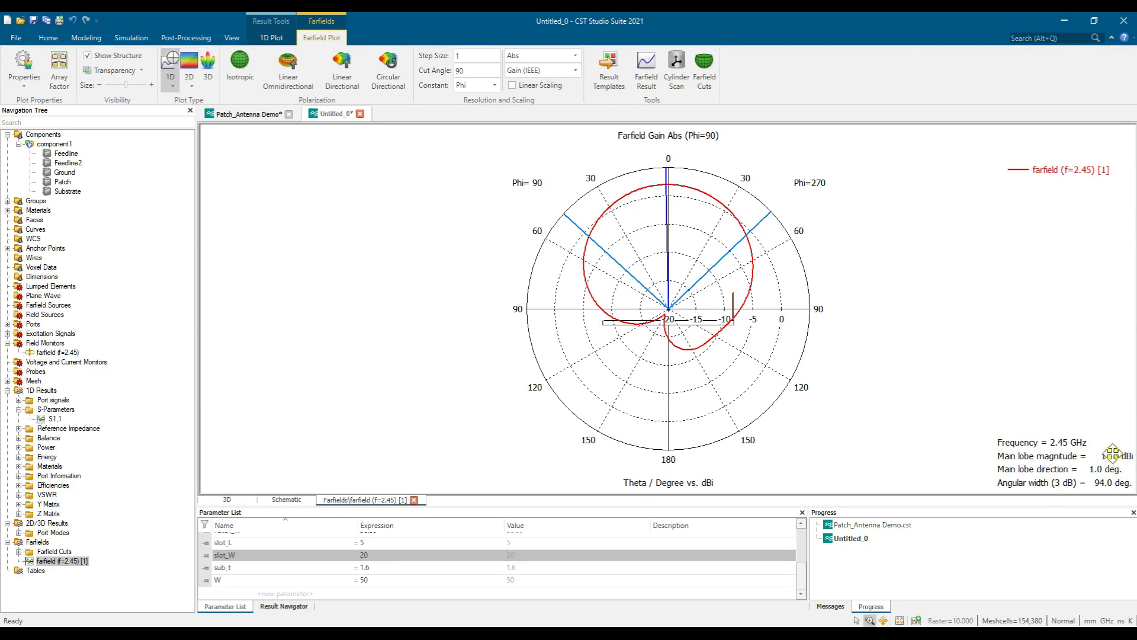
# Show the 2.45 GHz farfield as a 3D plot, inspect its gain and turn linear scaling back on.
pyautogui.click(208, 65)
pyautogui.moveTo(461, 205); pyautogui.dragTo(480, 272)
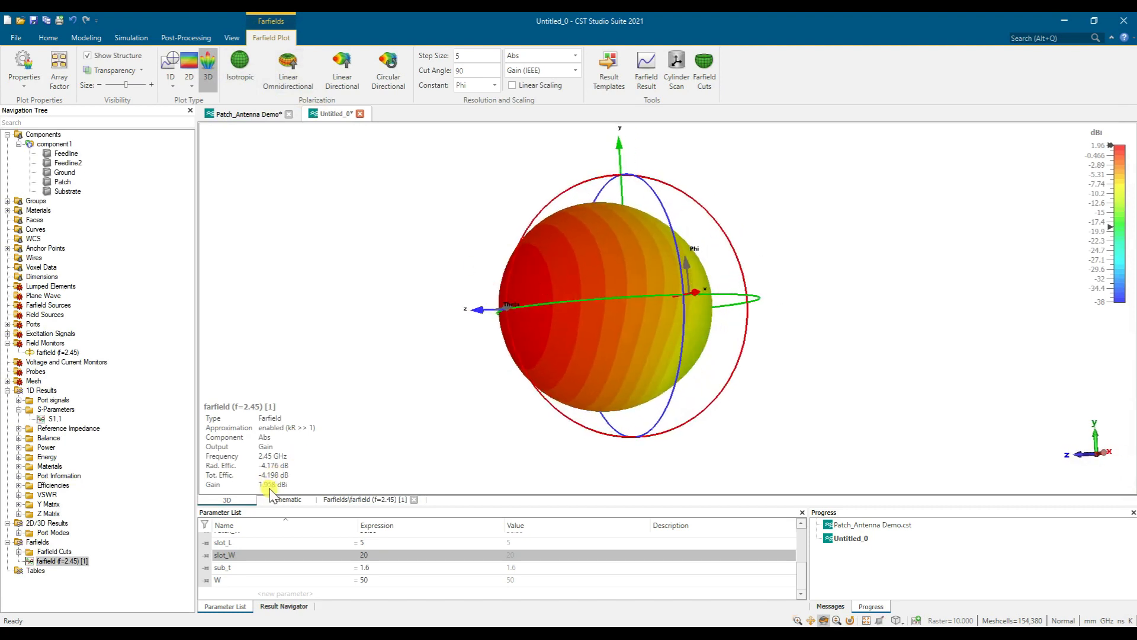
pyautogui.click(557, 87)
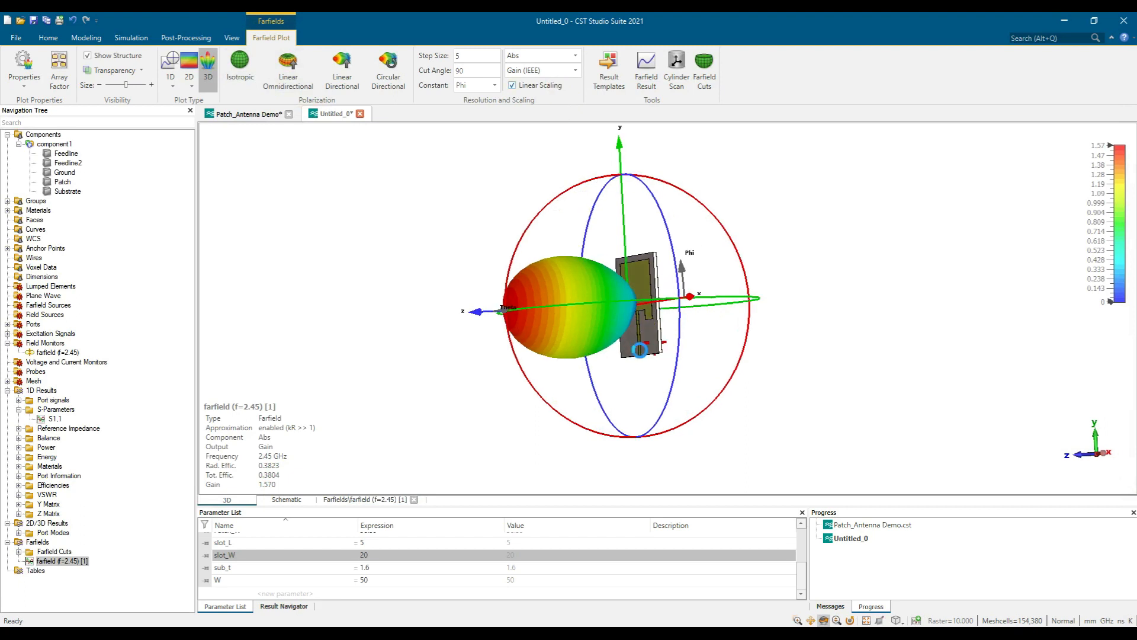
# Examine the 3D gain pattern at 2.45 GHz from several angles around the patch antenna.
pyautogui.moveTo(619, 309); pyautogui.dragTo(591, 311)
pyautogui.moveTo(450, 317); pyautogui.dragTo(543, 284)
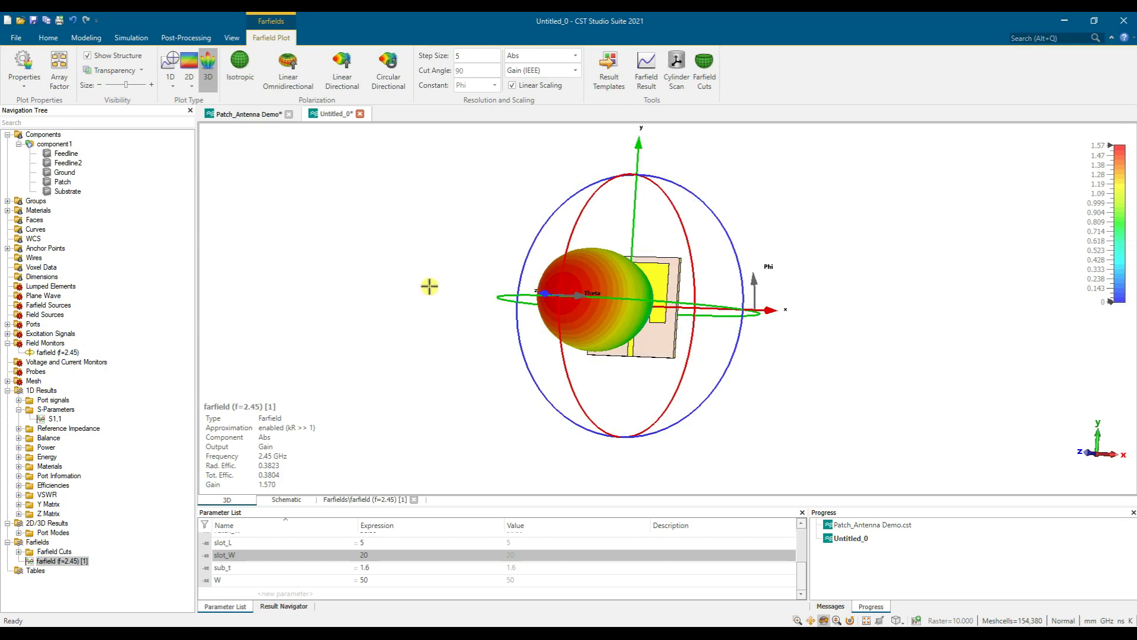
pyautogui.moveTo(432, 286); pyautogui.dragTo(527, 305)
pyautogui.moveTo(560, 244); pyautogui.dragTo(590, 286)
# Display the S1,1 curves of the slot_W sweep and review the available result import and export options.
pyautogui.click(50, 418)
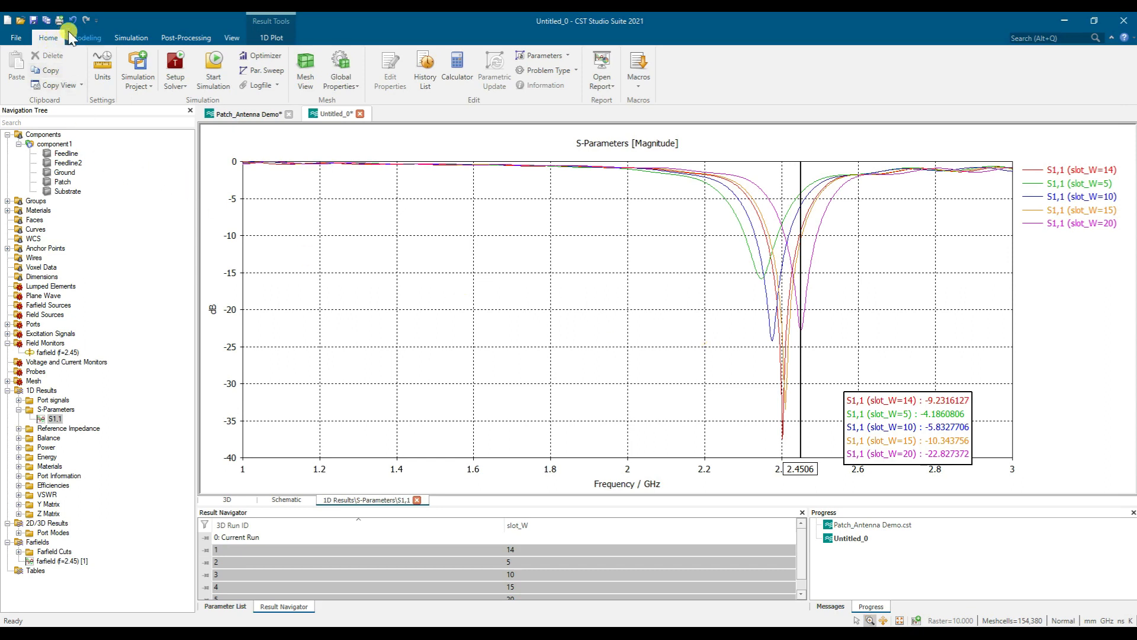
pyautogui.click(183, 37)
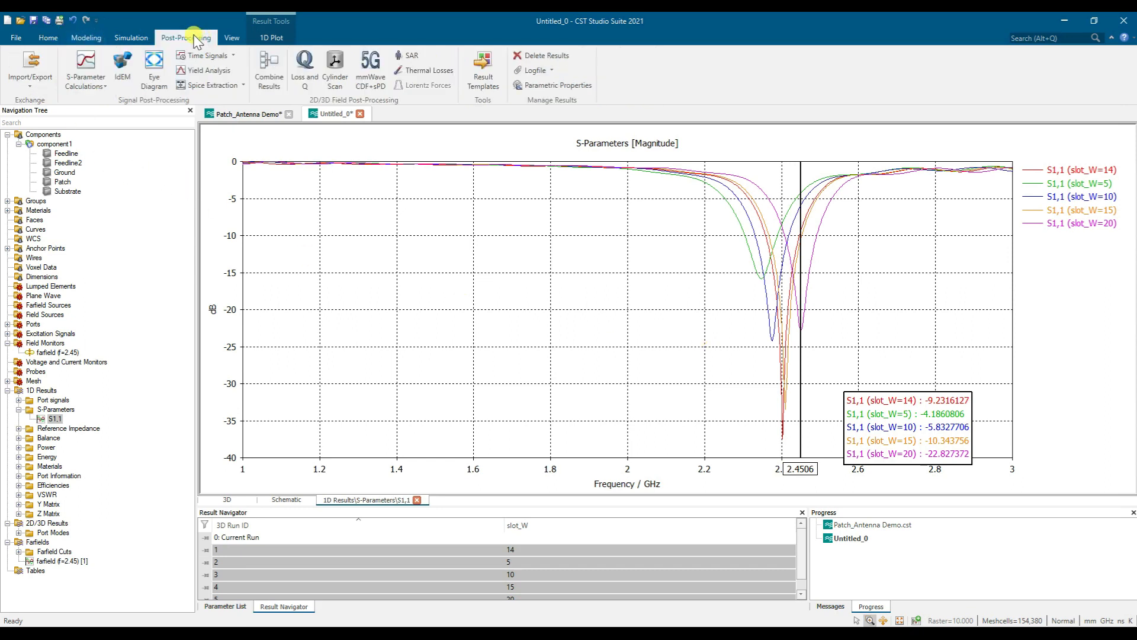
pyautogui.click(38, 73)
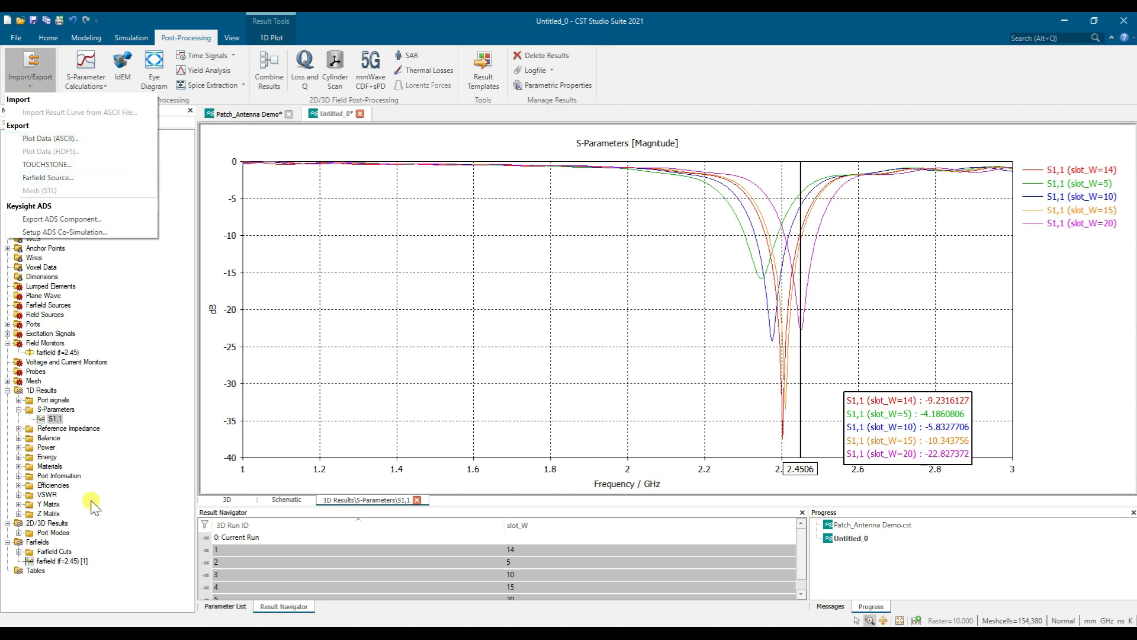
pyautogui.click(76, 563)
# Switch the S1,1 sweep curves to a polar plot and display the 2.45 GHz farfield as a 1D polar plot.
pyautogui.click(271, 38)
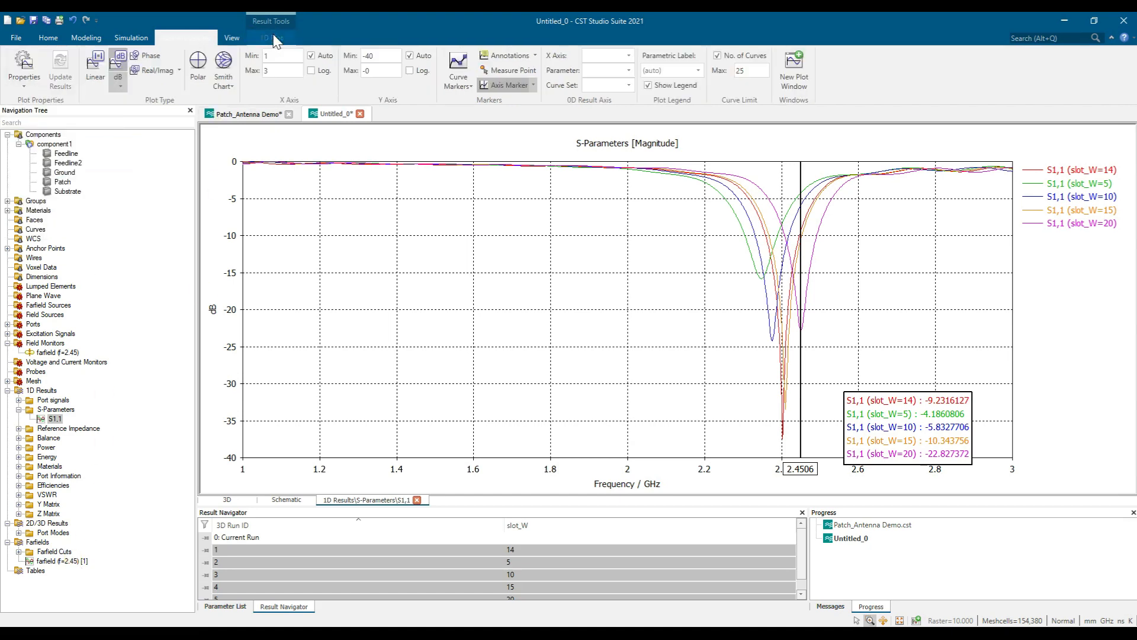
pyautogui.click(198, 70)
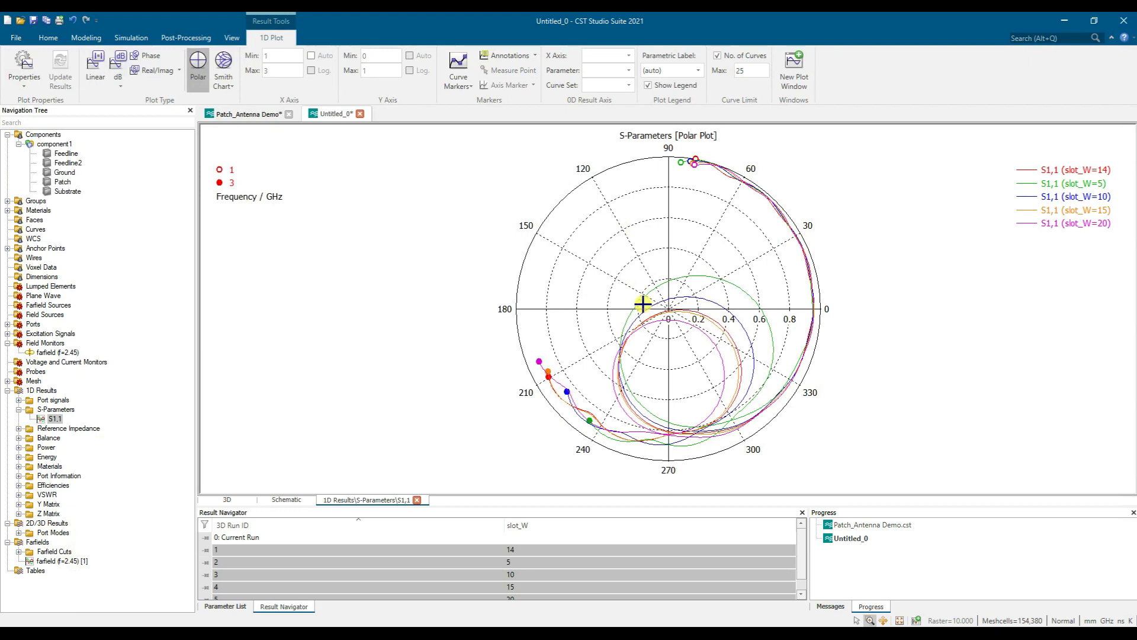
pyautogui.click(60, 560)
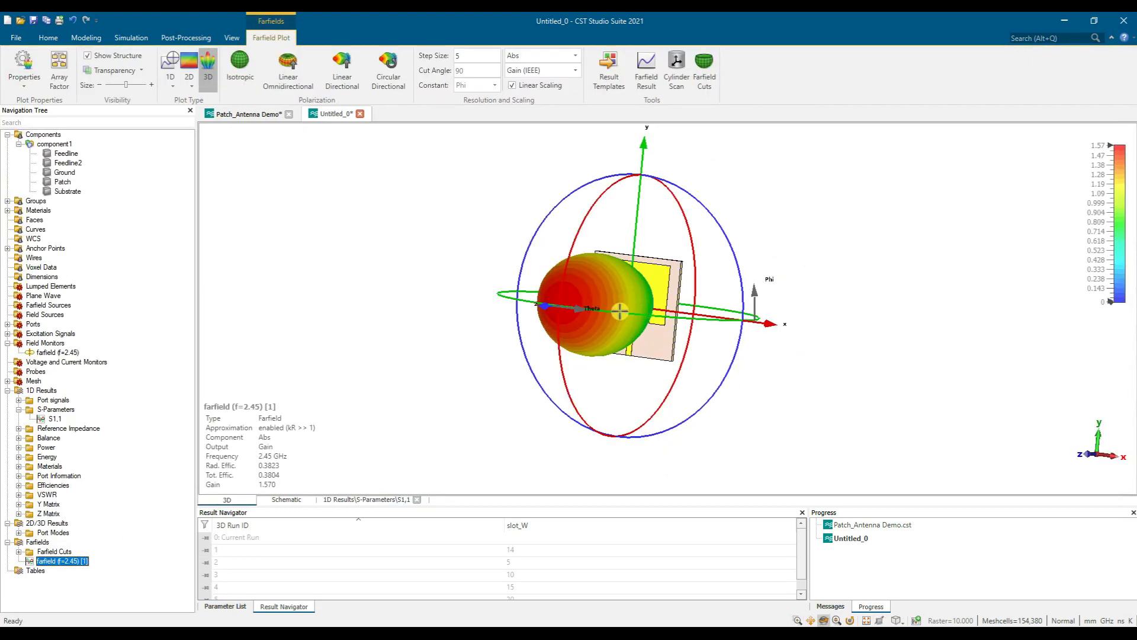
pyautogui.click(178, 66)
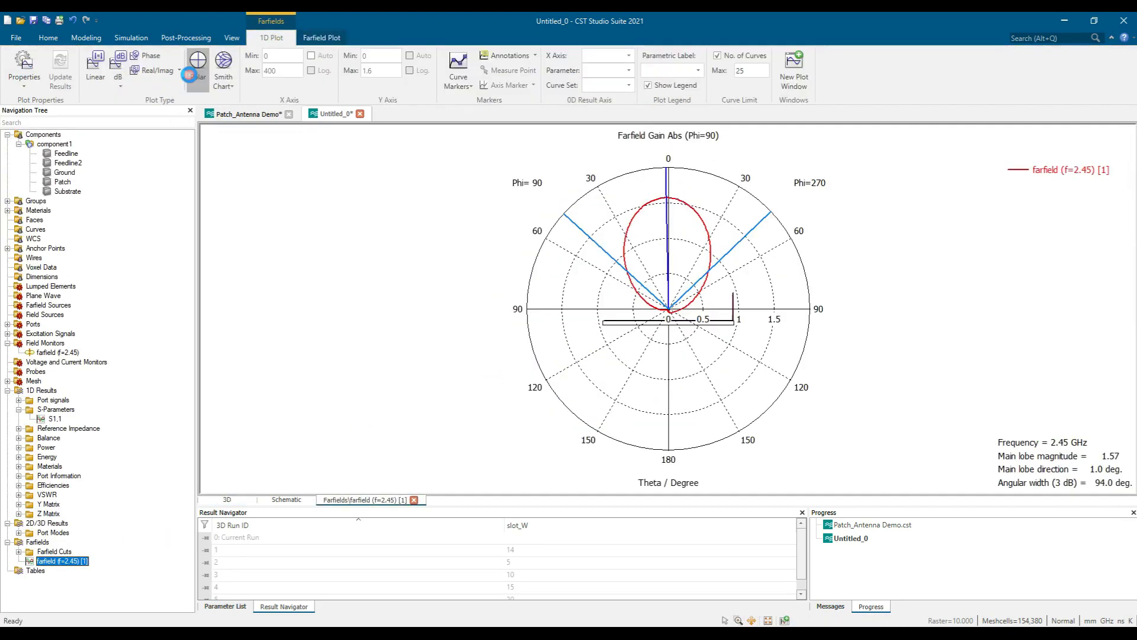